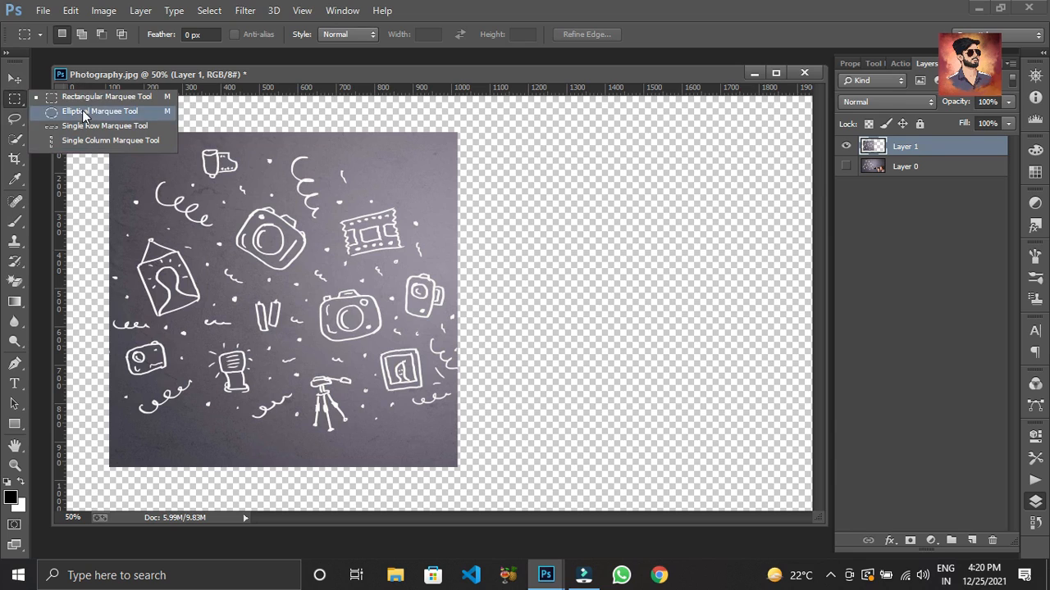
Copy a circular Elliptical Marquee selection of the central doodles to a new layer and hide Layer 1
left_click(82, 109)
left_click_drag(156, 168, 367, 393)
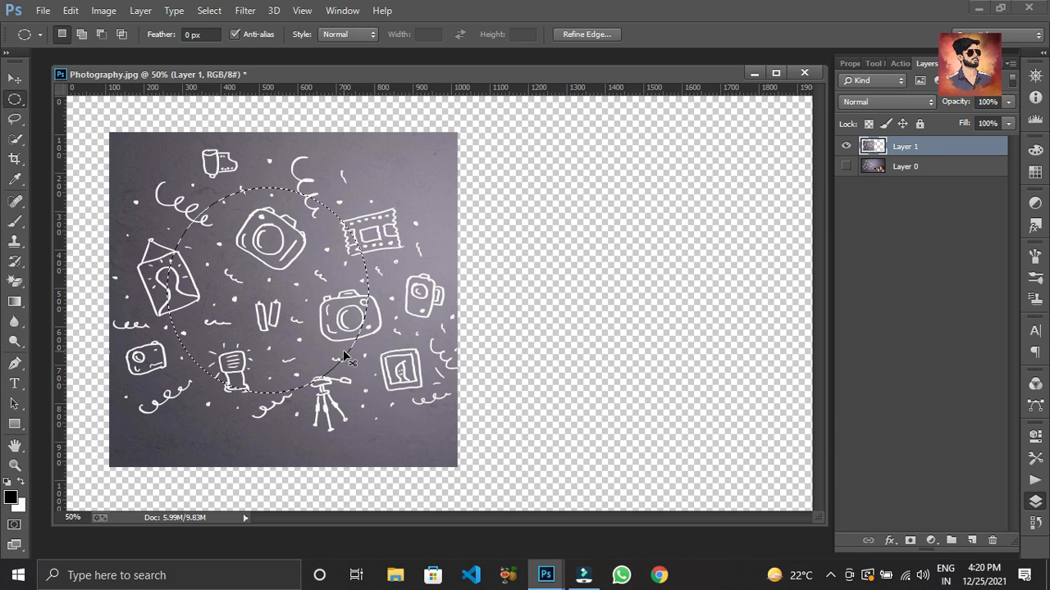
key("ctrl+j")
left_click(846, 167)
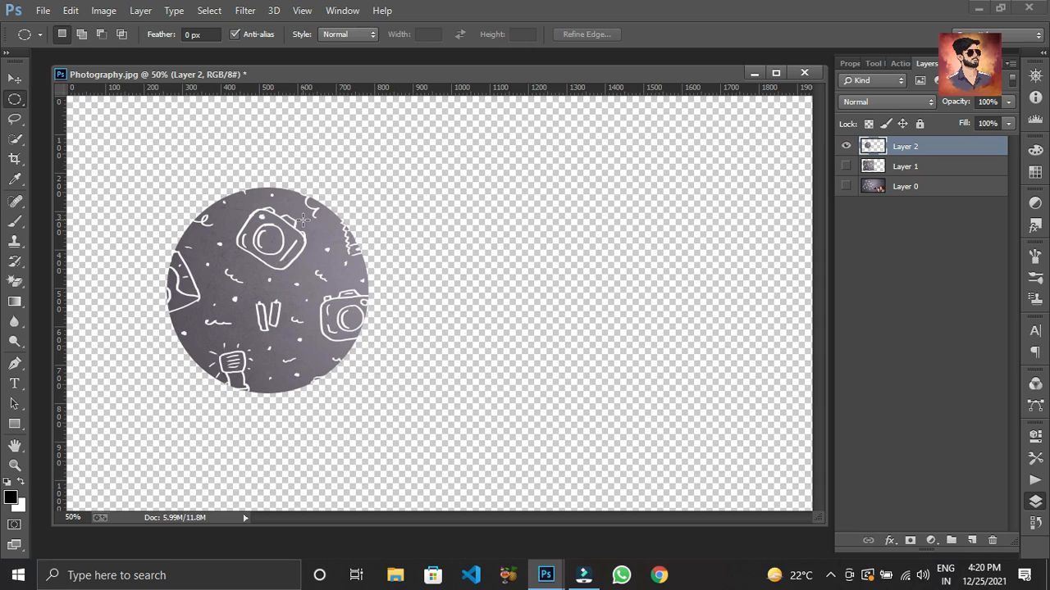
Delete Layer 1 and the circular cutout's Layer 2, and make Layer 0 visible again
left_click(905, 164)
left_click(991, 537)
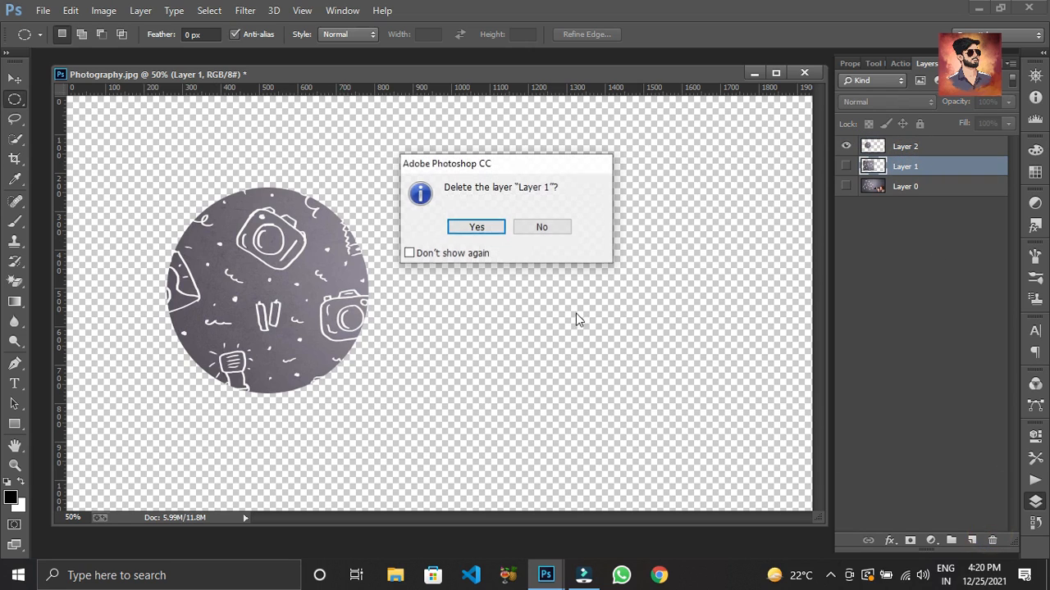
left_click(469, 230)
left_click(923, 145)
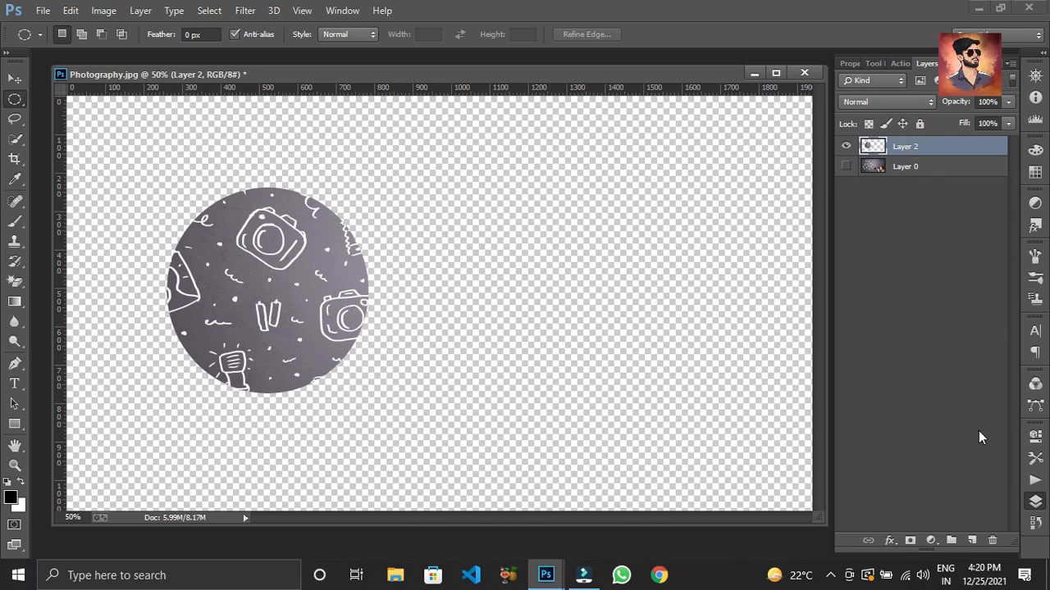
left_click(991, 537)
left_click(469, 225)
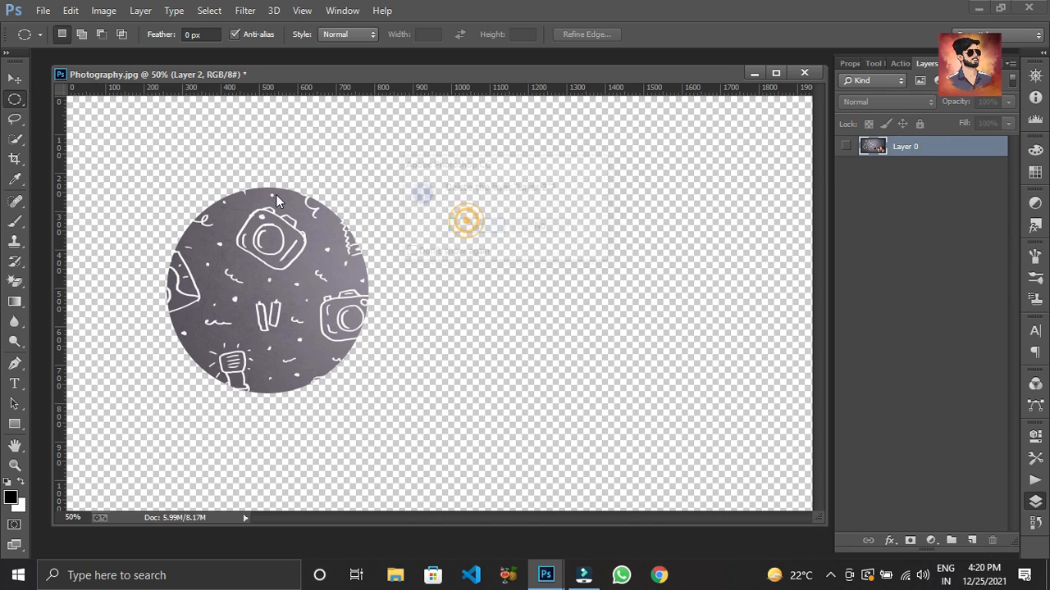
right_click(14, 99)
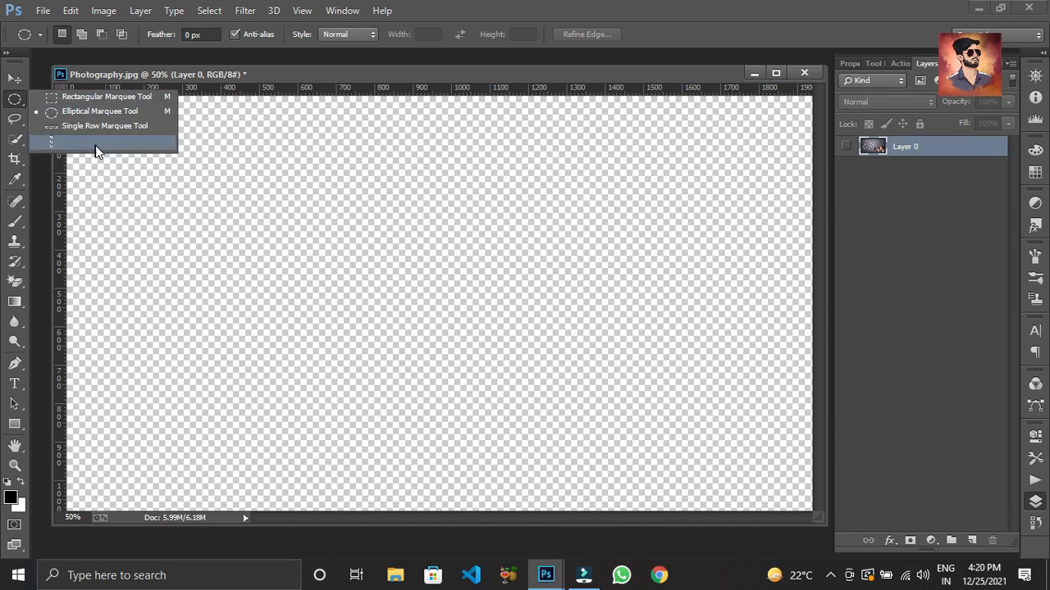
left_click(845, 146)
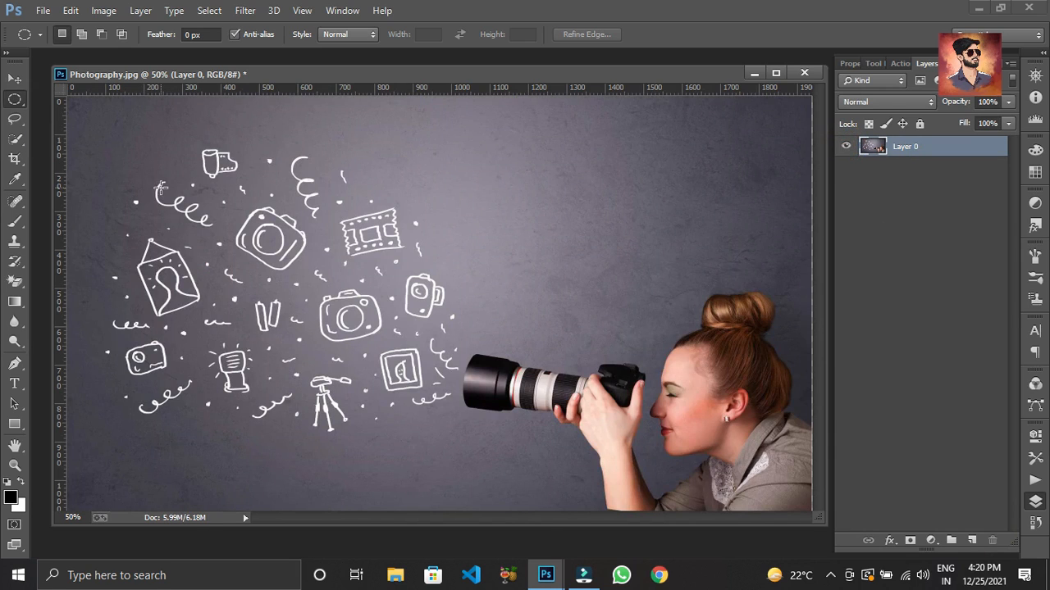
Copy a freehand Lasso selection spanning the doodles and the camera lens to a new layer, and finish with nothing selected
left_click(10, 122)
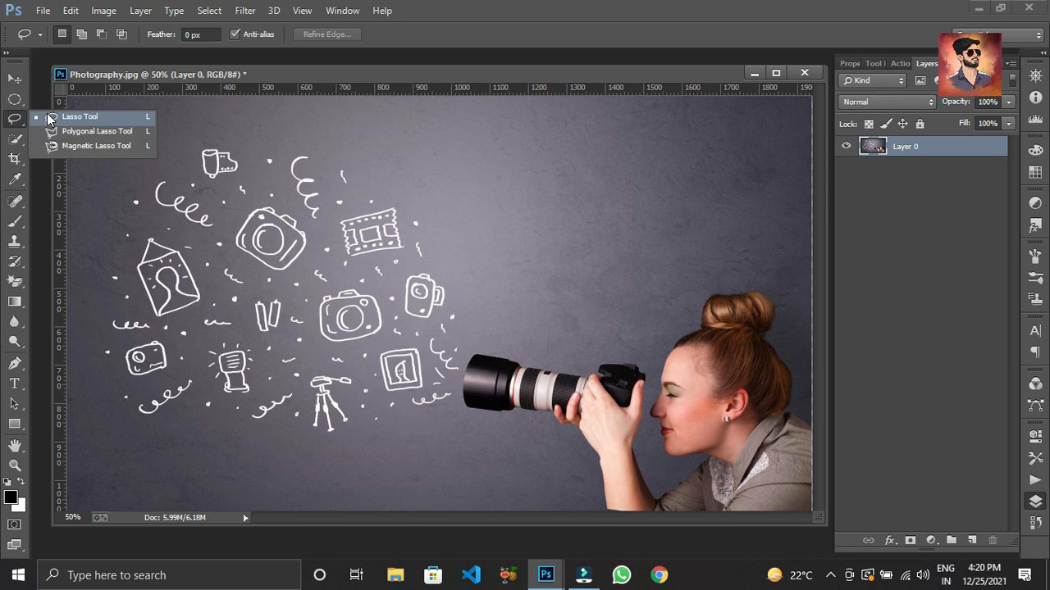
left_click(102, 119)
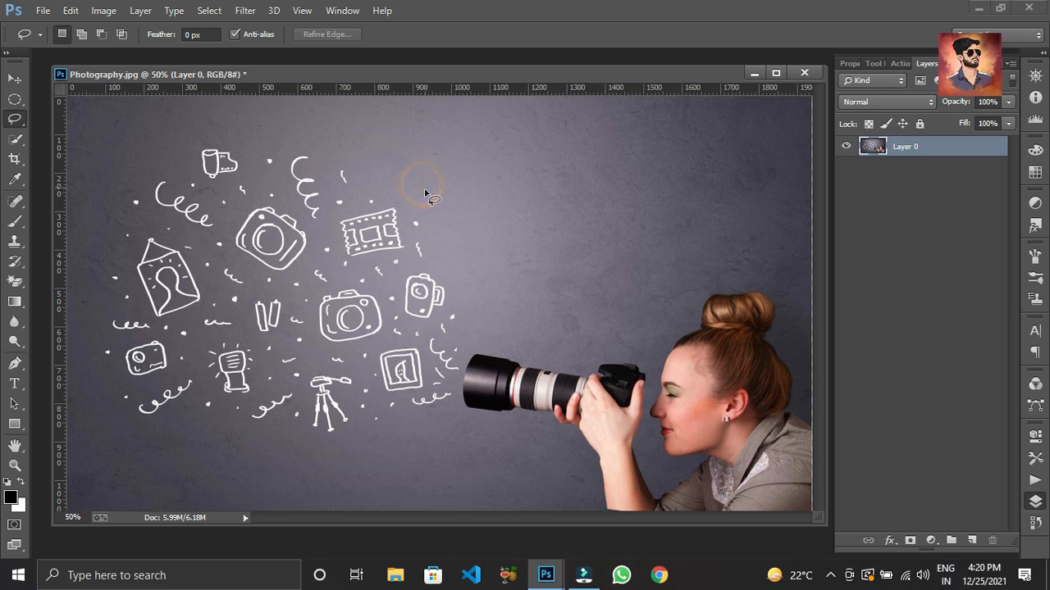
left_click(339, 212)
mouse_move(218, 160)
left_mouse_down()
mouse_move(198, 180)
mouse_move(186, 237)
mouse_move(282, 358)
mouse_move(395, 427)
mouse_move(494, 423)
mouse_move(585, 326)
mouse_move(569, 257)
mouse_move(501, 219)
mouse_move(359, 207)
mouse_move(248, 137)
mouse_move(221, 164)
left_mouse_up()
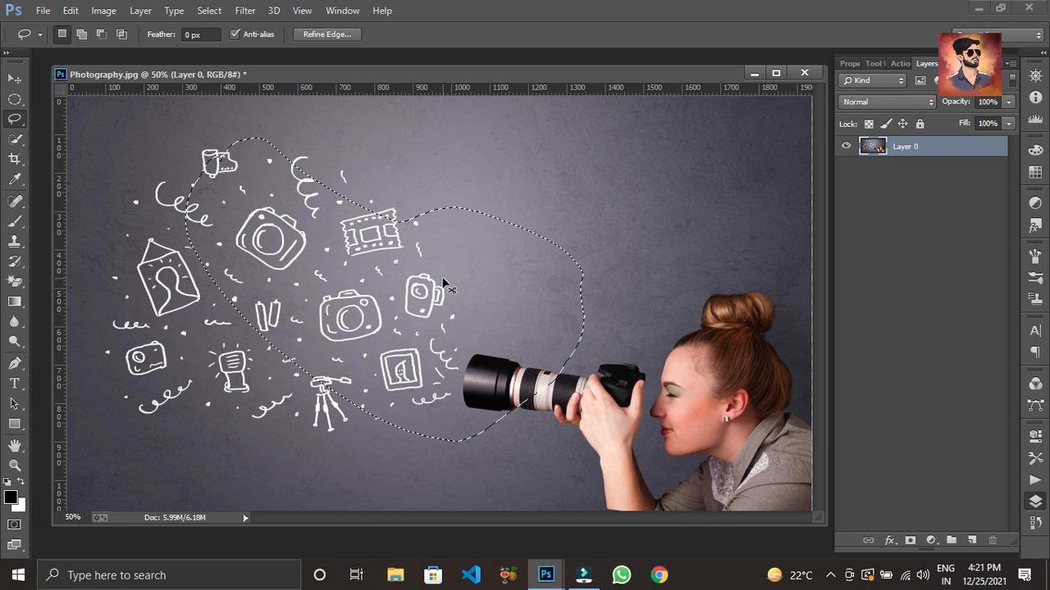
key("ctrl+j")
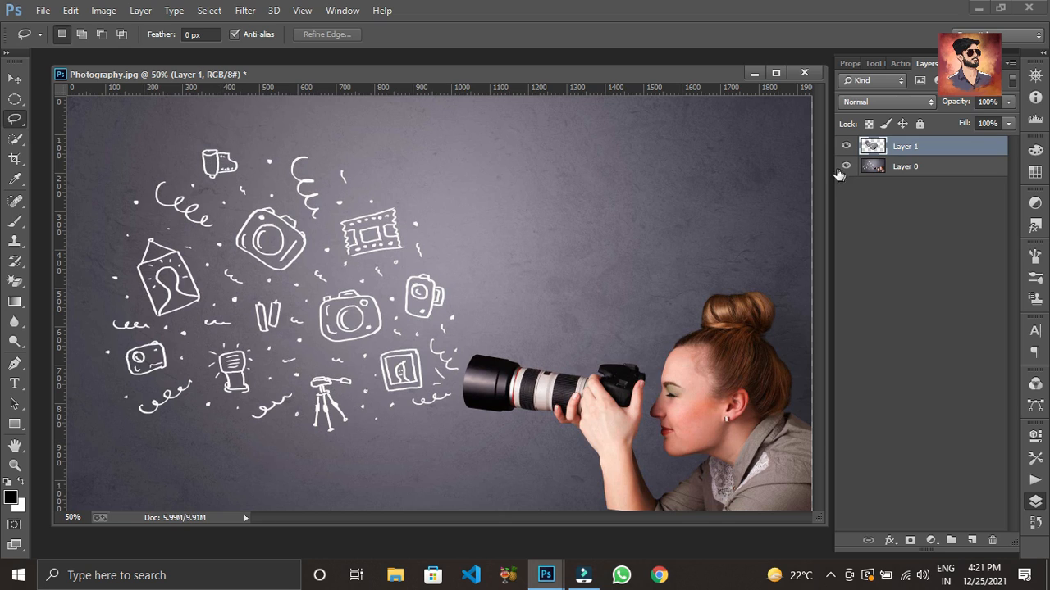
left_click(845, 166)
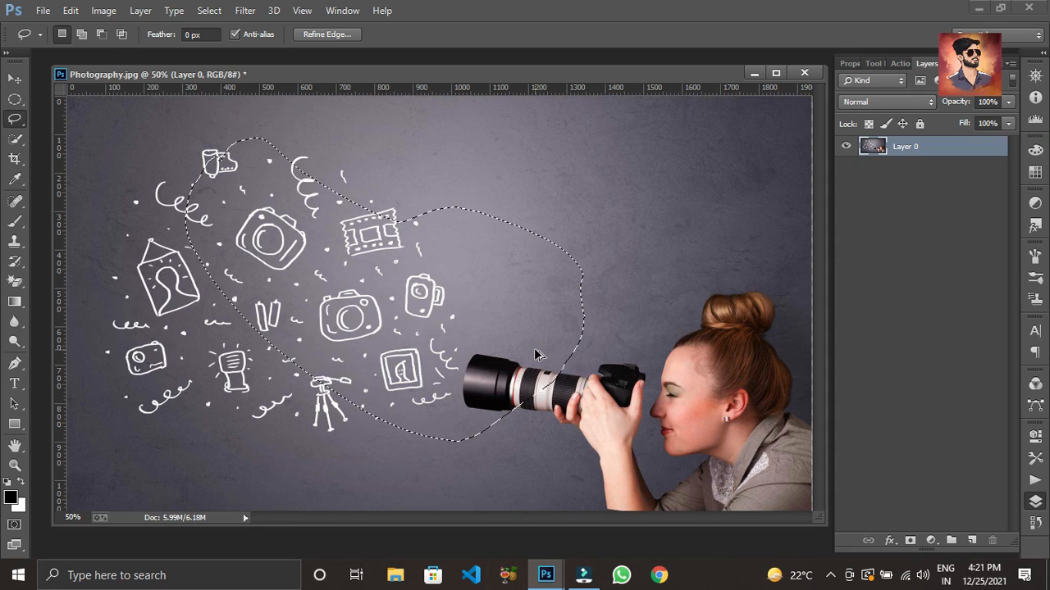
key("ctrl+d")
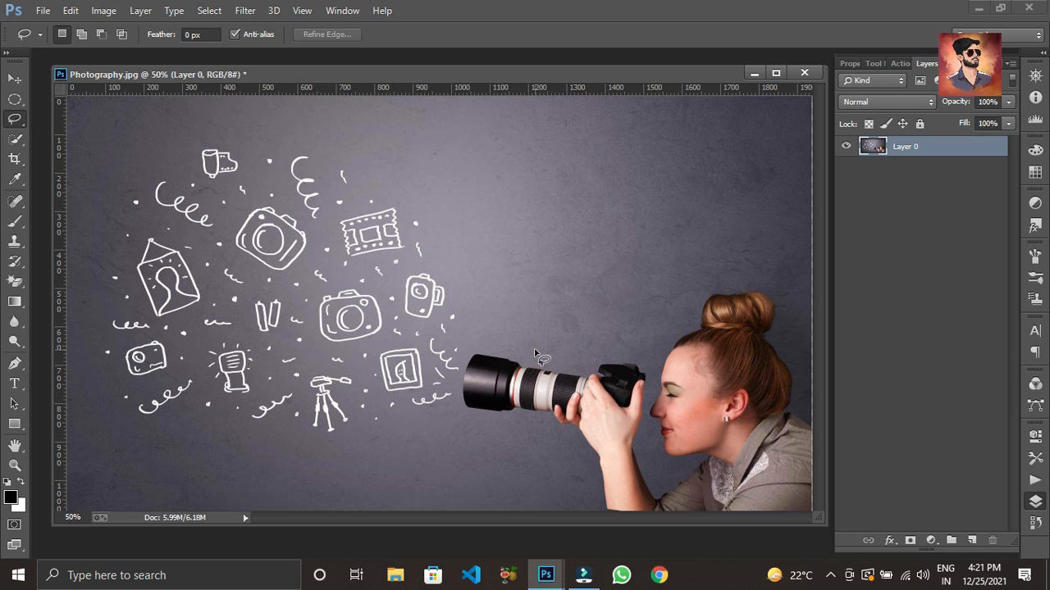
Draw a four-sided Polygonal Lasso selection from just below the film-roll doodle across to the woman's shoulder
right_click(15, 119)
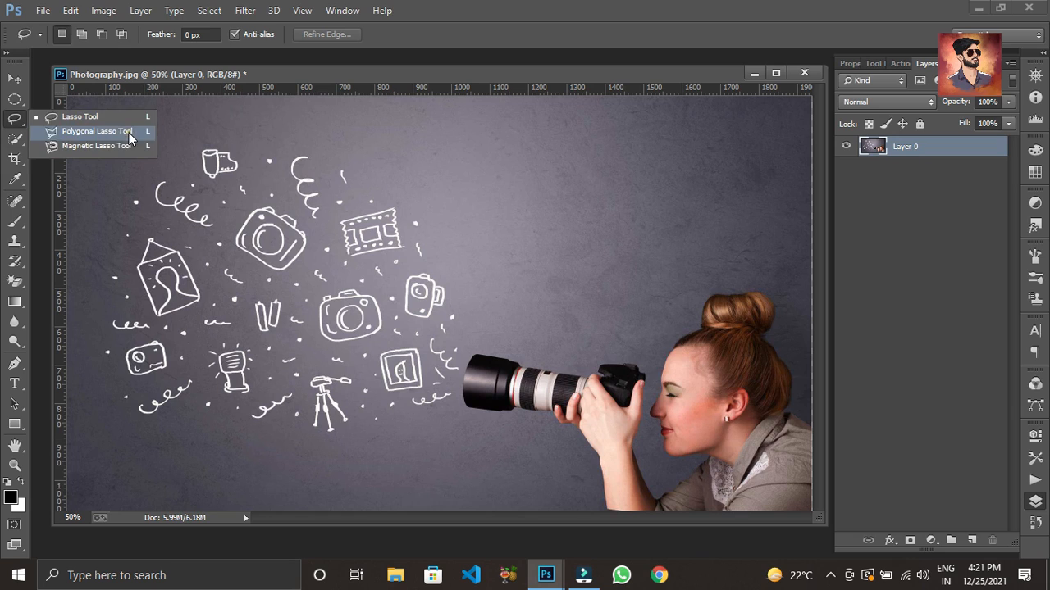
left_click(107, 132)
left_click(240, 166)
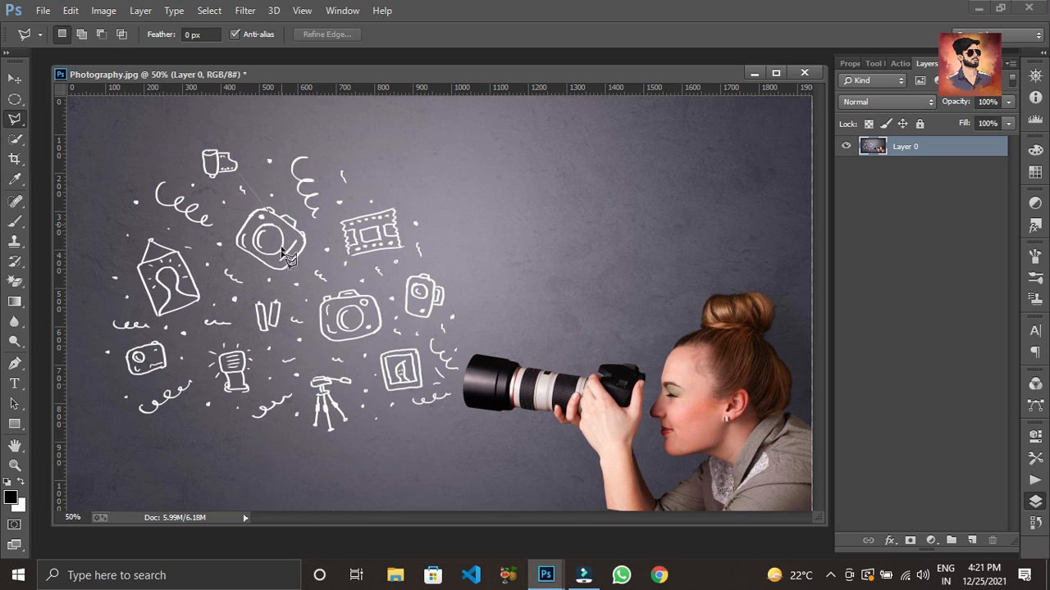
left_click(251, 327)
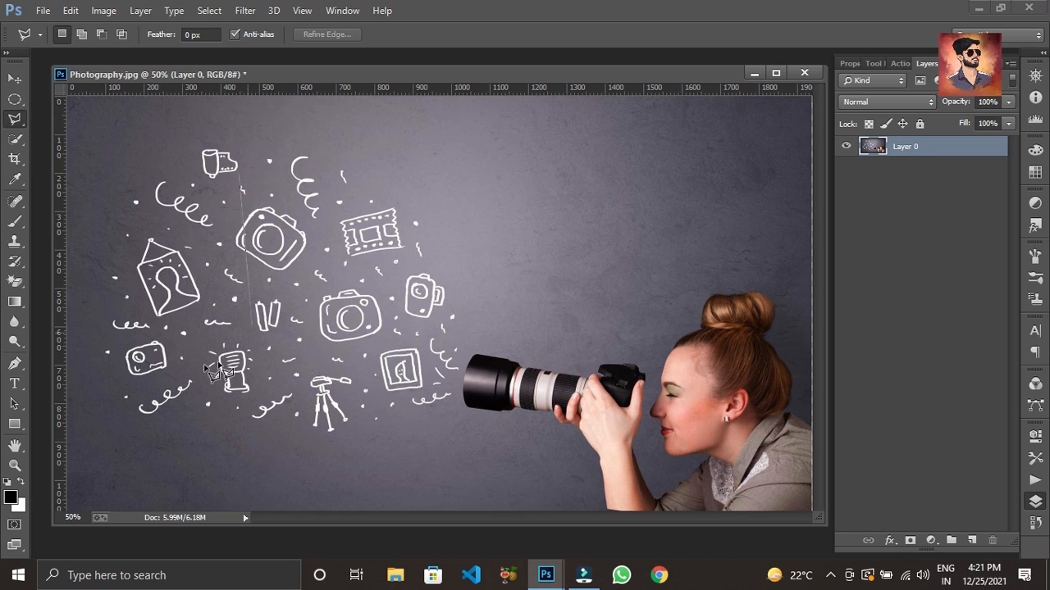
left_click(246, 176)
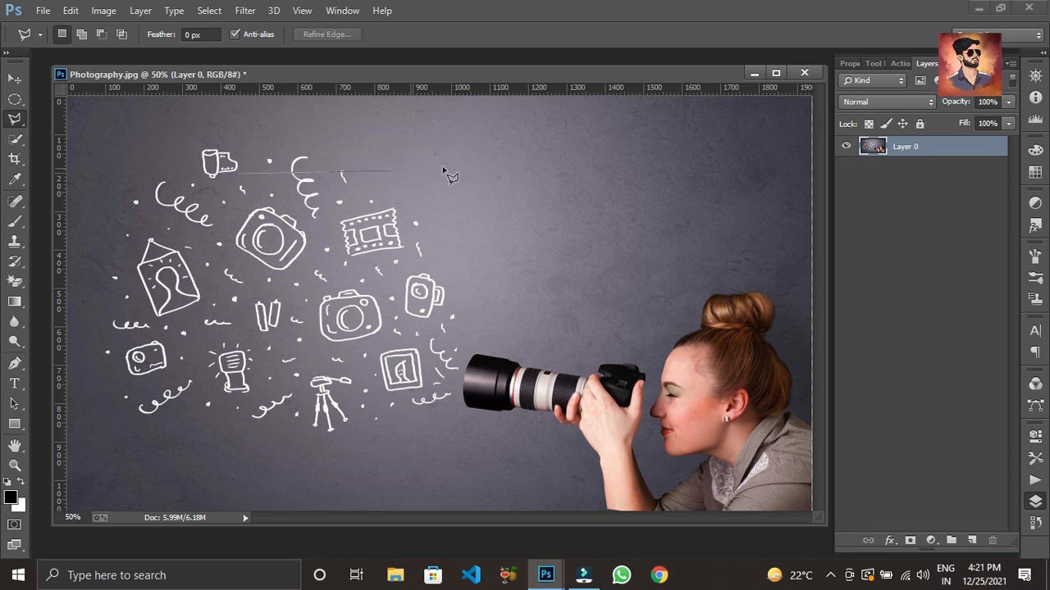
left_click(772, 164)
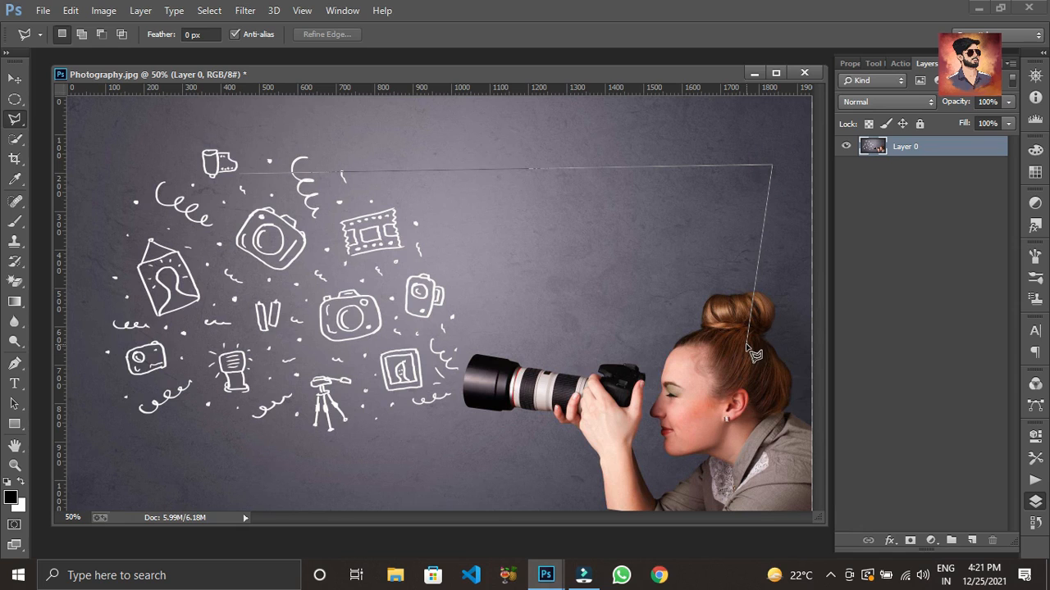
left_click(779, 453)
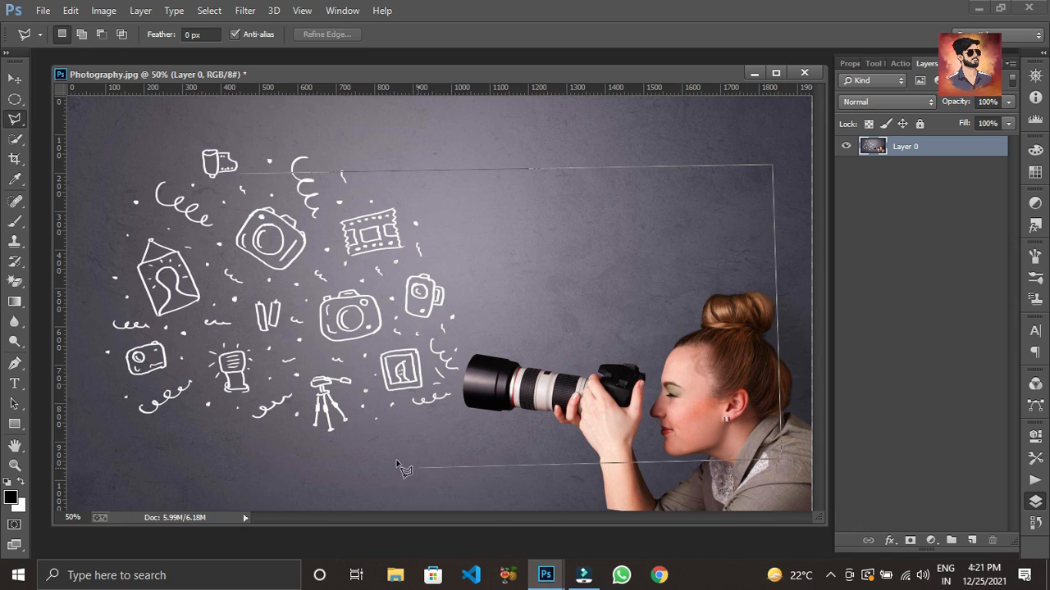
left_click(247, 441)
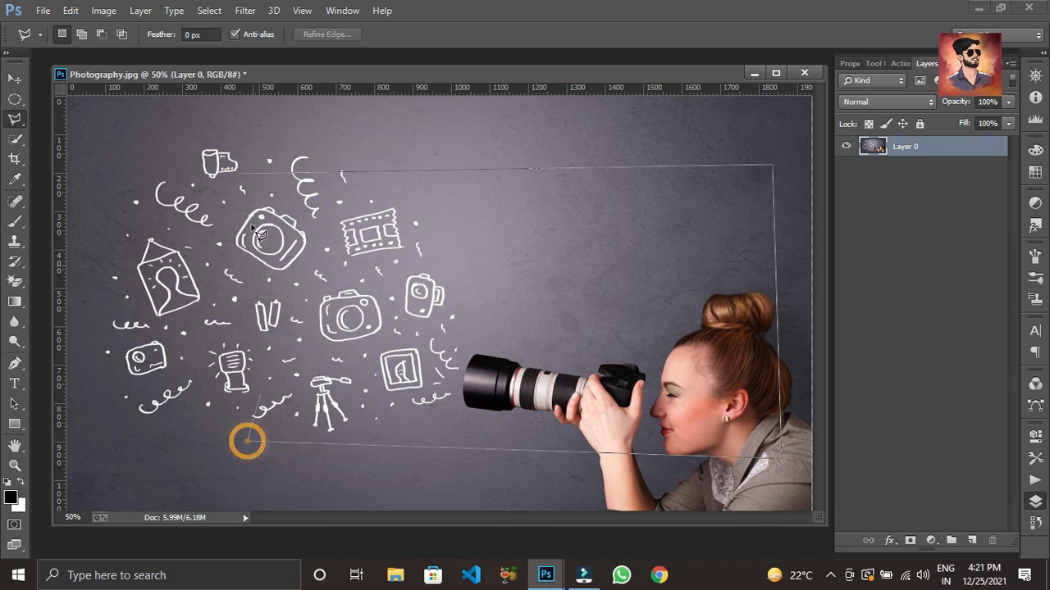
left_click(240, 175)
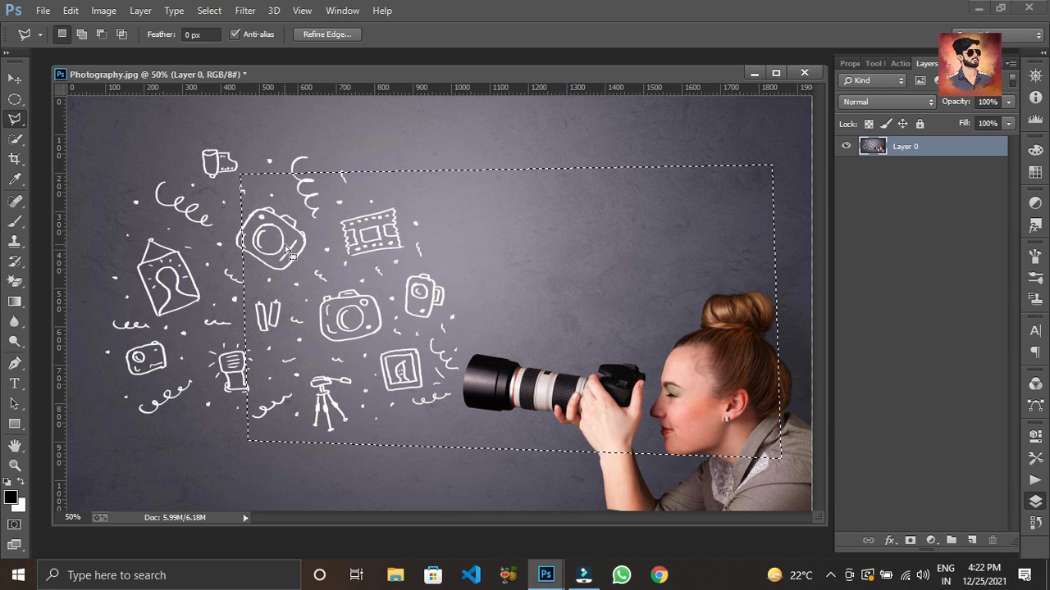
Copy the four-sided selection to a new layer, preview it with Layer 0 hidden, and merge it back into Layer 0
key("ctrl+j")
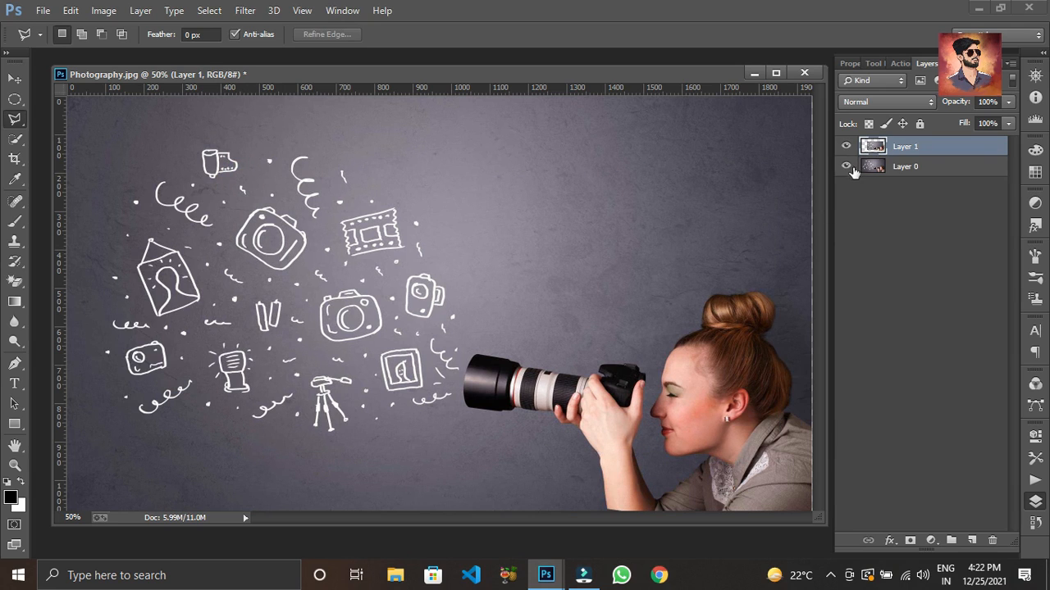
left_click(846, 168)
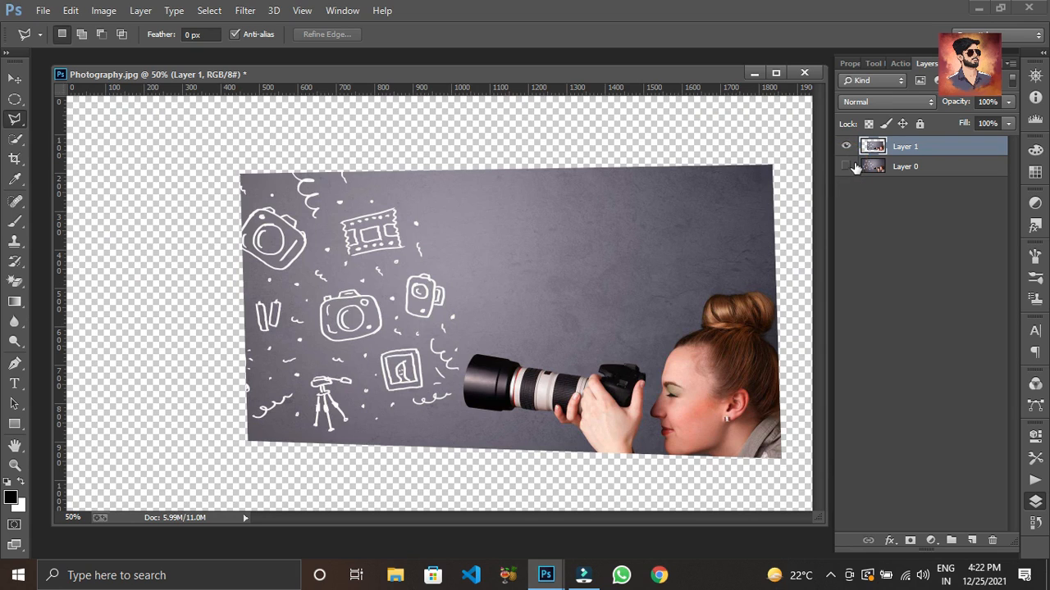
left_click(846, 167)
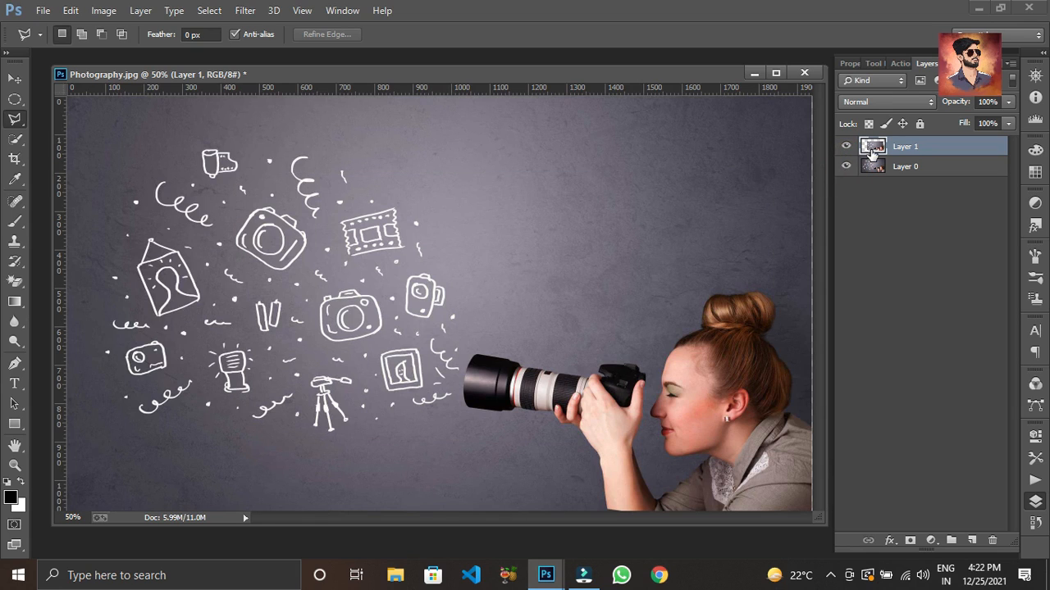
key("ctrl+e")
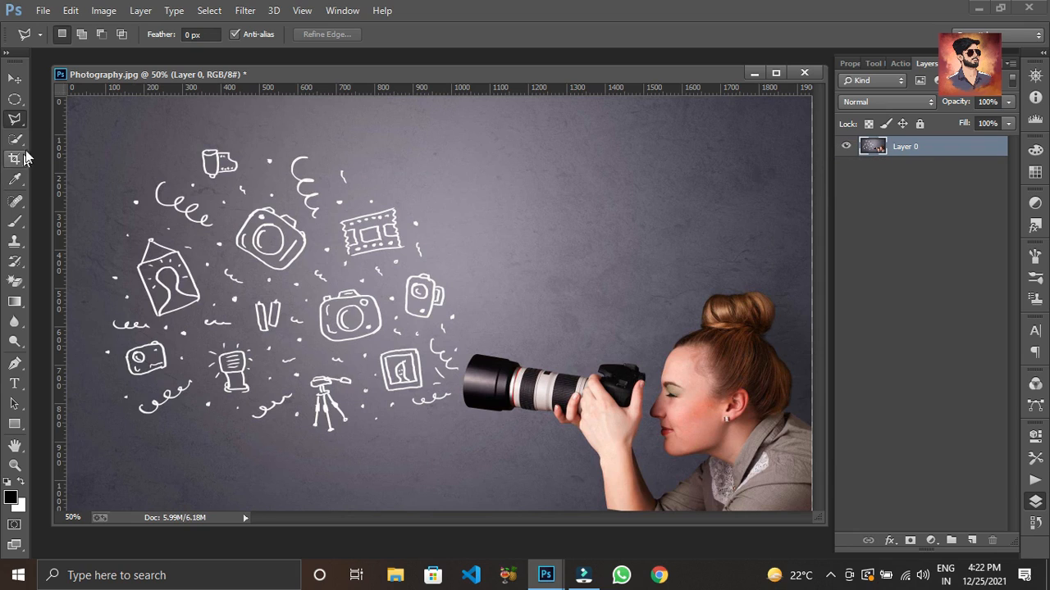
Trace a closed Magnetic Lasso selection around the upper doodles, between the film roll, the film strip and the flash
right_click(15, 119)
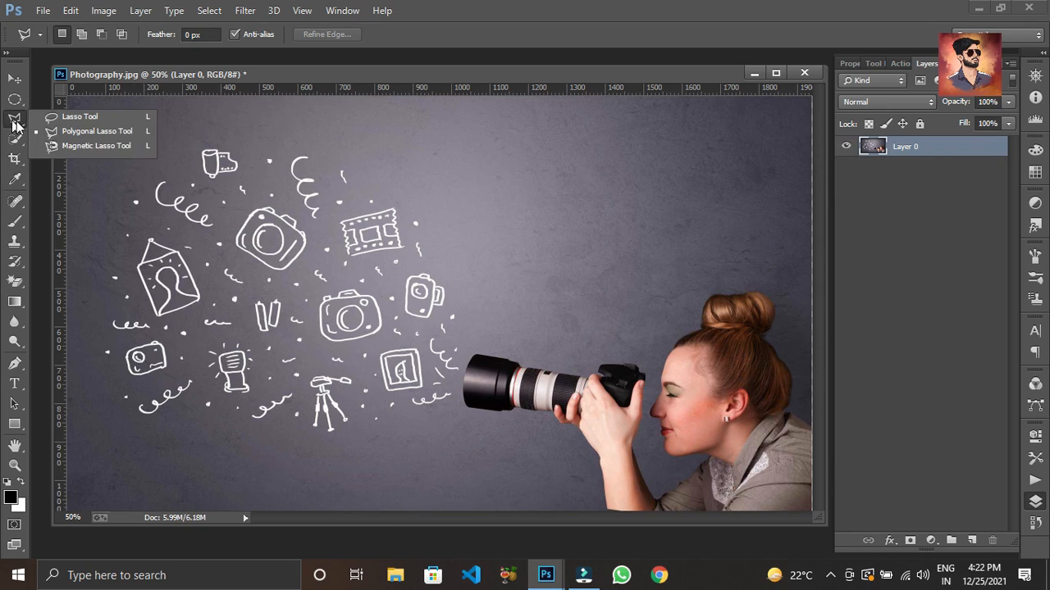
left_click(94, 150)
left_click(213, 290)
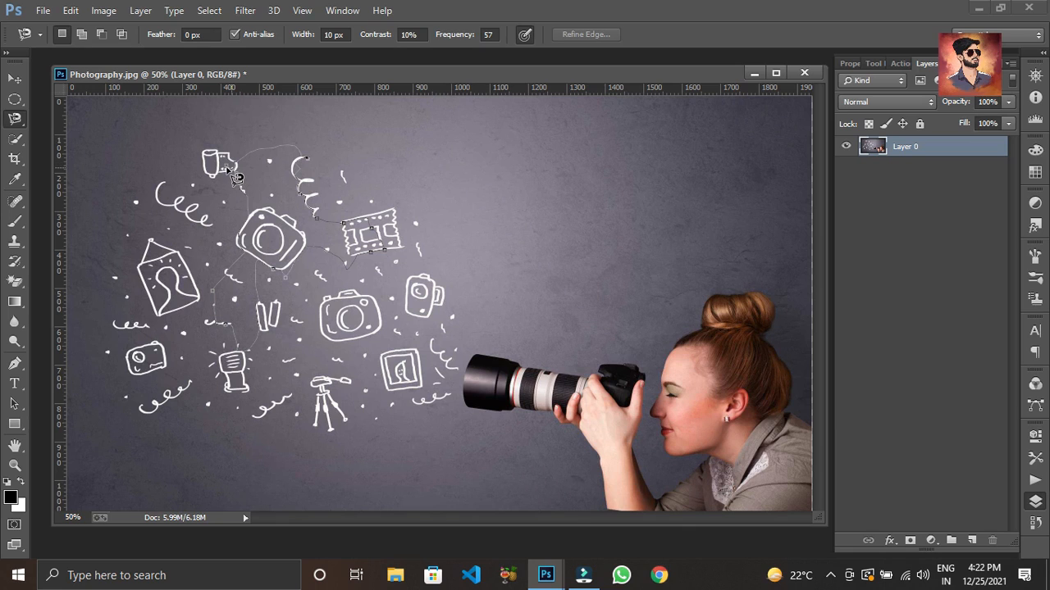
left_click(228, 169)
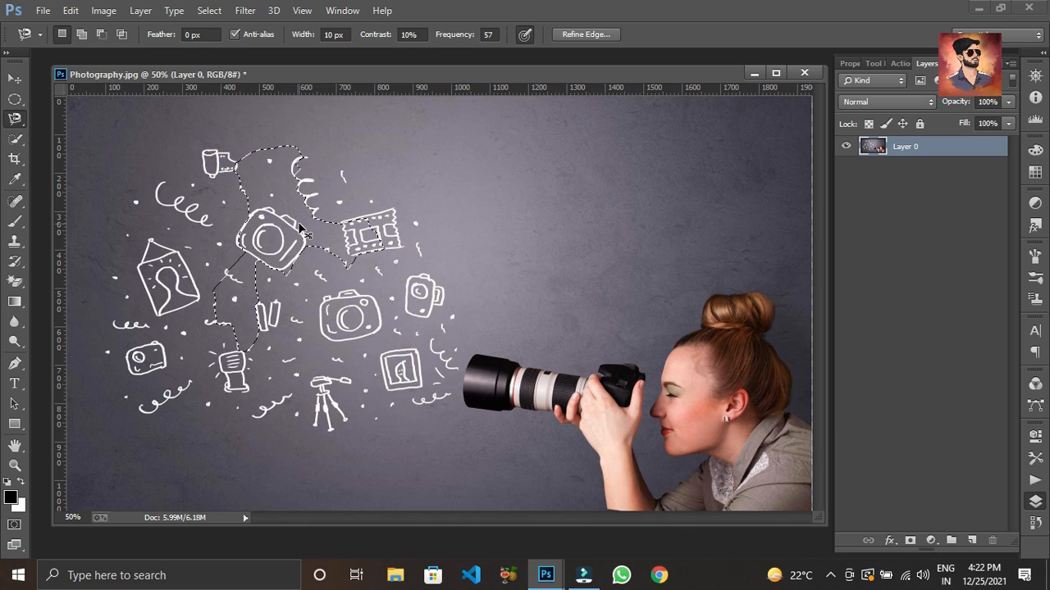
Copy the traced selection to a new layer, preview it with Layer 0 hidden, then delete the copy and show Layer 0
key("ctrl+j")
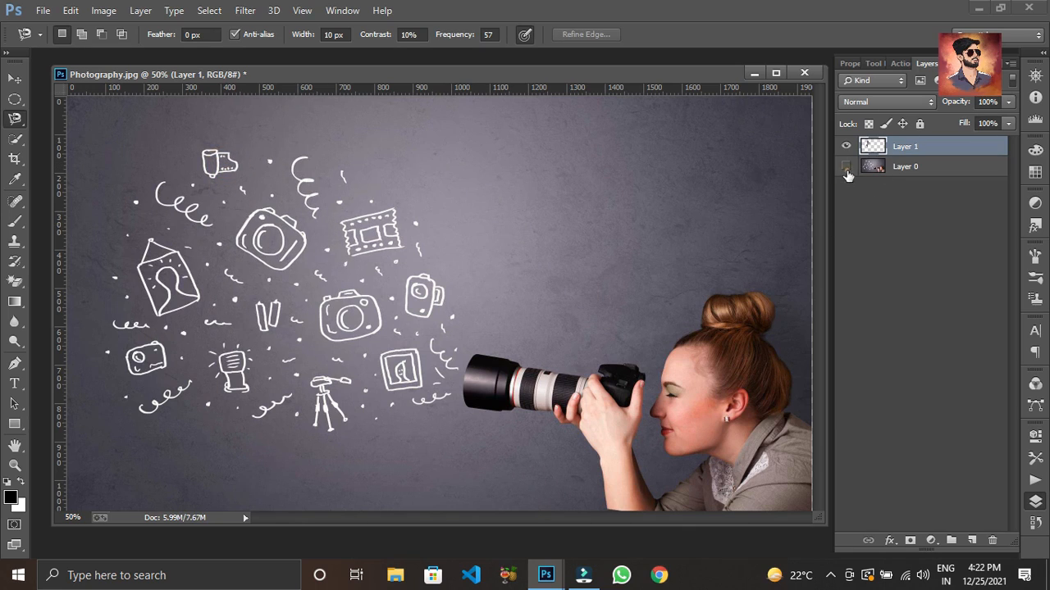
left_click(846, 167)
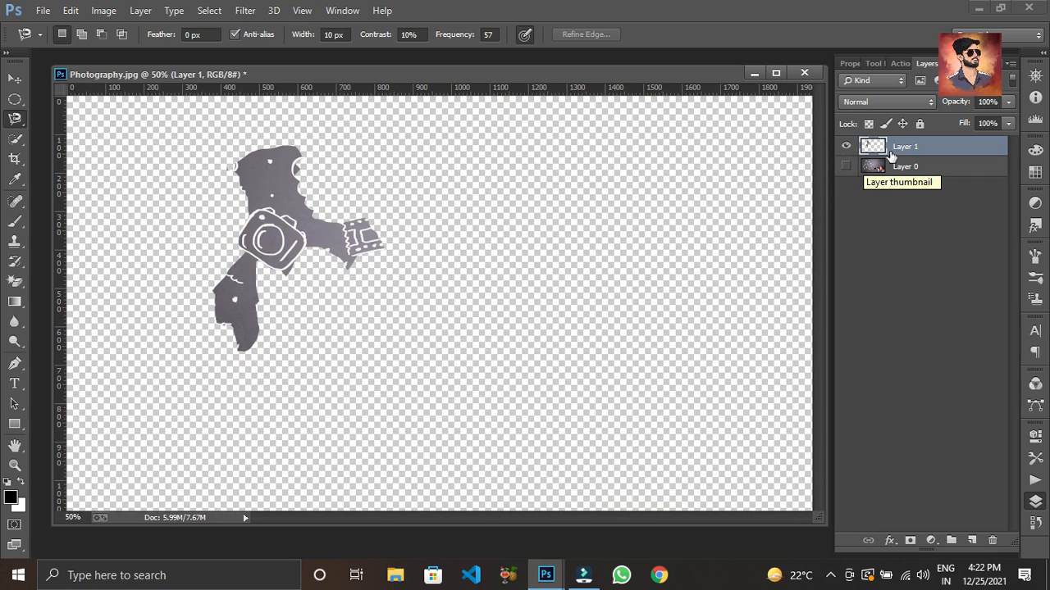
key("Delete")
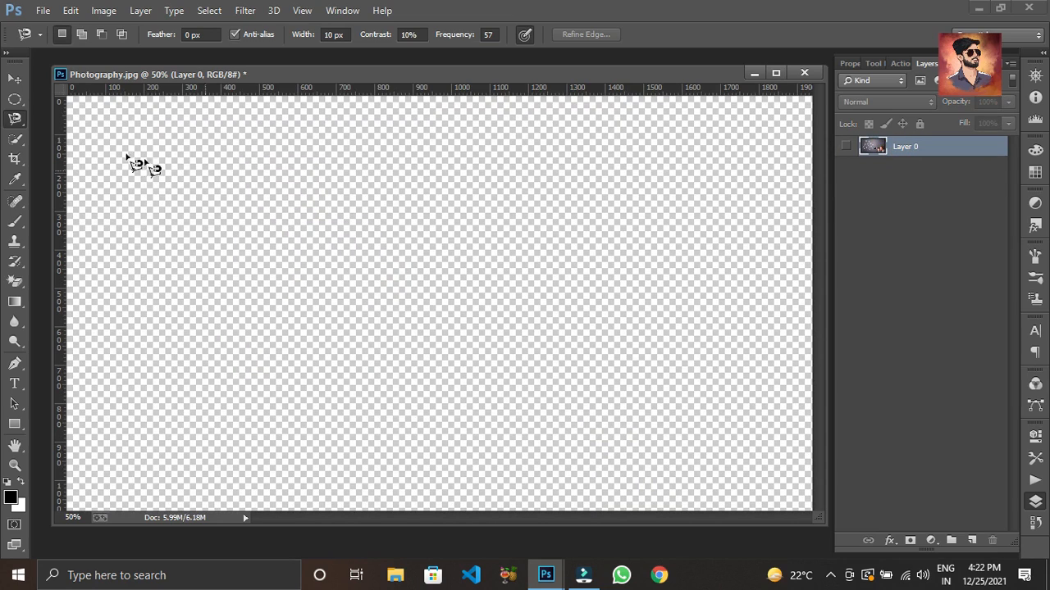
left_click(846, 147)
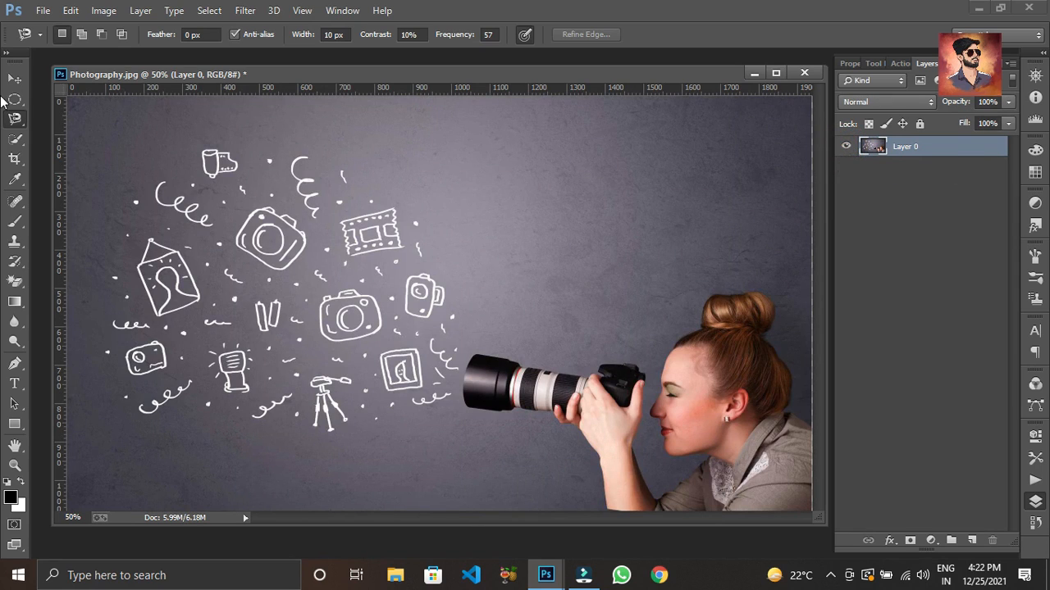
Make a small Quick Selection of the background directly beside the film-roll doodle
right_click(21, 123)
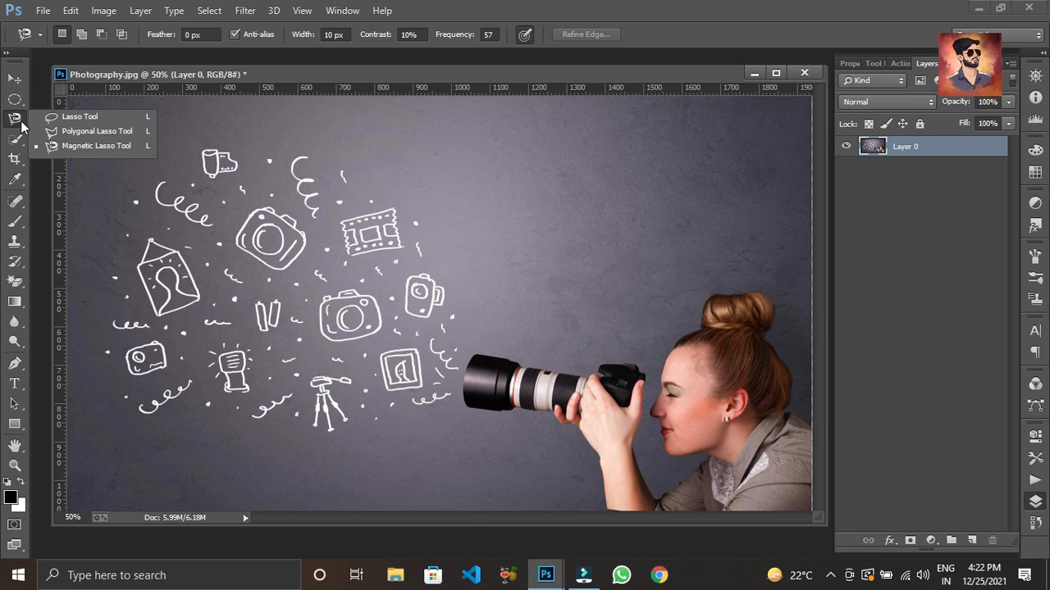
left_click(16, 142)
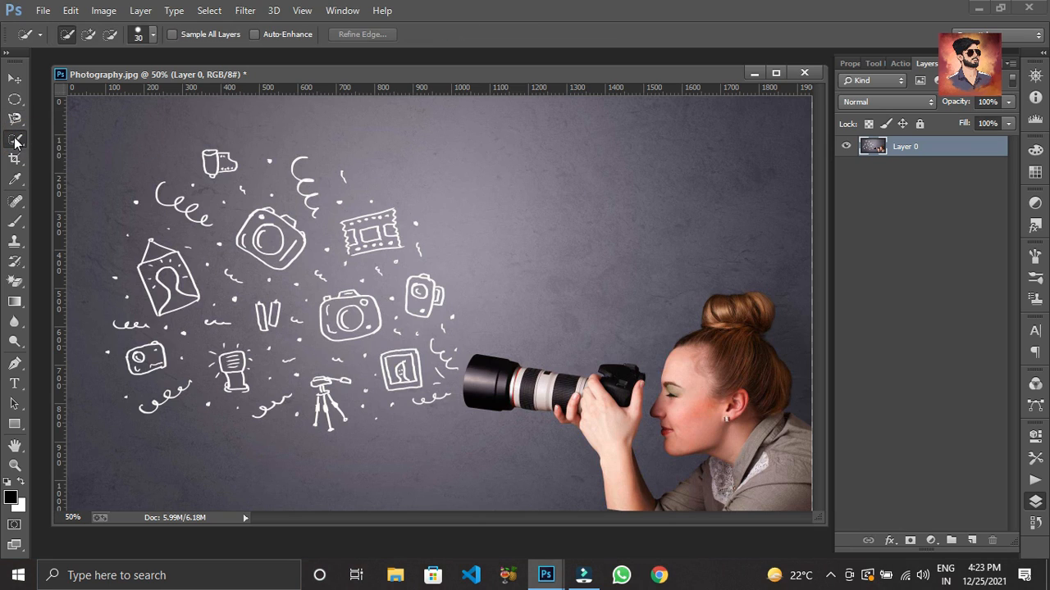
right_click(15, 141)
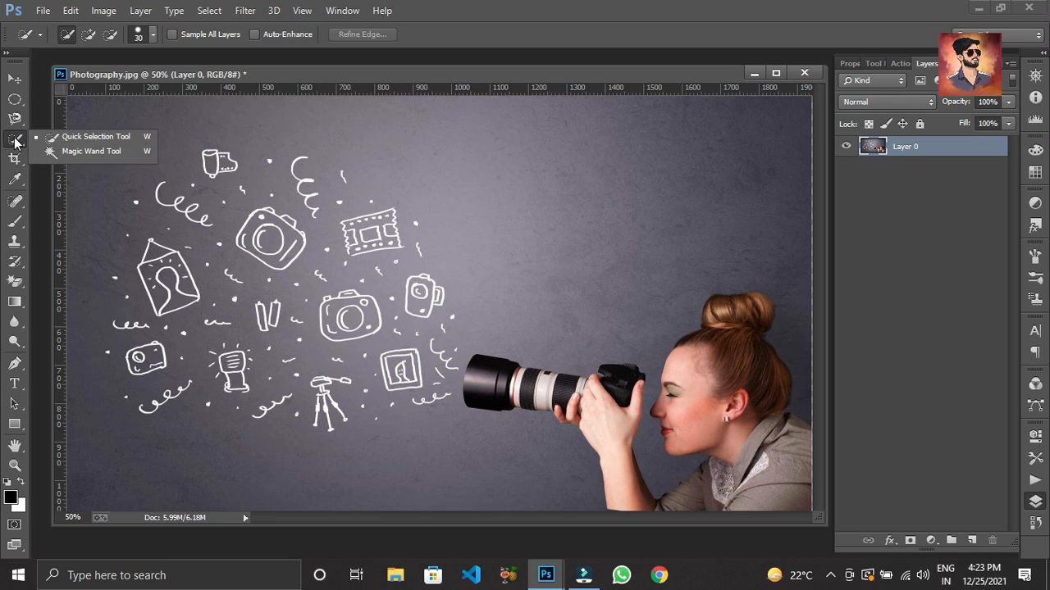
left_click(109, 137)
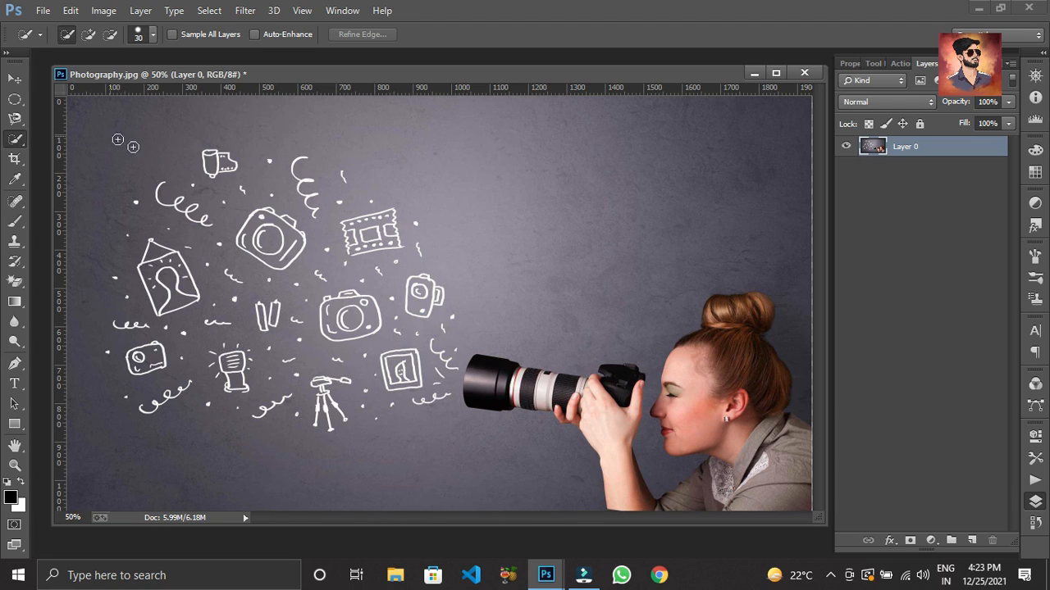
left_click(190, 164)
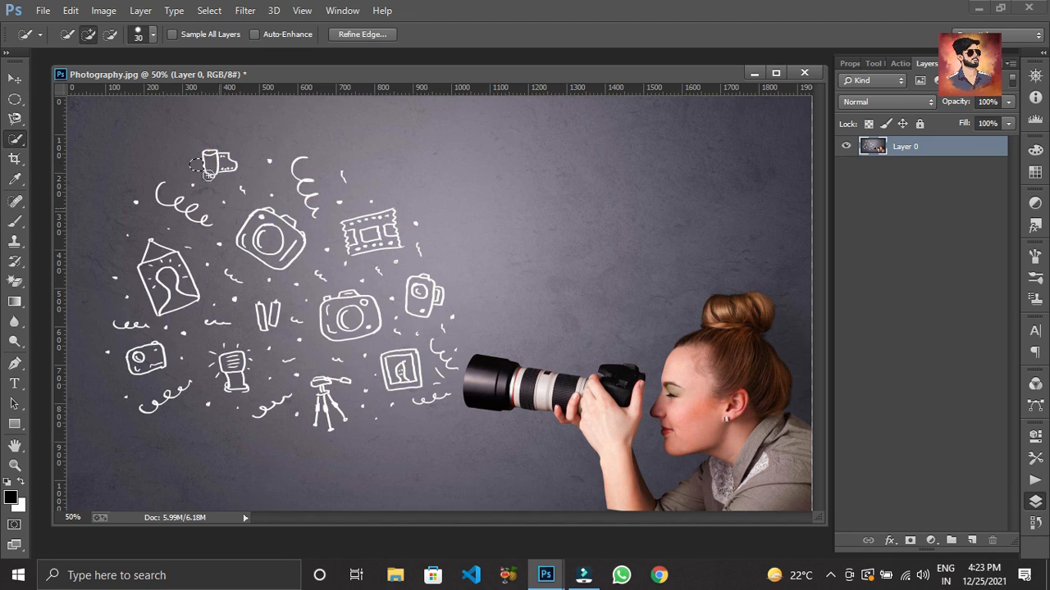
left_click(208, 160)
left_click(268, 241)
Copy the small selection to a new layer, toggle Layer 0's visibility to preview it, then undo the copy
key("ctrl+j")
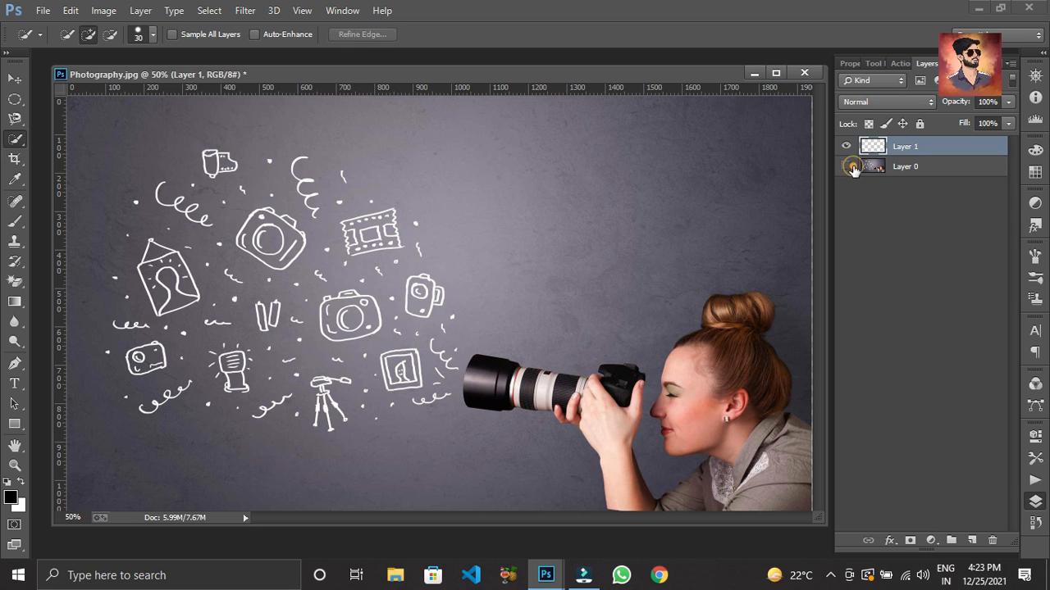
left_click(846, 167)
left_click(847, 166)
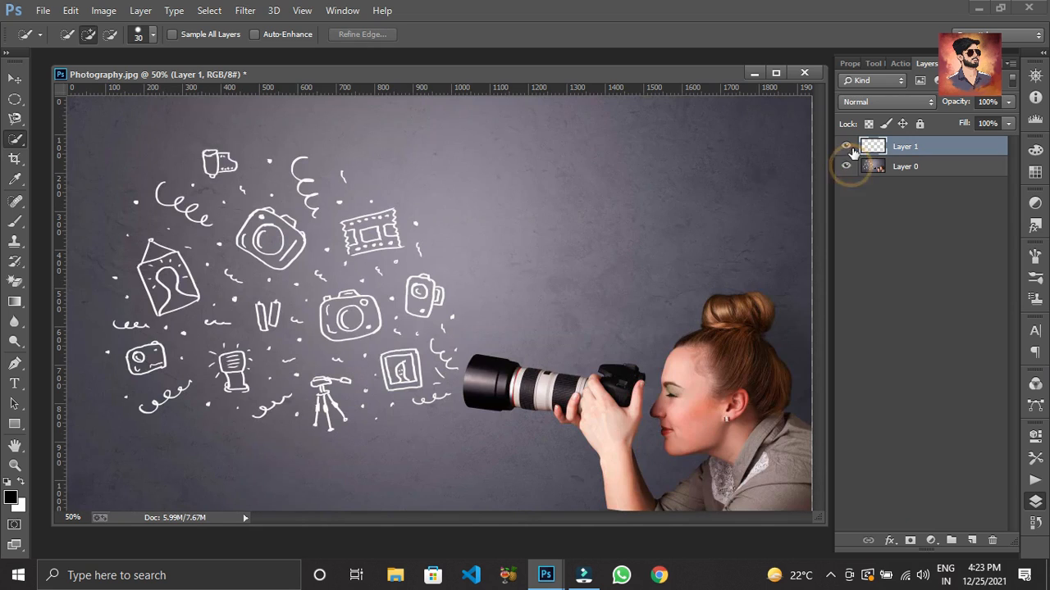
key("ctrl+z")
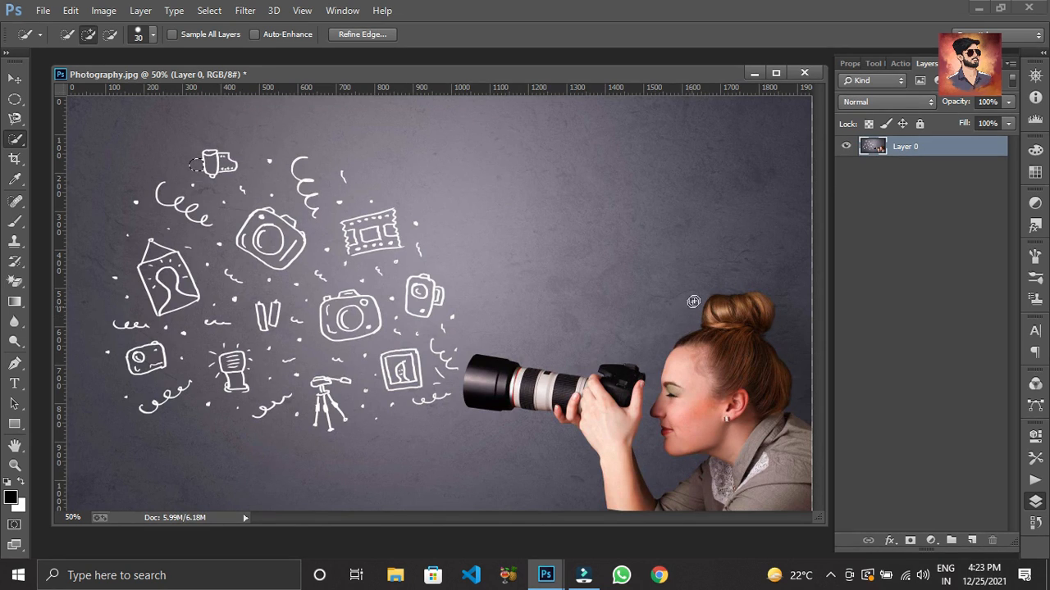
Extend the Quick Selection over the woman's face, hair, arm and clothing, and along the camera to the lens tip
mouse_move(740, 276)
left_mouse_down()
mouse_move(694, 301)
mouse_move(648, 379)
mouse_move(643, 421)
mouse_move(665, 461)
left_mouse_up()
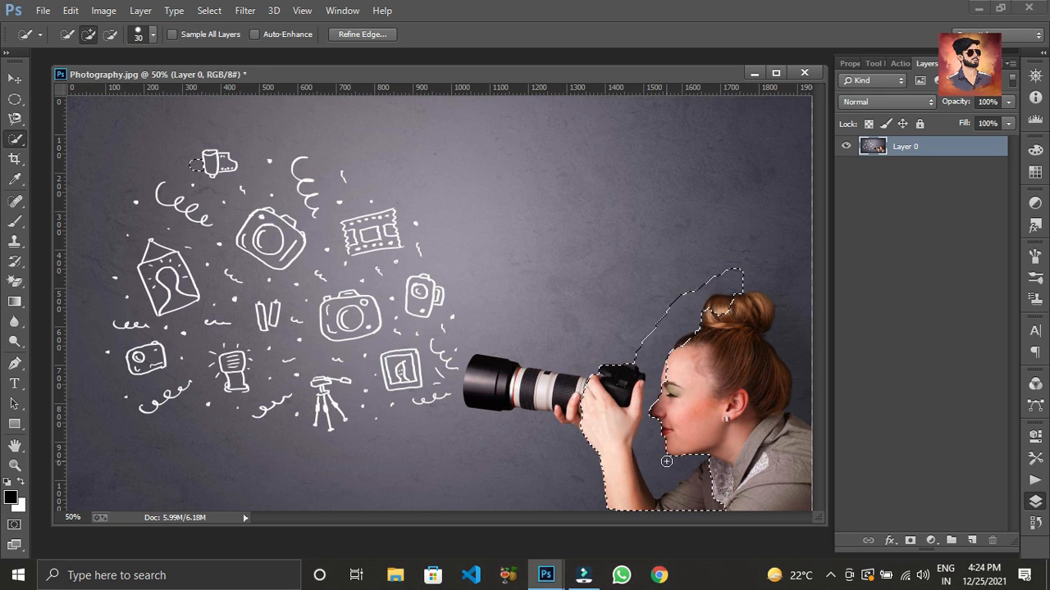
mouse_move(673, 409)
left_mouse_down()
mouse_move(756, 384)
mouse_move(791, 484)
mouse_move(752, 486)
left_mouse_up()
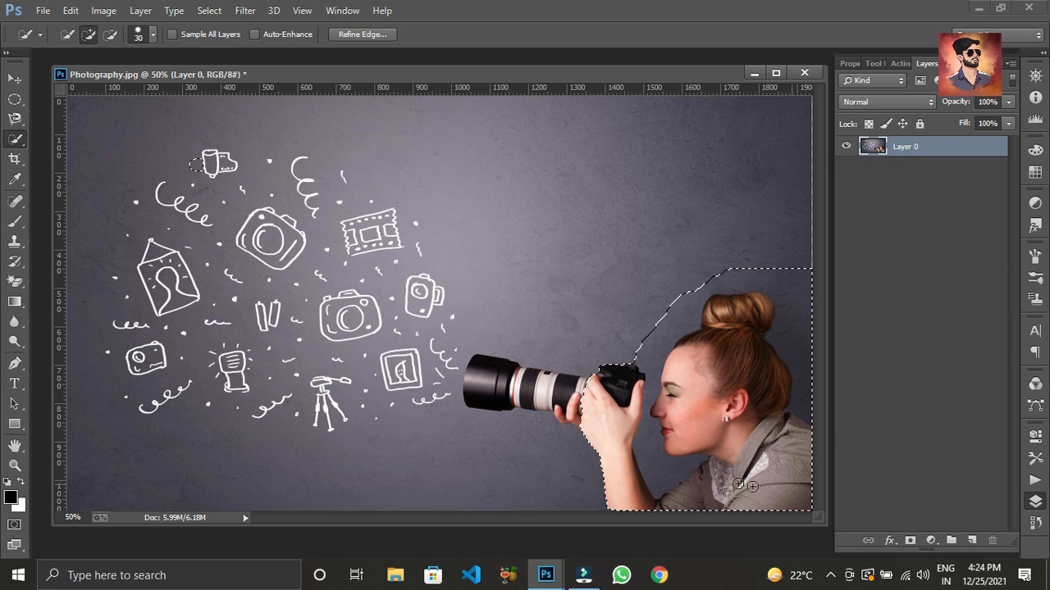
left_click_drag(599, 403, 470, 380)
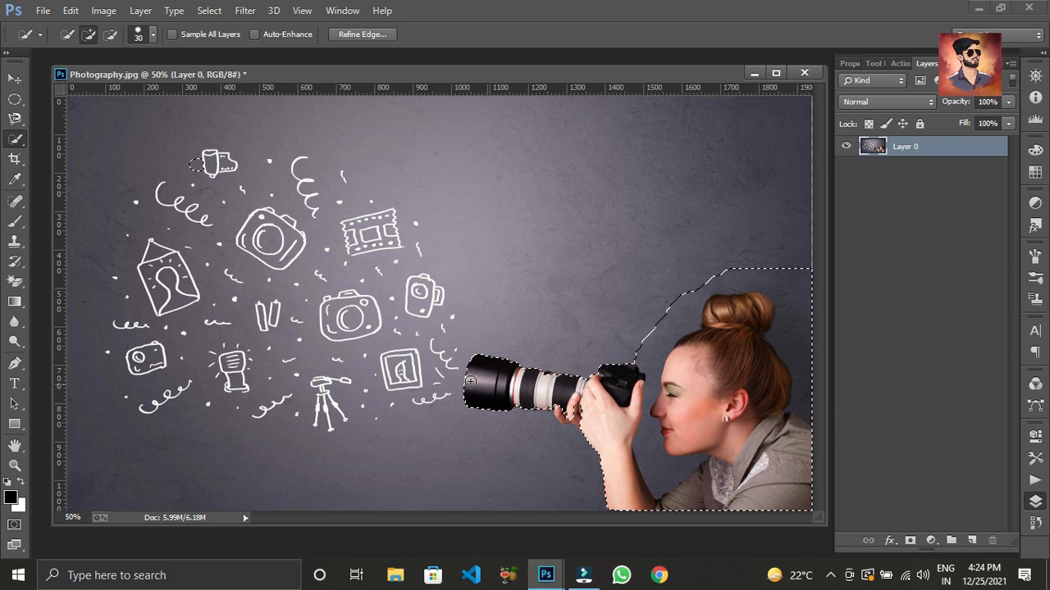
Copy the selected woman and camera to a new layer, preview it with Layer 0 hidden, then delete the copy and show Layer 0
key("ctrl+j")
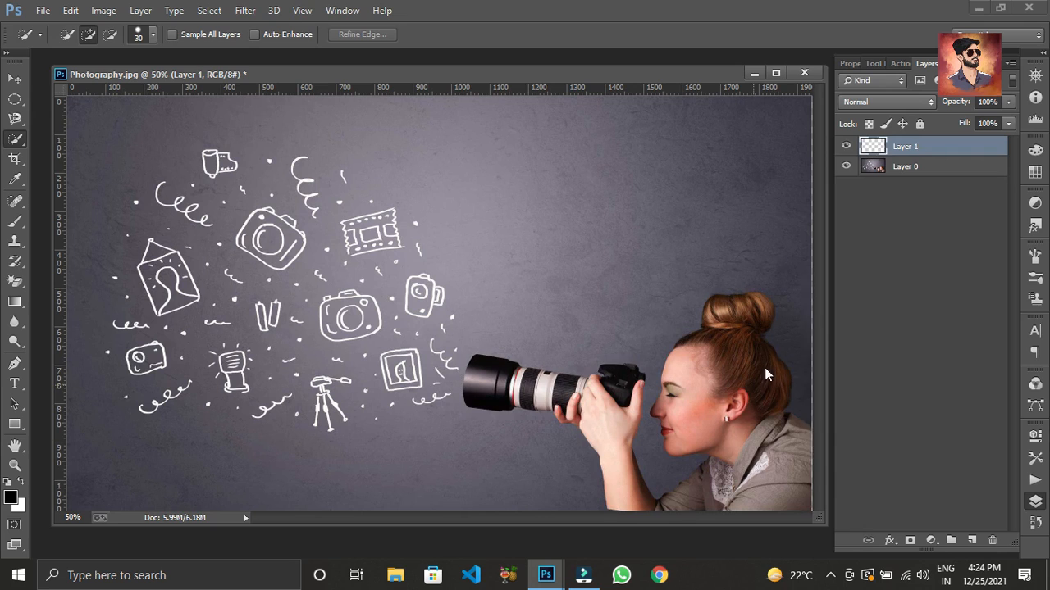
left_click(845, 168)
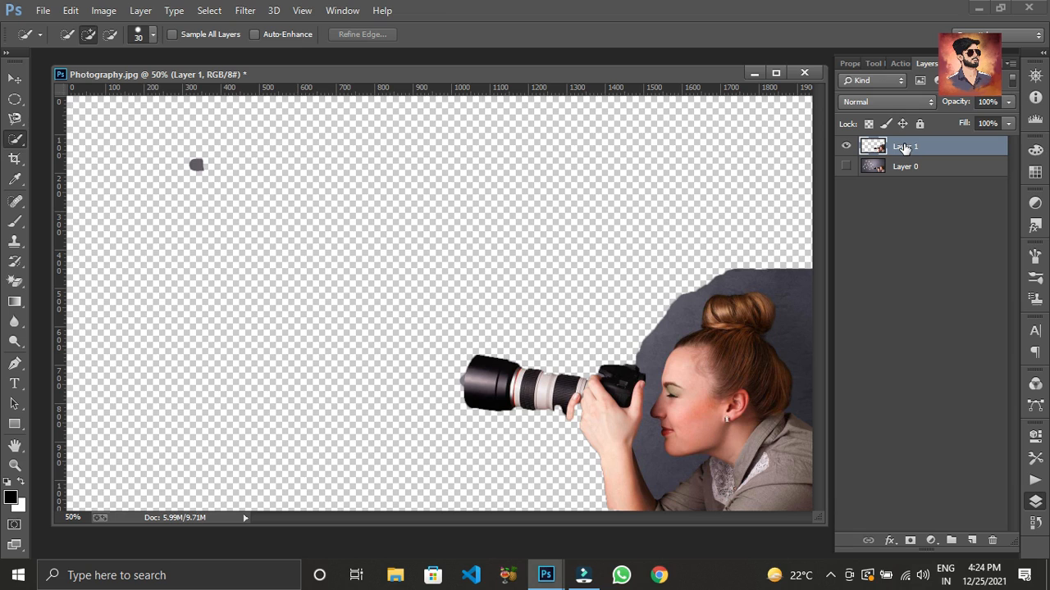
key("Delete")
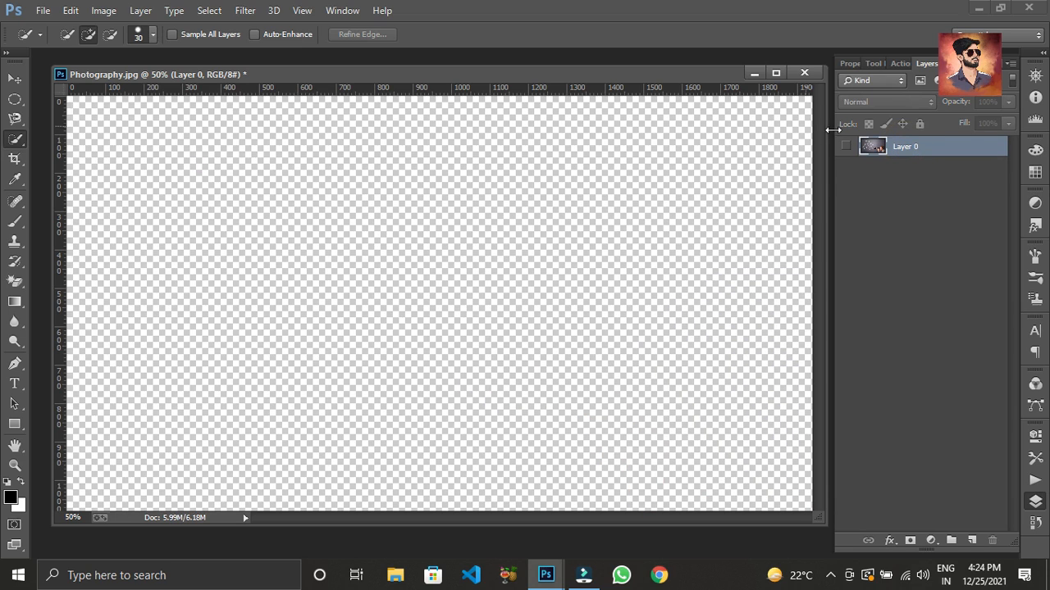
left_click(846, 146)
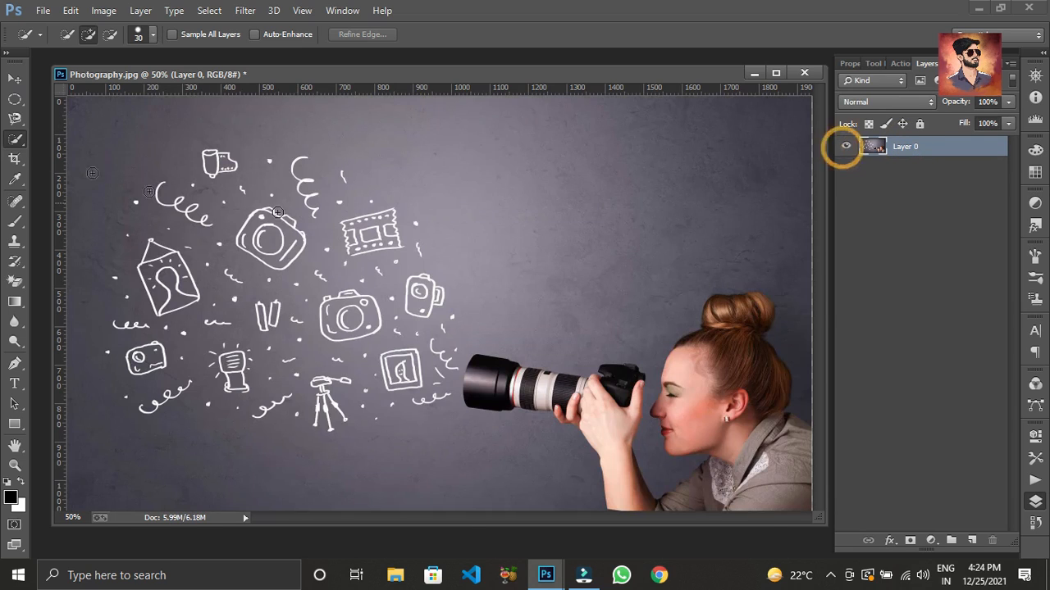
Sample several background areas with the Magic Wand at tolerance 32, ending with the darker background among the left-hand doodles
right_click(20, 141)
left_click(68, 152)
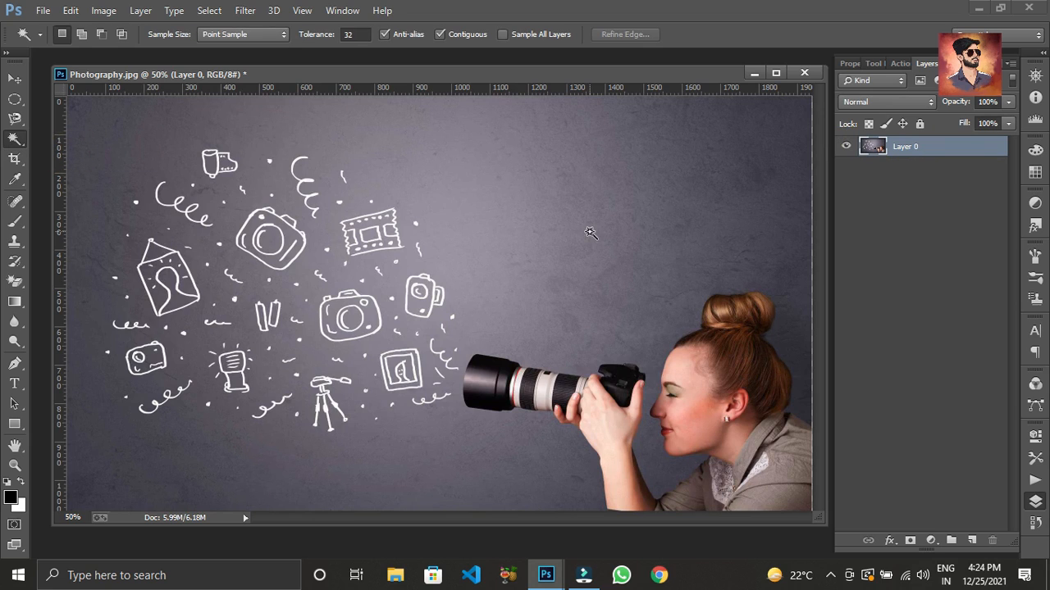
left_click(628, 355)
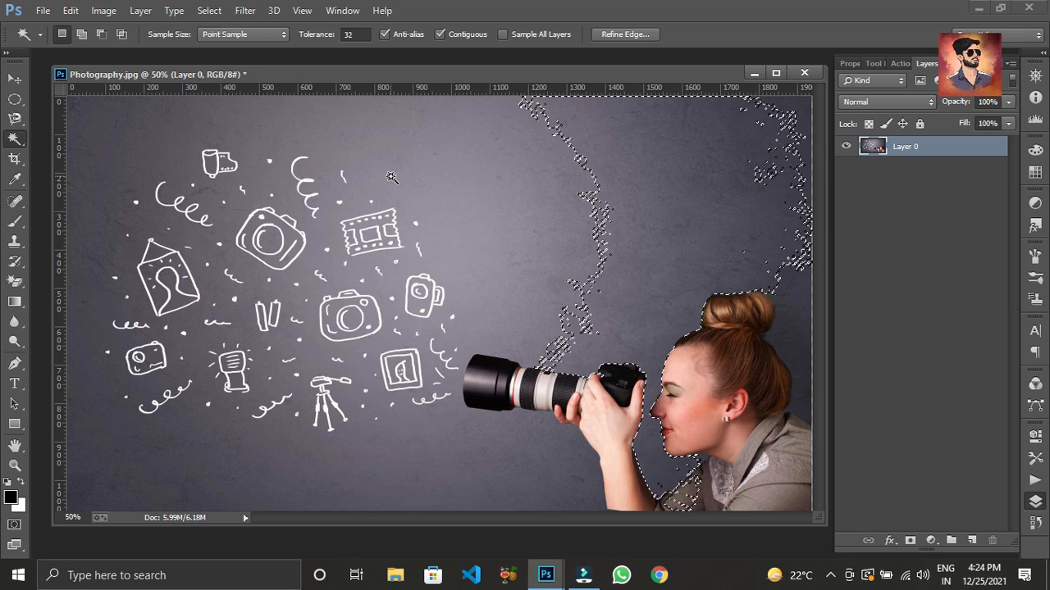
left_click(390, 179)
left_click(188, 252)
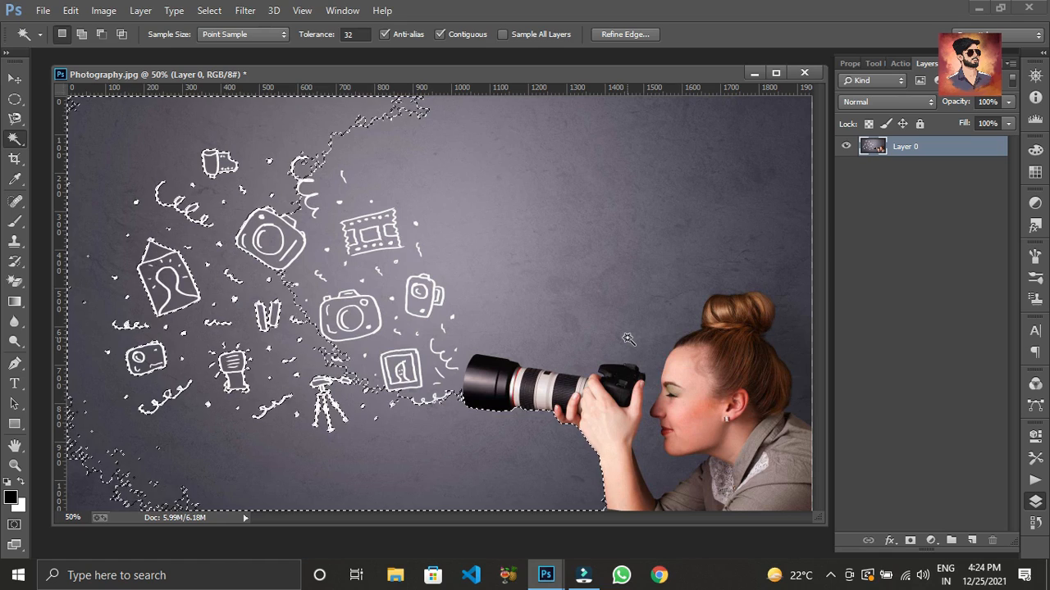
Copy the Magic Wand selection to a new layer, preview it with Layer 0 hidden, then delete the copy and show Layer 0
key("ctrl+j")
left_click(852, 166)
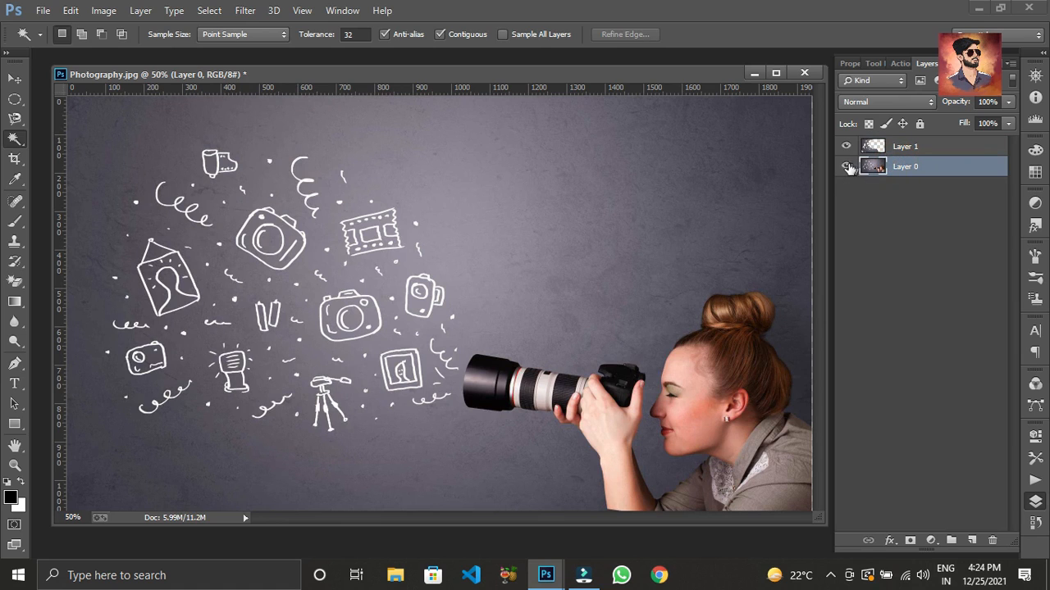
left_click(846, 167)
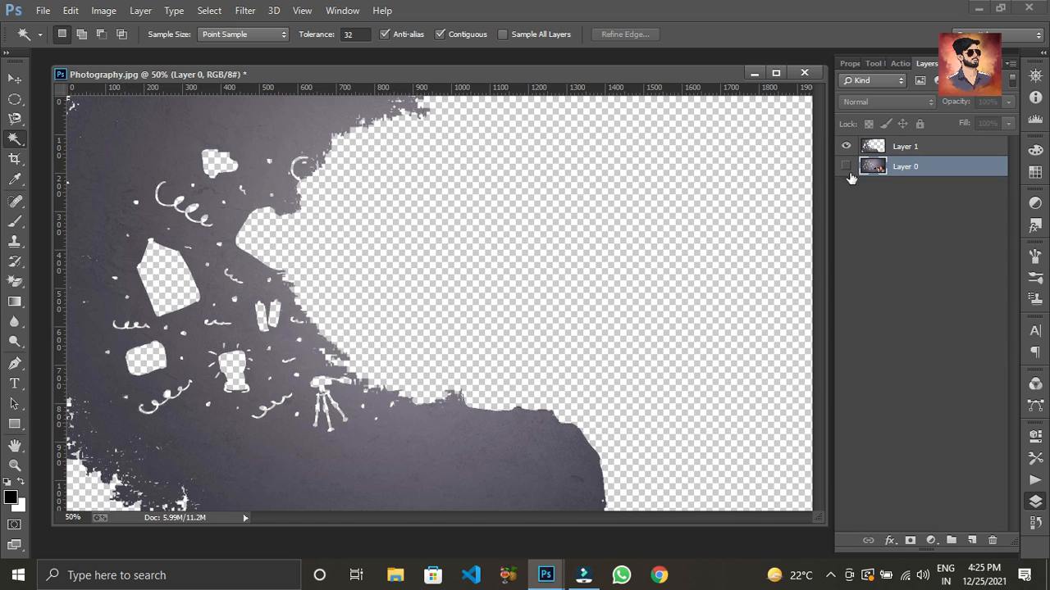
left_click(877, 149)
key("Delete")
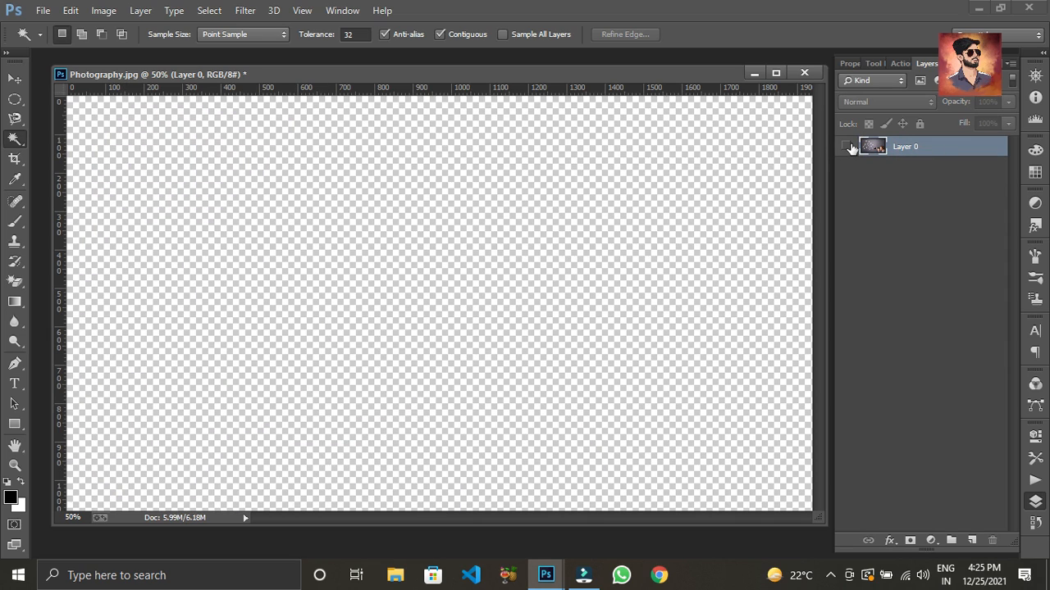
left_click(846, 146)
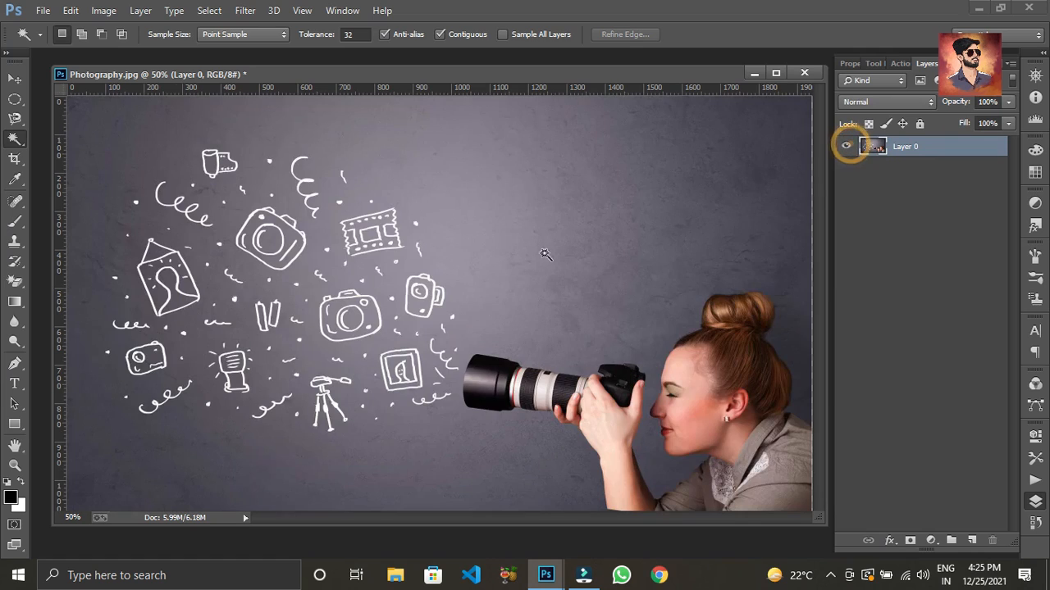
Crop the photo to an upright area about 850 by 930 px around the doodles, and move its window towards the workspace centre
left_click(17, 159)
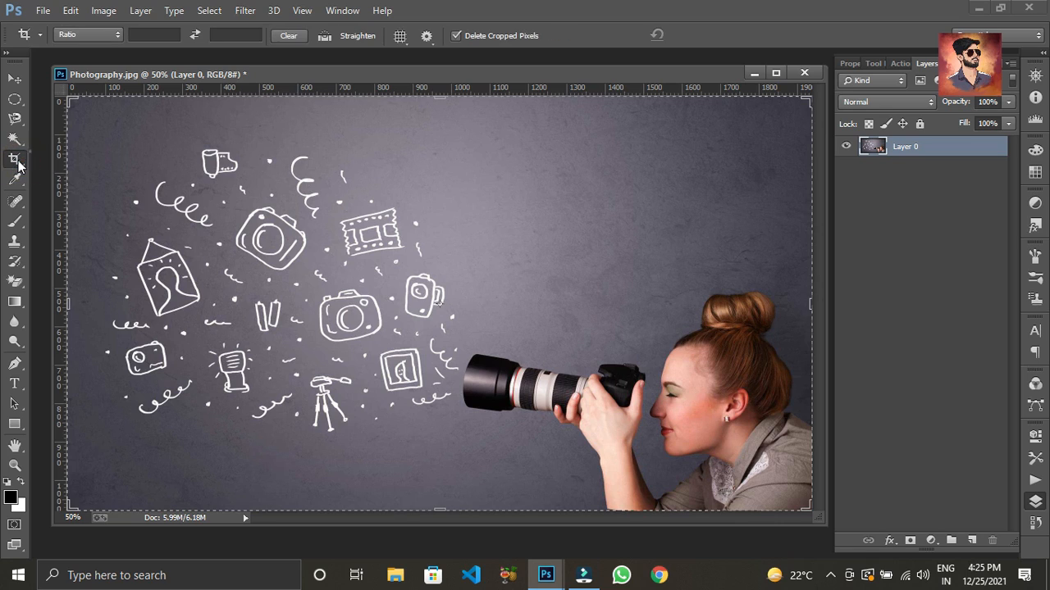
right_click(16, 161)
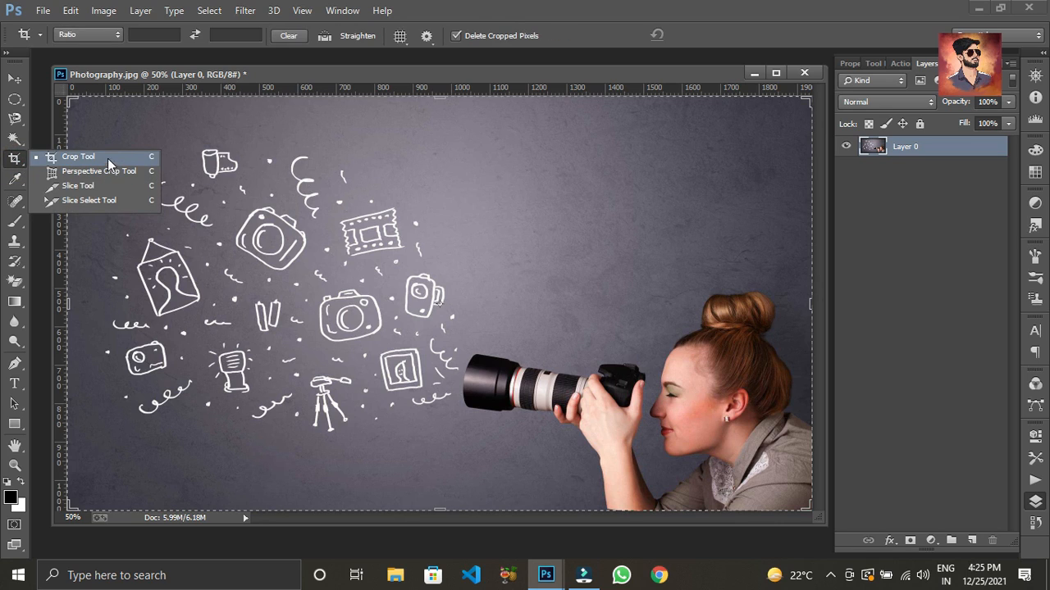
left_click(78, 156)
left_click_drag(196, 124, 521, 482)
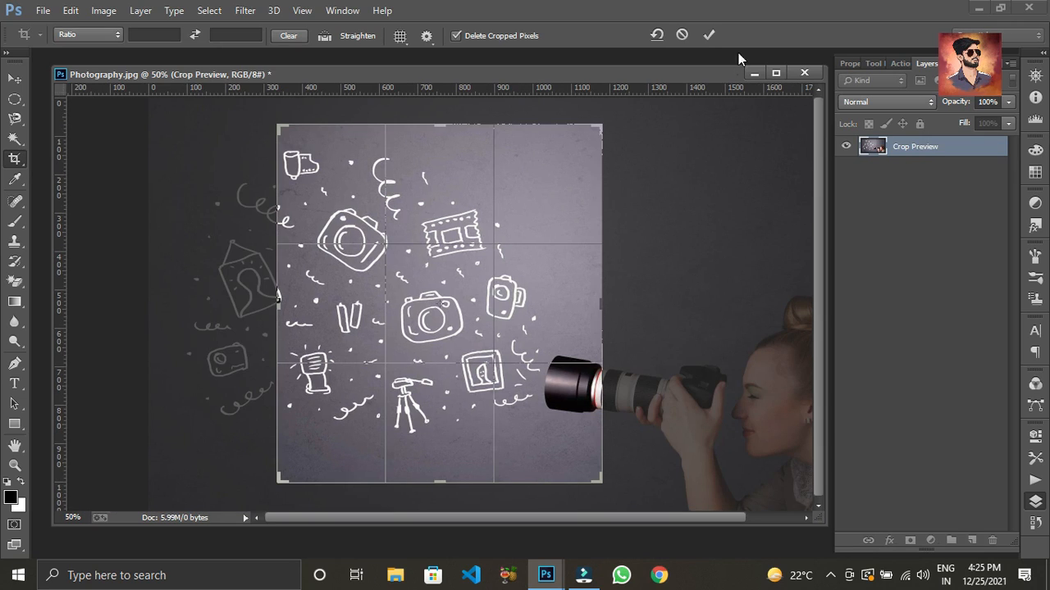
left_click_drag(472, 336, 504, 334)
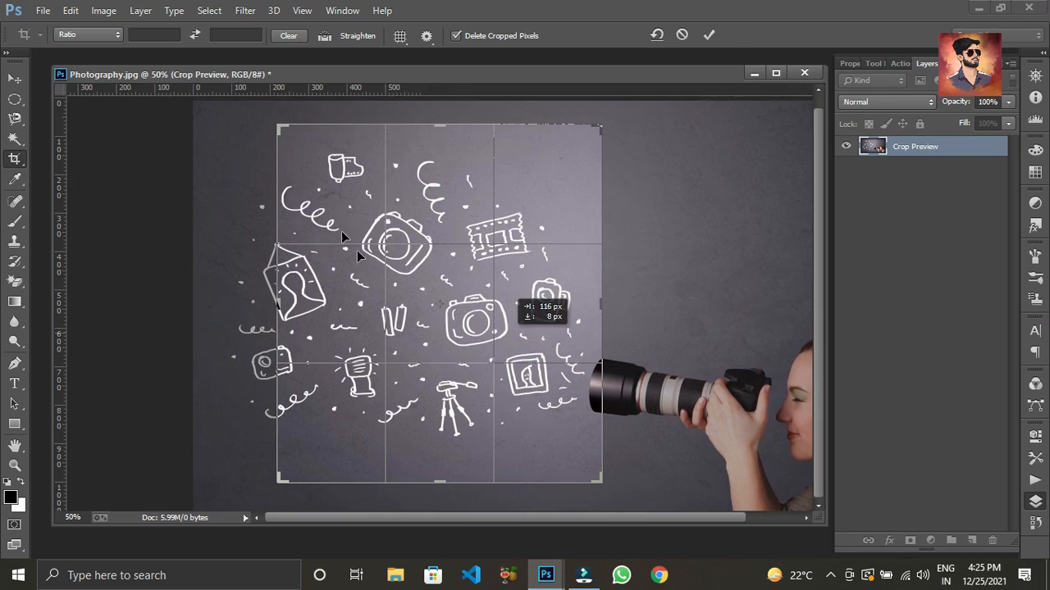
left_click_drag(277, 127, 239, 149)
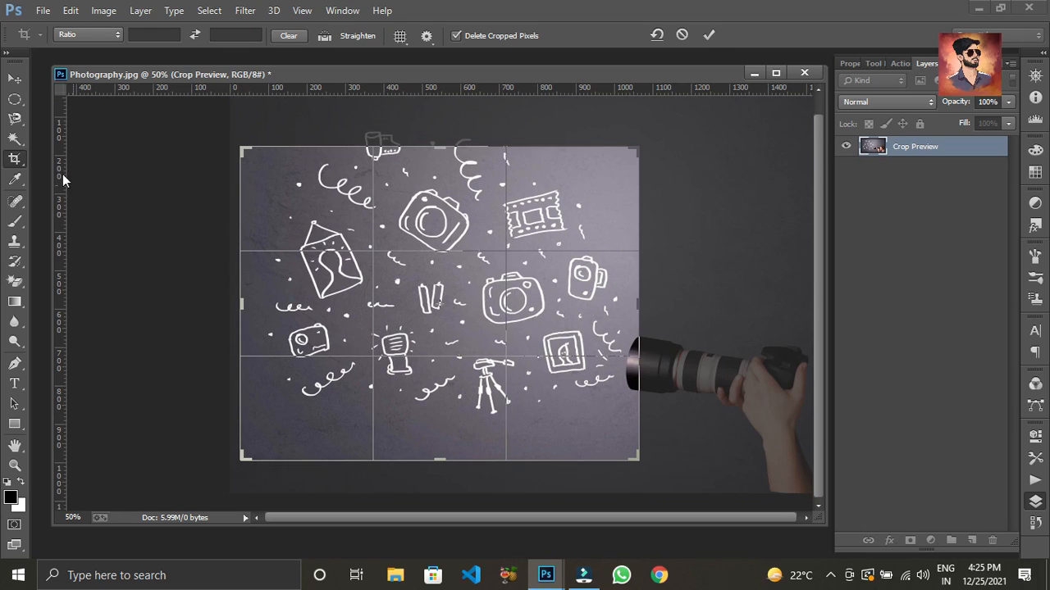
key("x")
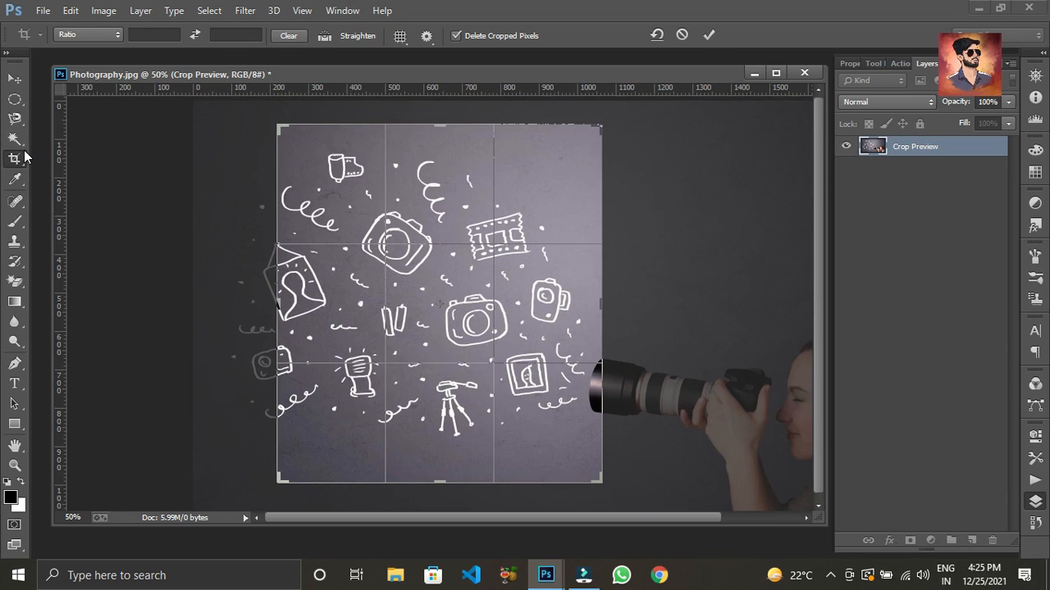
left_click(709, 35)
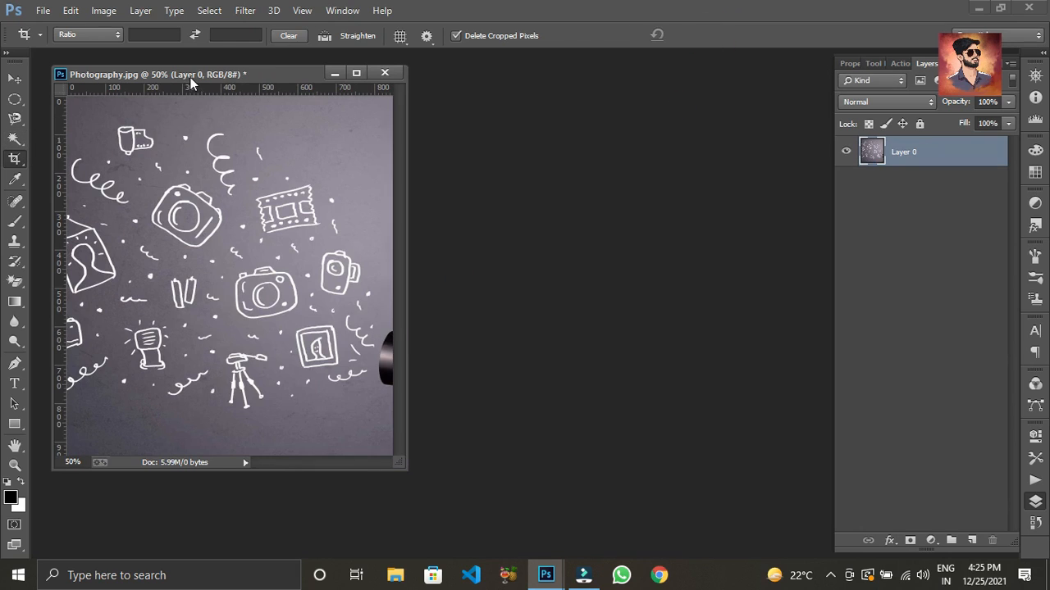
left_click_drag(187, 75, 376, 91)
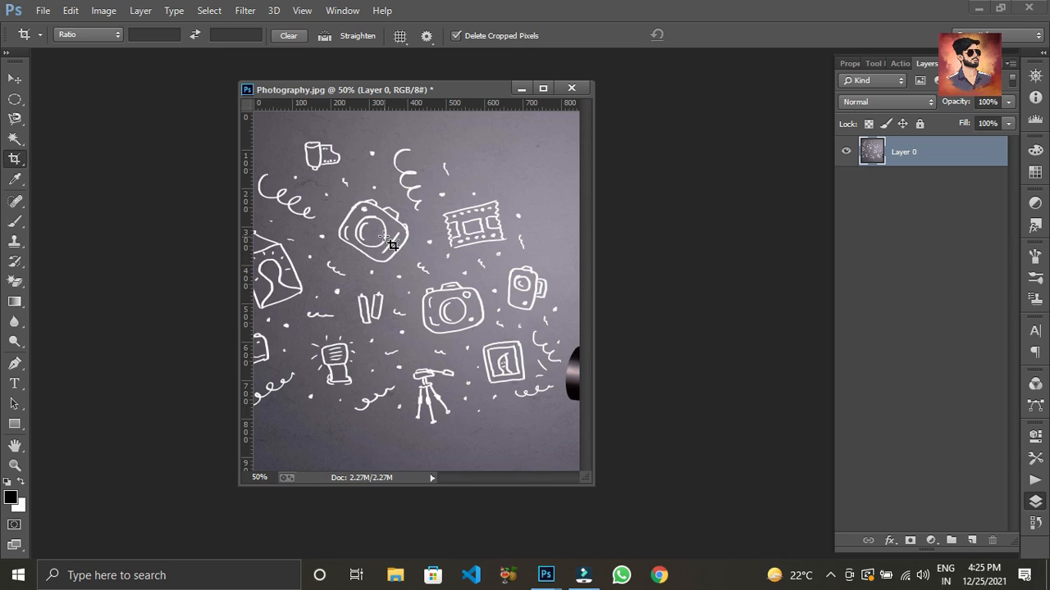
Undo the crop and step back past the deletion of the Magic Wand copy
key("ctrl")
key("ctrl+alt+z")
key("ctrl+alt+z")
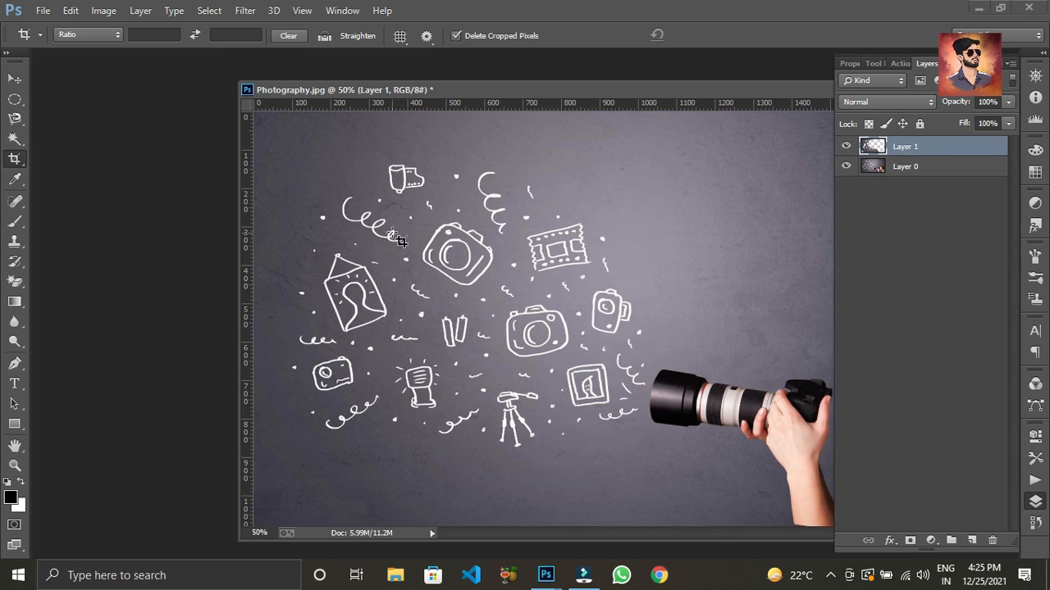
Perspective-crop the photo to a rectangle about 1230 by 820 px, reaching from the film-roll doodle to the woman's face
left_click_drag(693, 89, 514, 95)
right_click(13, 158)
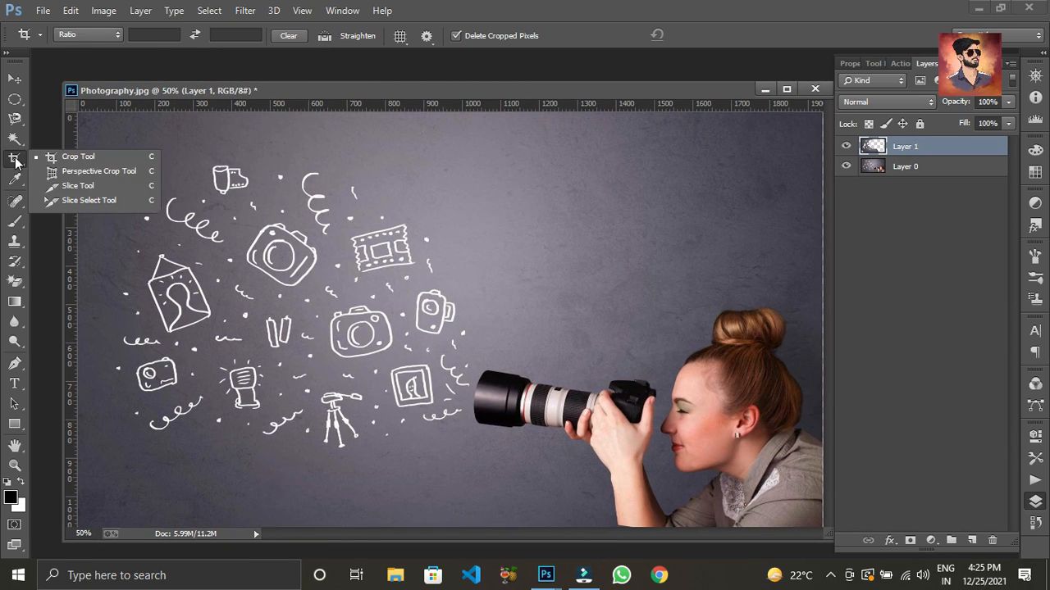
left_click(133, 180)
left_click_drag(219, 147, 693, 460)
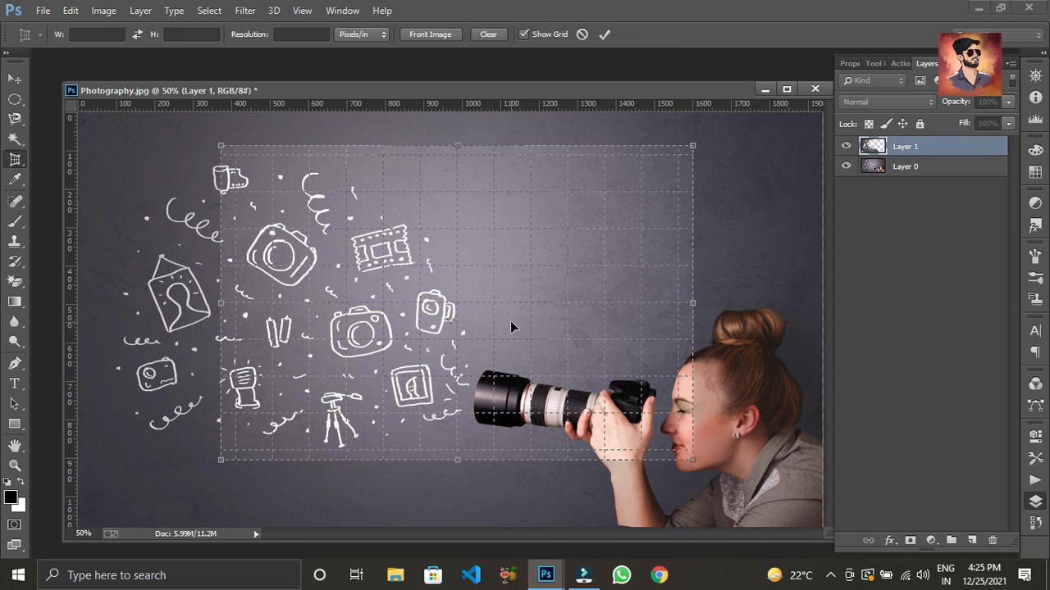
mouse_move(511, 326)
left_mouse_down()
mouse_move(504, 281)
mouse_move(516, 322)
left_mouse_up()
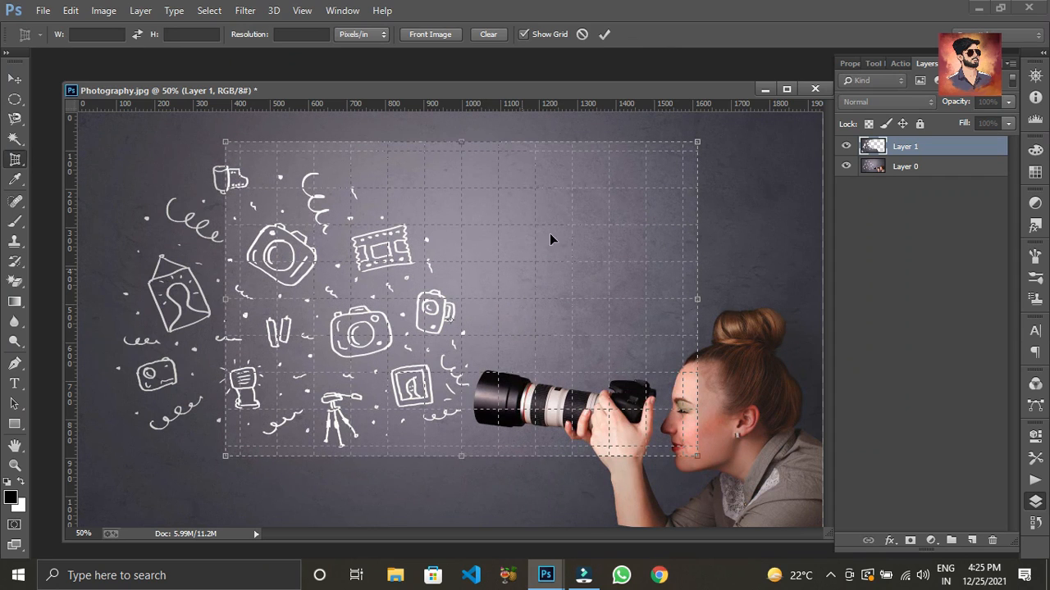
left_click(605, 35)
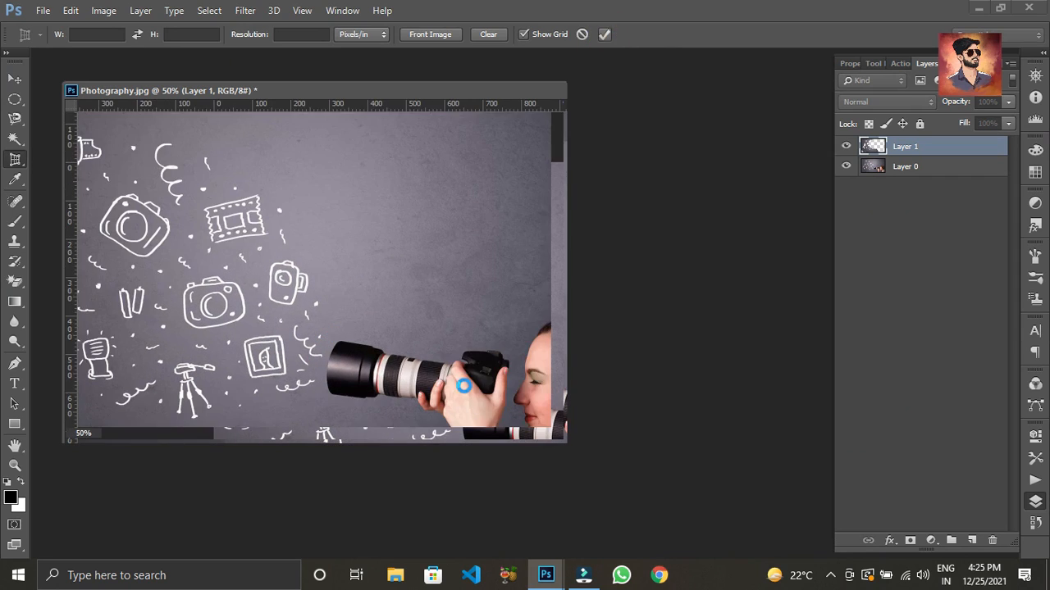
Perspective-crop the photo to a small strip about 250 by 90 px among the doodles
left_click_drag(170, 187, 238, 287)
left_click_drag(310, 313, 258, 230)
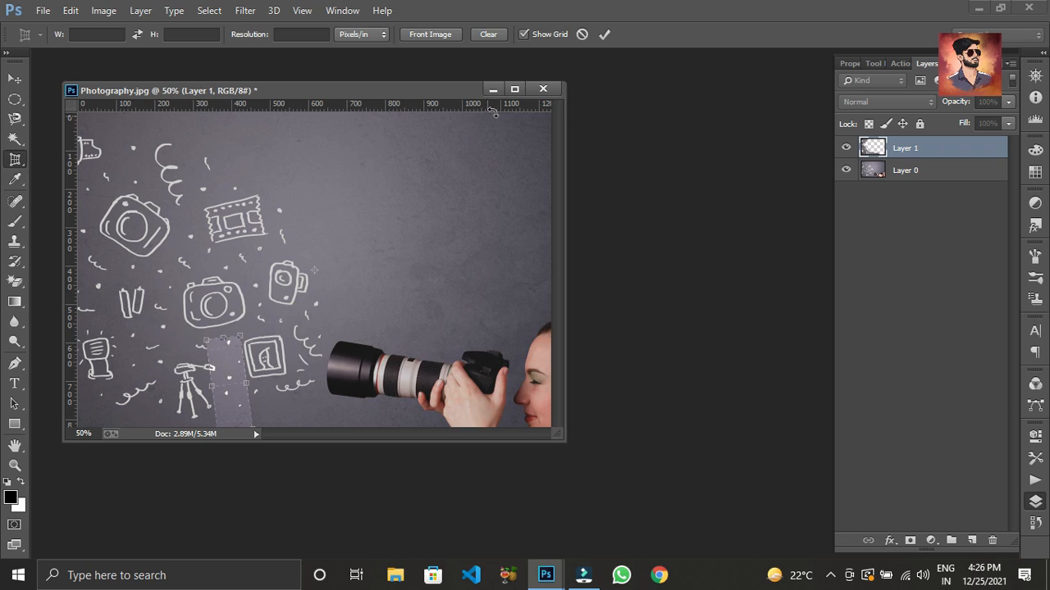
left_click(544, 90)
left_click(553, 89)
left_click(602, 37)
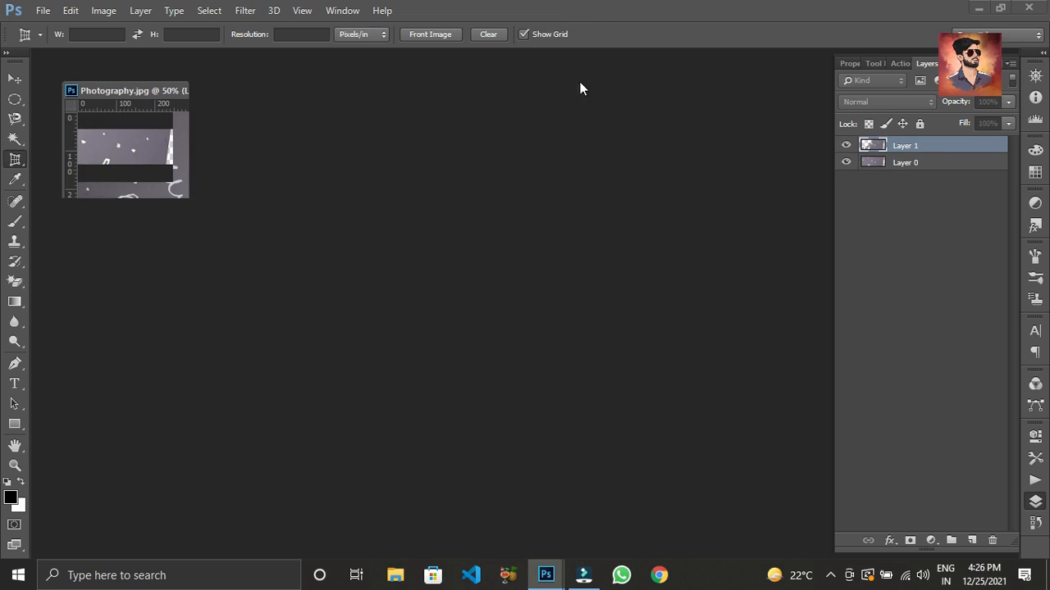
Undo both perspective crops, the Magic Wand copy on Layer 1 and the selection itself
key("ctrl+alt+z")
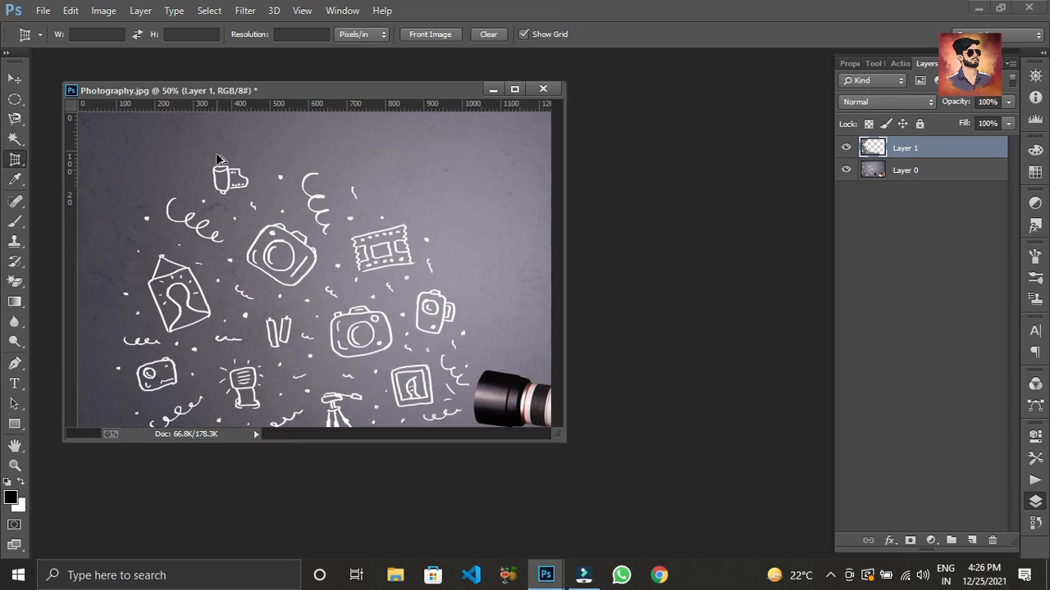
key("ctrl+alt+z")
key("ctrl+alt+z")
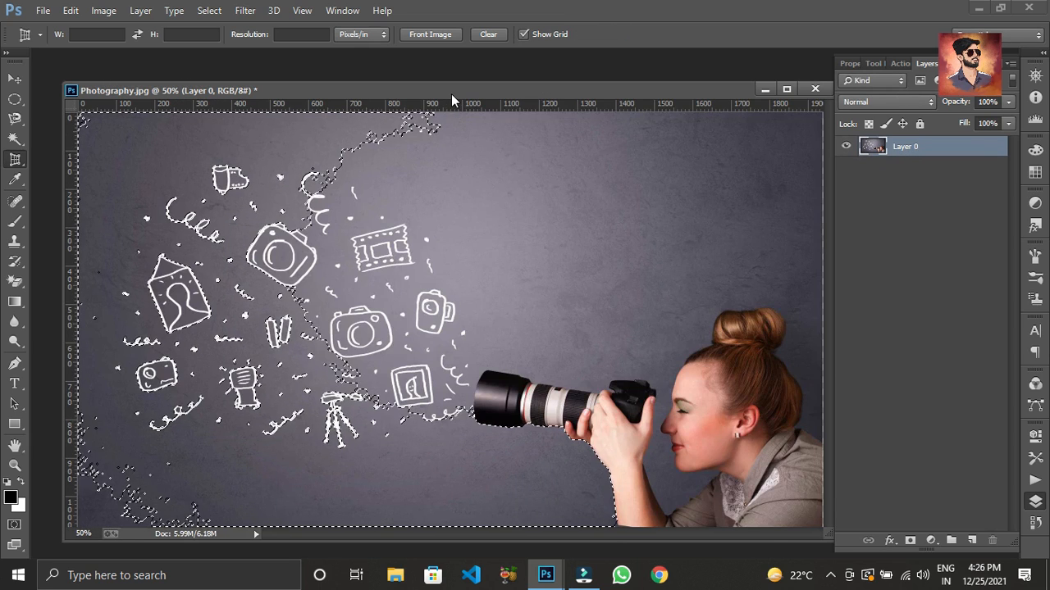
key("ctrl+alt+z")
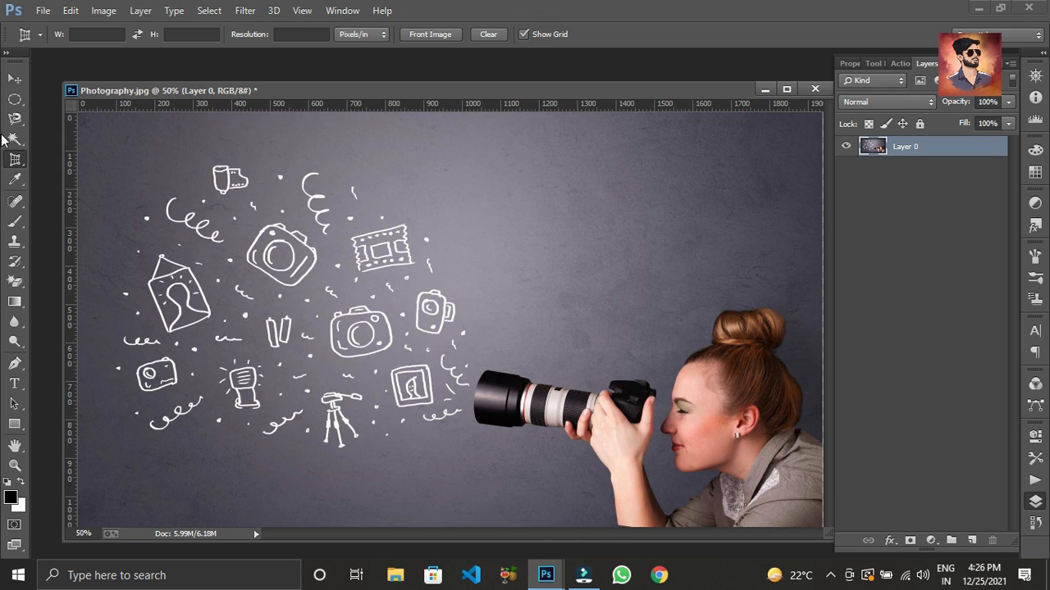
right_click(14, 160)
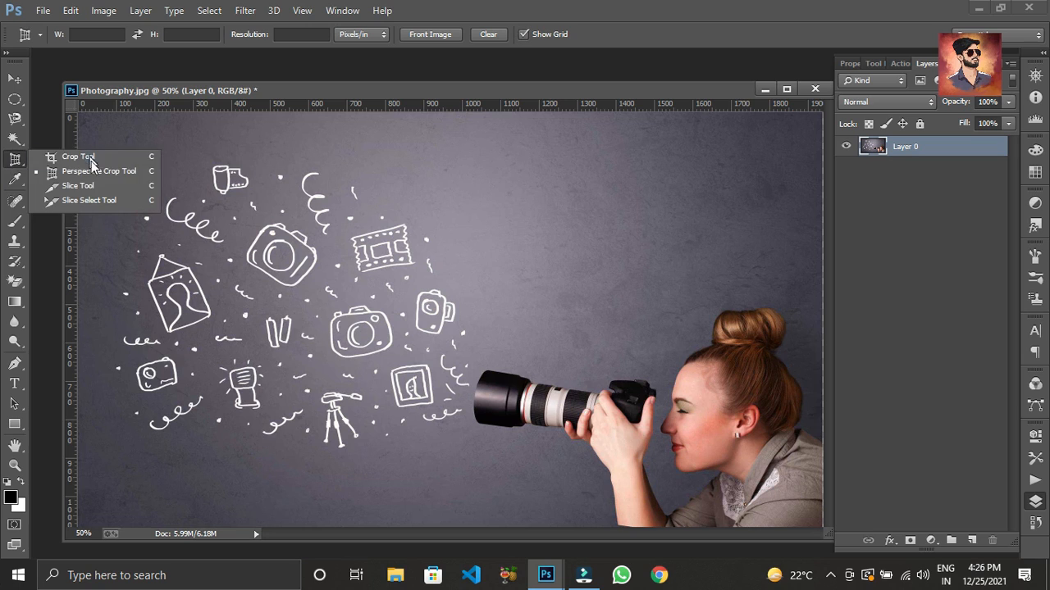
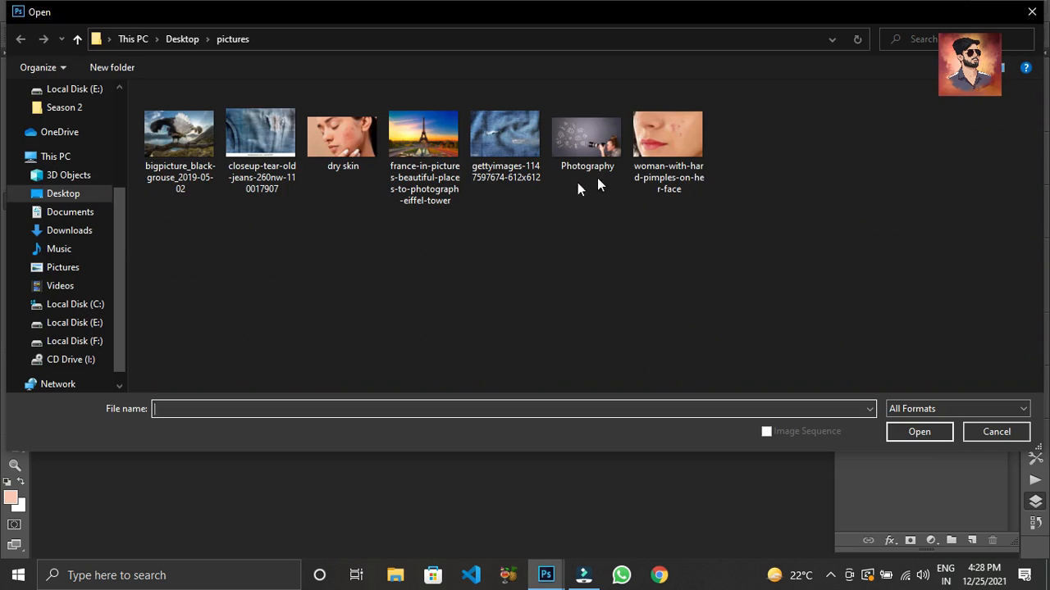
Open the picture woman-with-hard-pimples-on-her-face and move its window up within the workspace
left_click(687, 139)
left_click(901, 433)
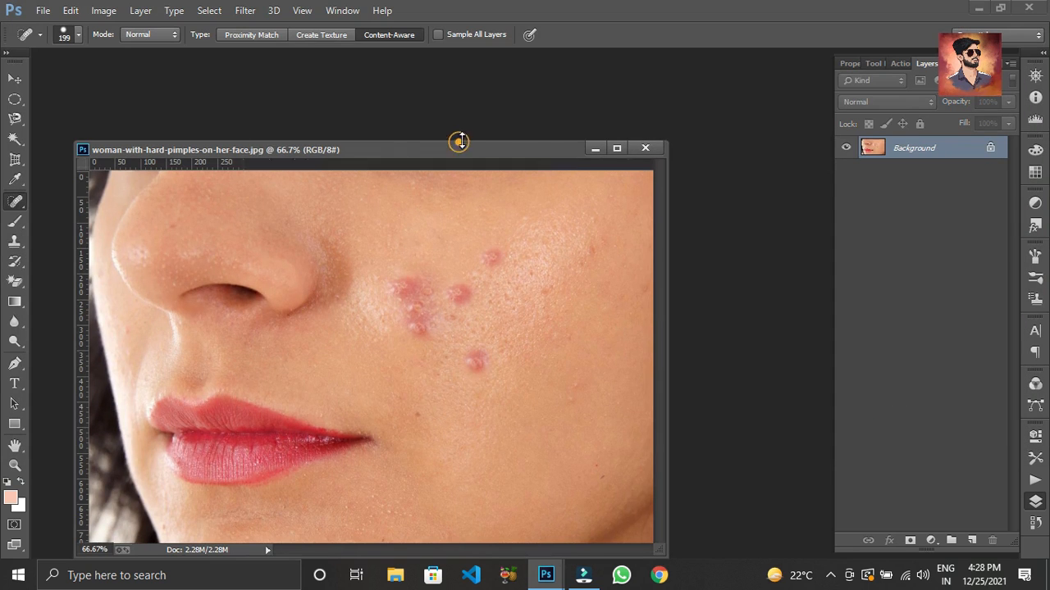
left_click_drag(471, 132, 496, 102)
Set the Spot Healing Brush size to 79 px and heal the topmost pimple on the cheek
right_click(534, 220)
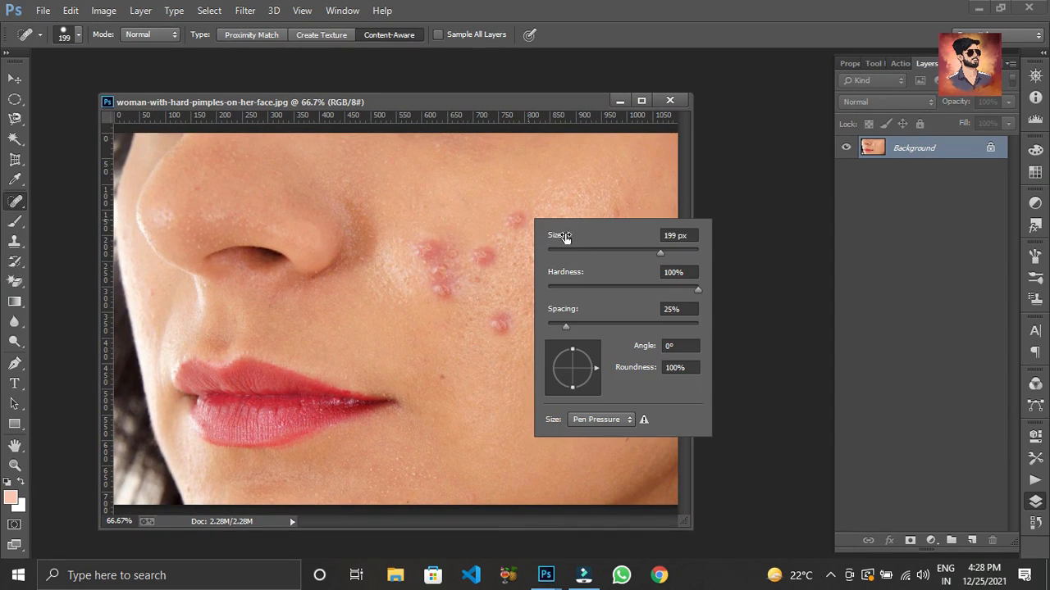
left_click(606, 252)
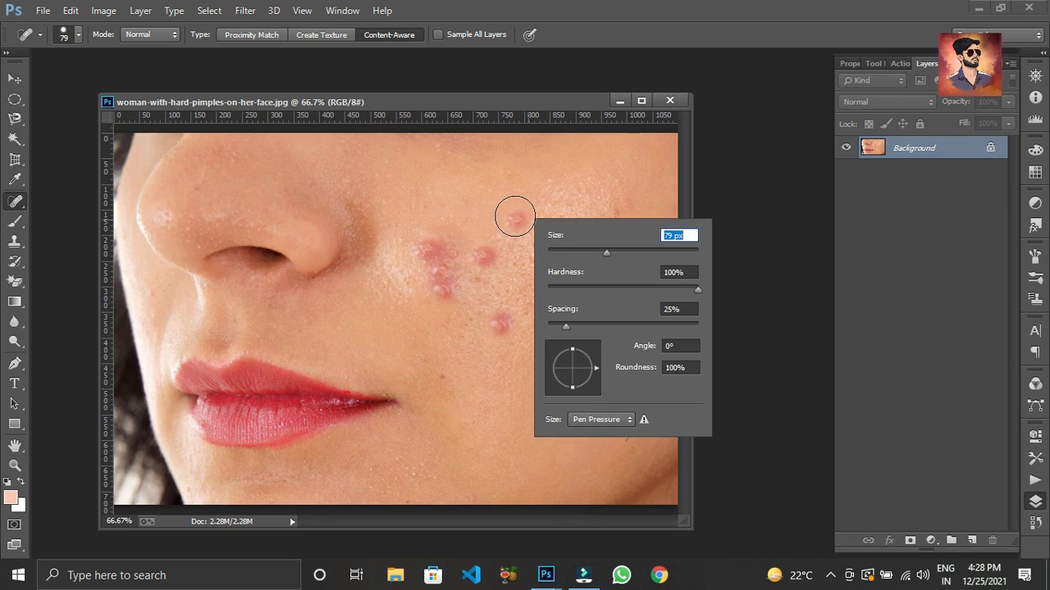
key("Return")
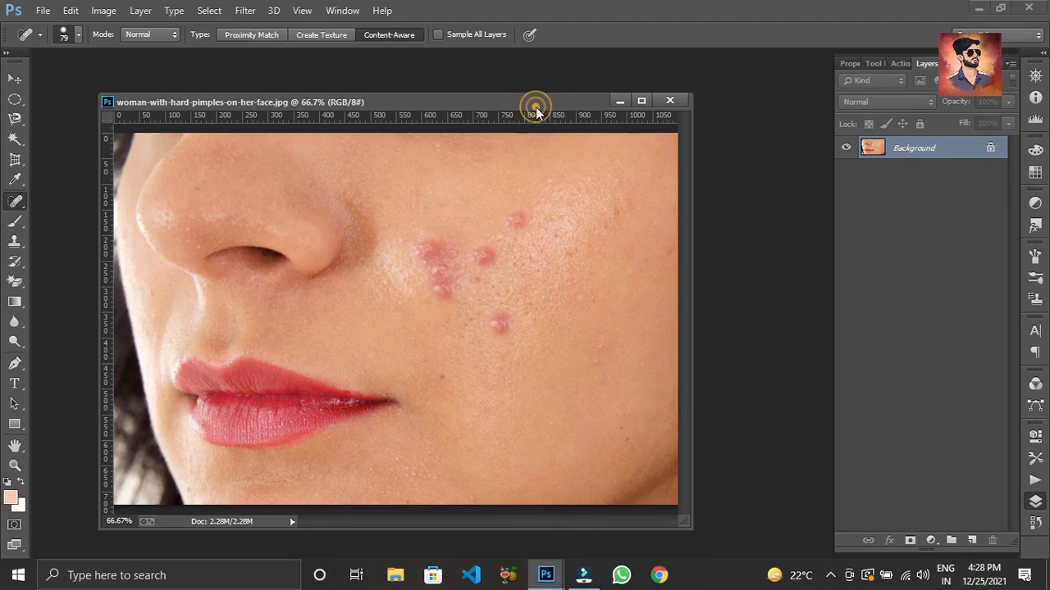
left_click(519, 219)
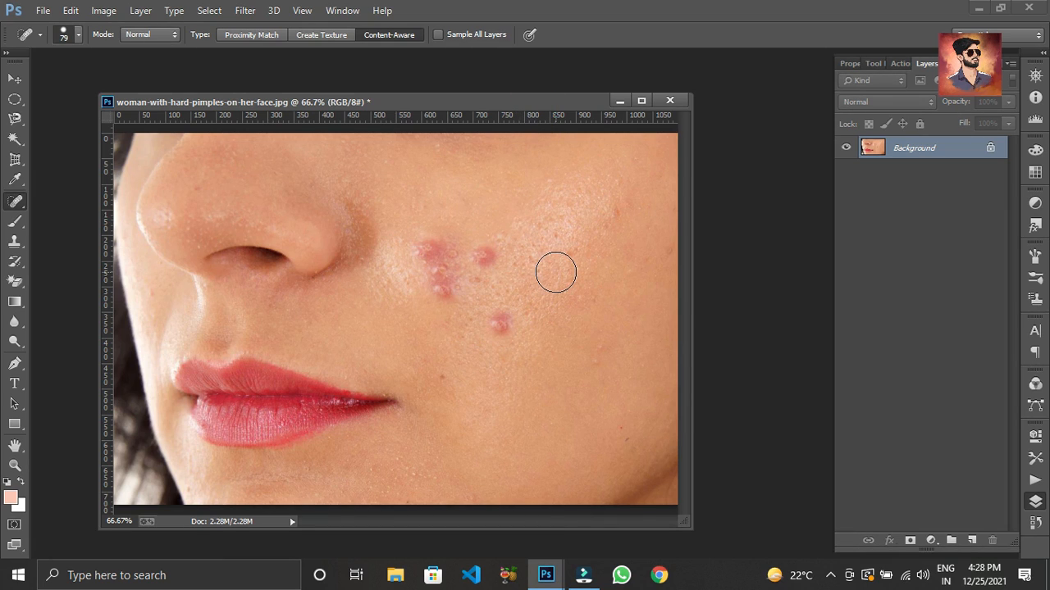
Maximise the image at 200% zoom and heal the remaining red pimples on the cheek with the Spot Healing Brush
left_click(642, 101)
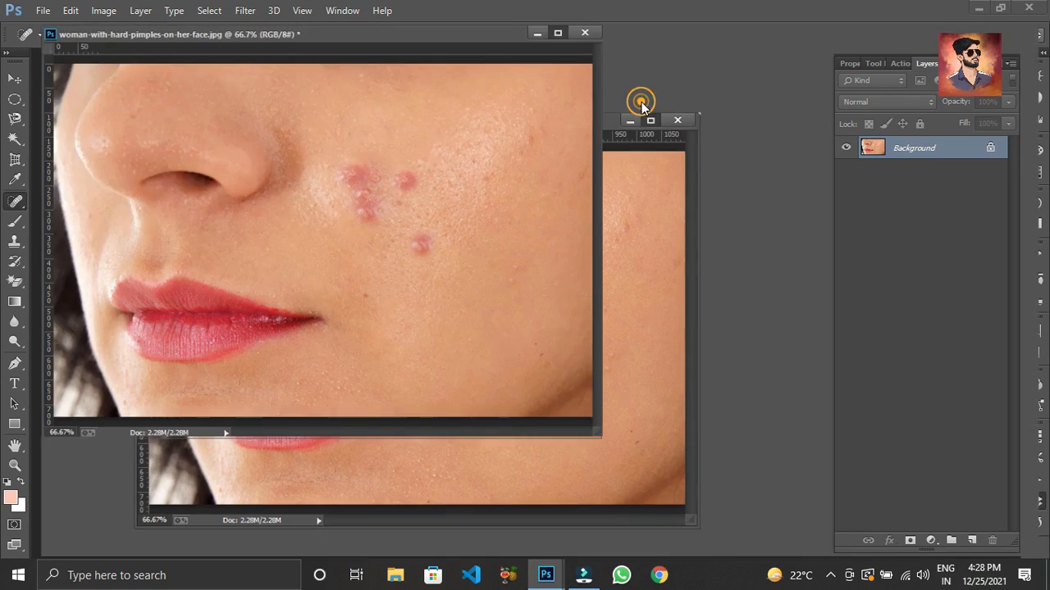
key("ctrl+plus")
key("ctrl+plus")
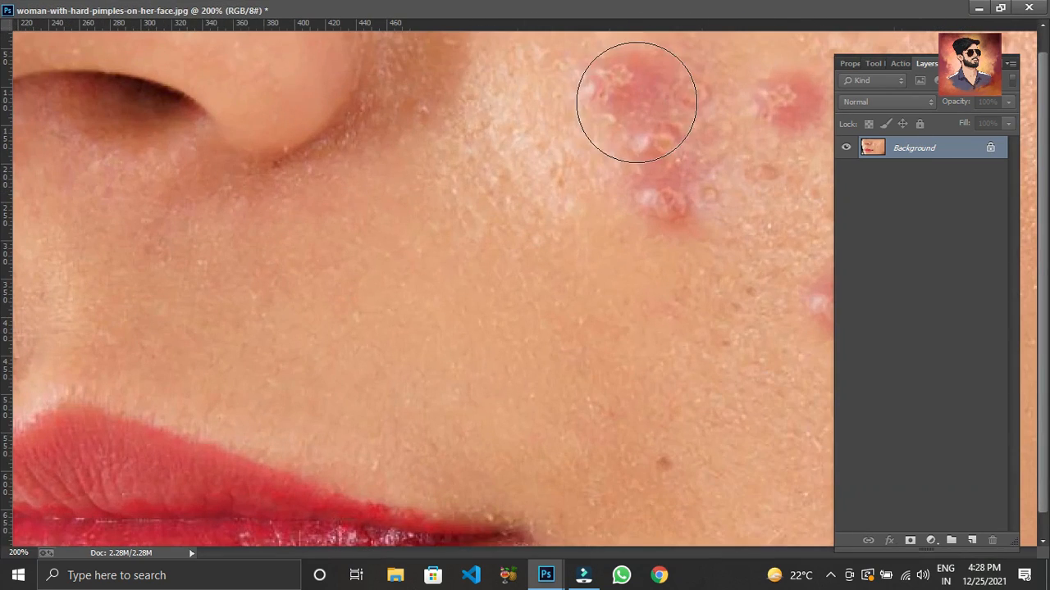
key("Tab")
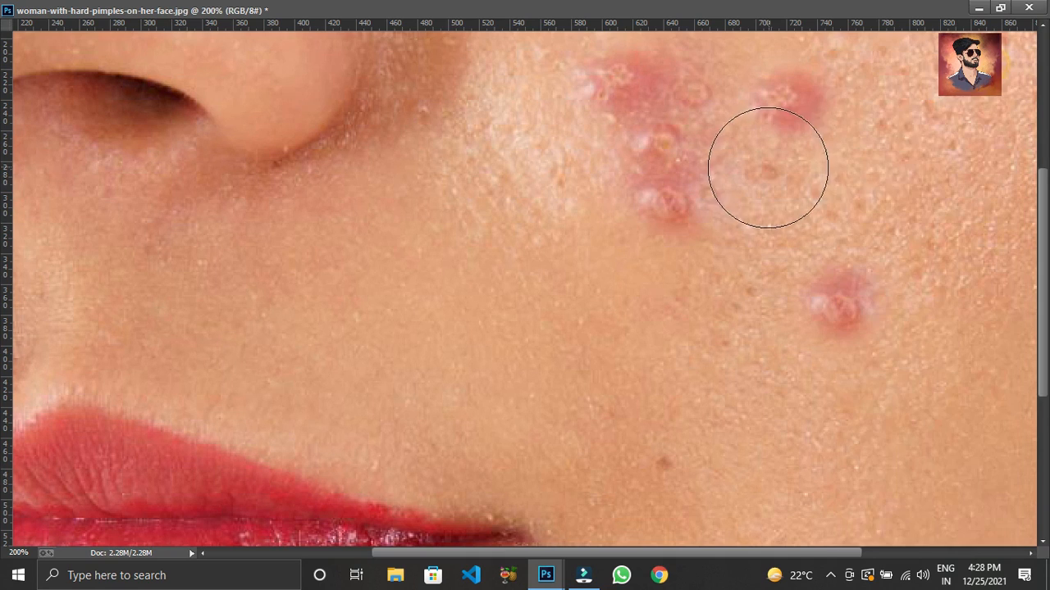
scroll(768, 169, "up", 1)
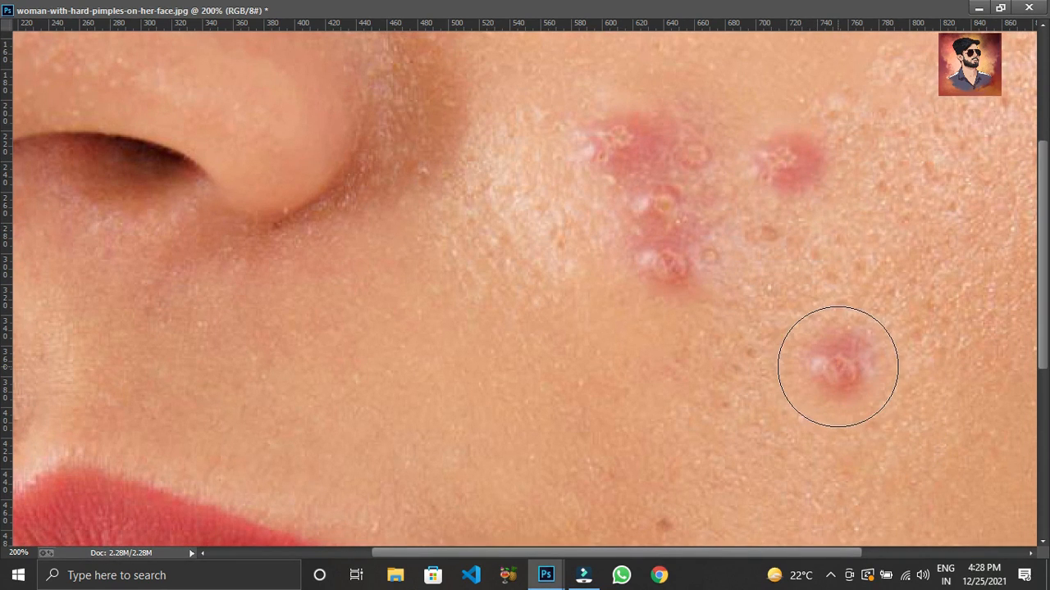
left_click(840, 370)
left_click(797, 150)
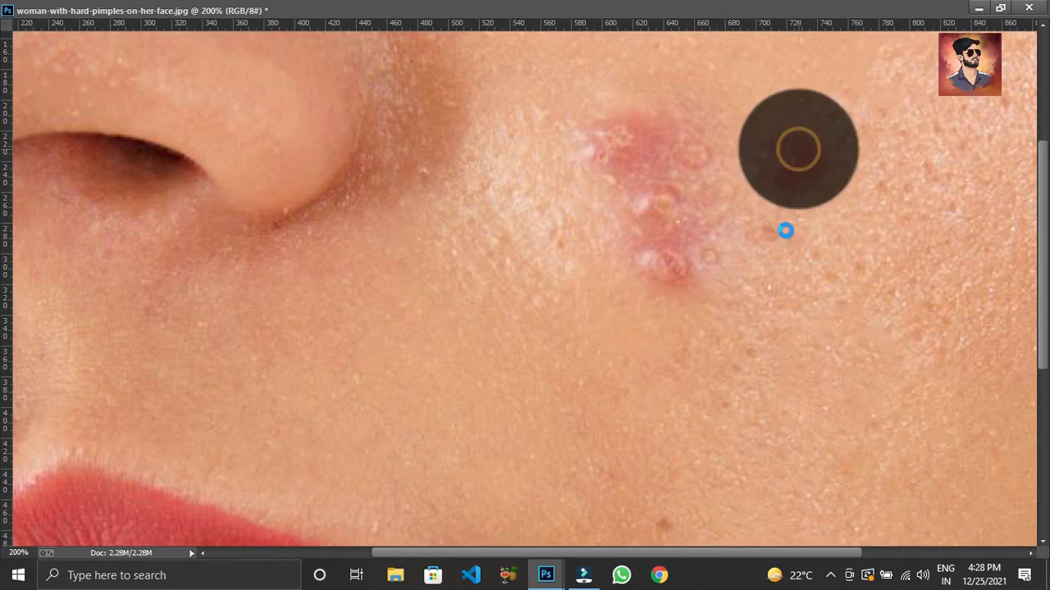
left_click(669, 248)
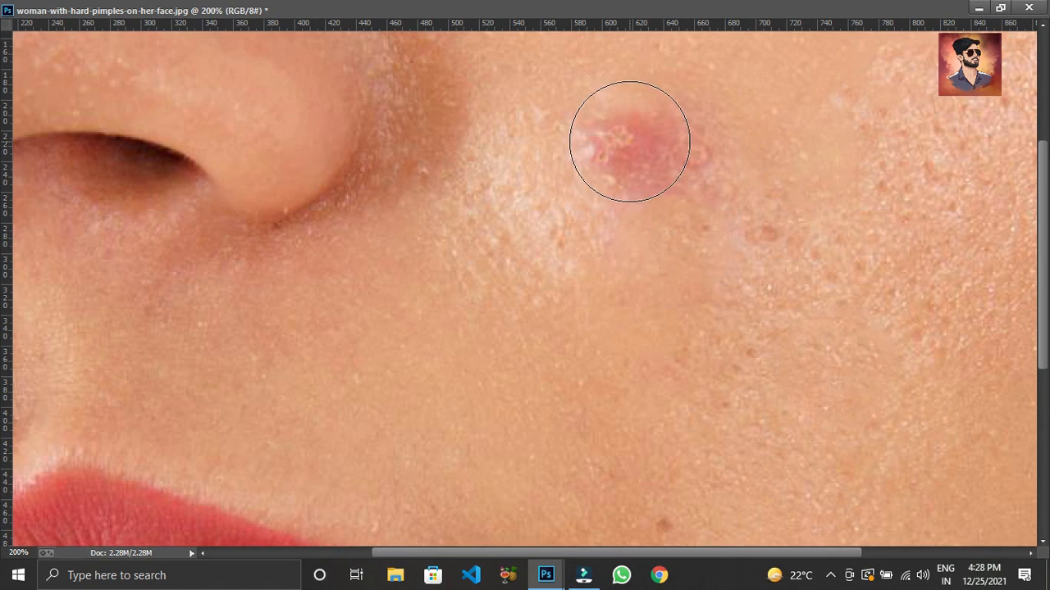
left_click(622, 131)
left_click(708, 159)
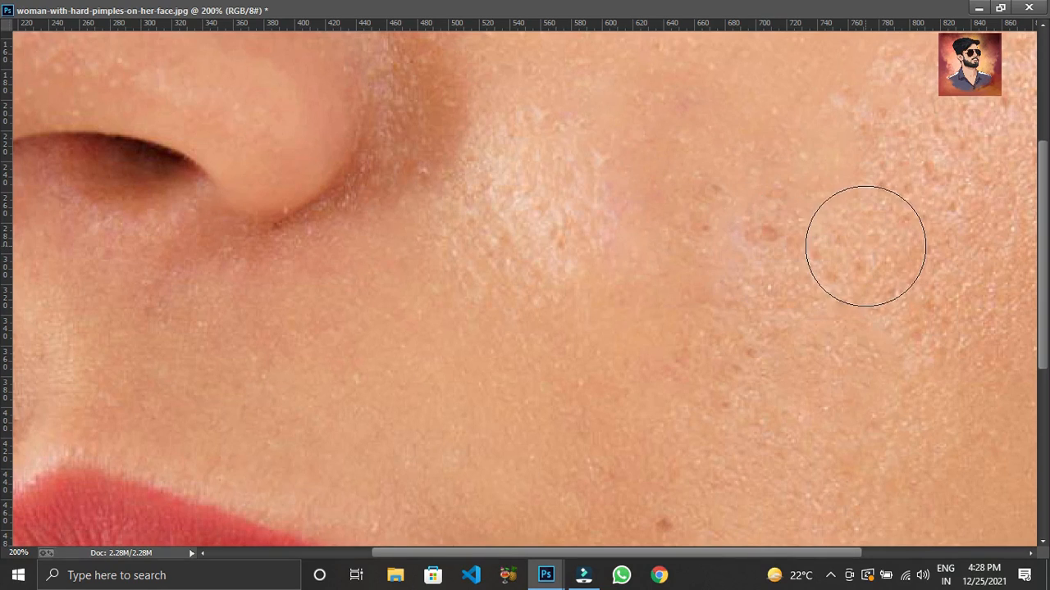
View the whole face at 50% and heal the faint red spot near the outer edge of the upper cheek
key("ctrl+minus")
key("ctrl+minus")
key("ctrl+minus")
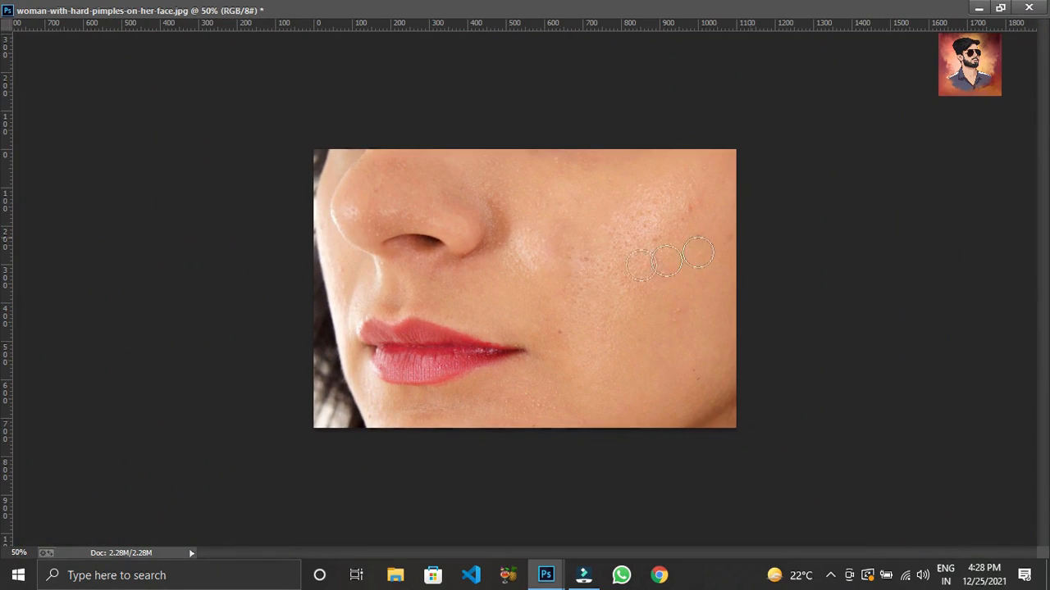
left_click(692, 212)
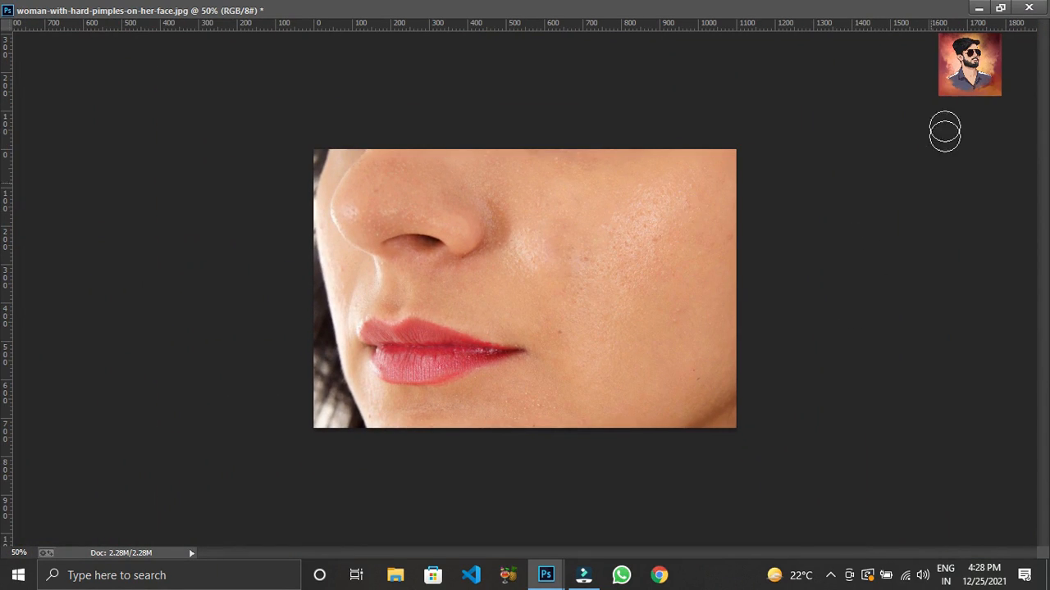
Restore the image to a floating window at 66.7% zoom and move it towards the workspace centre
left_click(999, 10)
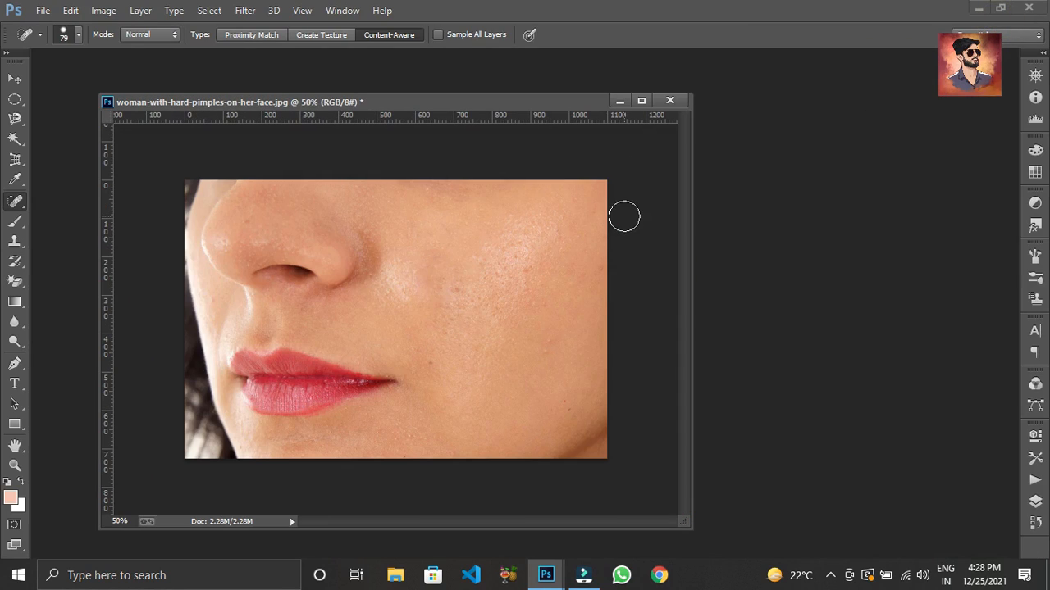
key("ctrl+plus")
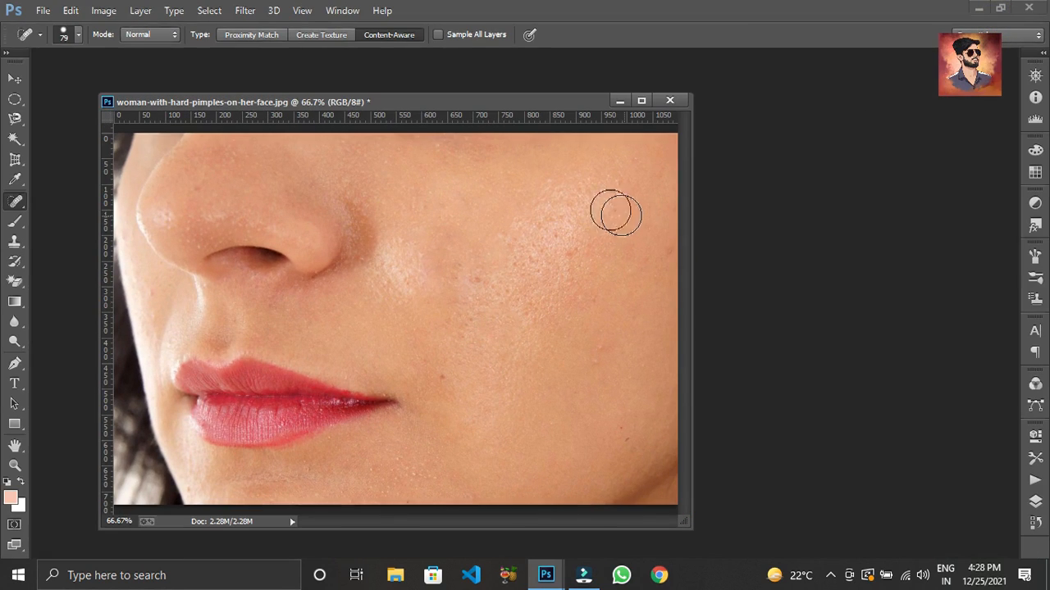
left_click_drag(568, 107, 697, 79)
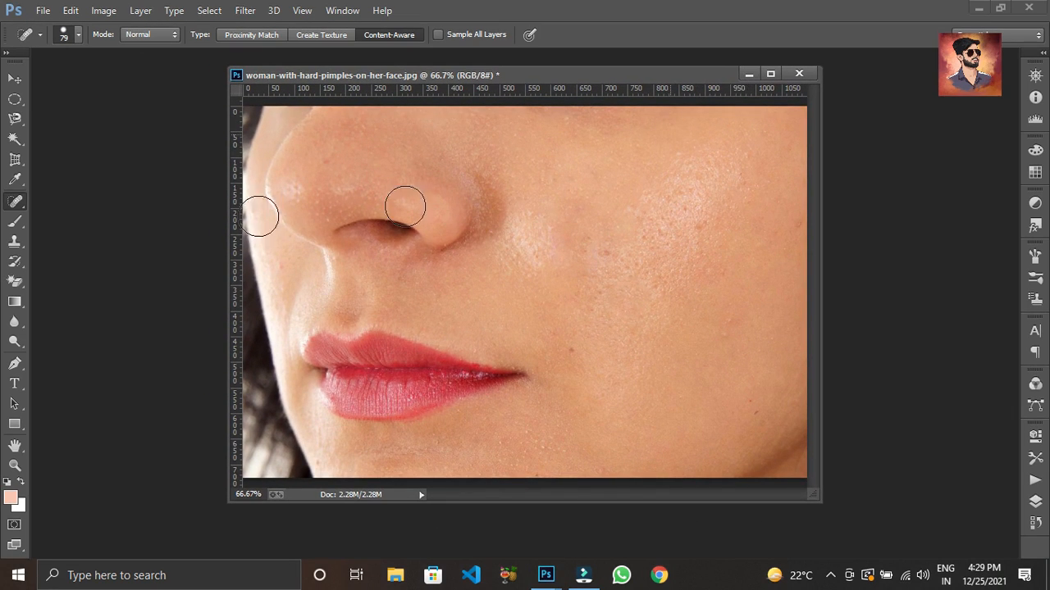
right_click(15, 201)
left_click(131, 158)
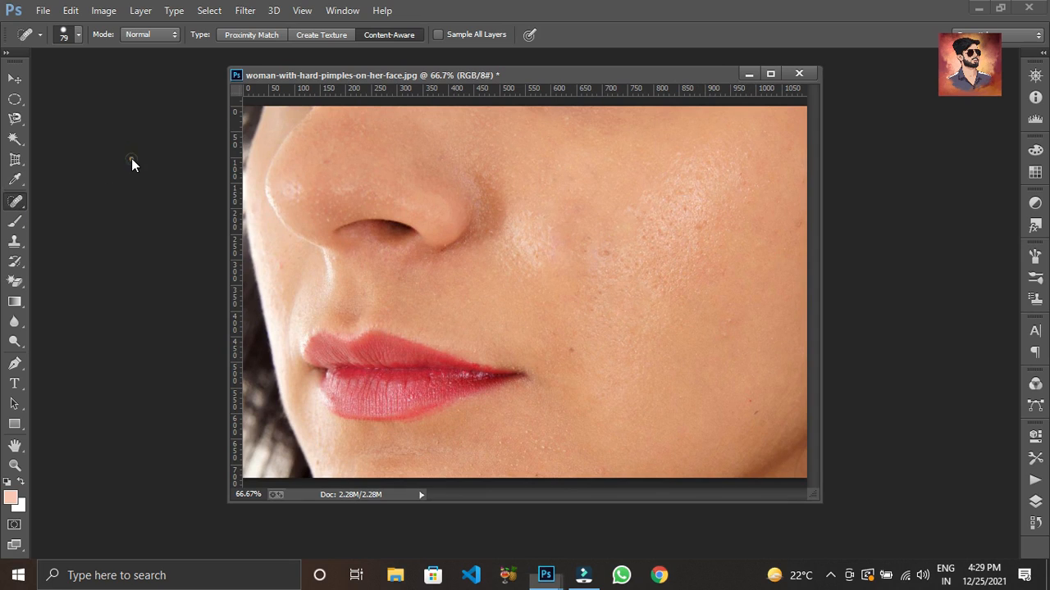
Undo all the spot healing strokes on the cheek
key("ctrl+alt+z")
key("ctrl+alt+z")
key("ctrl+alt+z")
key("ctrl+alt+z")
key("ctrl+alt+z")
key("ctrl+alt+z")
key("ctrl+alt+z")
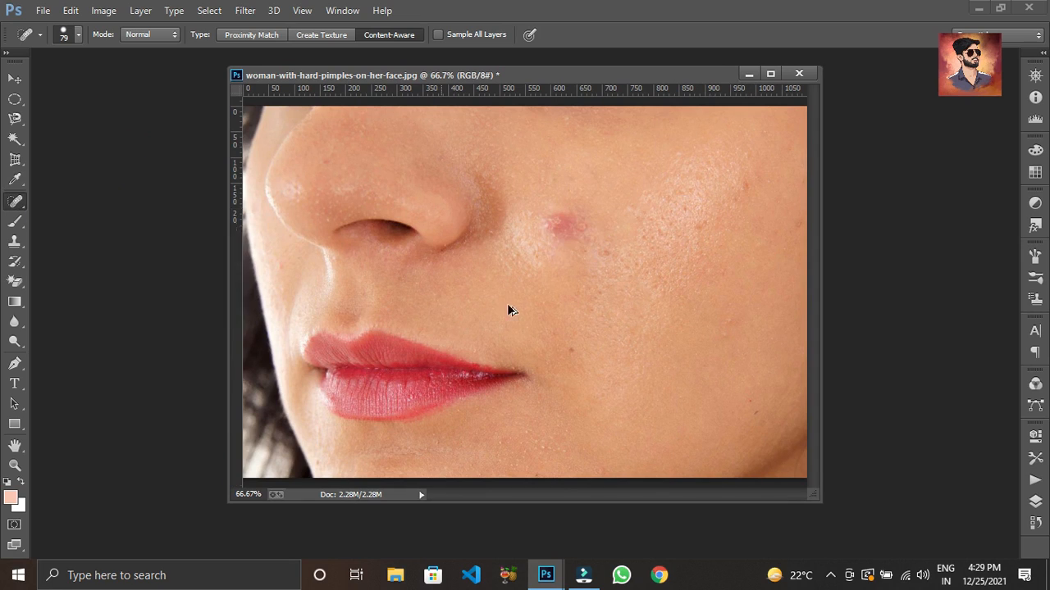
key("ctrl+alt+z")
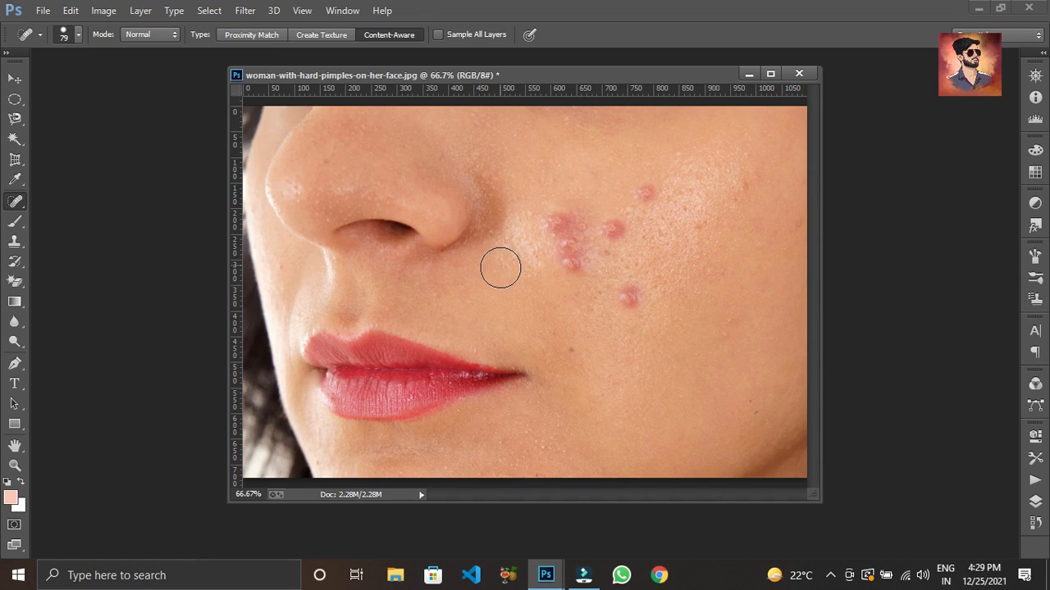
Switch to the Healing Brush and try it on the cheek pimples without defining a source point, dismissing the alerts
left_click(14, 200)
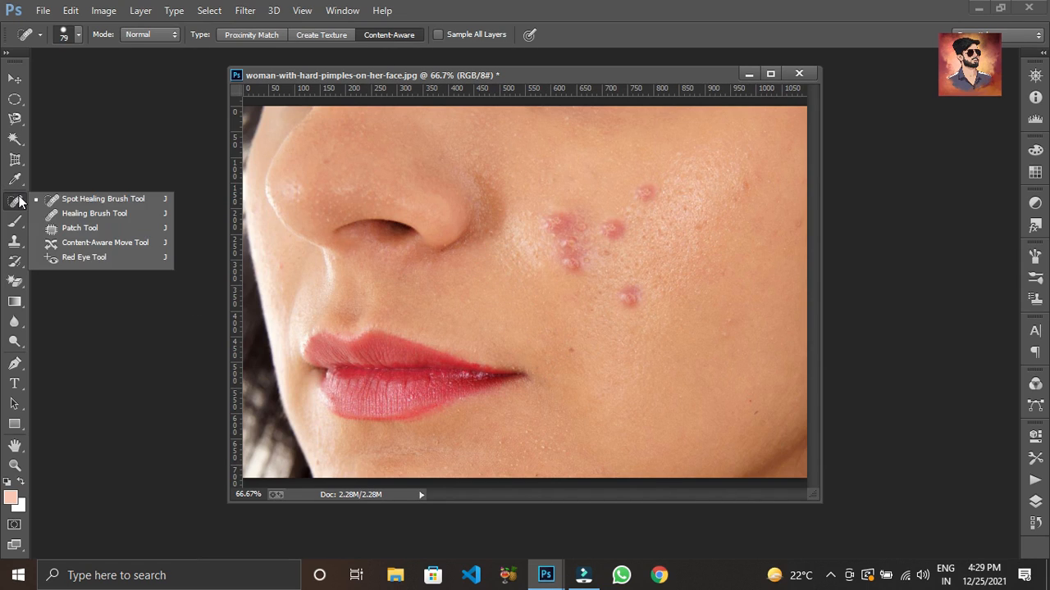
left_click(127, 215)
left_click(532, 214)
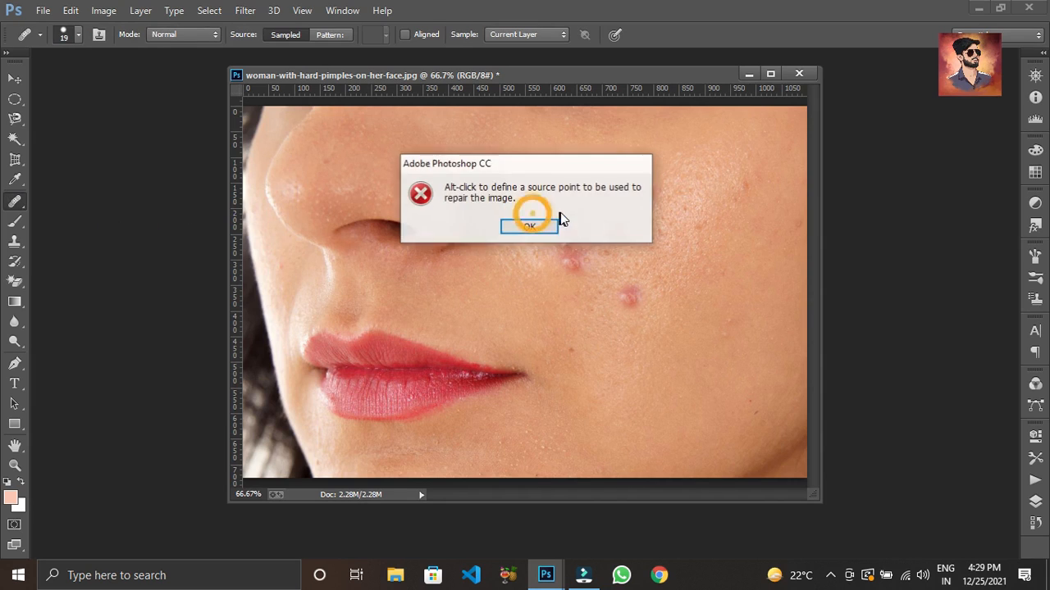
left_click(540, 228)
left_click(586, 220)
left_click(530, 228)
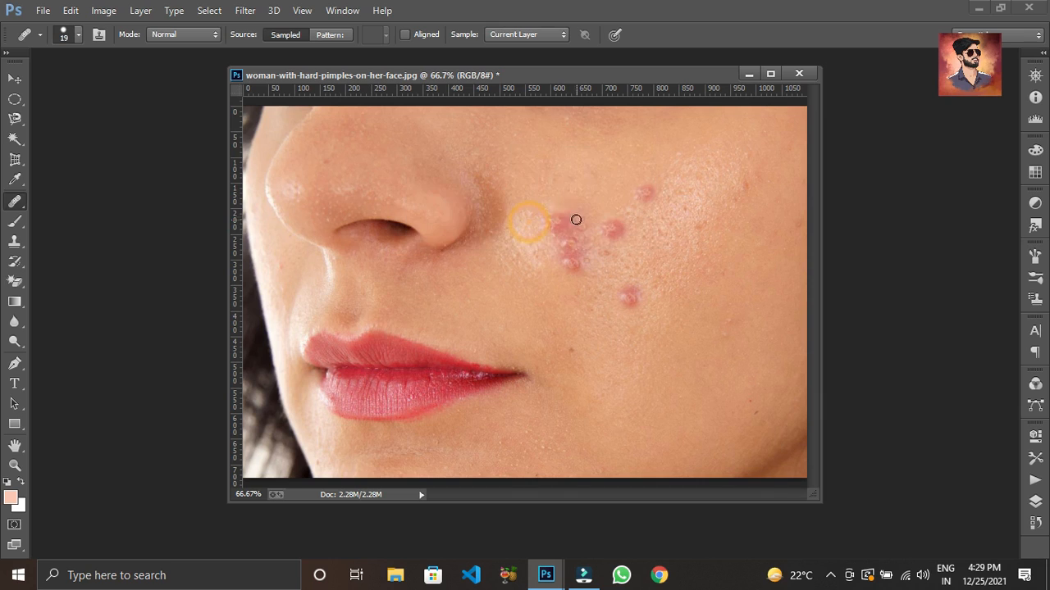
left_click(622, 229)
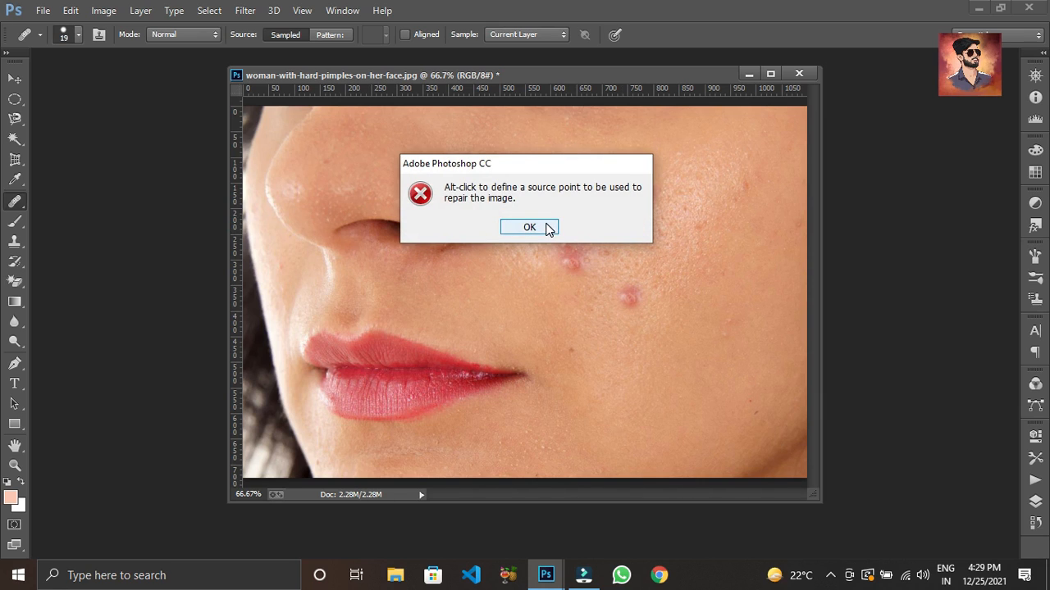
left_click(548, 228)
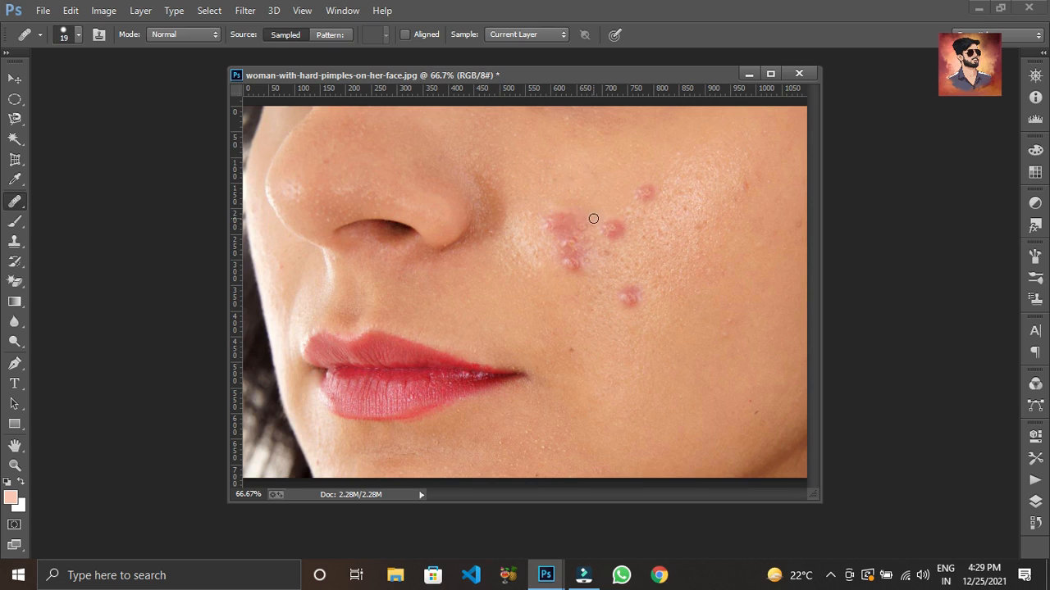
Set the Healing Brush size to 82 px and heal the topmost pimple and the single one beside the cluster
right_click(564, 214)
left_click_drag(584, 247, 643, 247)
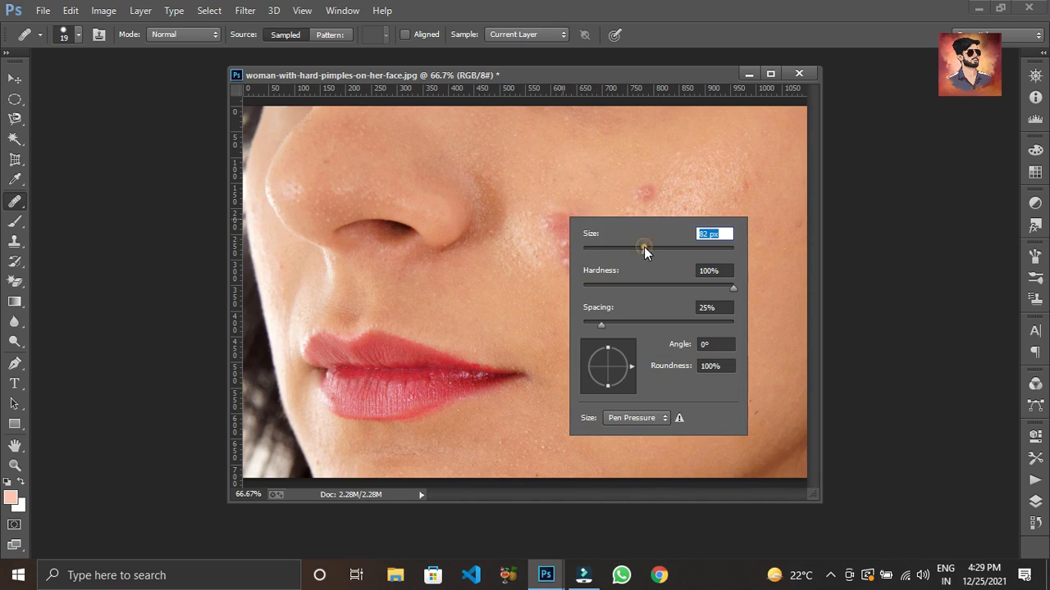
left_click(637, 194)
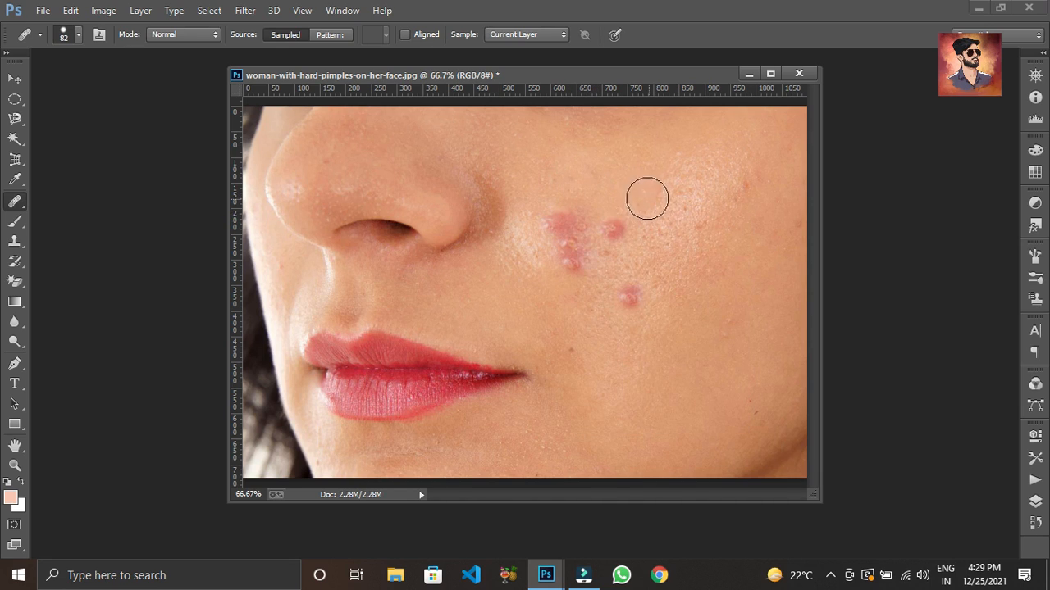
left_click(604, 236)
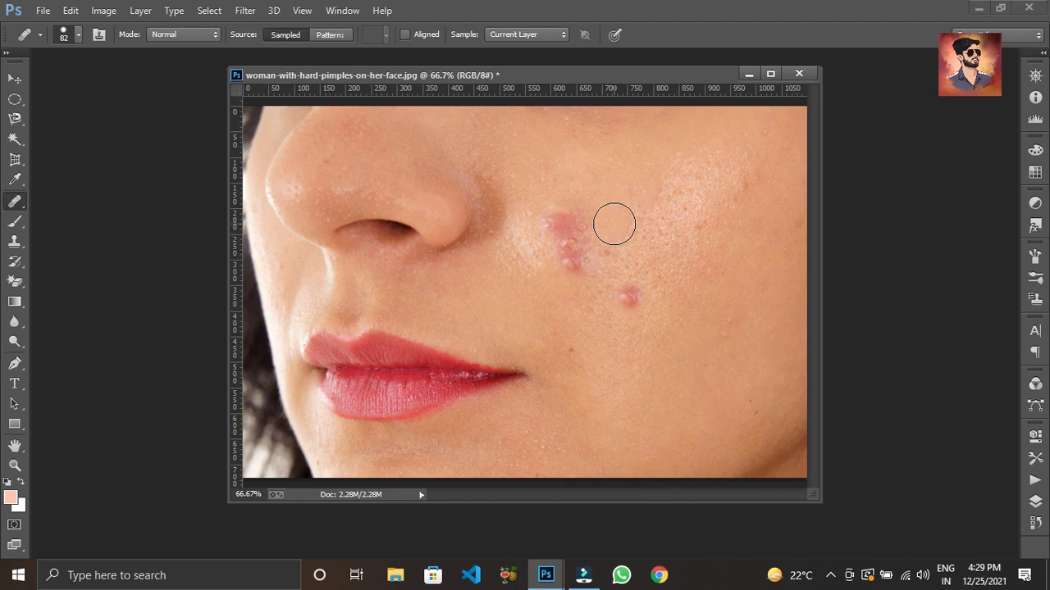
Heal the single pimple beside the cheek cluster and define a new Healing Brush source on the clear skin of the lower cheek
left_click(630, 296)
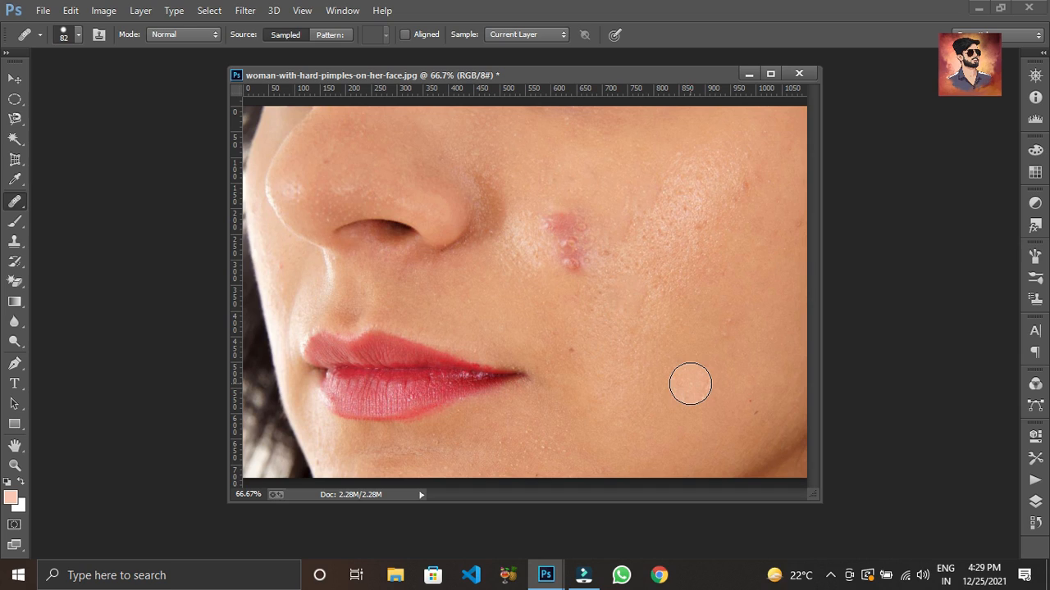
key("alt")
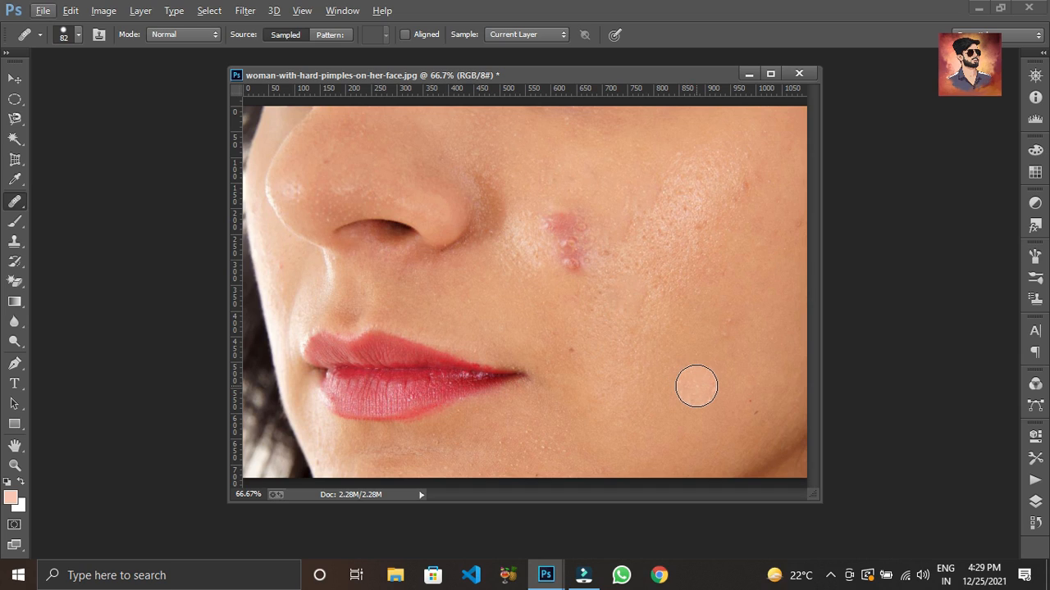
key("alt")
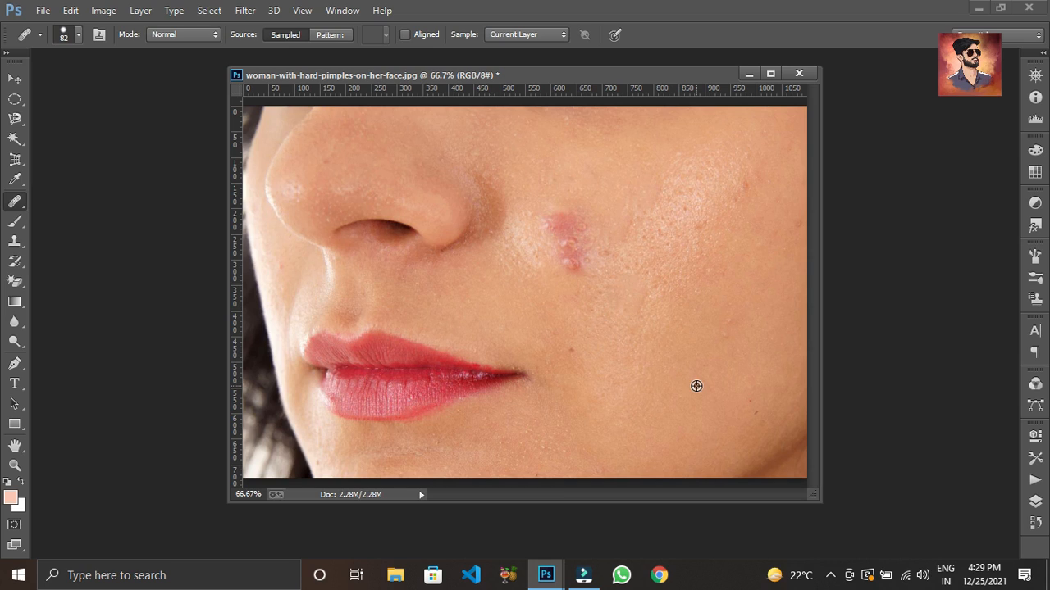
left_click(710, 417, "alt")
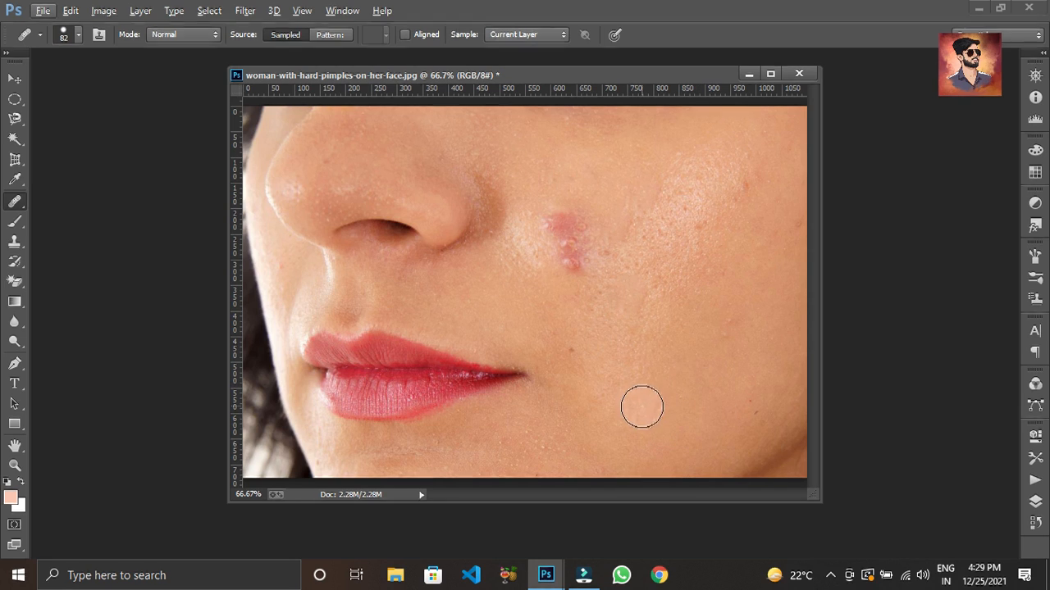
key("alt")
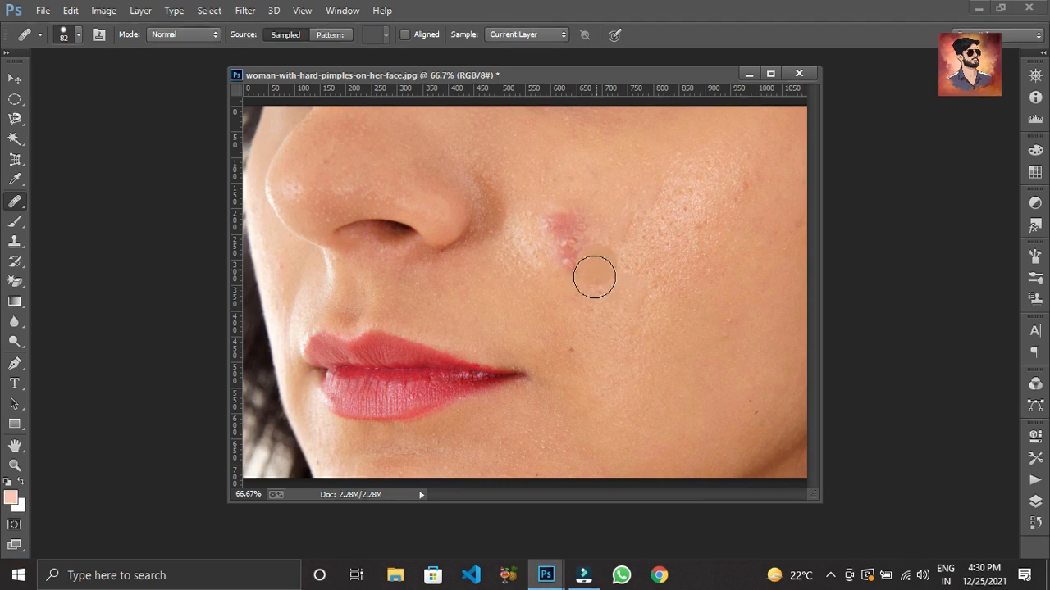
Heal the whole pimple cluster beside the nose with the Healing Brush, repeating strokes until the skin is even
left_click_drag(596, 274, 563, 273)
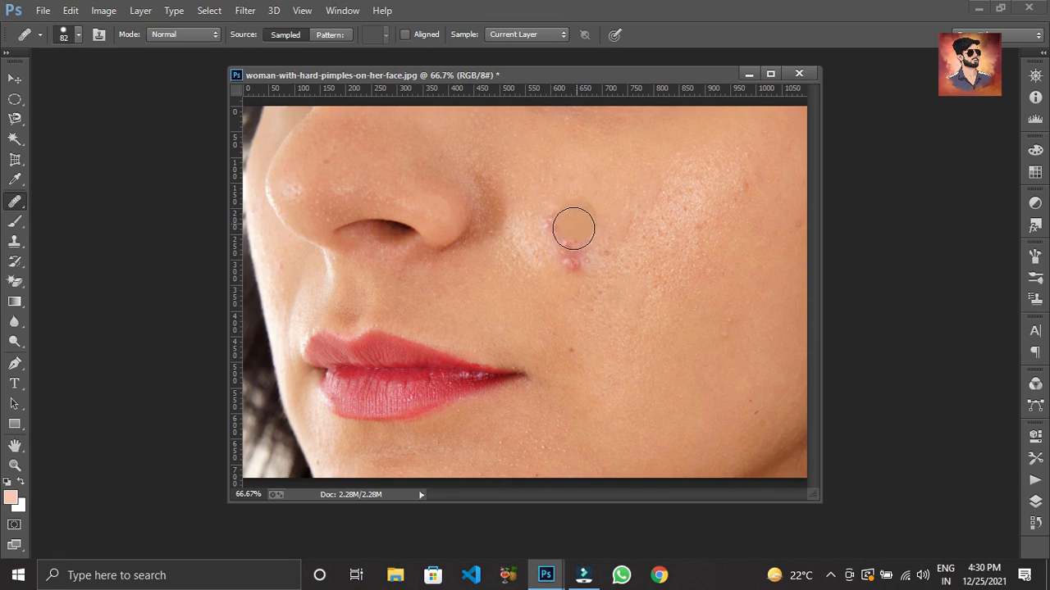
left_click(551, 214)
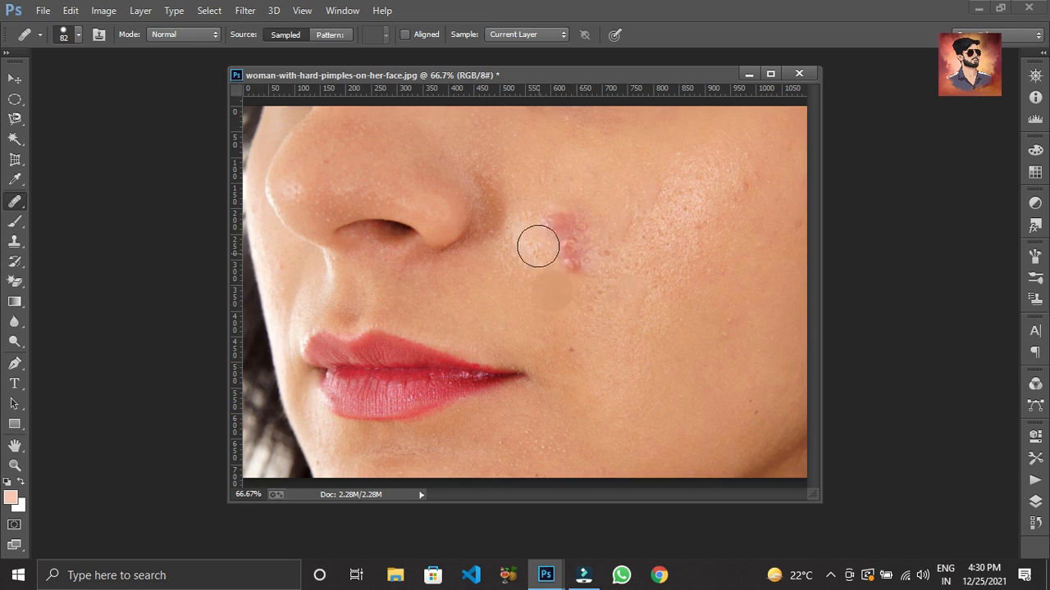
left_click(564, 228)
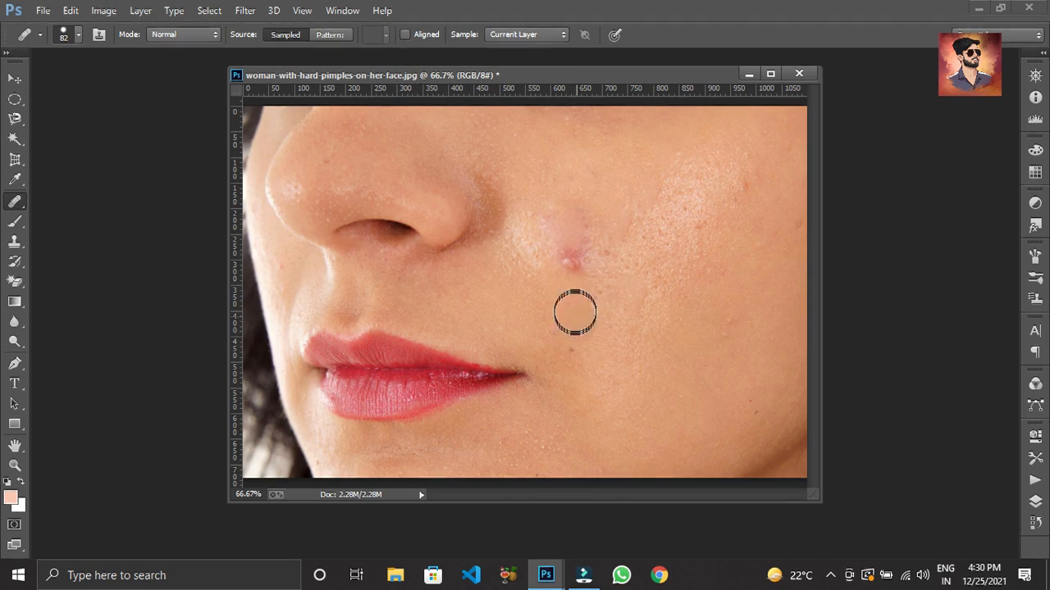
left_click(574, 250)
left_click(572, 251)
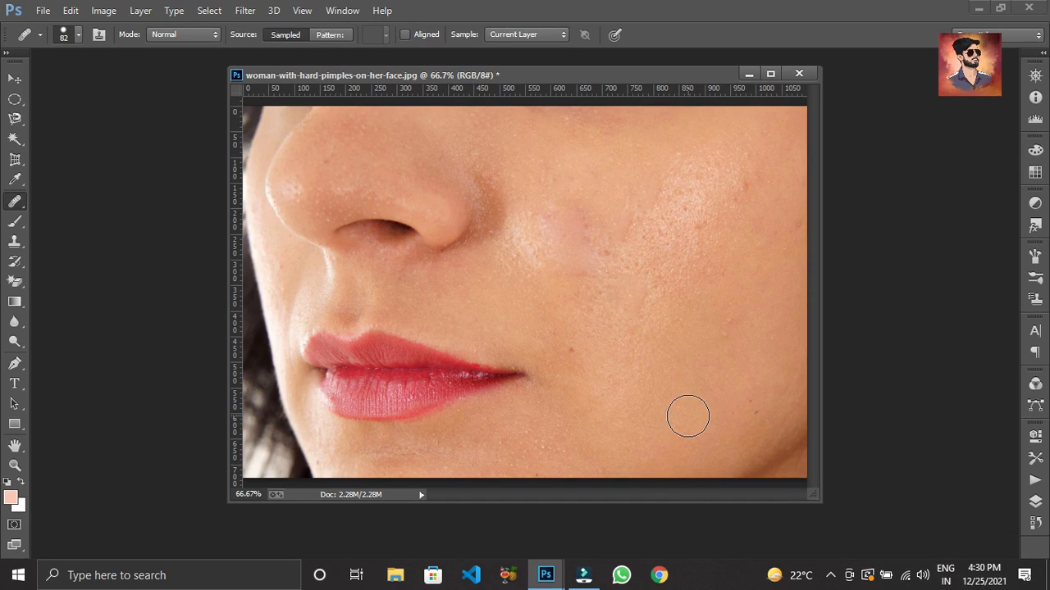
left_click(726, 432)
Switch to the Patch Tool and minimize the face photo
right_click(8, 196)
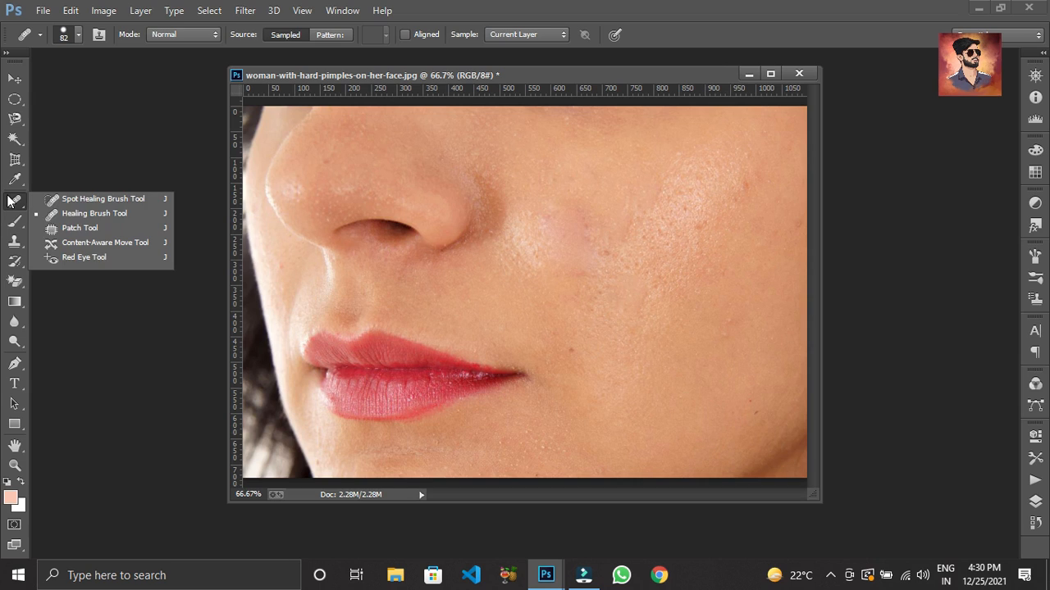
left_click(122, 228)
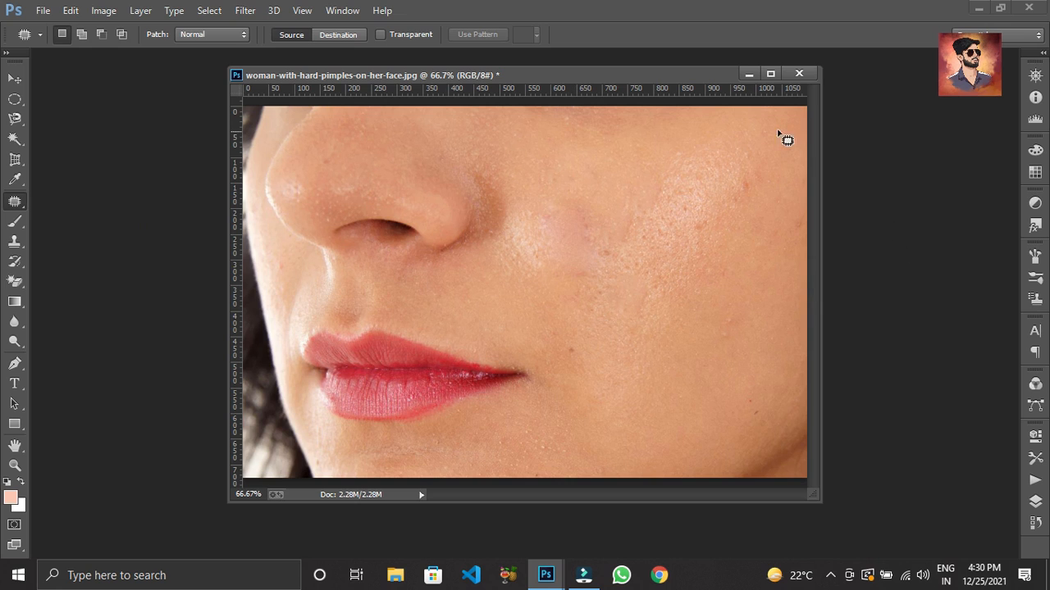
left_click(749, 75)
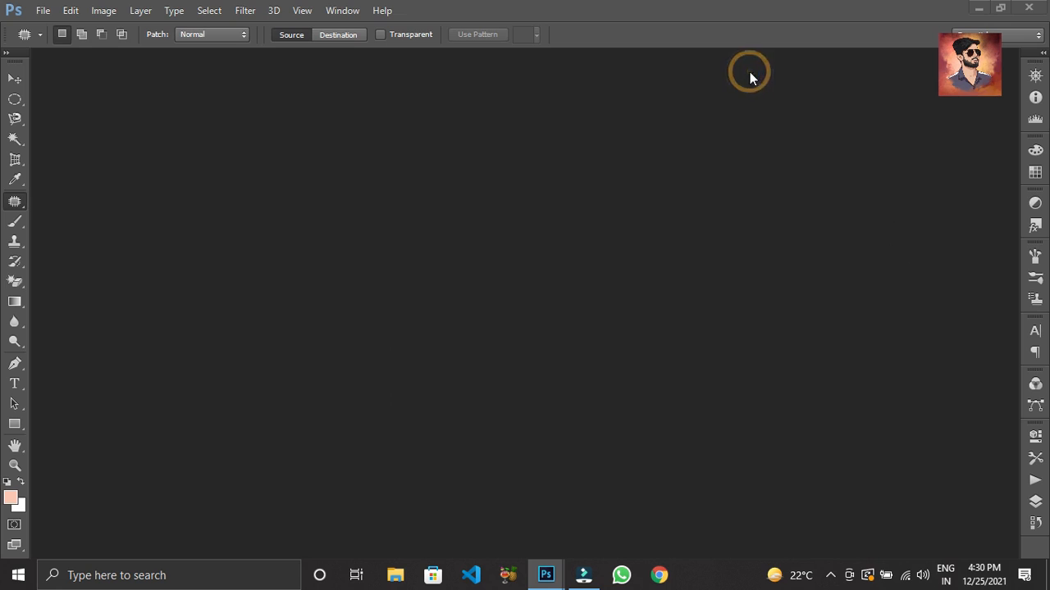
double_click(428, 201)
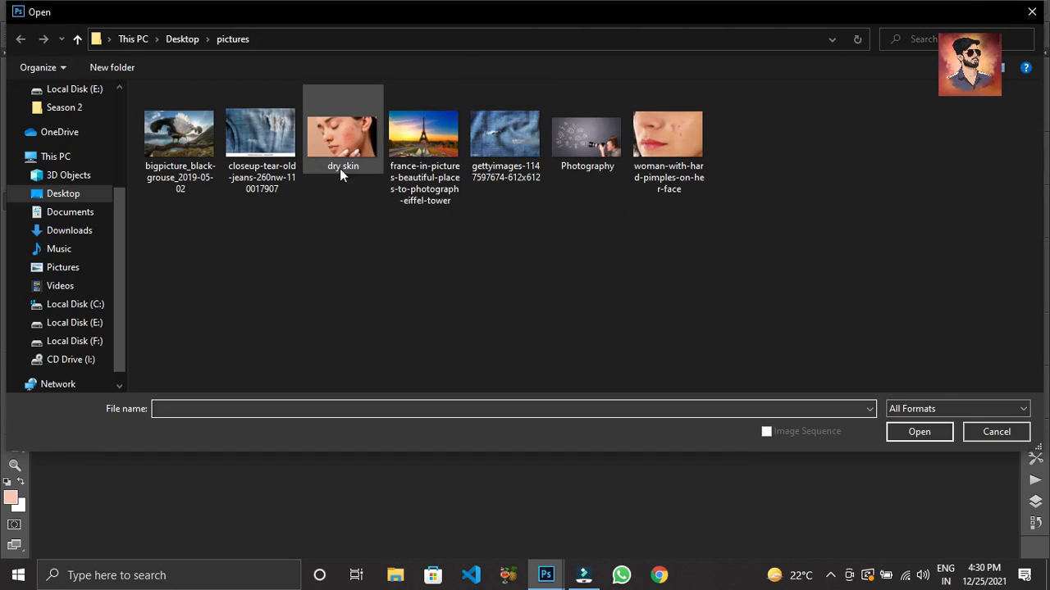
left_click(486, 144)
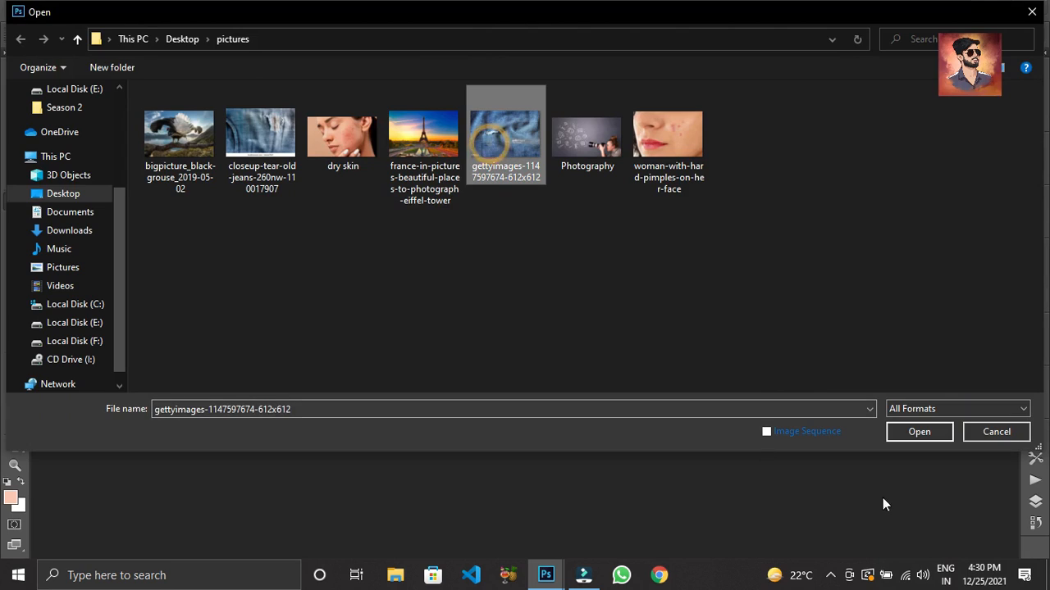
left_click(916, 433)
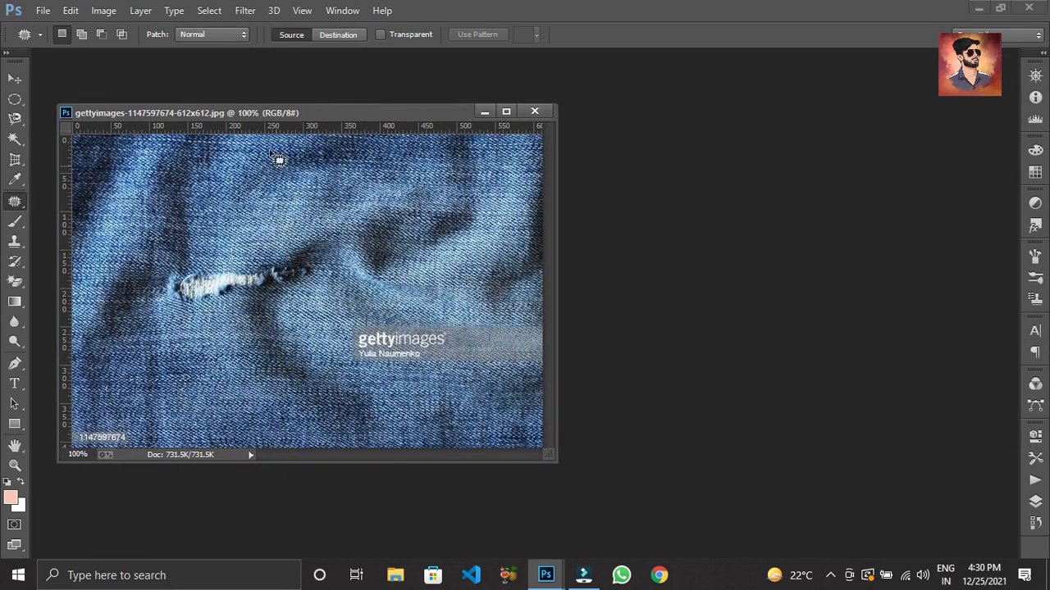
left_click_drag(340, 119, 500, 102)
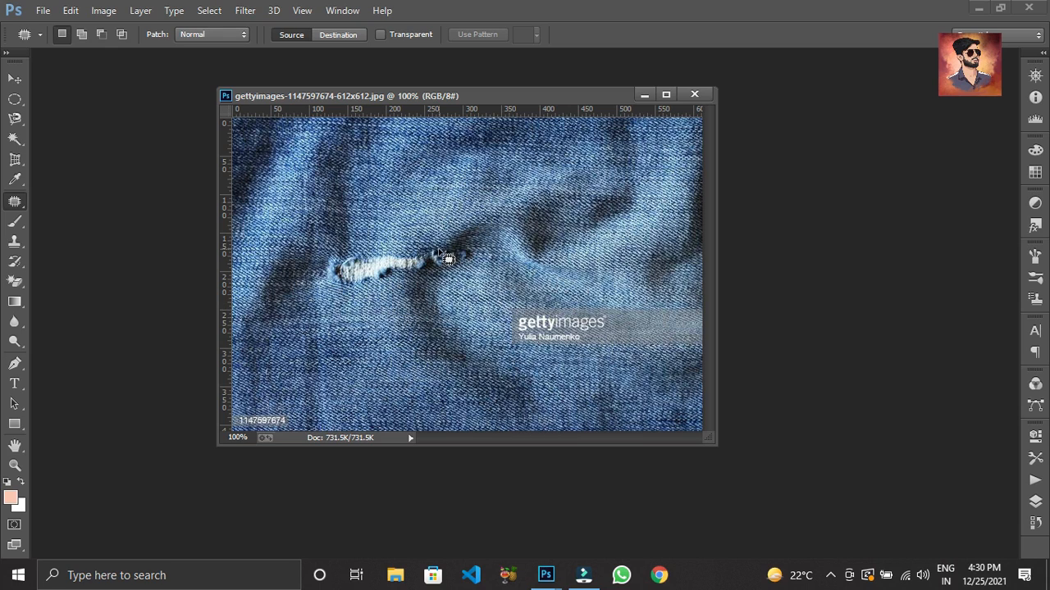
Outline the tear in the denim with the Patch Tool and copy the selected area to a new layer
right_click(14, 202)
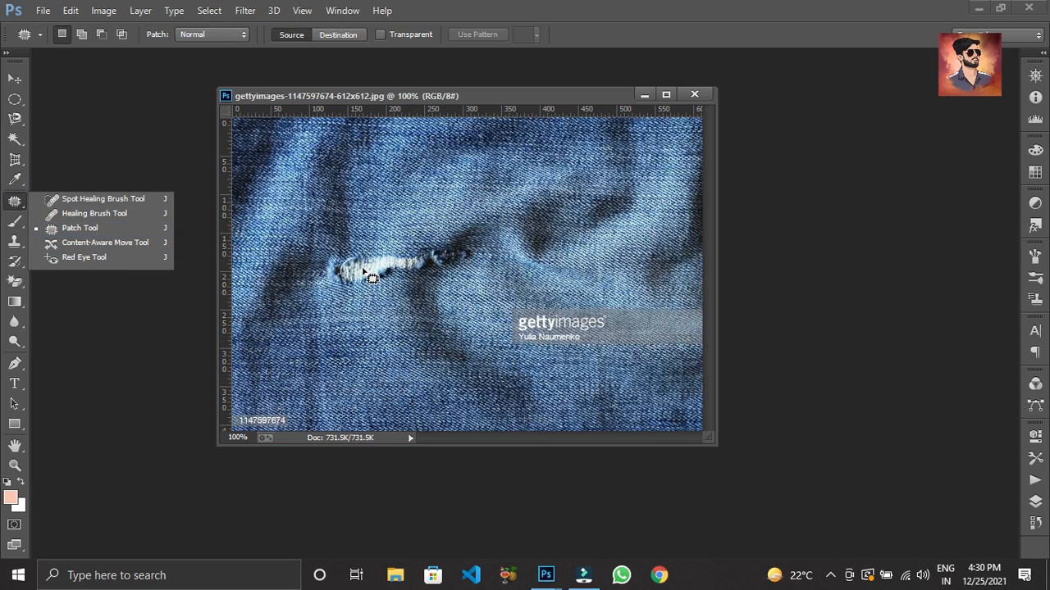
mouse_move(373, 271)
left_mouse_down()
mouse_move(333, 247)
mouse_move(343, 286)
mouse_move(426, 287)
mouse_move(479, 261)
mouse_move(449, 241)
mouse_move(364, 254)
mouse_move(379, 259)
mouse_move(435, 235)
left_mouse_up()
key("ctrl+j")
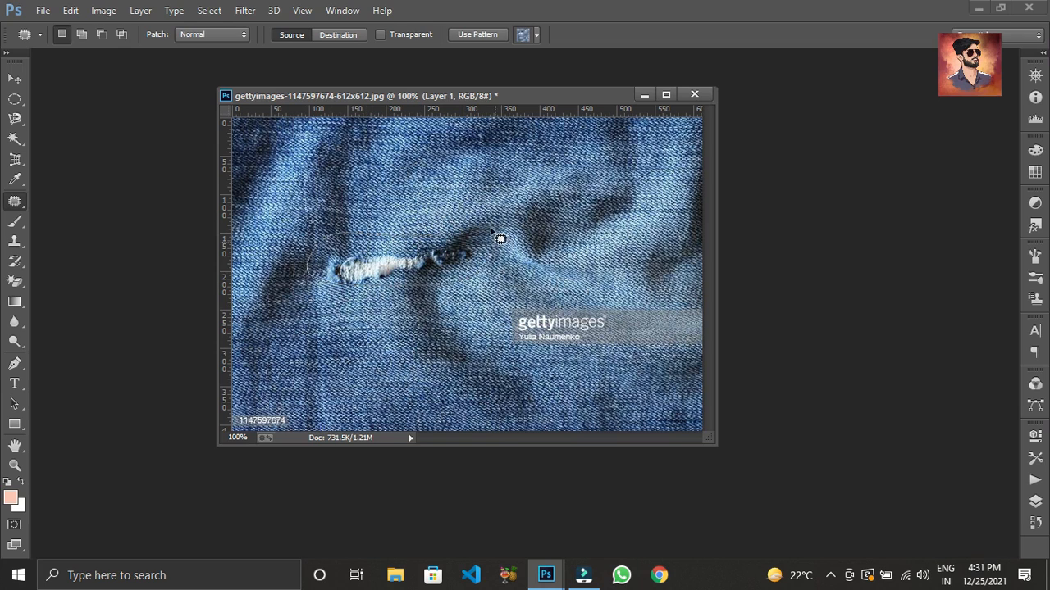
Try to patch the tear on the new layer with areas from other parts of the denim
left_click_drag(381, 237, 384, 236)
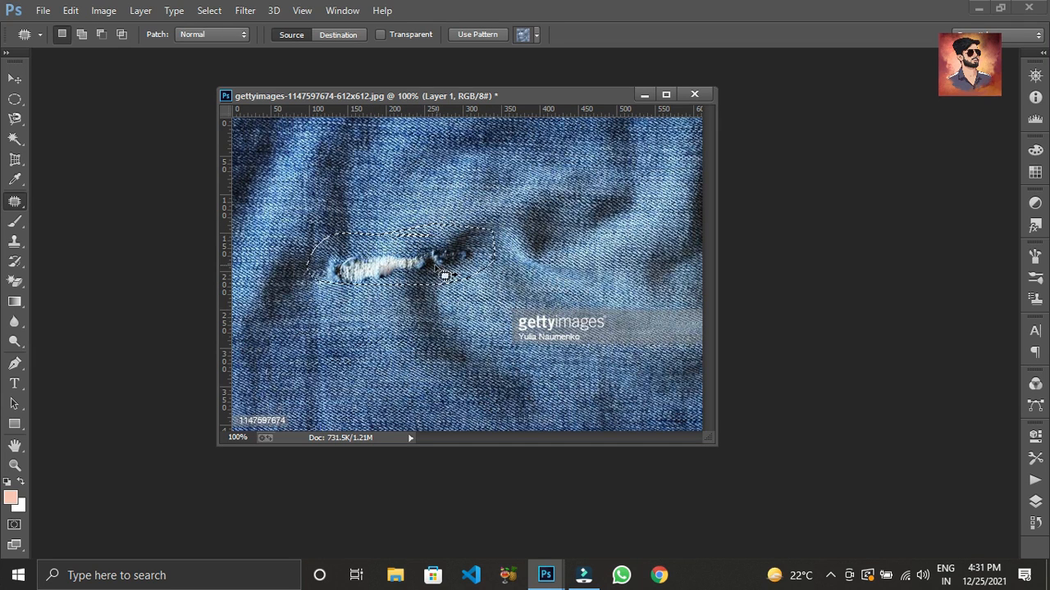
left_click_drag(426, 264, 433, 356)
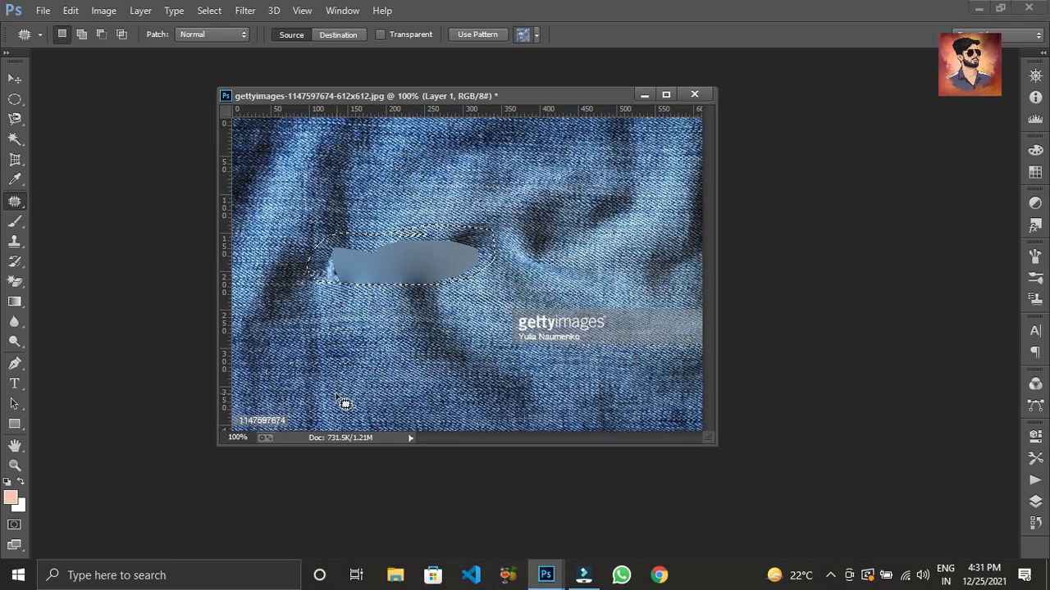
left_click(413, 258)
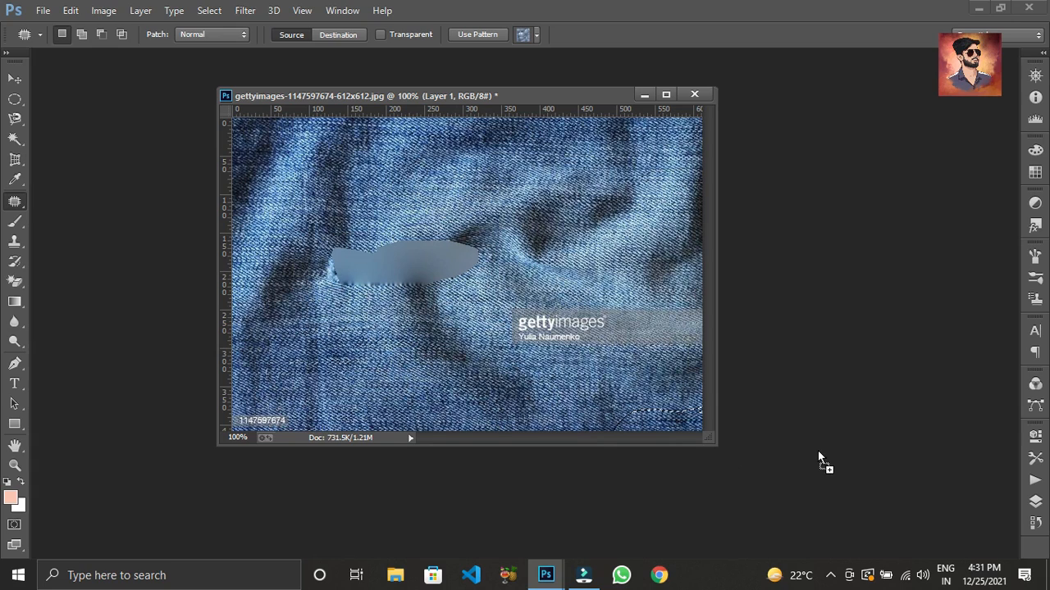
mouse_move(332, 289)
left_mouse_down()
mouse_move(500, 251)
mouse_move(469, 270)
left_mouse_up()
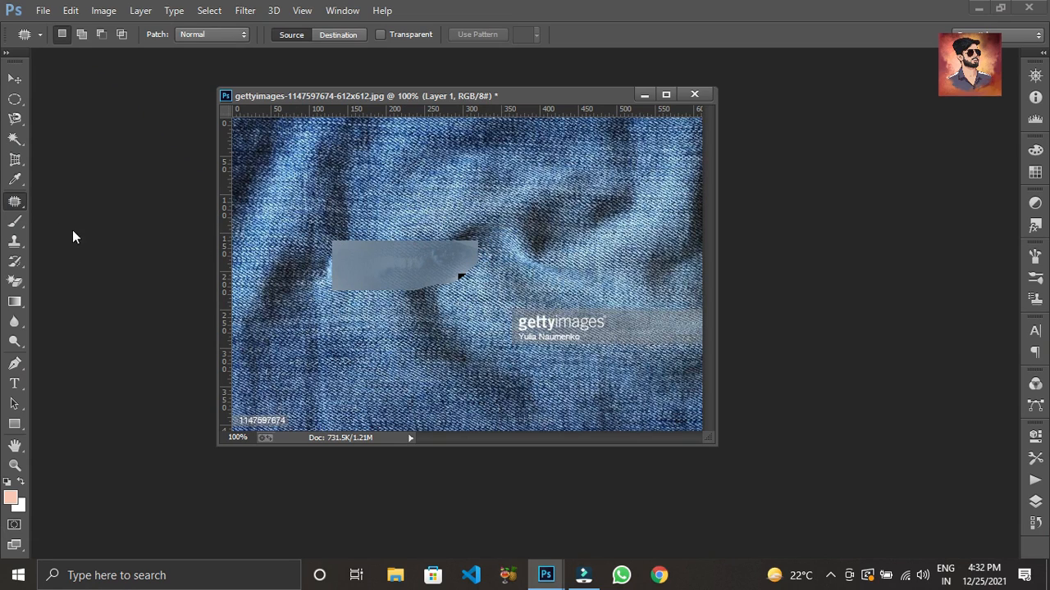
Switch to the Red Eye Tool and close the denim photo without saving
right_click(11, 210)
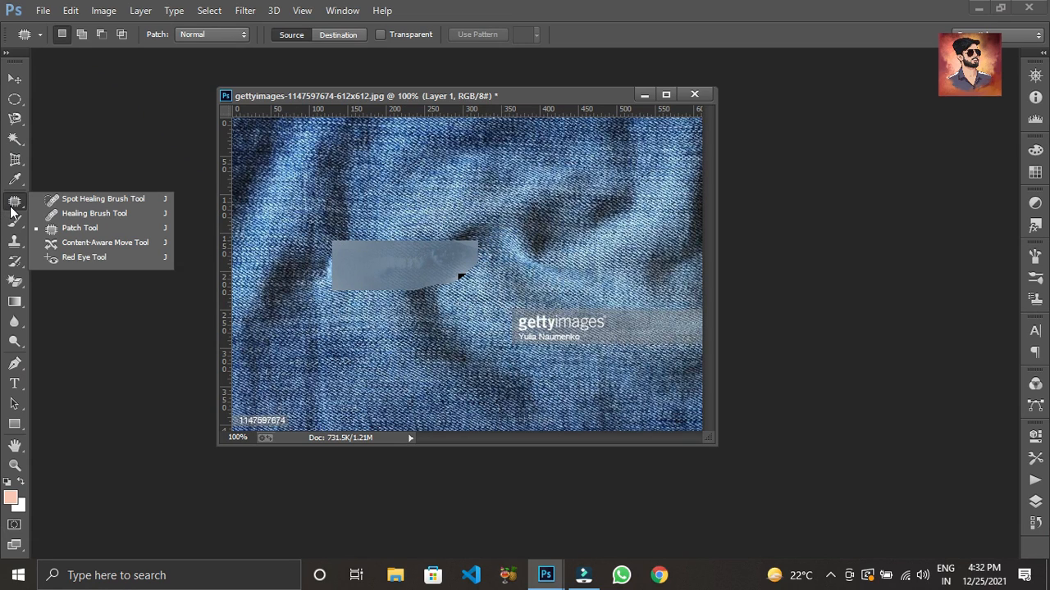
left_click(139, 258)
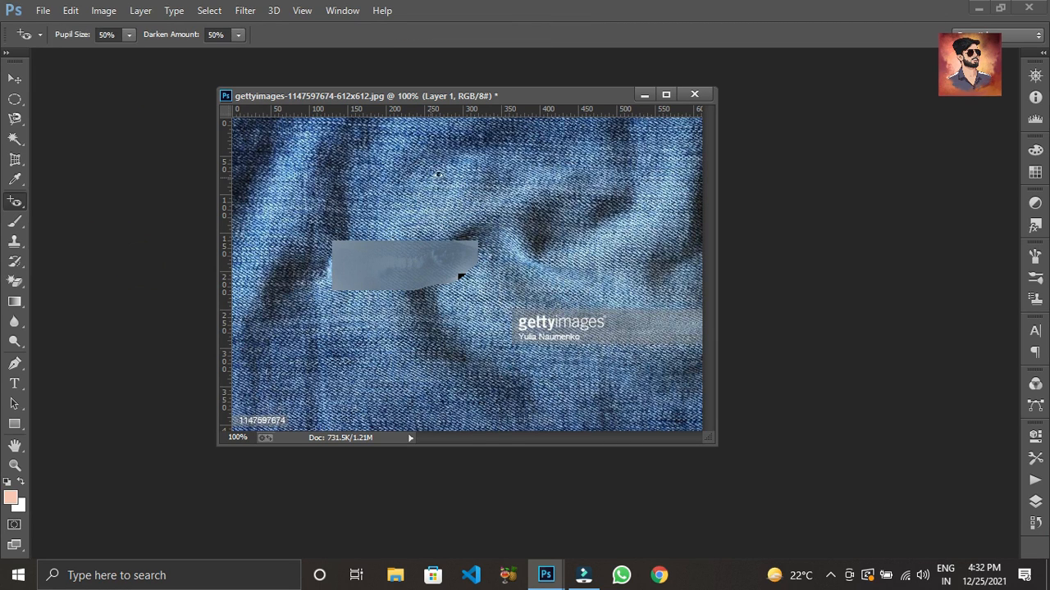
left_click(694, 94)
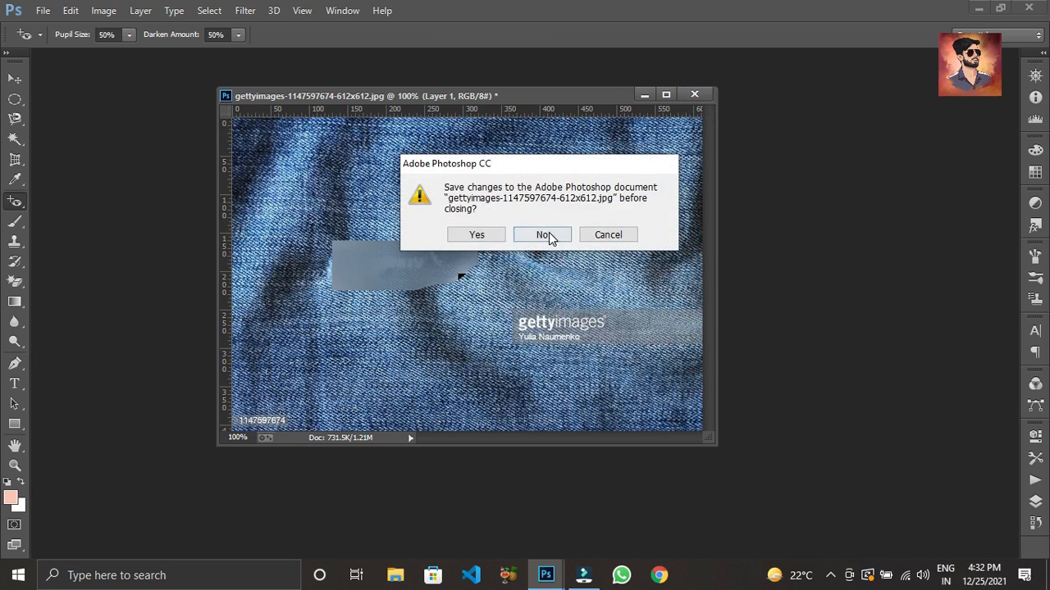
left_click(545, 235)
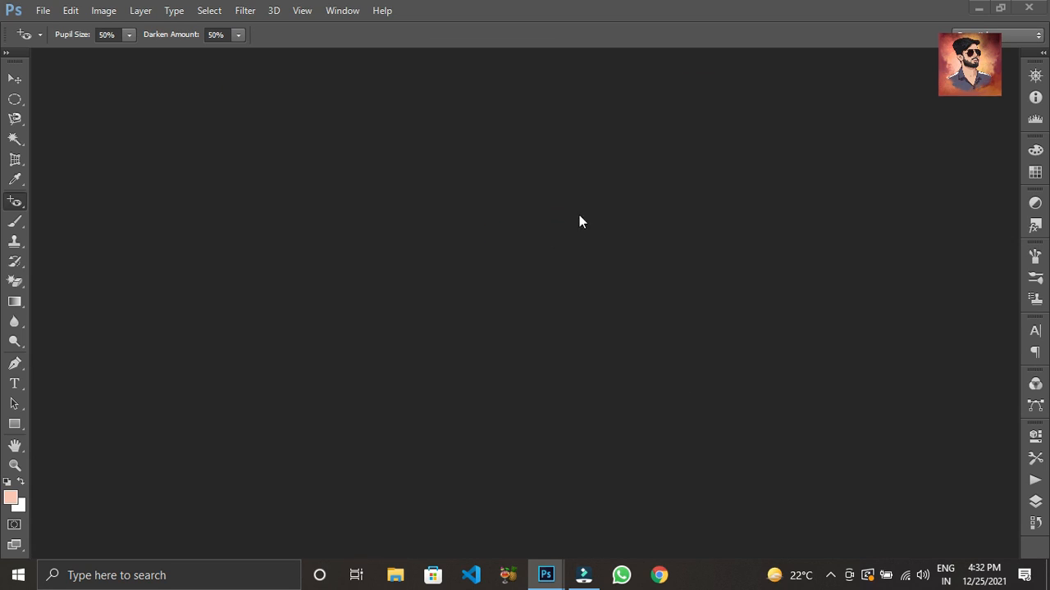
Open the photo bigpicture_black-grouse_2019-05-02
key("ctrl+o")
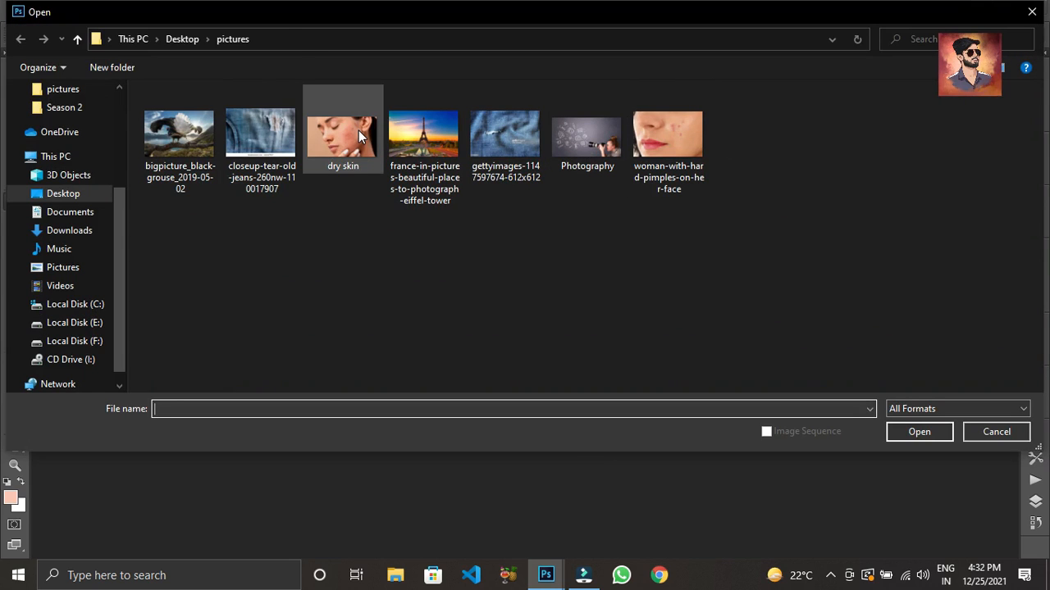
left_click(170, 140)
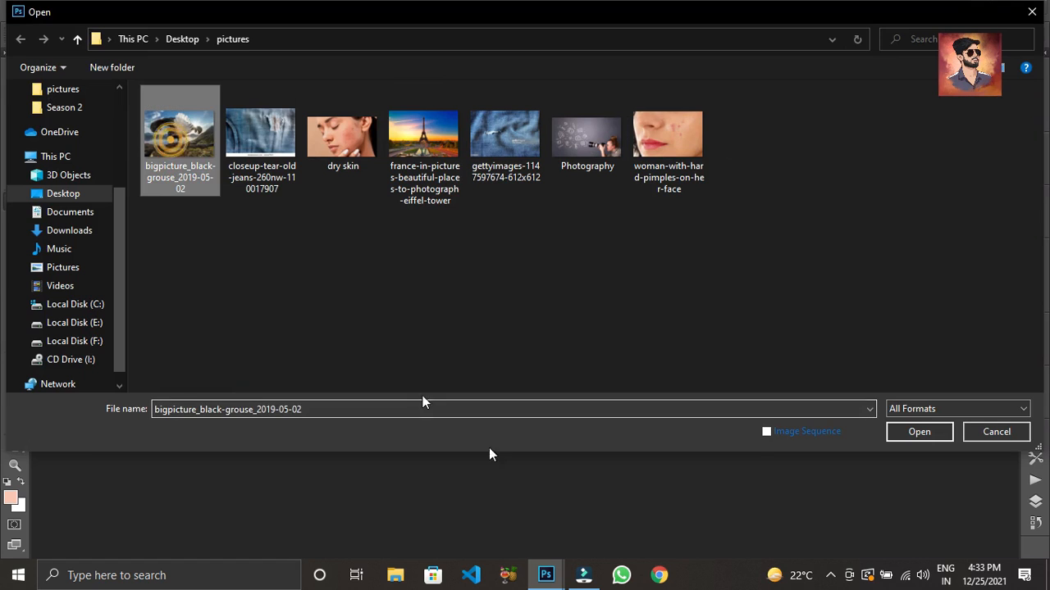
left_click(916, 432)
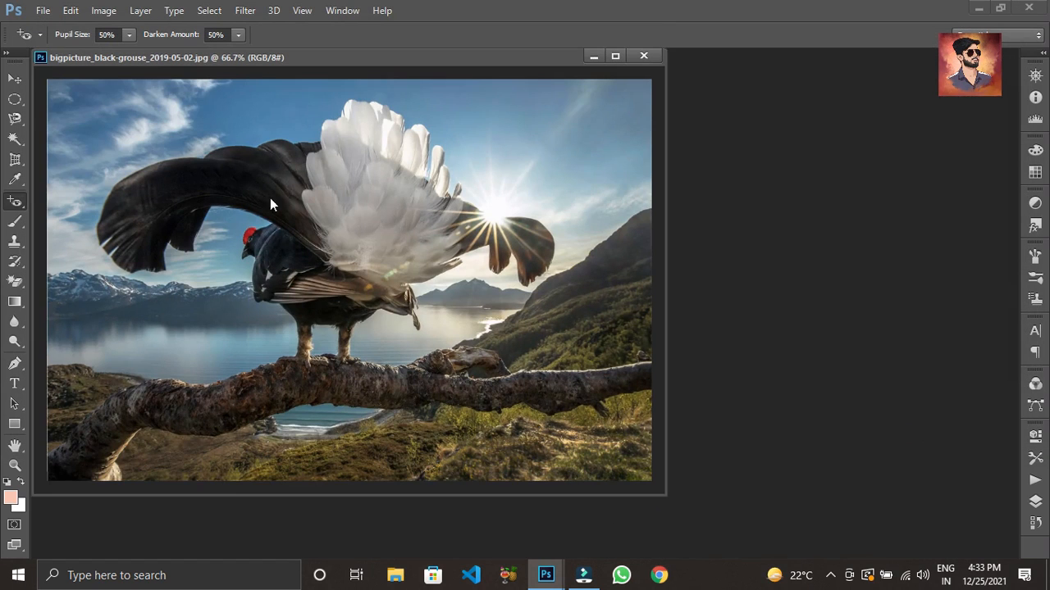
Remove the red patch at the bird's eye with the Red Eye Tool and move the image window to the workspace centre
left_click(251, 239)
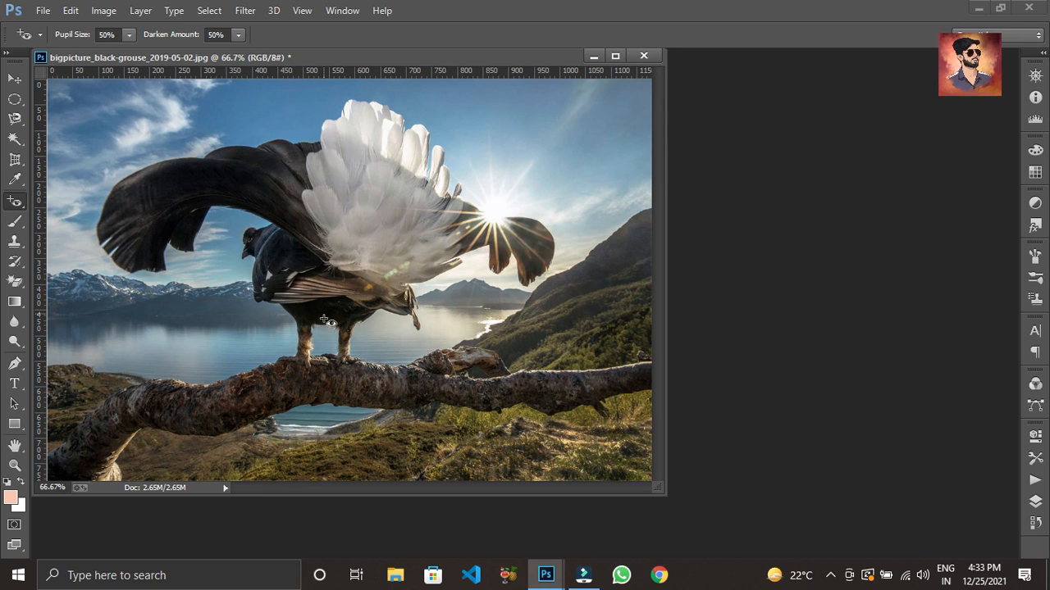
left_click_drag(478, 56, 629, 90)
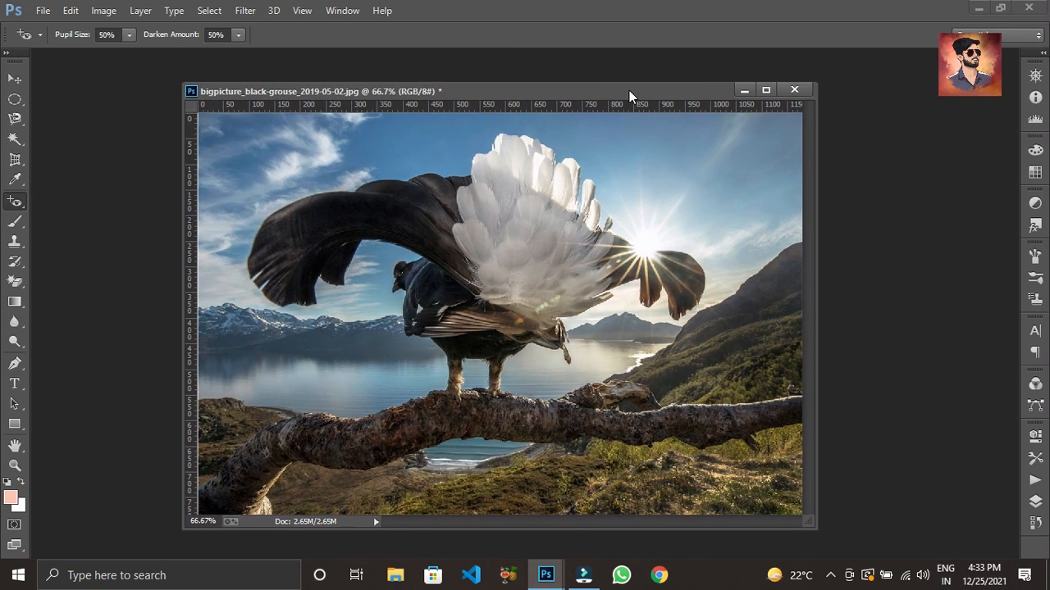
left_click(320, 263)
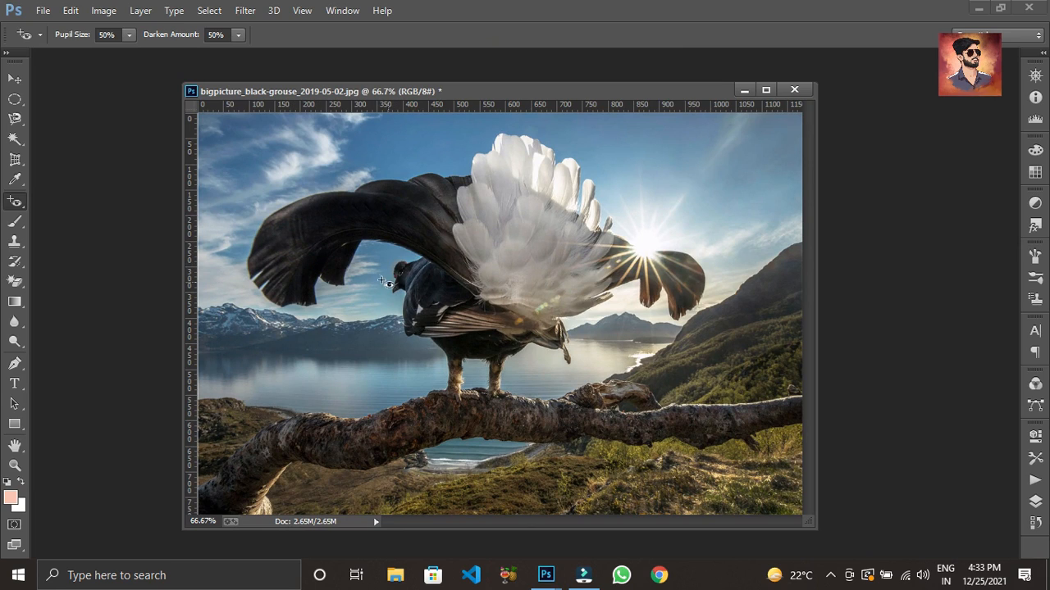
key("ctrl+z")
left_click(402, 270)
Outline the area around the bird's beak with the Content-Aware Move Tool and move it beside the outer end of the black tail feathers
right_click(20, 208)
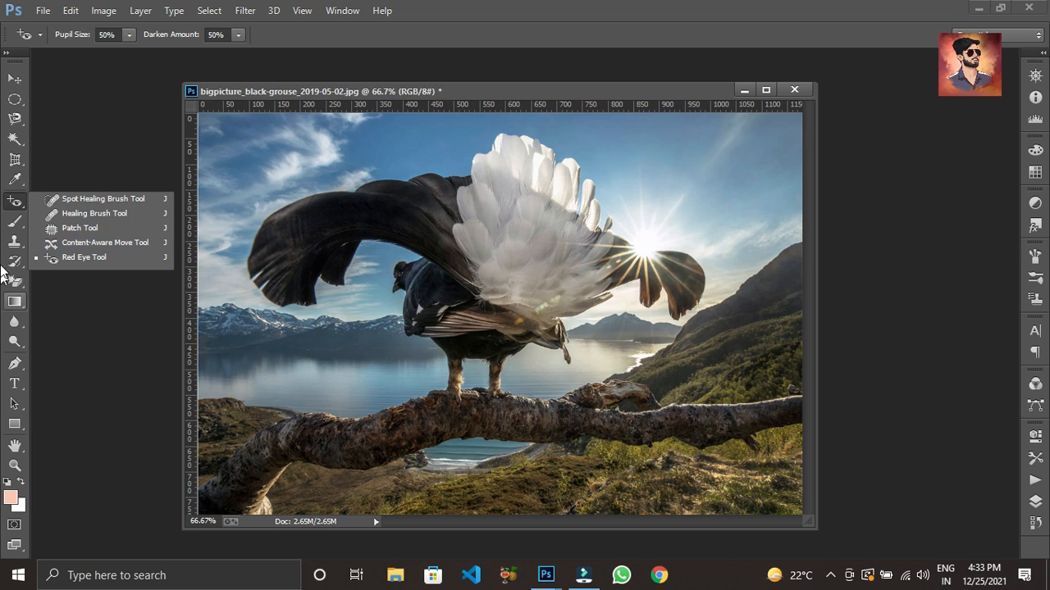
left_click(13, 228)
left_click(13, 205)
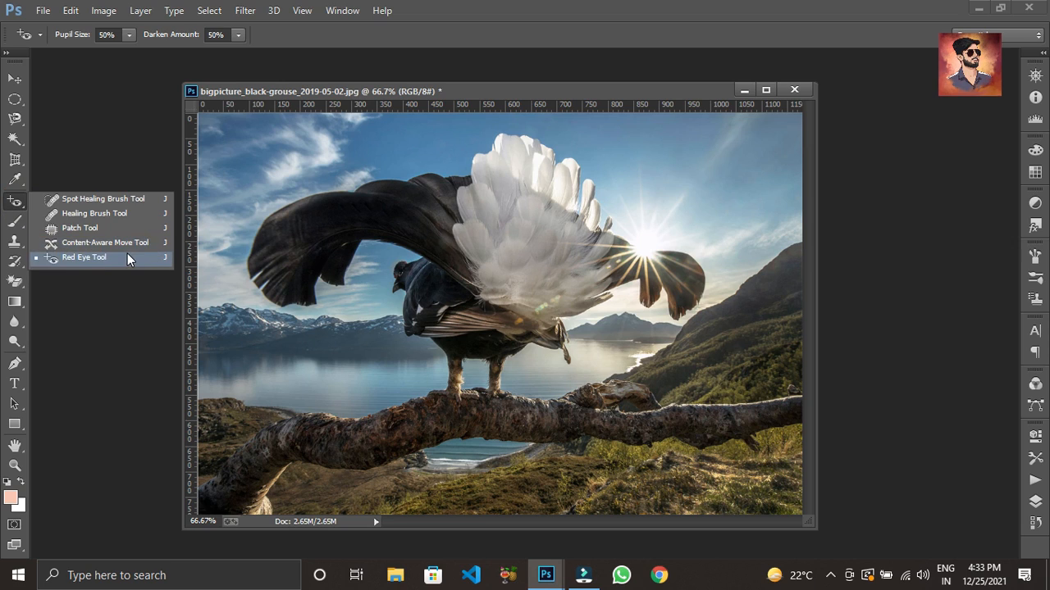
left_click(129, 242)
left_click_drag(405, 194, 361, 274)
mouse_move(377, 202)
left_mouse_down()
mouse_move(457, 362)
mouse_move(366, 238)
mouse_move(400, 262)
mouse_move(214, 231)
mouse_move(243, 249)
left_mouse_up()
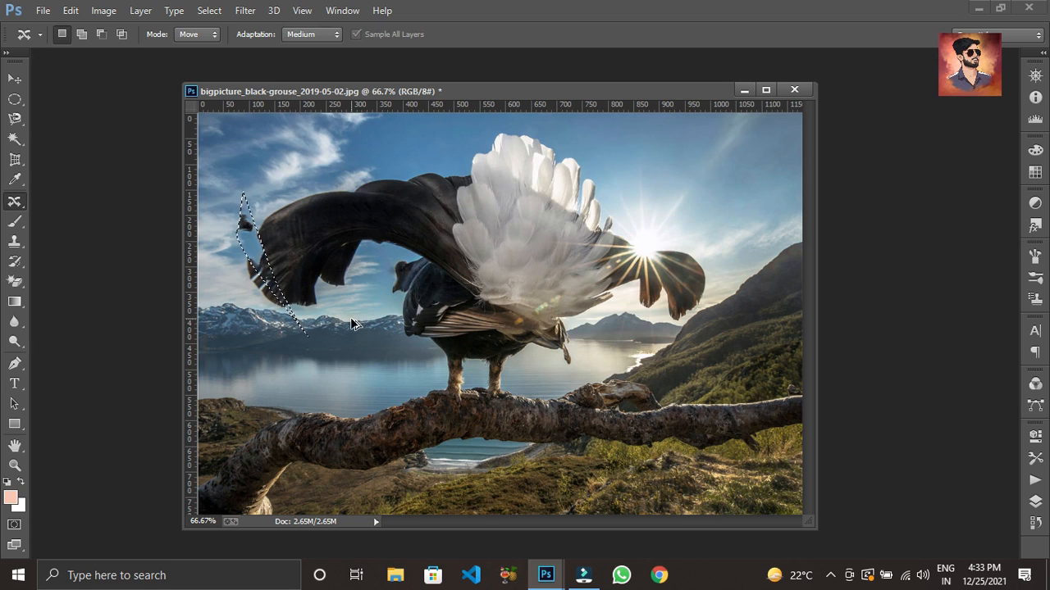
Undo the Content-Aware Move of the area around the bird's beak and clear the selection
key("ctrl+z")
key("ctrl+d")
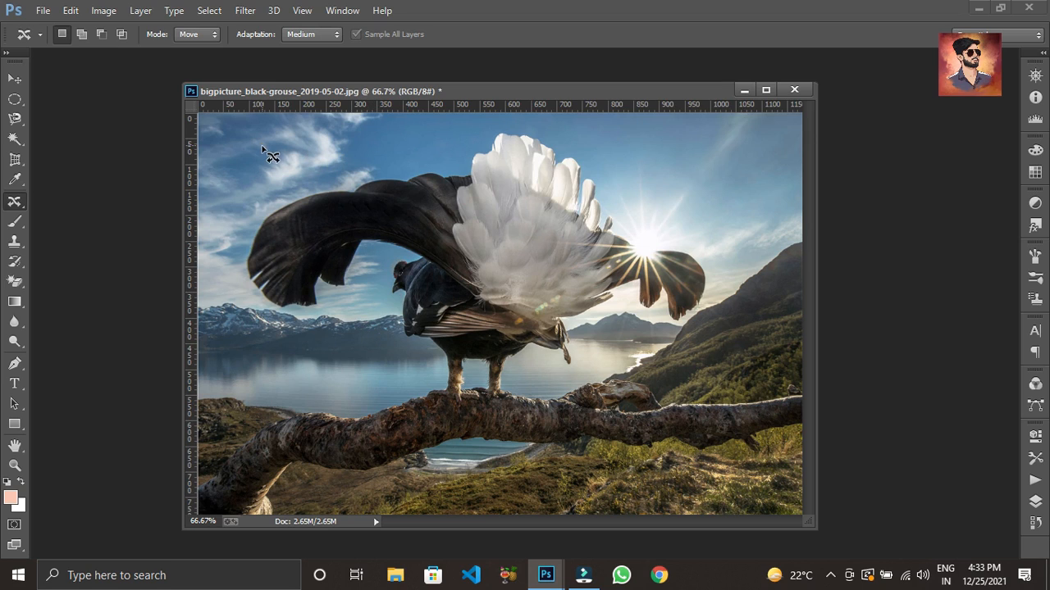
Outline the large black tail feathers with the Content-Aware Move Tool and move them onto the branch, to the opposite image edge, then over the white feathers
mouse_move(263, 150)
left_mouse_down()
mouse_move(251, 312)
mouse_move(335, 359)
mouse_move(419, 212)
left_mouse_up()
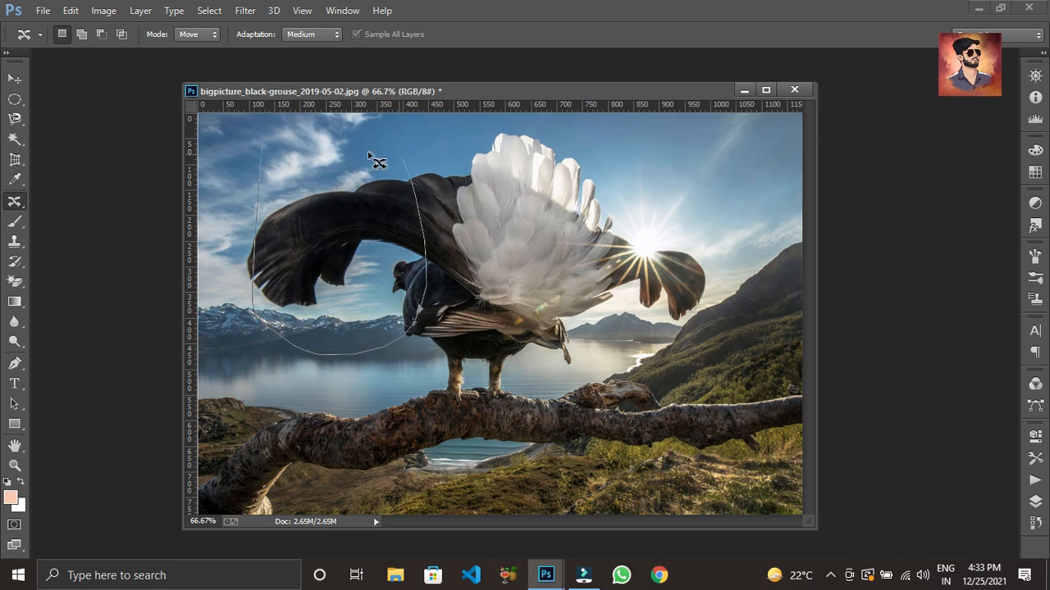
left_click_drag(370, 156, 263, 150)
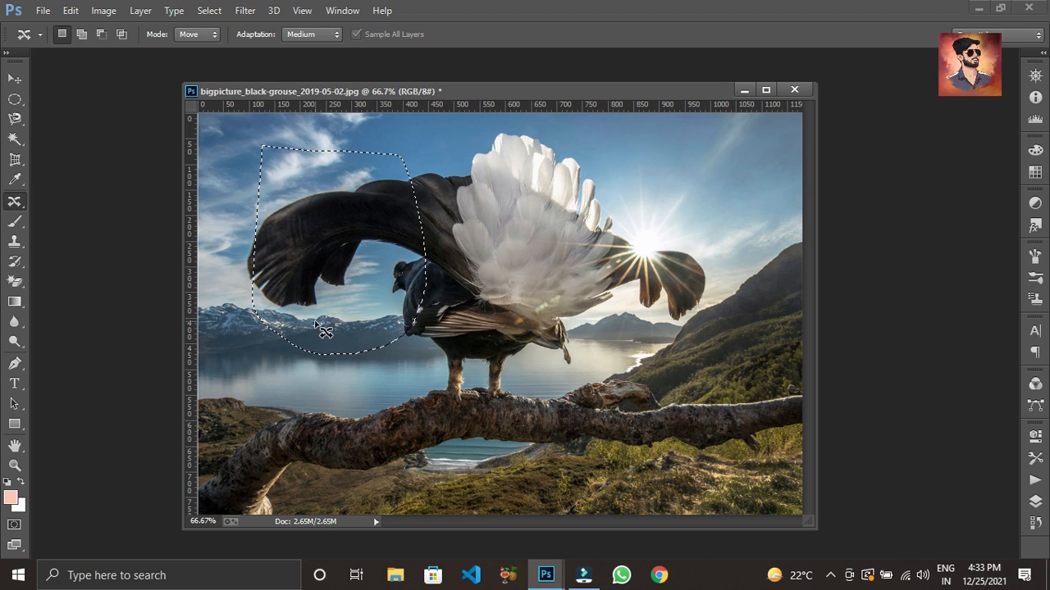
mouse_move(326, 328)
left_mouse_down()
mouse_move(409, 305)
mouse_move(534, 306)
mouse_move(674, 369)
mouse_move(714, 435)
left_mouse_up()
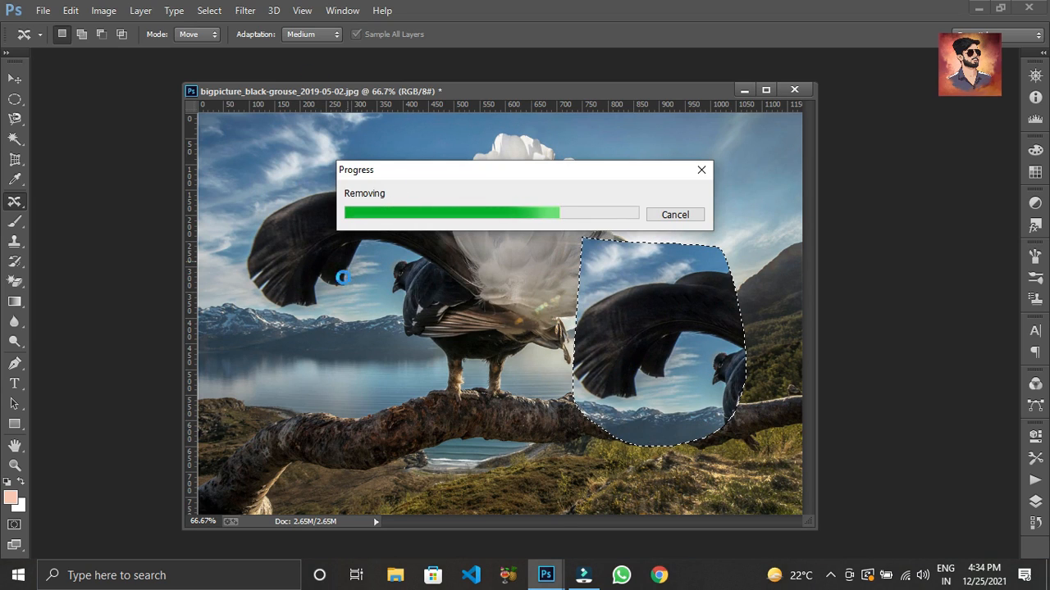
left_click_drag(660, 373, 255, 309)
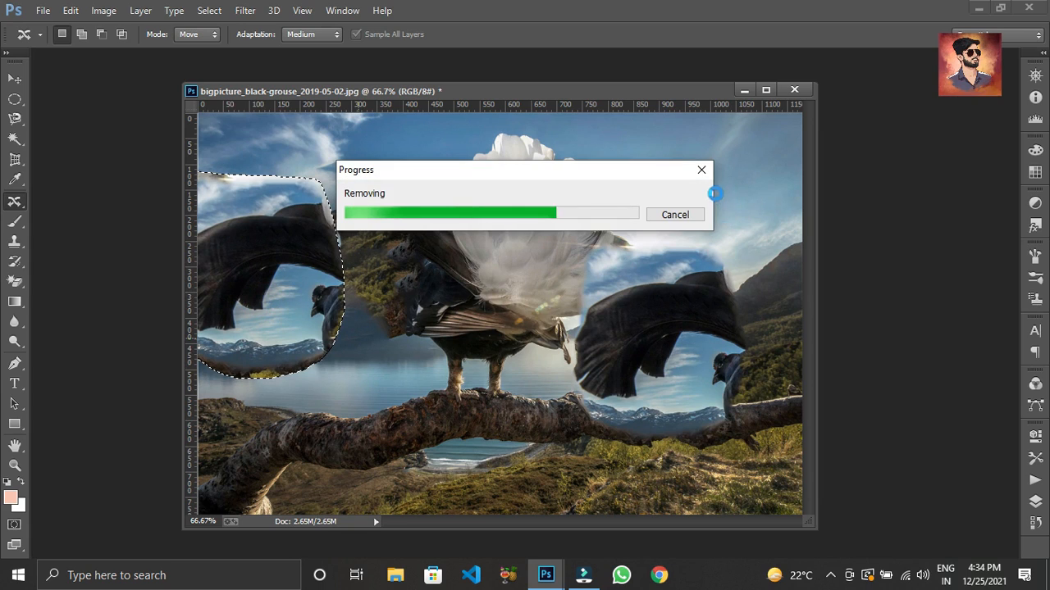
left_click_drag(288, 278, 610, 310)
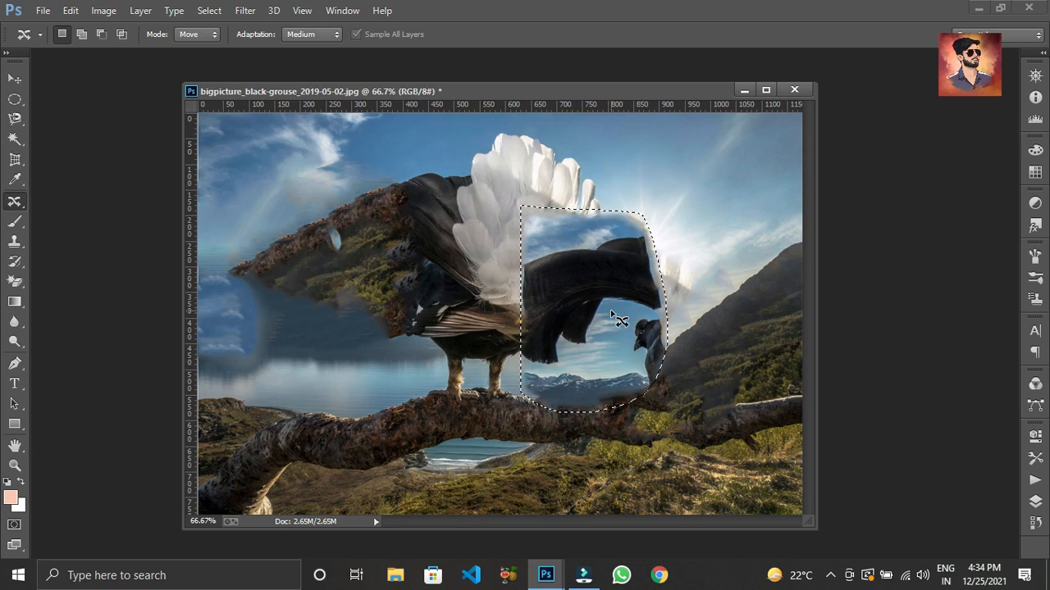
Undo the content-aware moves of the black tail feathers and clear the selection
key("ctrl+alt+z")
key("ctrl+alt+z")
key("ctrl+alt+z")
key("ctrl+alt+z")
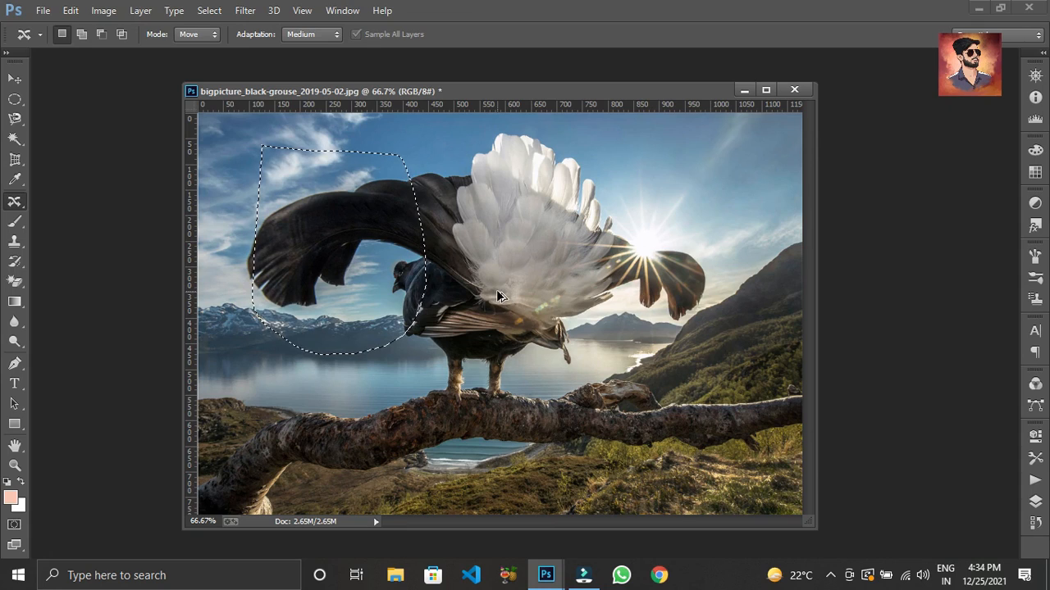
key("ctrl+d")
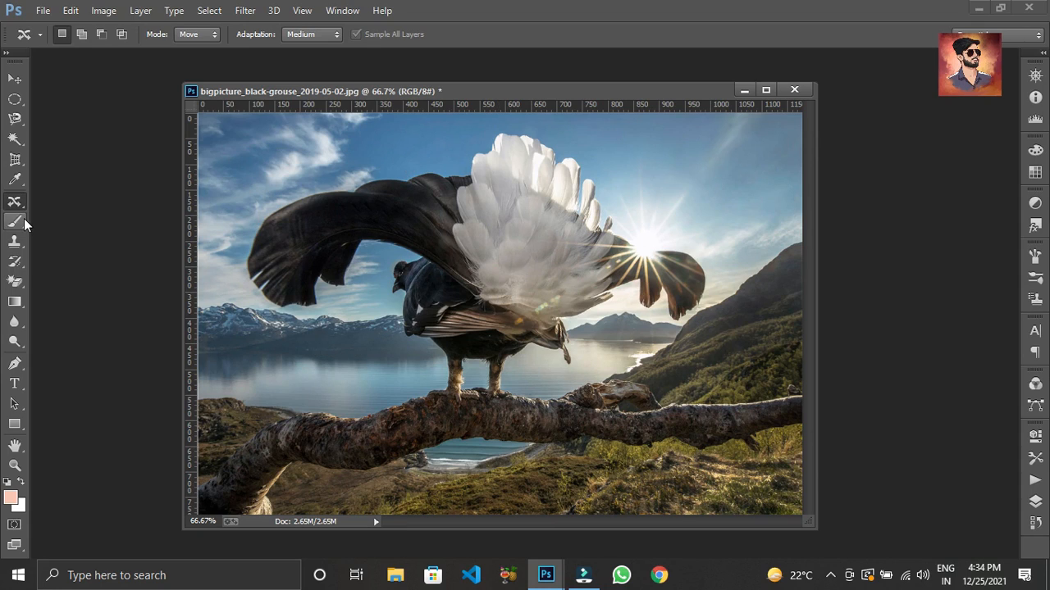
Set the Brush Tool to a soft round 170 px tip, test it with one dab on the clouds and undo the dab
left_click(24, 218)
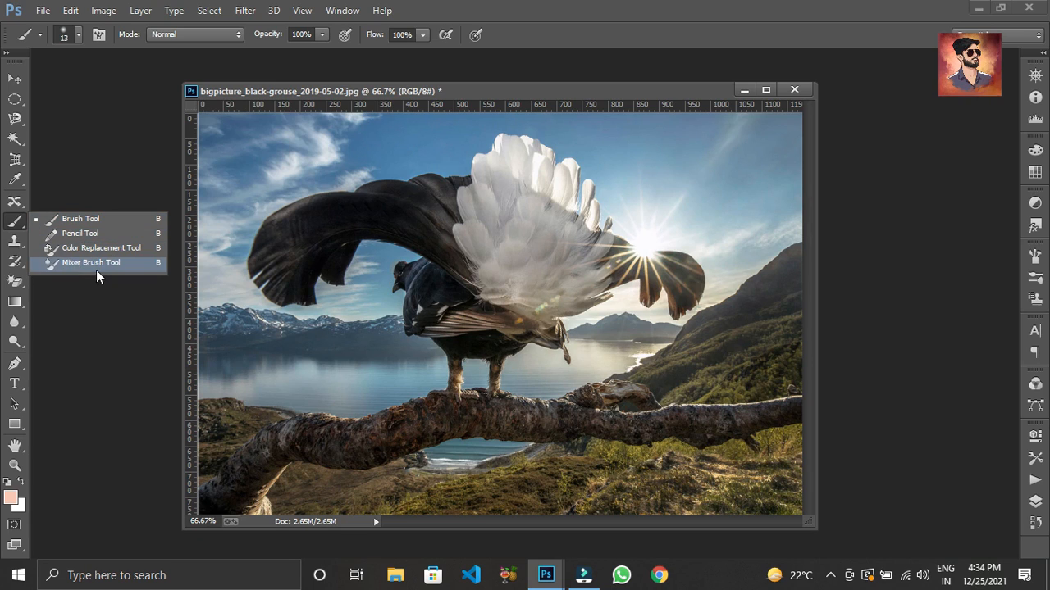
left_click(112, 219)
right_click(516, 157)
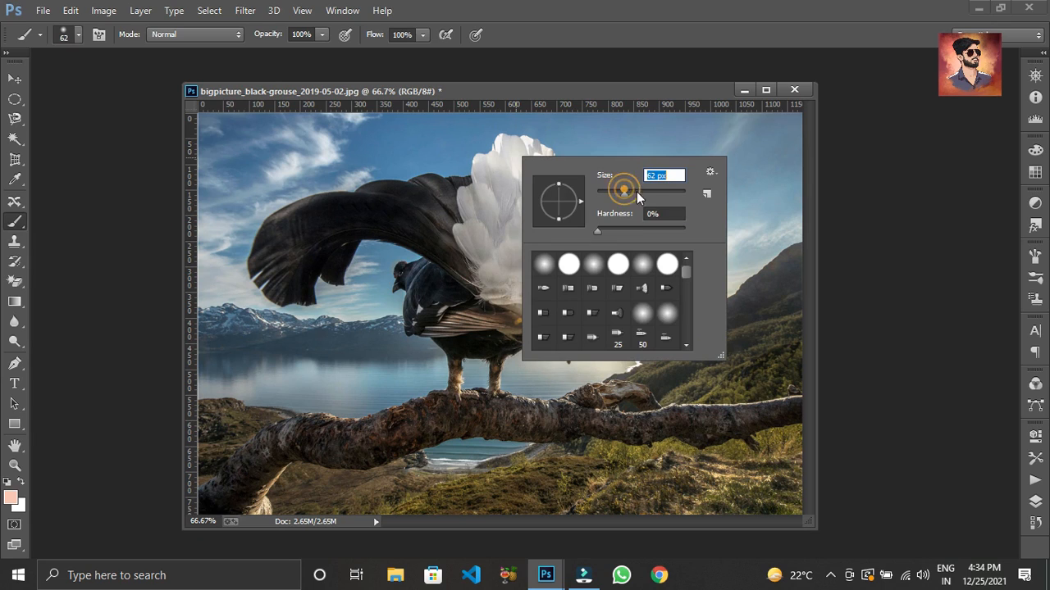
left_click_drag(654, 192, 656, 191)
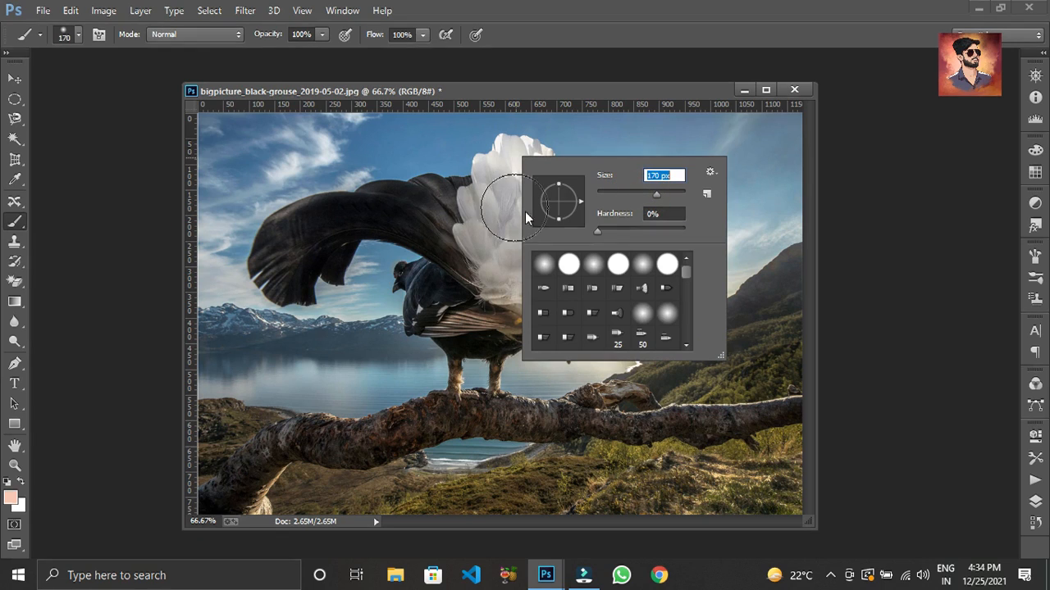
left_click(545, 265)
left_click(321, 150)
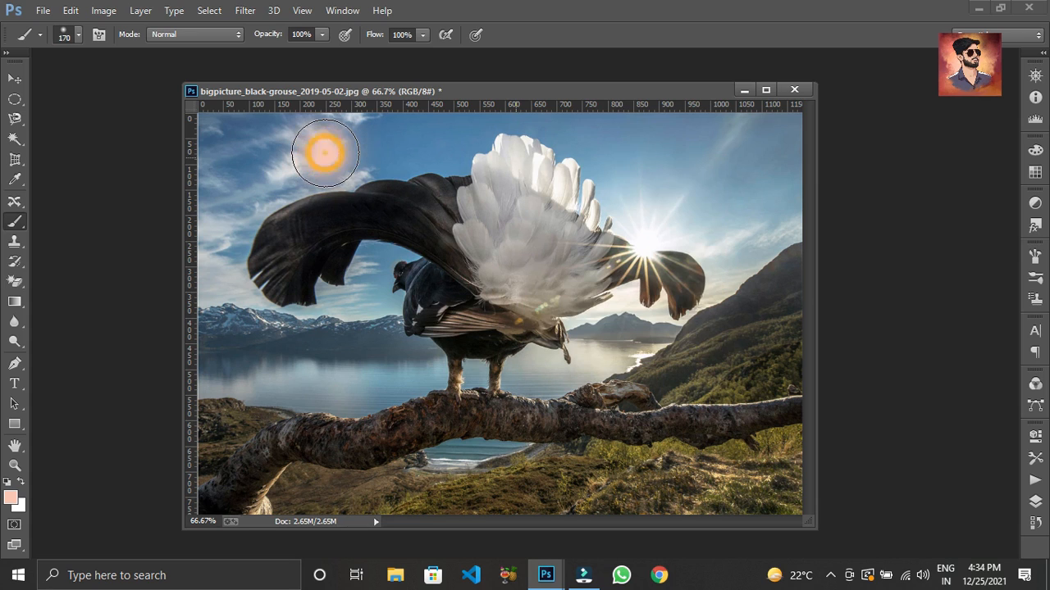
key("ctrl+z")
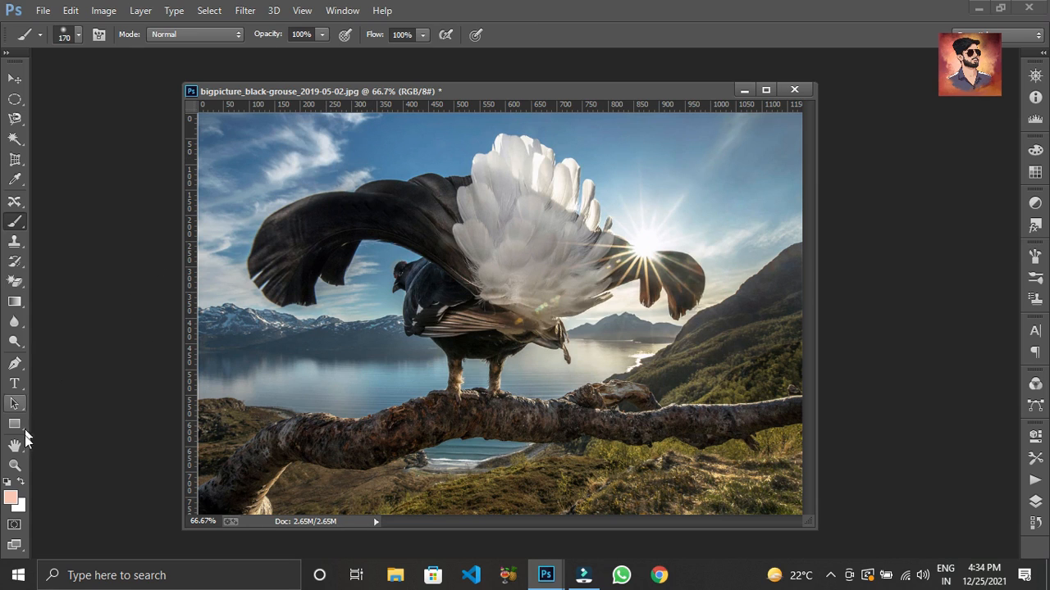
Set the foreground colour to the blue #3d6791 sampled from the photo's sky
left_click(14, 498)
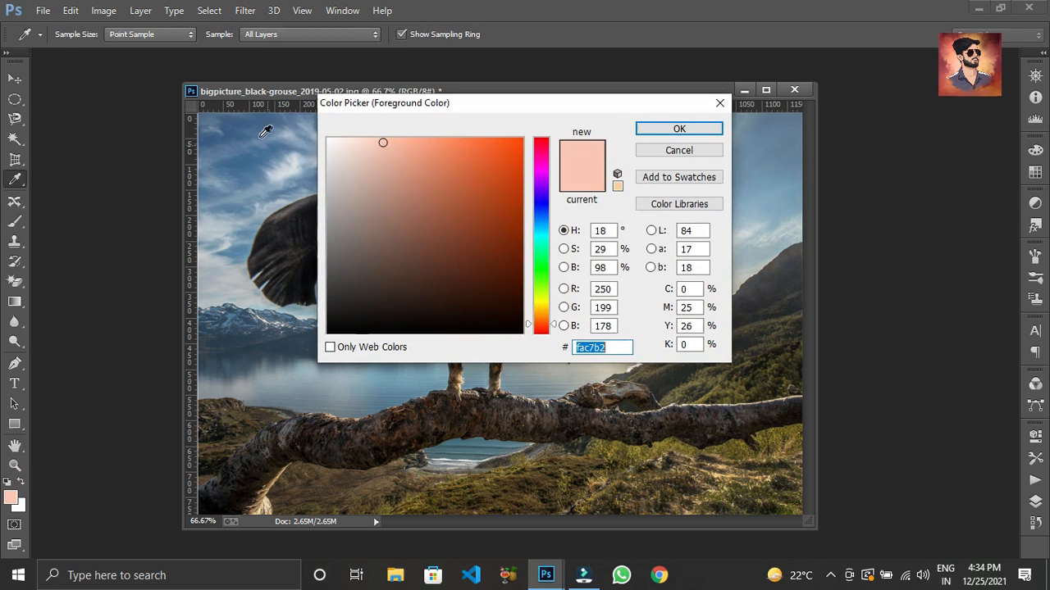
left_click(246, 162)
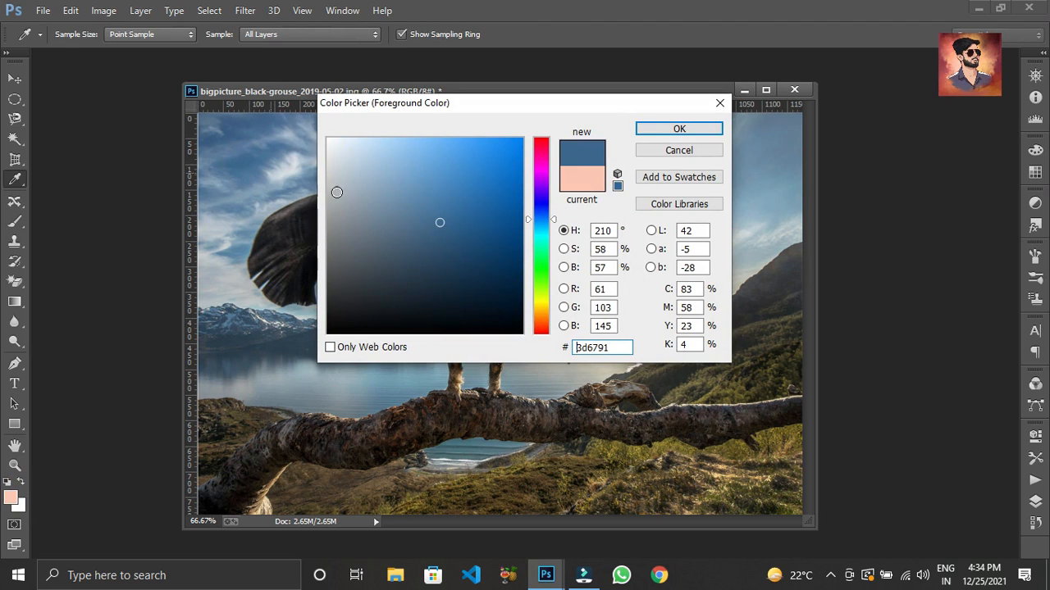
left_click(679, 132)
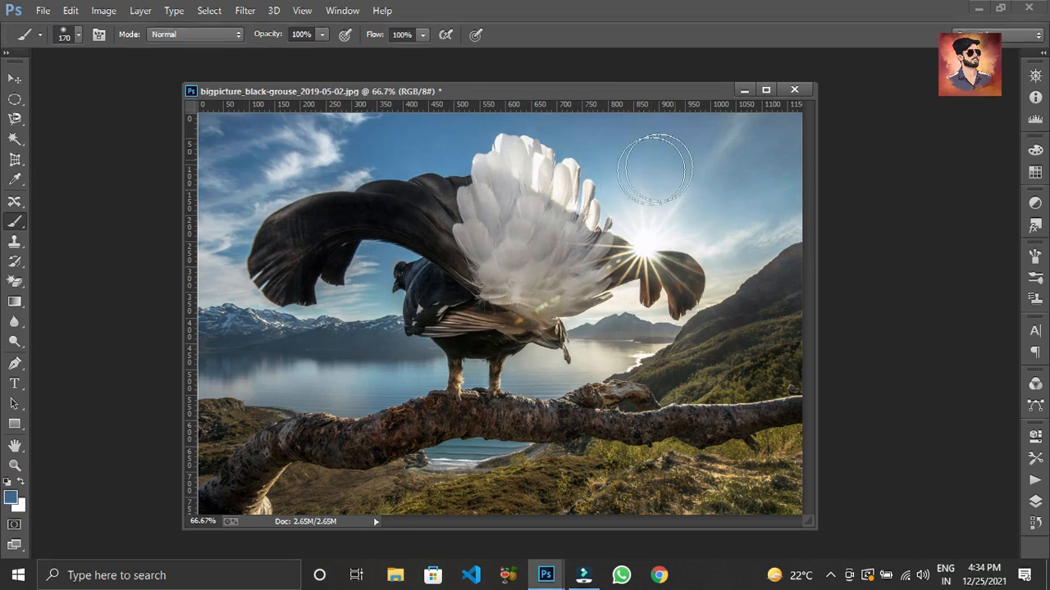
Paint the sky around the bird blue with the Brush Tool and brush a stroke across the black tail feathers
left_click_drag(650, 171, 660, 185)
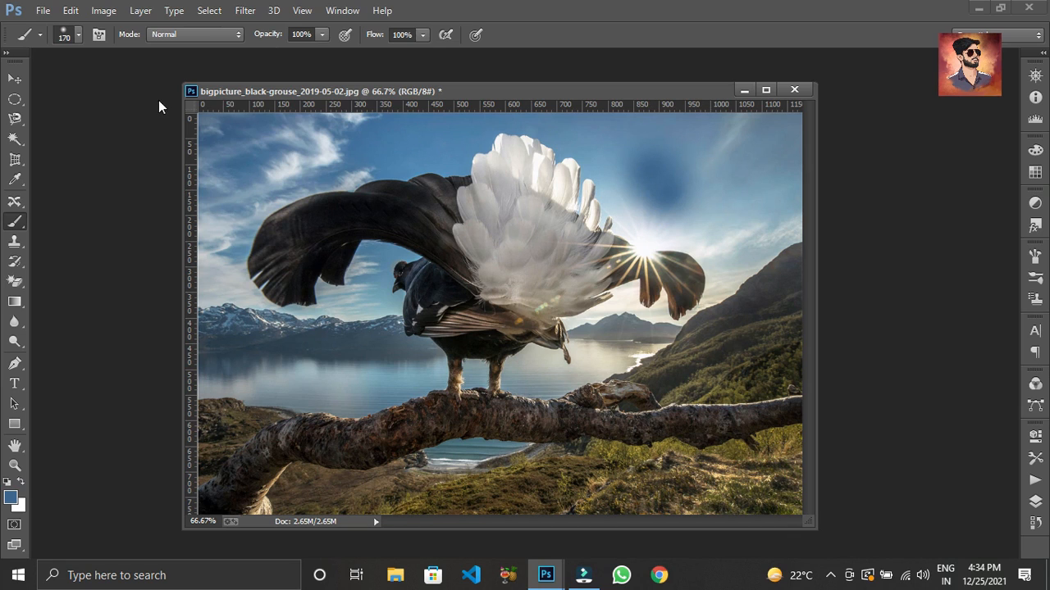
mouse_move(261, 153)
left_mouse_down()
mouse_move(296, 161)
mouse_move(250, 150)
mouse_move(306, 143)
mouse_move(328, 152)
mouse_move(257, 157)
mouse_move(342, 135)
mouse_move(386, 138)
mouse_move(230, 138)
mouse_move(205, 134)
left_mouse_up()
left_click(270, 152)
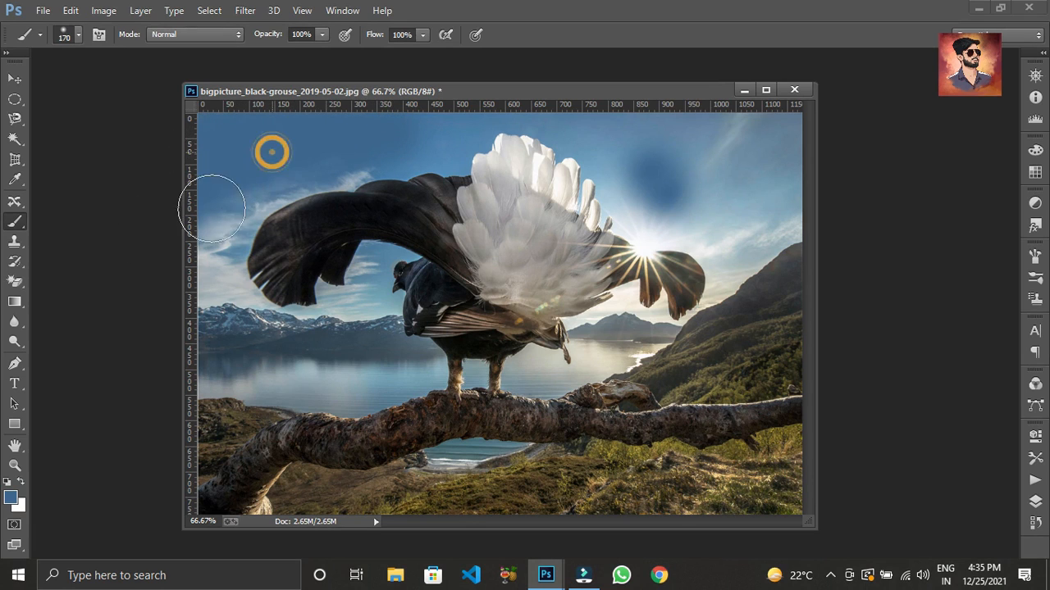
mouse_move(208, 258)
left_mouse_down()
mouse_move(225, 218)
mouse_move(277, 171)
mouse_move(354, 164)
mouse_move(415, 119)
mouse_move(425, 133)
mouse_move(753, 146)
mouse_move(730, 151)
mouse_move(597, 106)
mouse_move(633, 122)
mouse_move(809, 112)
mouse_move(772, 204)
mouse_move(713, 211)
mouse_move(623, 164)
mouse_move(644, 123)
mouse_move(803, 193)
mouse_move(764, 224)
mouse_move(670, 202)
mouse_move(561, 121)
mouse_move(461, 108)
mouse_move(391, 140)
left_mouse_up()
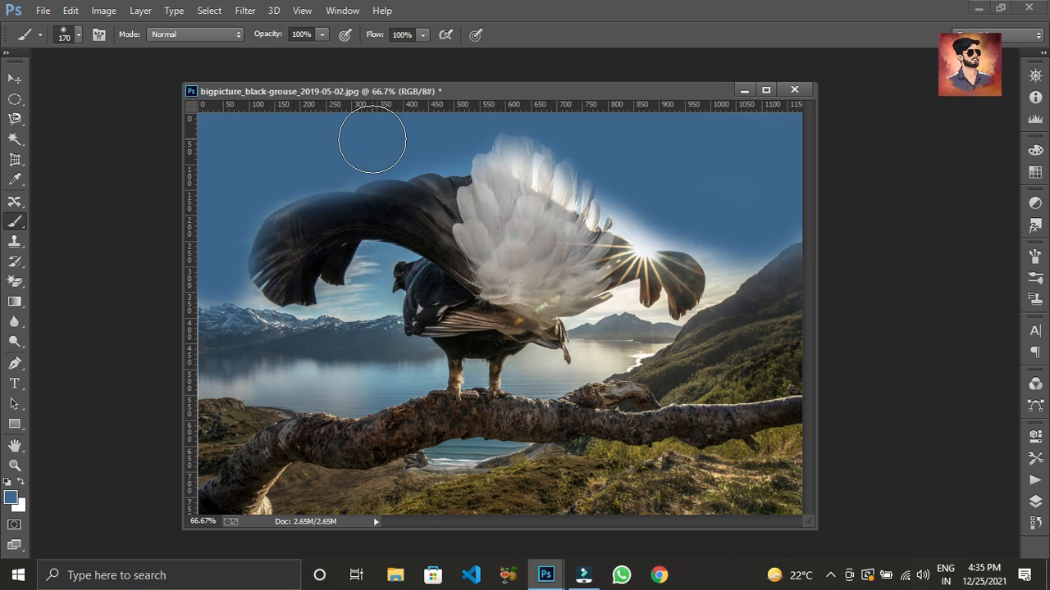
mouse_move(370, 148)
left_mouse_down()
mouse_move(321, 192)
mouse_move(351, 192)
mouse_move(312, 272)
left_mouse_up()
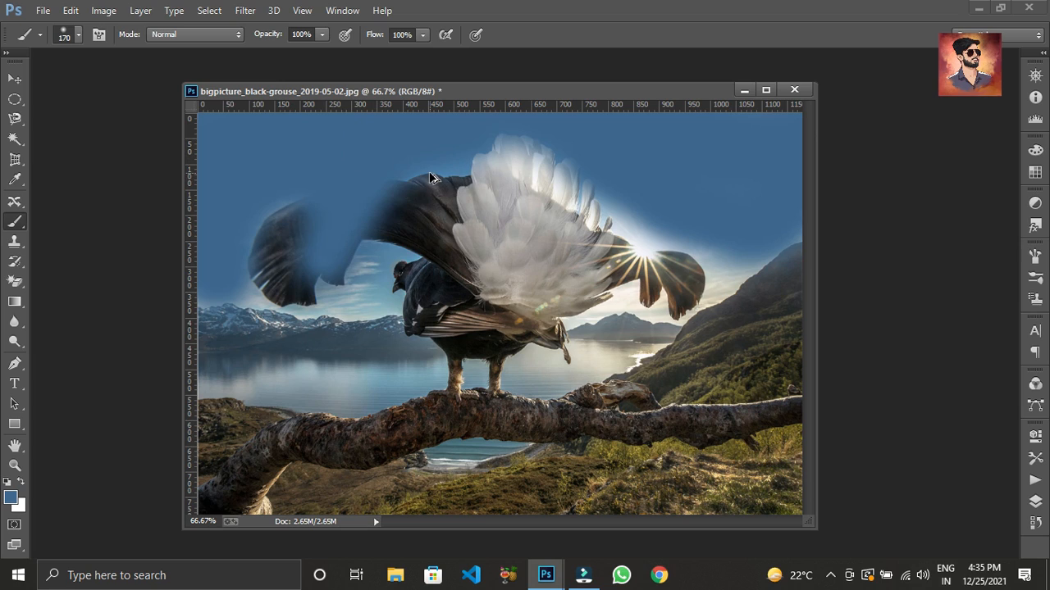
Undo the blue brush strokes over the sky and the black tail feathers
key("ctrl+alt+z")
key("ctrl+alt+z")
key("ctrl+alt+z")
key("ctrl+alt+z")
key("ctrl+alt+z")
key("ctrl+alt+z")
key("ctrl+alt+z")
key("ctrl+alt+z")
key("ctrl+alt+z")
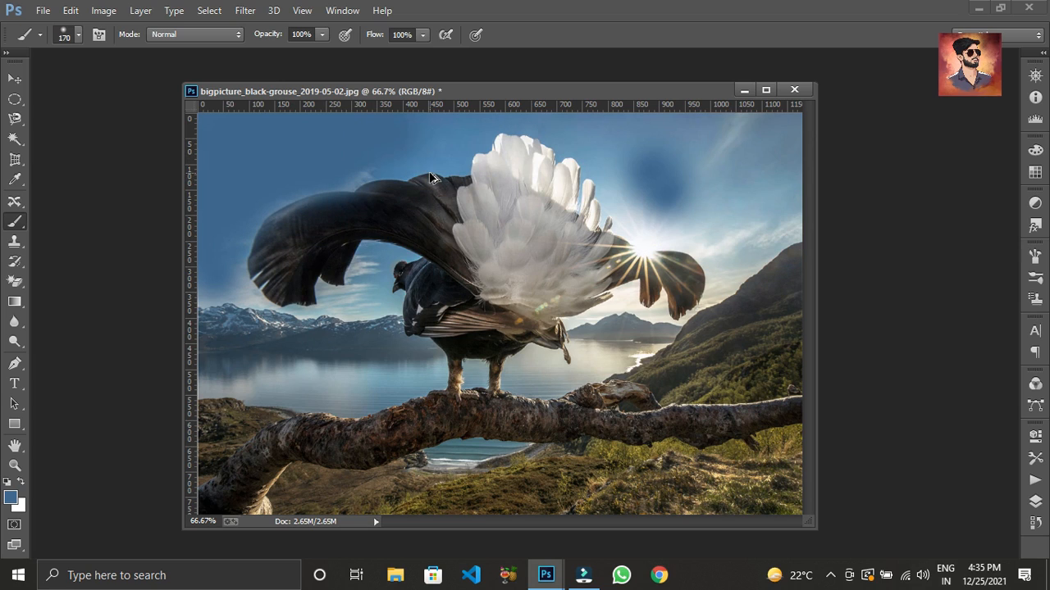
key("ctrl+alt+z")
key("ctrl+alt+z")
key("ctrl+alt+z")
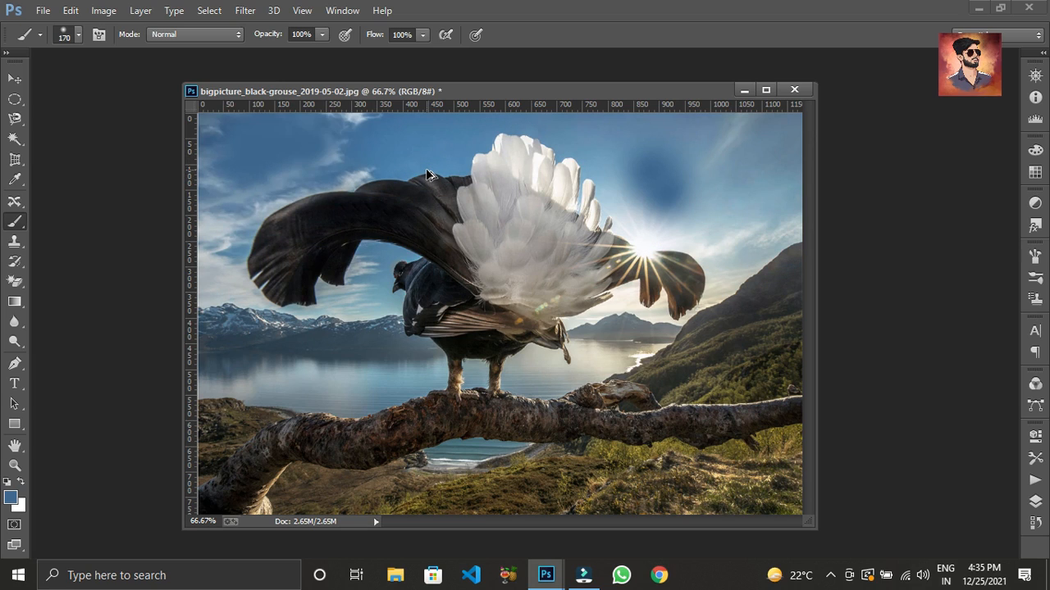
key("ctrl+alt+z")
Draw freehand 1 px lines over the bird with the Pencil Tool, and undo them along with the remaining blue dab in the sky
right_click(23, 224)
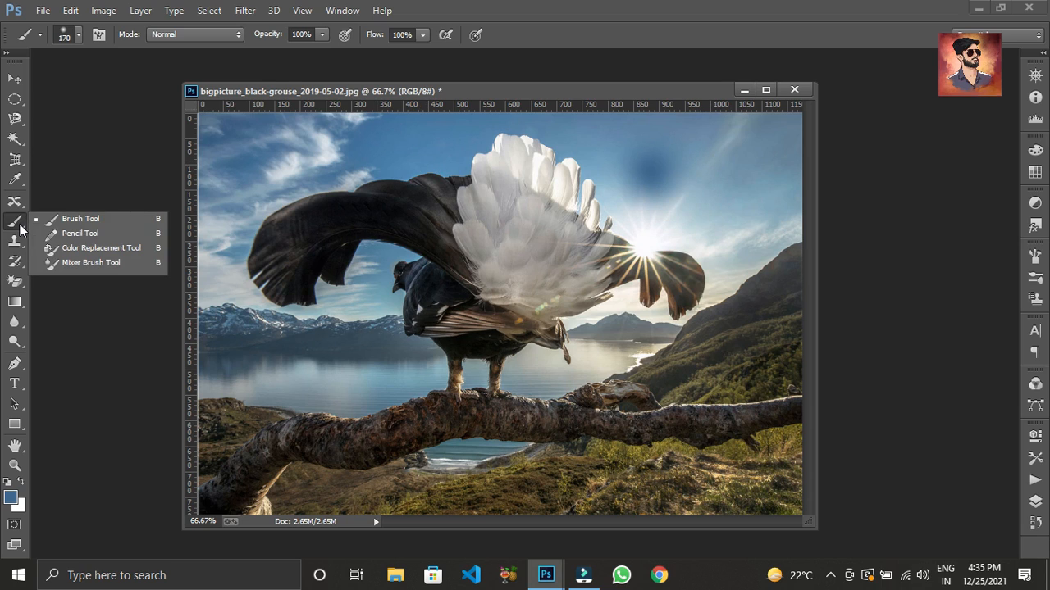
left_click(82, 234)
left_click(365, 152)
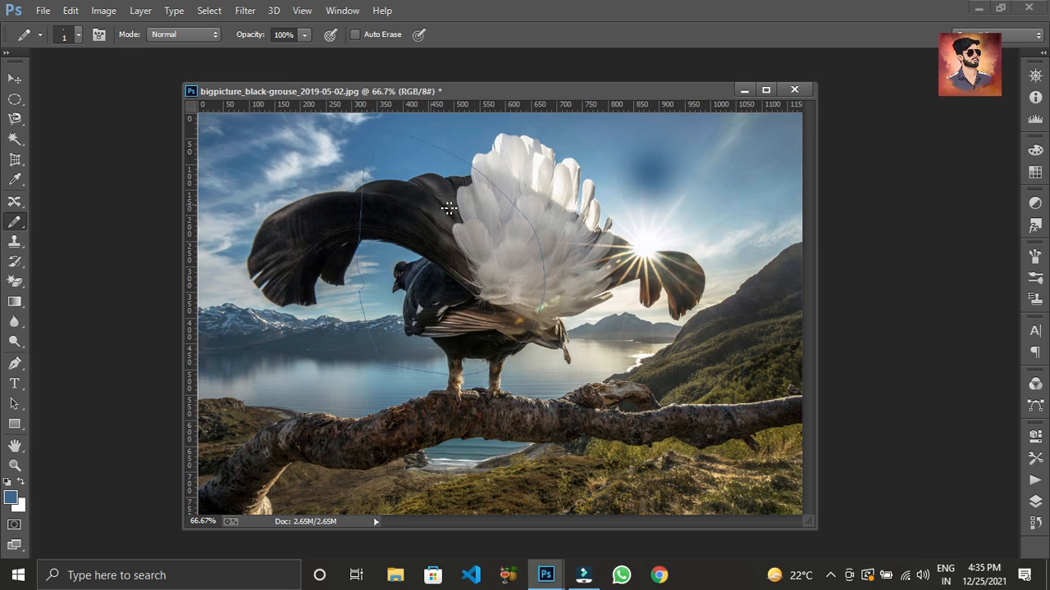
left_click_drag(401, 202, 436, 313)
left_click_drag(564, 257, 574, 226)
mouse_move(553, 182)
left_mouse_down()
mouse_move(780, 274)
mouse_move(790, 295)
mouse_move(646, 276)
left_mouse_up()
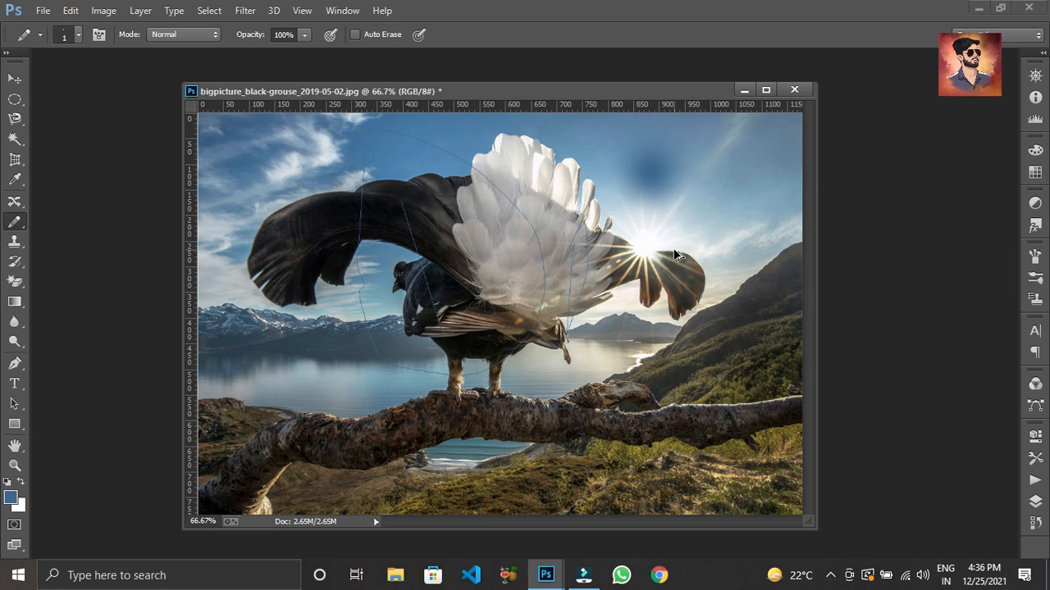
key("ctrl+alt+z")
key("ctrl+alt+z")
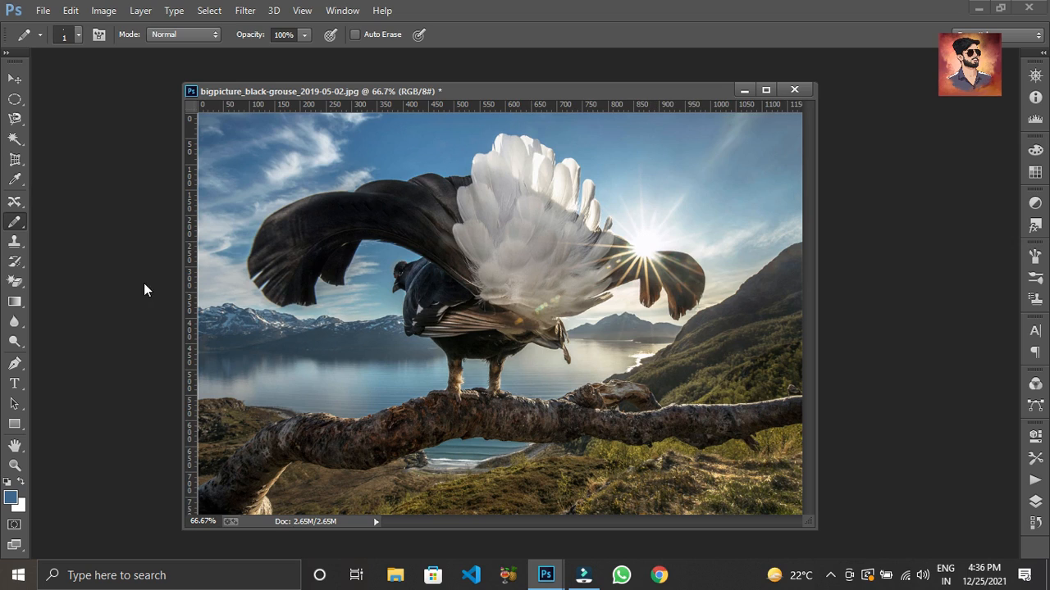
Switch to the Mixer Brush Tool and set its brush size to 78 px
right_click(15, 221)
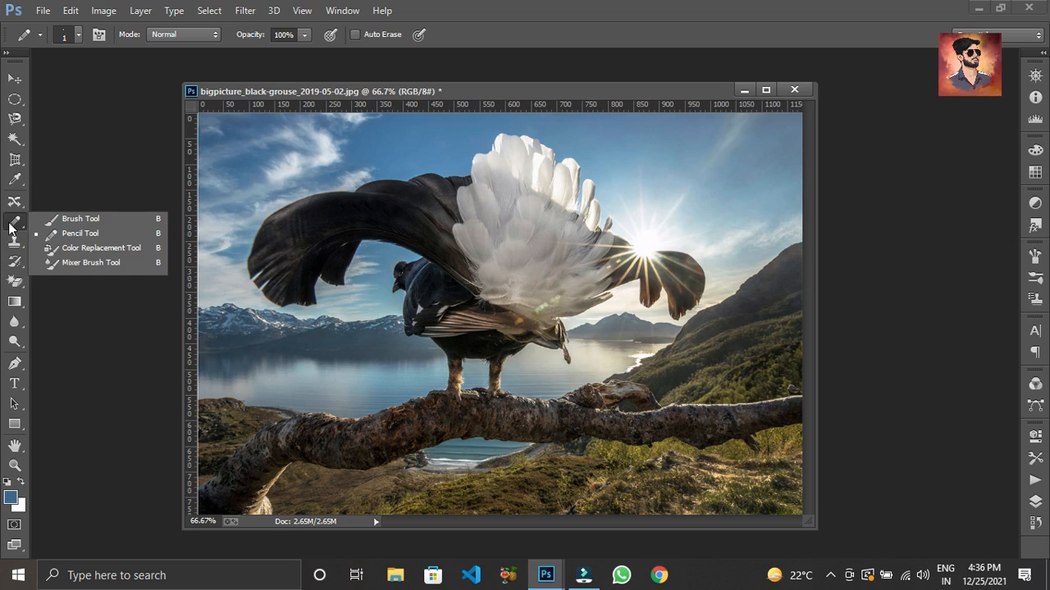
left_click(85, 265)
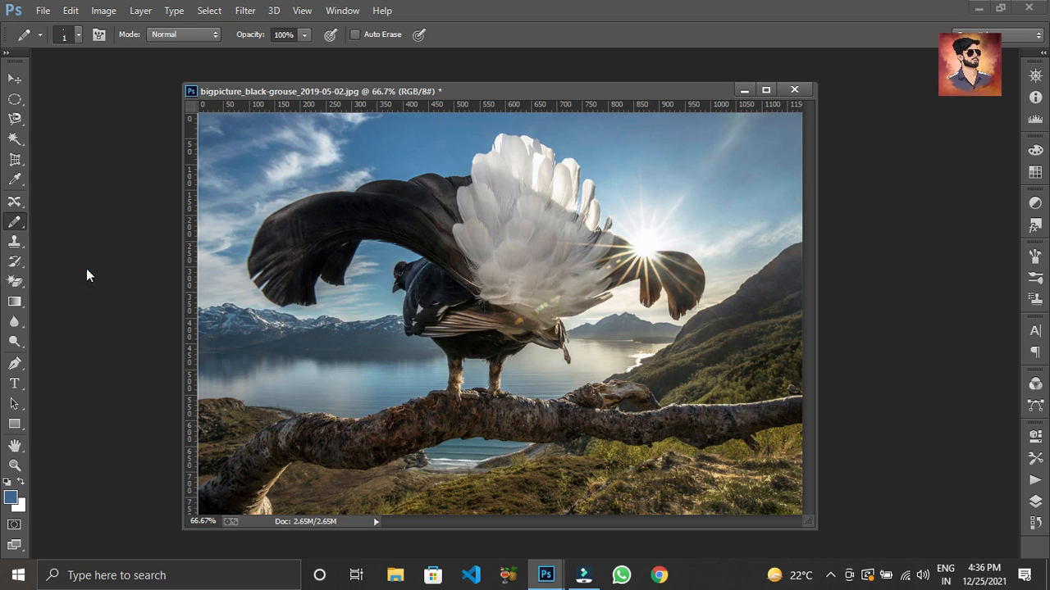
right_click(397, 148)
left_click(512, 182)
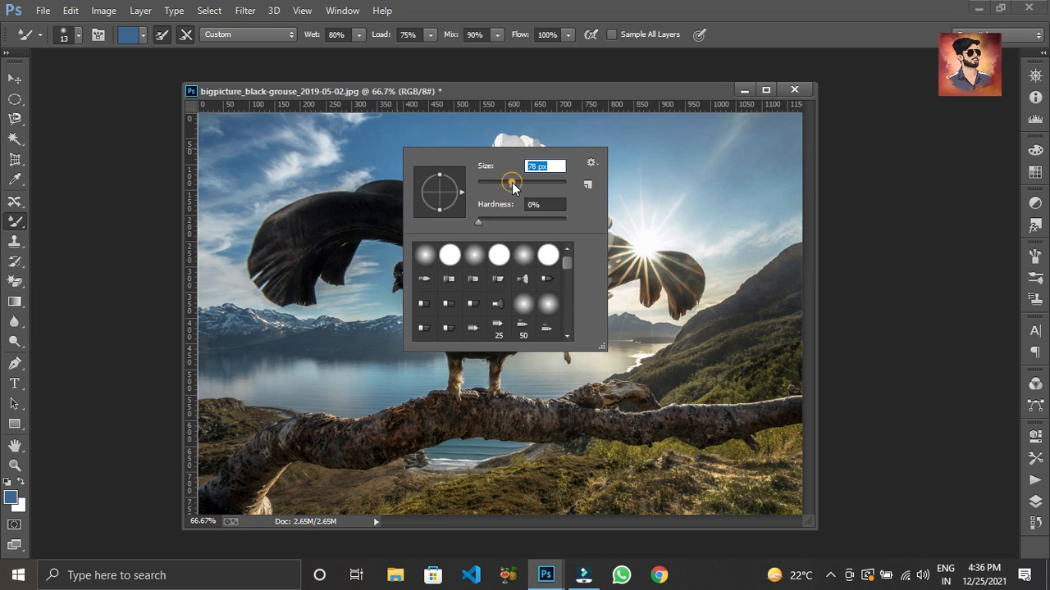
left_click(361, 160)
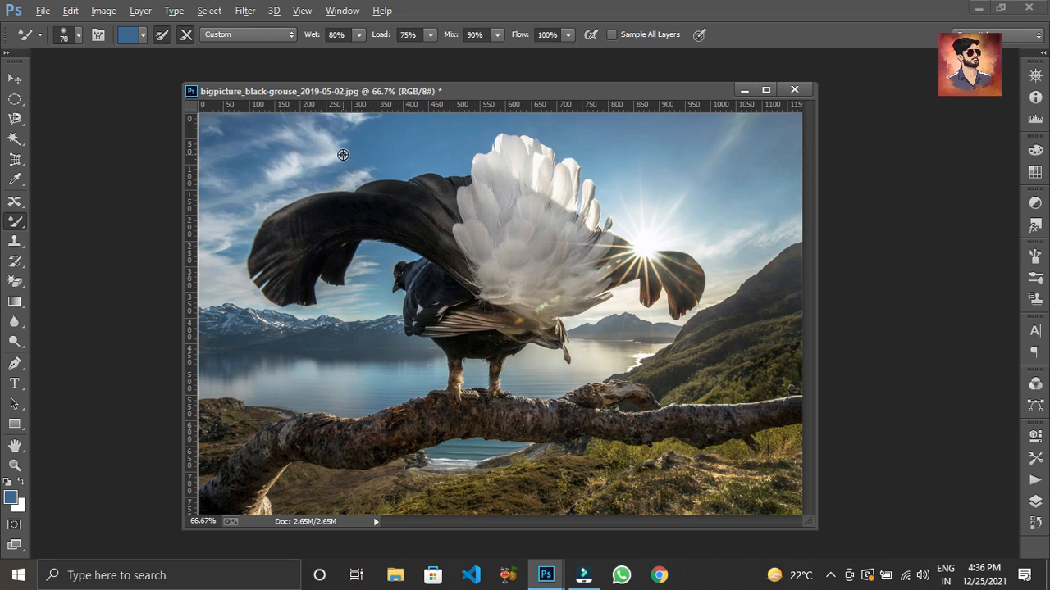
Sample paint from the upper edge of the black tail feathers and smear it across the sky and the white feather tips with the Mixer Brush
left_click(347, 203, "alt")
mouse_move(472, 138)
left_mouse_down()
mouse_move(355, 203)
mouse_move(397, 199)
mouse_move(420, 179)
left_mouse_up()
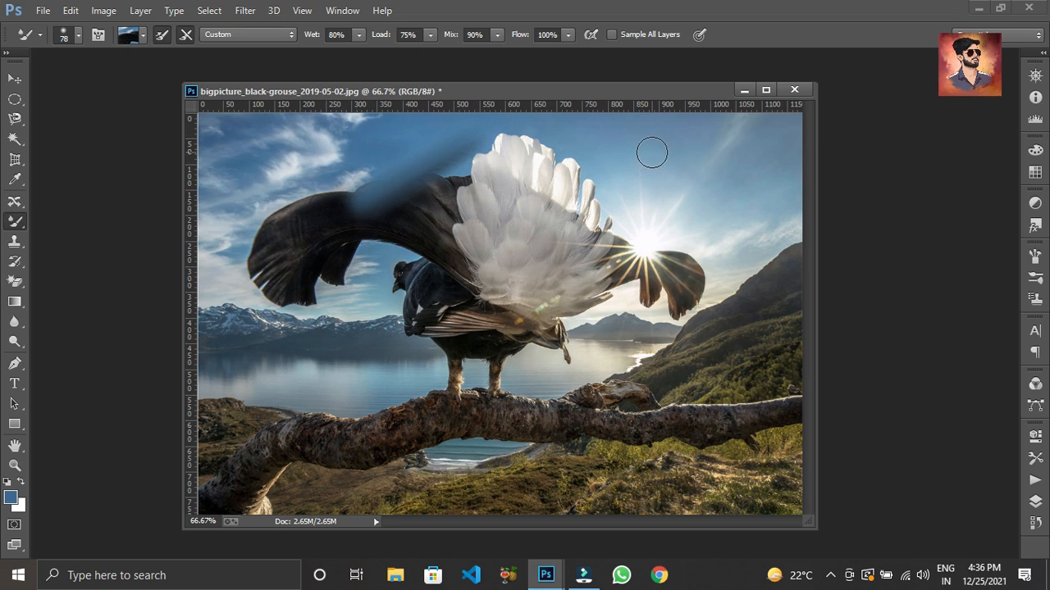
left_click_drag(561, 144, 482, 141)
left_click_drag(647, 143, 485, 134)
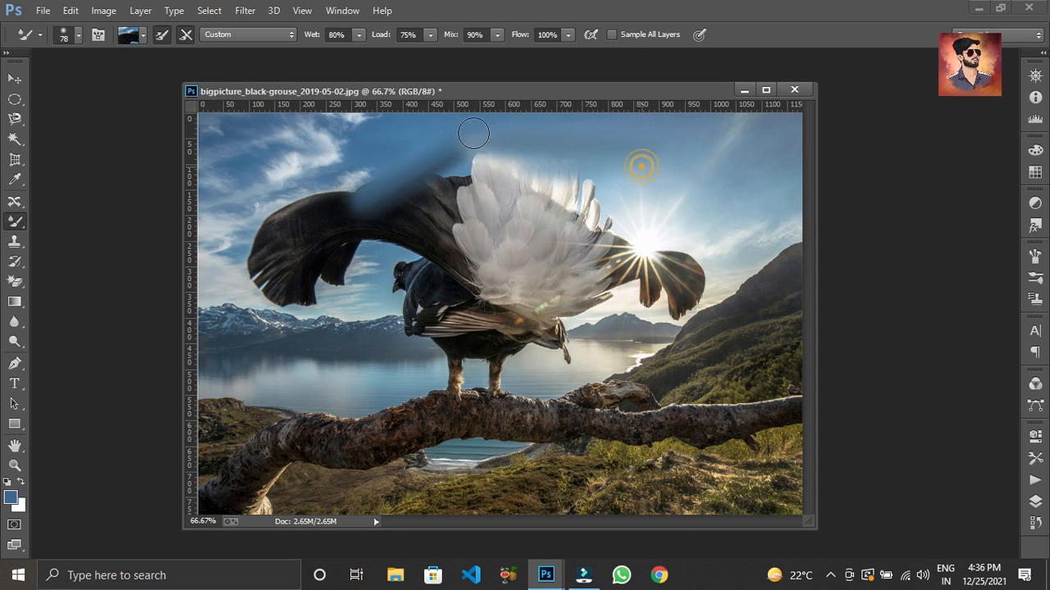
mouse_move(662, 181)
left_mouse_down()
mouse_move(471, 158)
mouse_move(635, 180)
mouse_move(485, 148)
left_mouse_up()
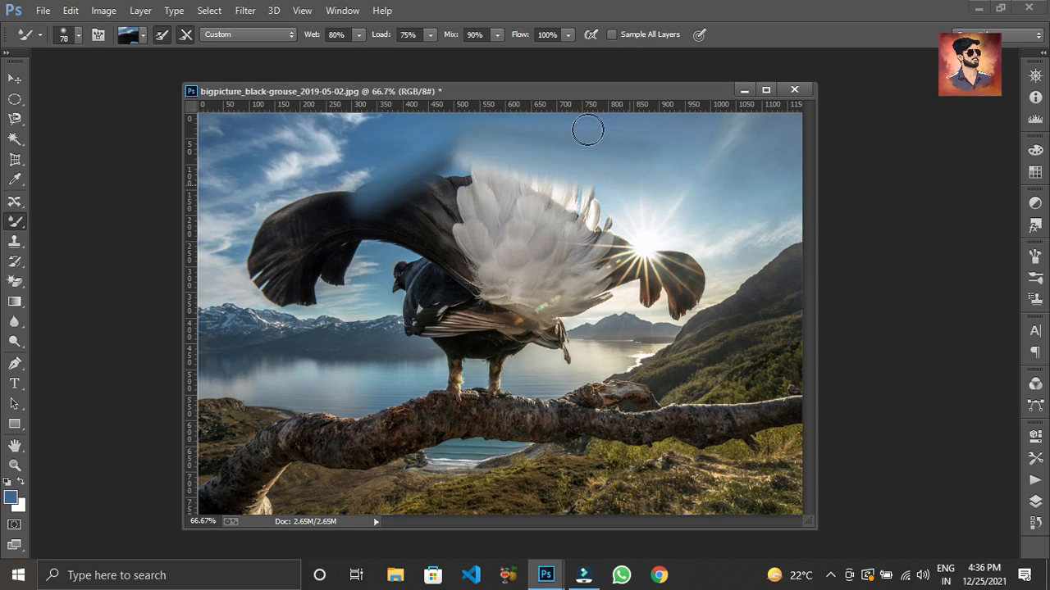
mouse_move(586, 131)
left_mouse_down()
mouse_move(511, 142)
mouse_move(400, 139)
mouse_move(575, 133)
mouse_move(412, 169)
left_mouse_up()
left_click_drag(349, 134, 595, 140)
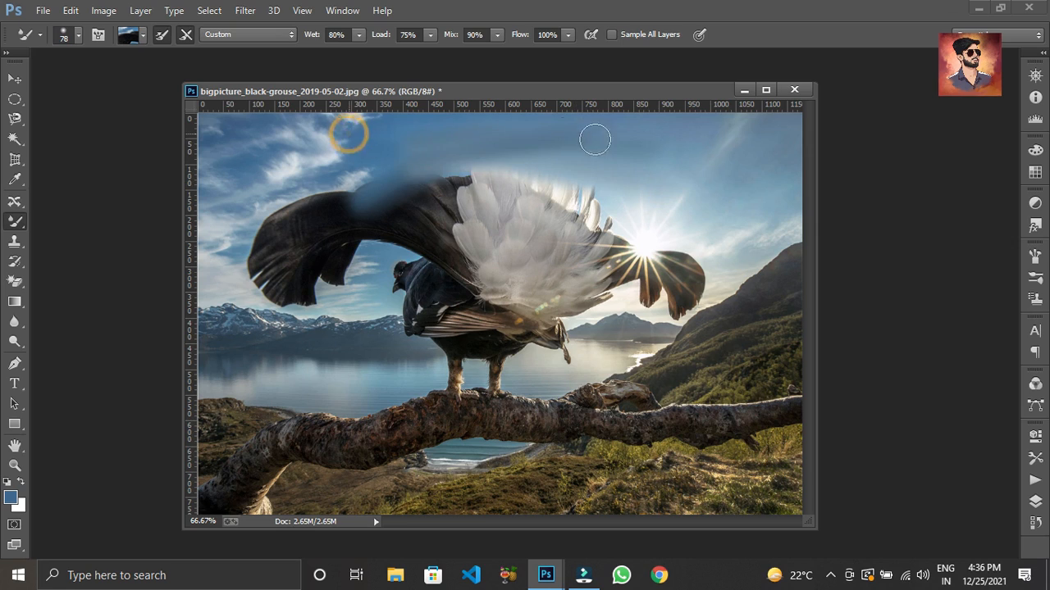
left_click_drag(401, 142, 629, 147)
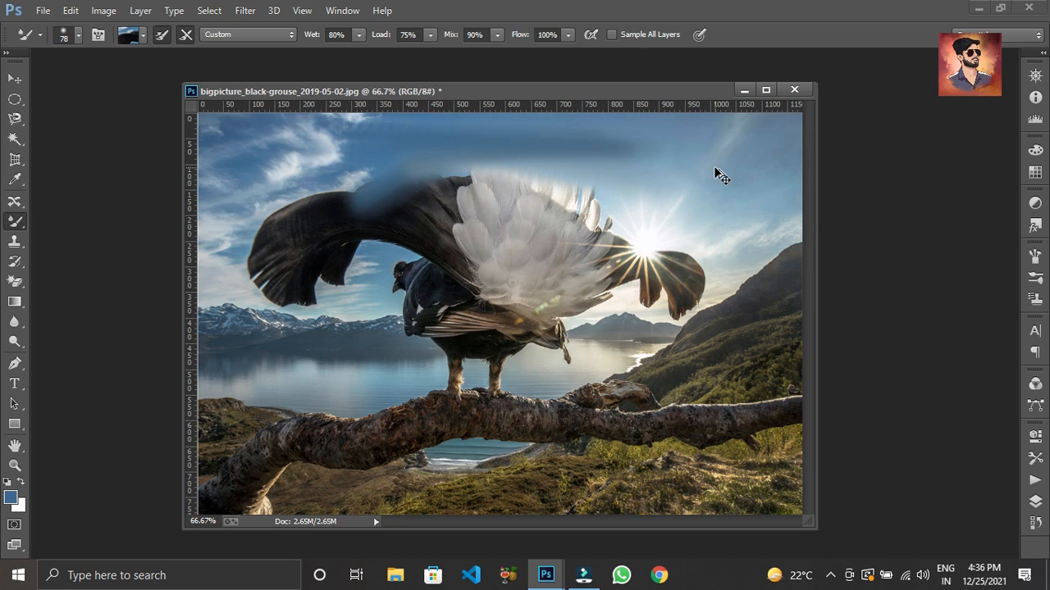
Undo the latest Mixer Brush smears over the sky and the white feather tips
key("ctrl+alt+z")
key("ctrl+alt+z")
key("ctrl+alt+z")
key("ctrl+alt+z")
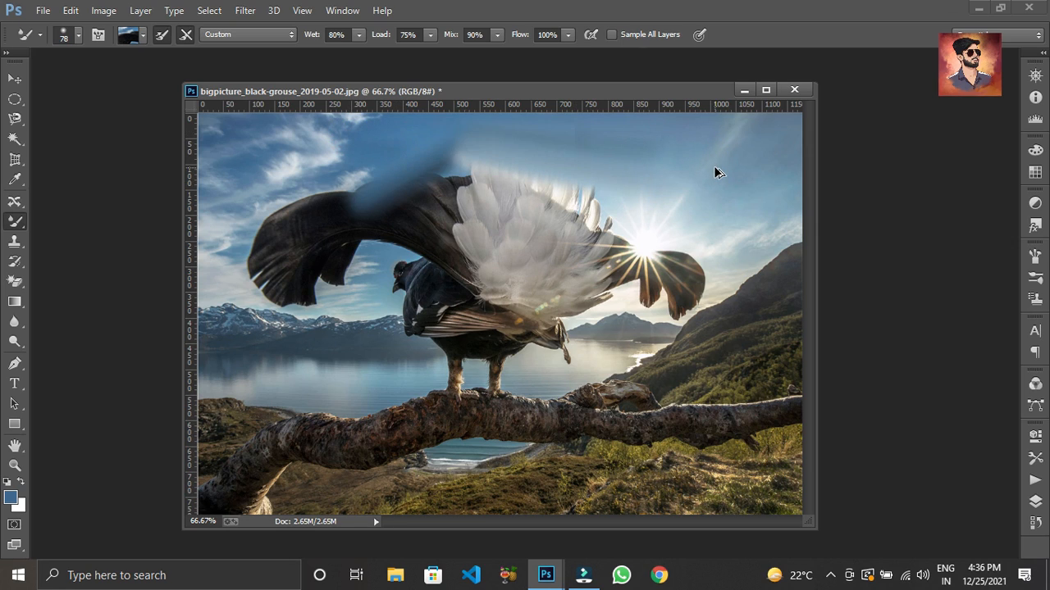
key("ctrl+alt+z")
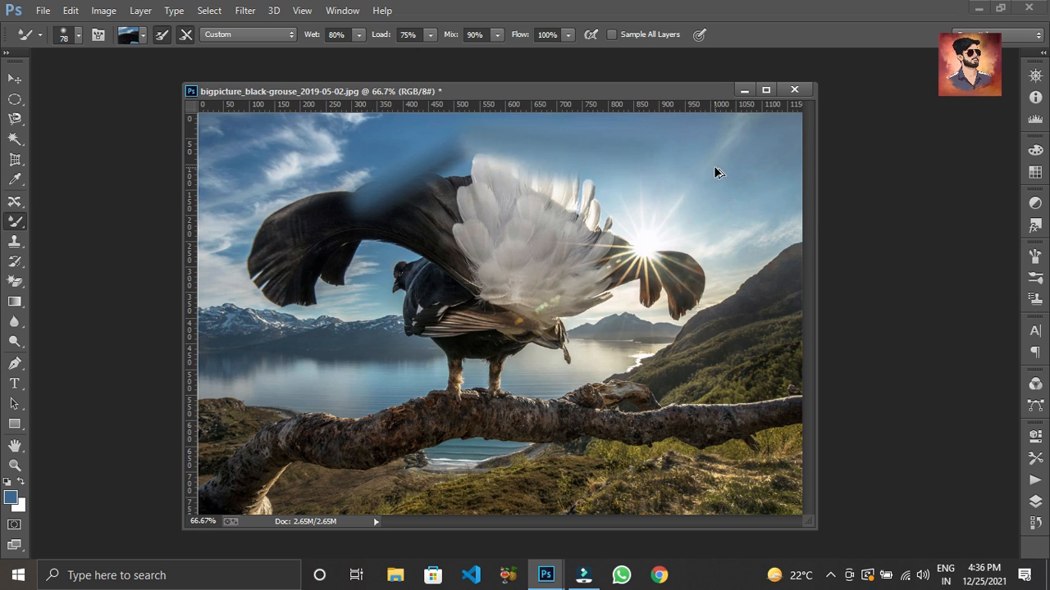
left_click(793, 90)
left_click(541, 227)
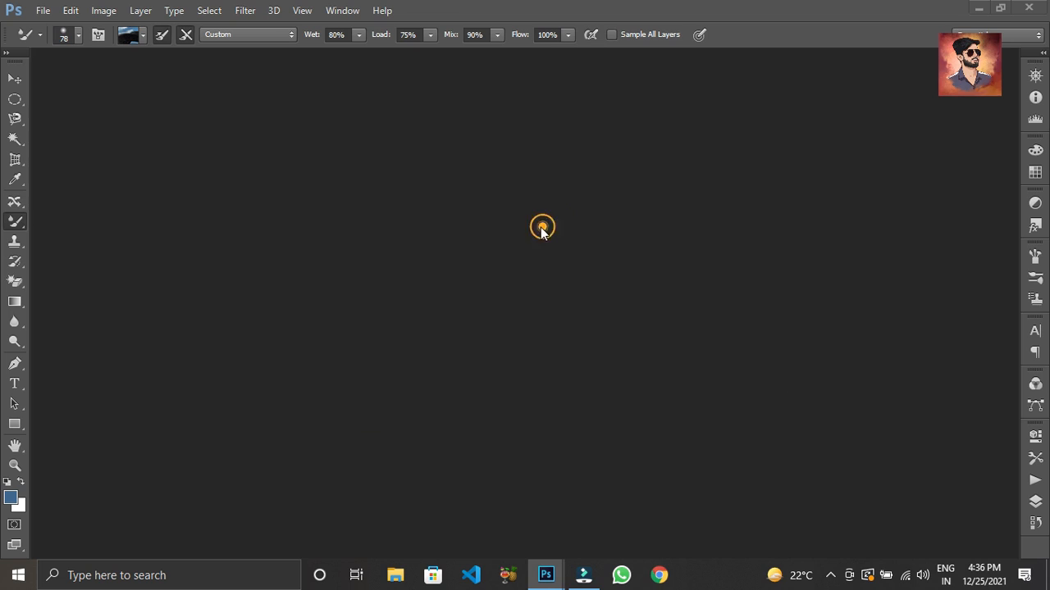
left_click(543, 228)
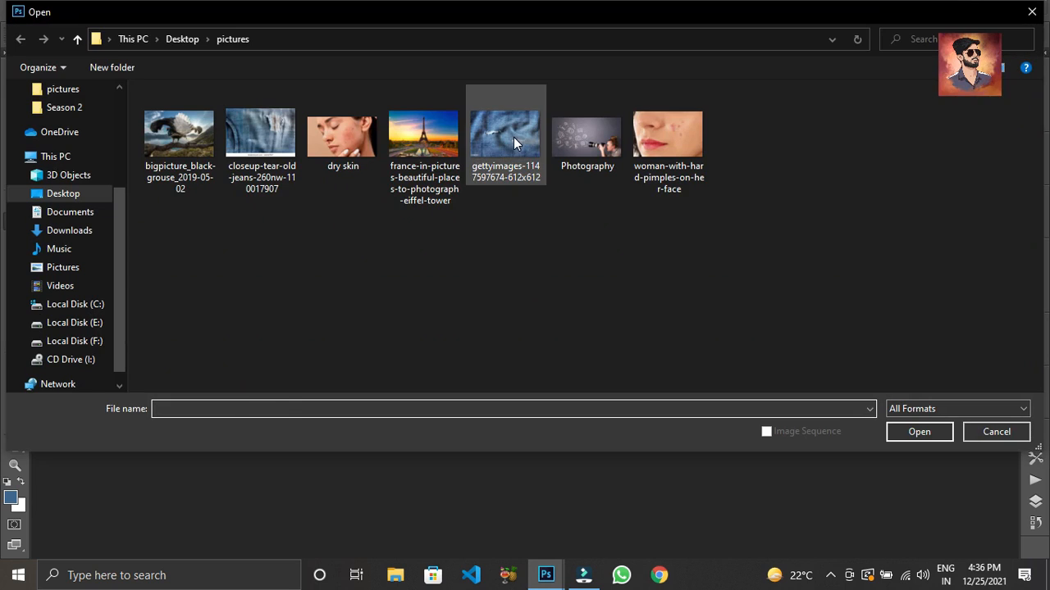
left_click(509, 137)
left_click(942, 436)
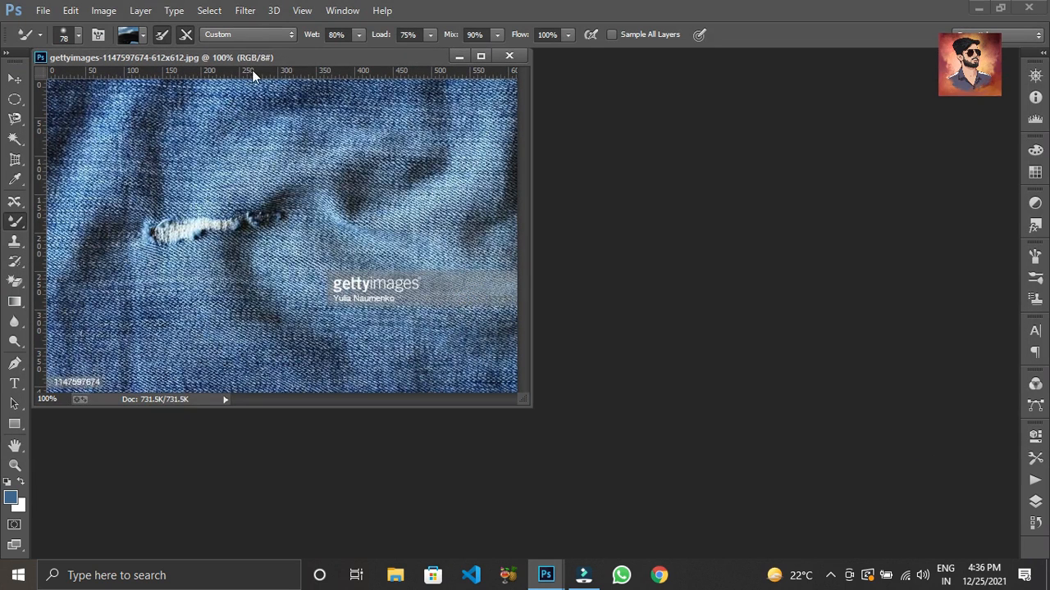
mouse_move(261, 59)
left_mouse_down()
mouse_move(385, 94)
mouse_move(416, 89)
left_mouse_up()
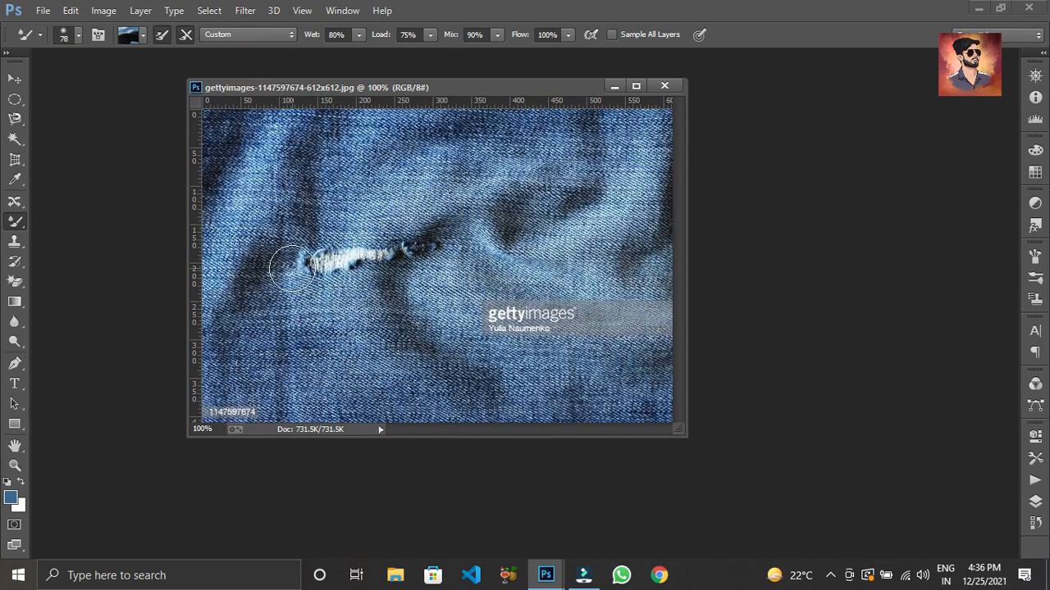
Smear the surrounding denim over the white tear with the 78 px Mixer Brush until the tear blends in
mouse_move(309, 263)
left_mouse_down()
mouse_move(441, 253)
mouse_move(360, 253)
mouse_move(386, 246)
left_mouse_up()
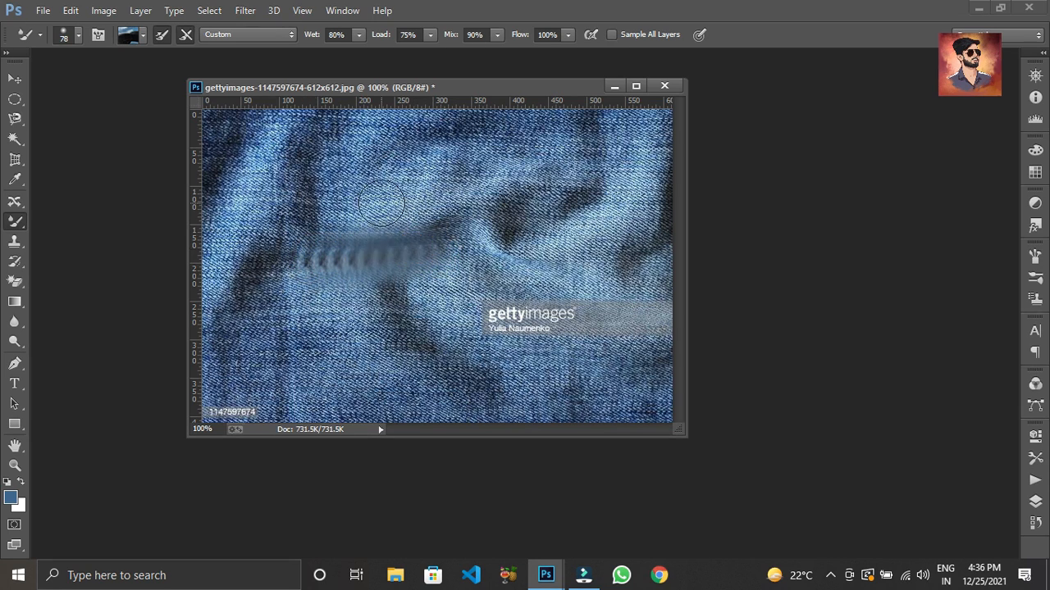
mouse_move(427, 211)
left_mouse_down()
mouse_move(389, 245)
mouse_move(440, 237)
mouse_move(397, 265)
mouse_move(460, 265)
mouse_move(458, 276)
mouse_move(382, 264)
left_mouse_up()
left_click_drag(350, 311, 367, 260)
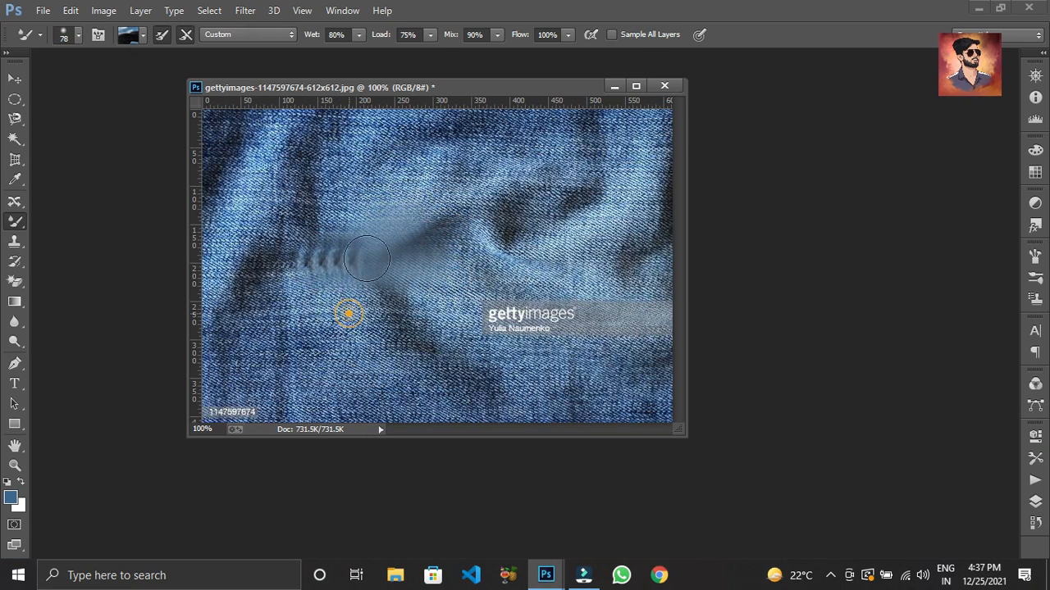
left_click_drag(277, 254, 352, 241)
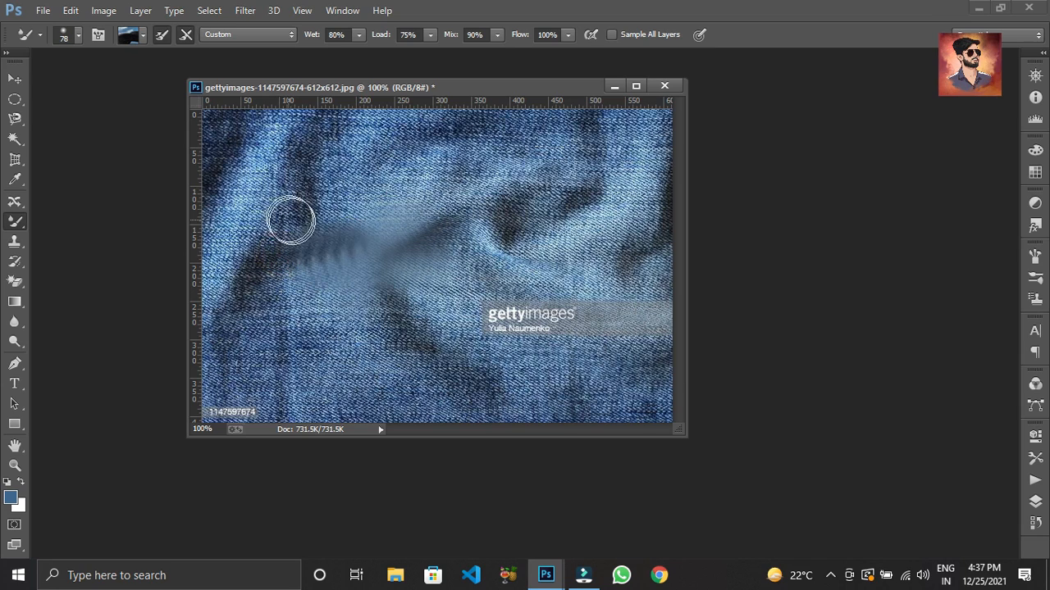
mouse_move(288, 221)
left_mouse_down()
mouse_move(335, 255)
mouse_move(382, 229)
left_mouse_up()
left_click_drag(433, 257, 369, 256)
left_click_drag(407, 194, 367, 231)
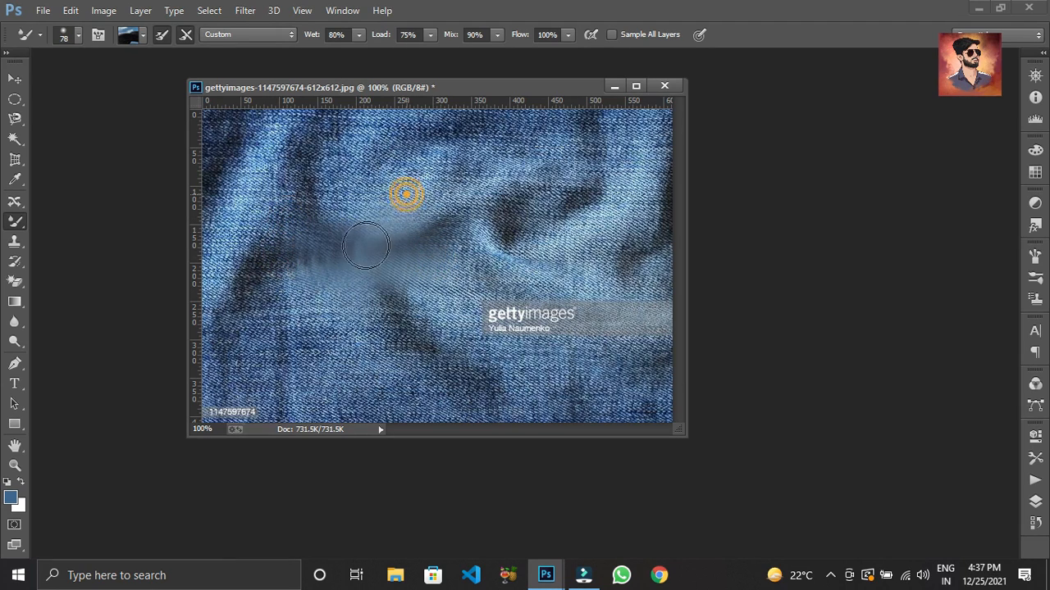
Sample paint from the denim beside the dark folds and blend it across the blurred tear area with the Mixer Brush
left_click(569, 199, "alt")
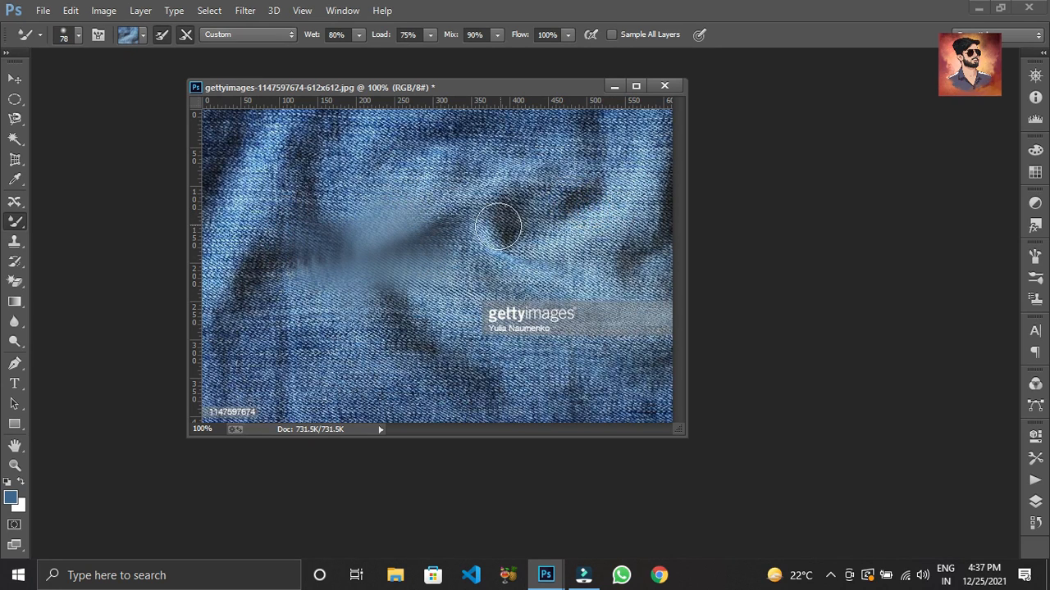
left_click_drag(390, 247, 422, 265)
left_click(286, 237, "alt")
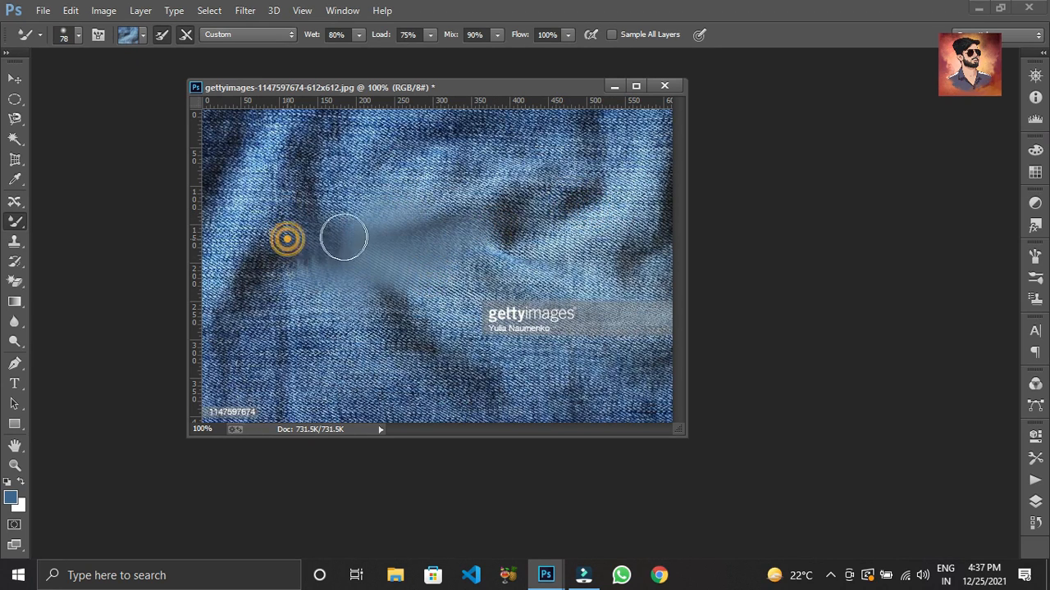
left_click_drag(293, 247, 426, 282)
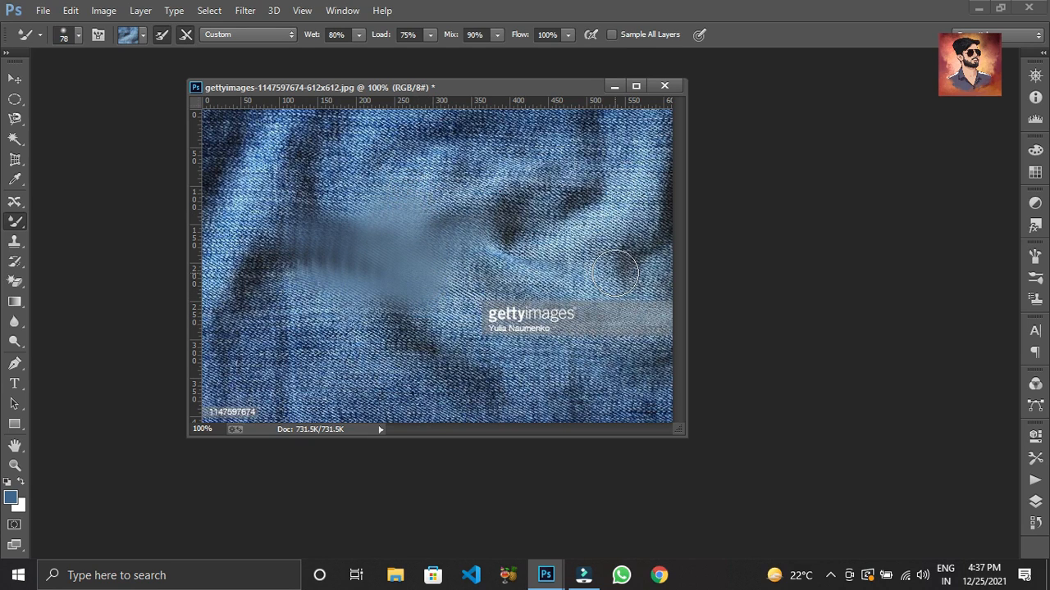
left_click(338, 35)
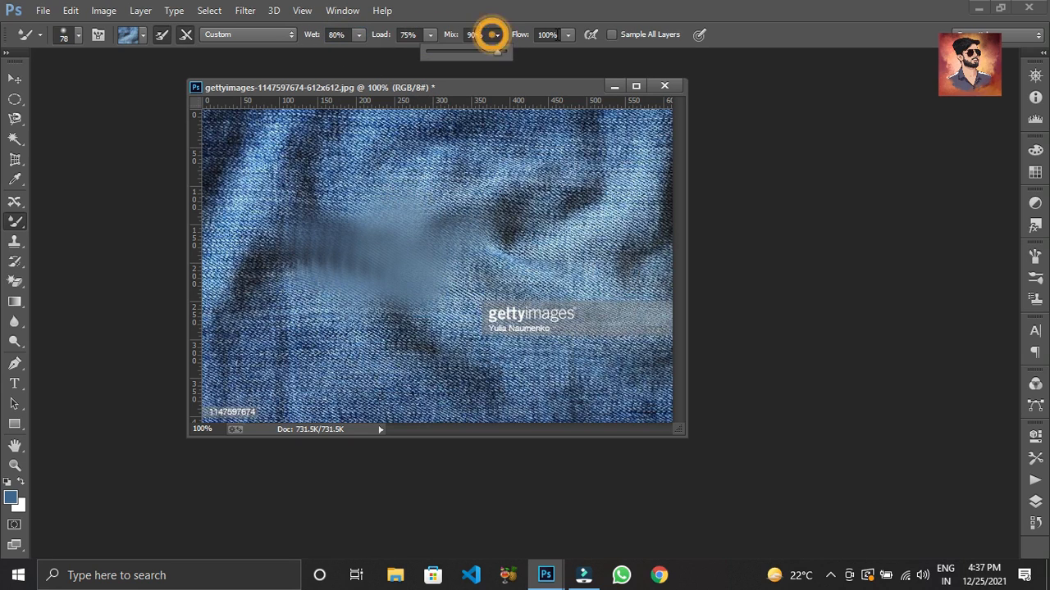
left_click(547, 33)
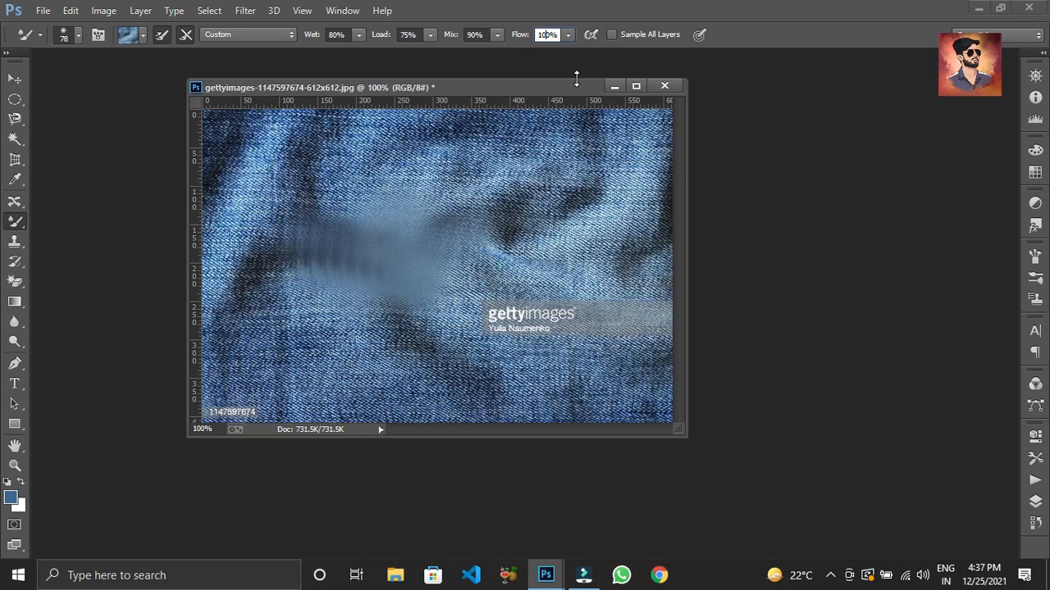
mouse_move(362, 235)
left_mouse_down()
mouse_move(328, 258)
mouse_move(307, 193)
left_mouse_up()
Paint several 21 px strokes diagonally across the denim and the blurred patch with the Clone Stamp Tool
left_click(13, 243)
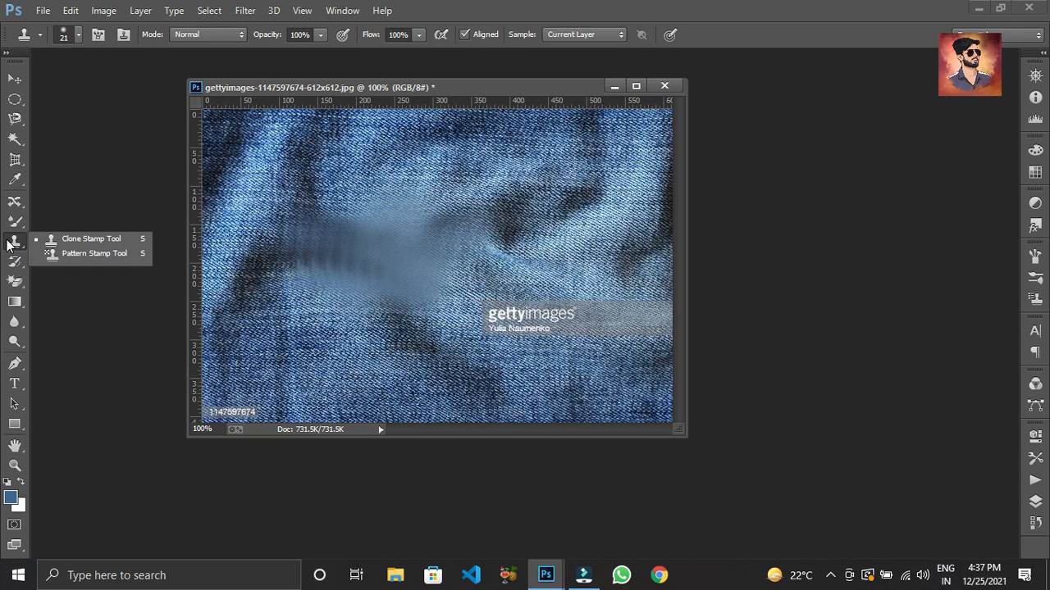
left_click(101, 236)
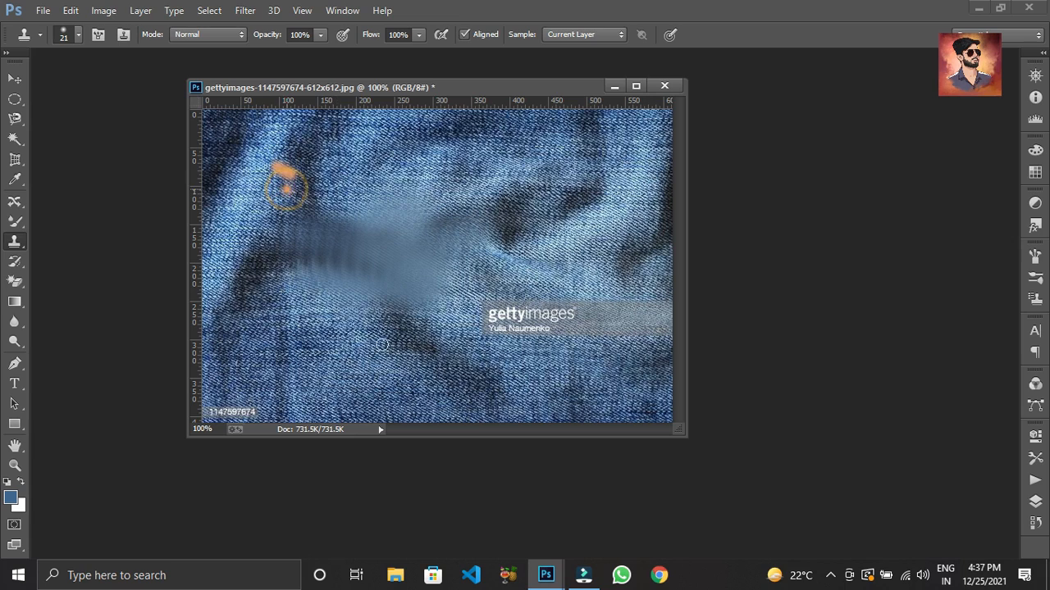
left_click_drag(285, 190, 417, 240)
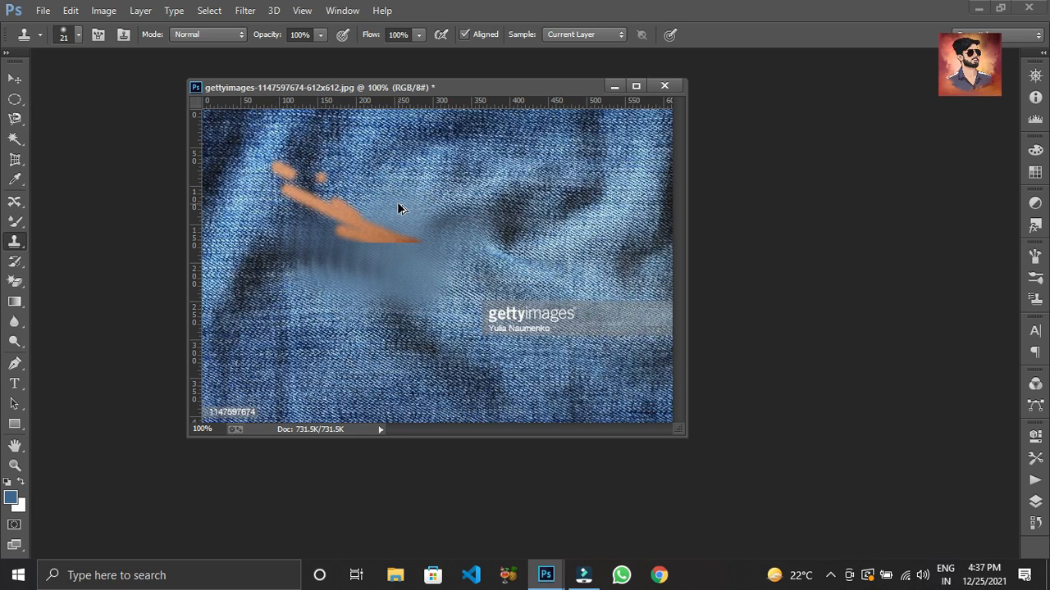
Step back and forward through the recent edits, and undo only the orange Clone Stamp strokes on the denim
key("ctrl+alt+z")
key("ctrl+alt+z")
key("ctrl+alt+z")
key("ctrl+alt+z")
key("ctrl+alt+z")
key("ctrl+alt+z")
key("ctrl+alt+z")
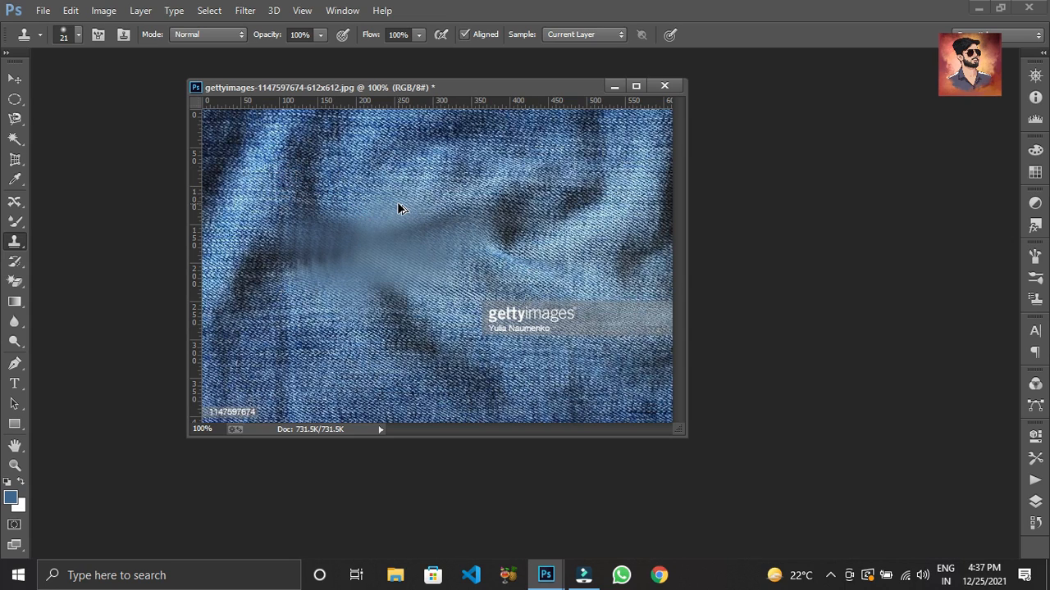
key("ctrl+alt+z")
key("ctrl+alt+z")
key("ctrl+shift+z")
key("ctrl+shift+z")
key("ctrl+shift+z")
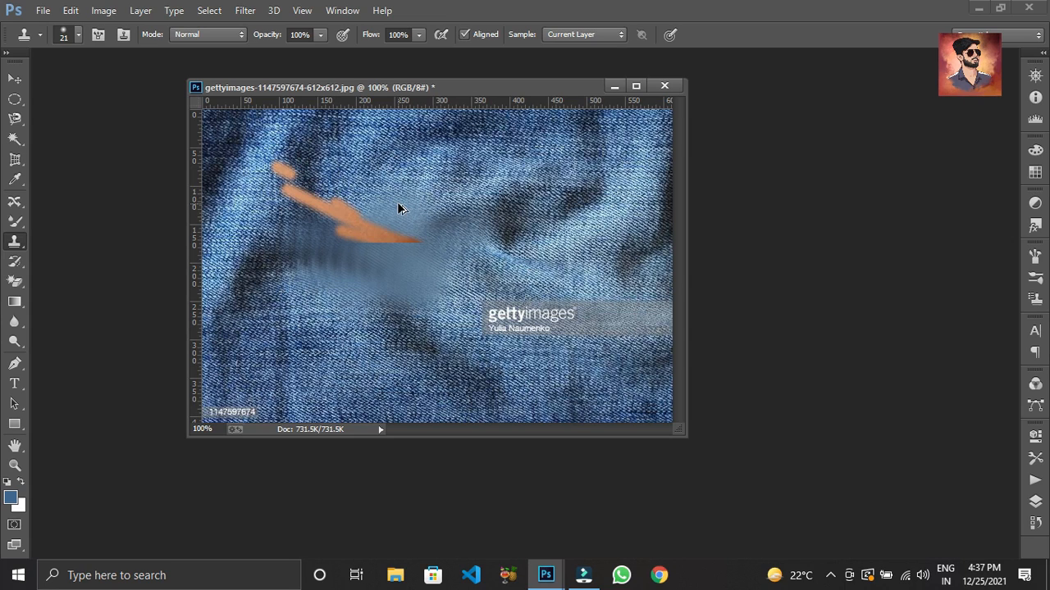
key("ctrl+alt+z")
key("ctrl+alt+z")
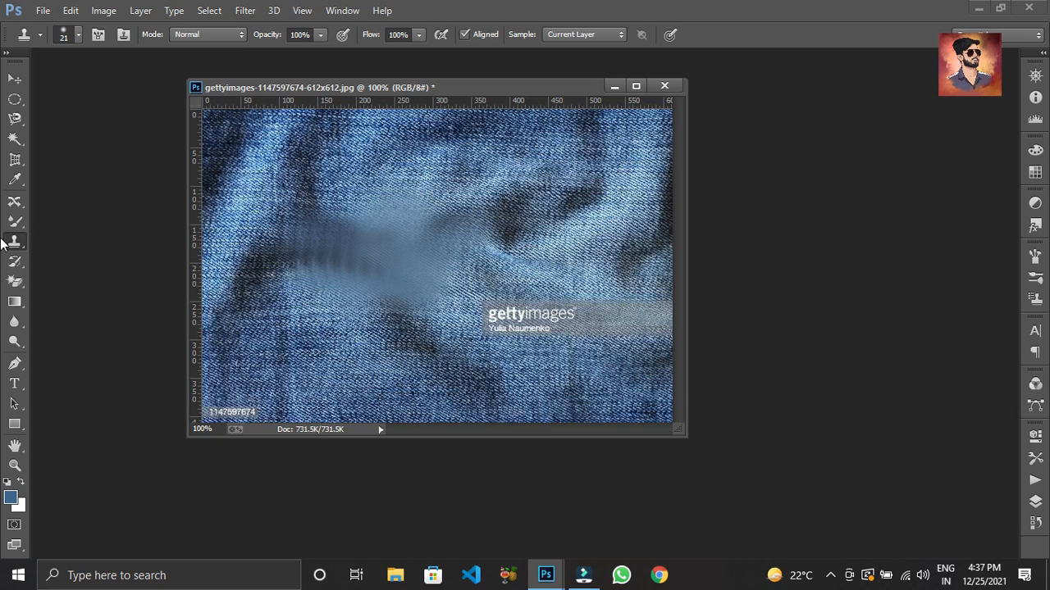
Set the History Brush Tool to 296 px and paint over the blurred patch to restore the original torn denim
right_click(14, 243)
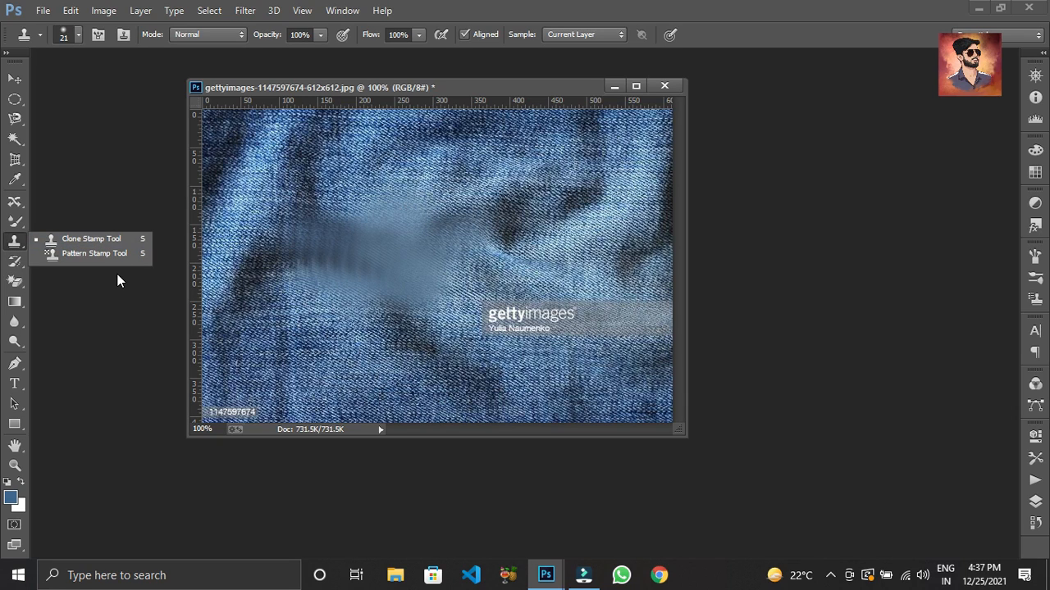
left_click(13, 260)
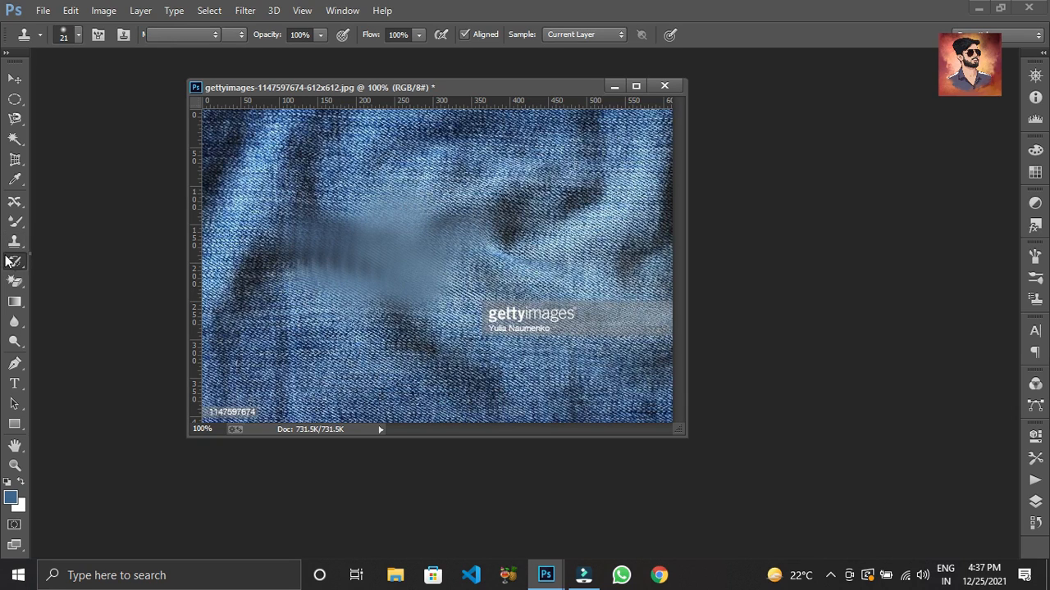
right_click(14, 261)
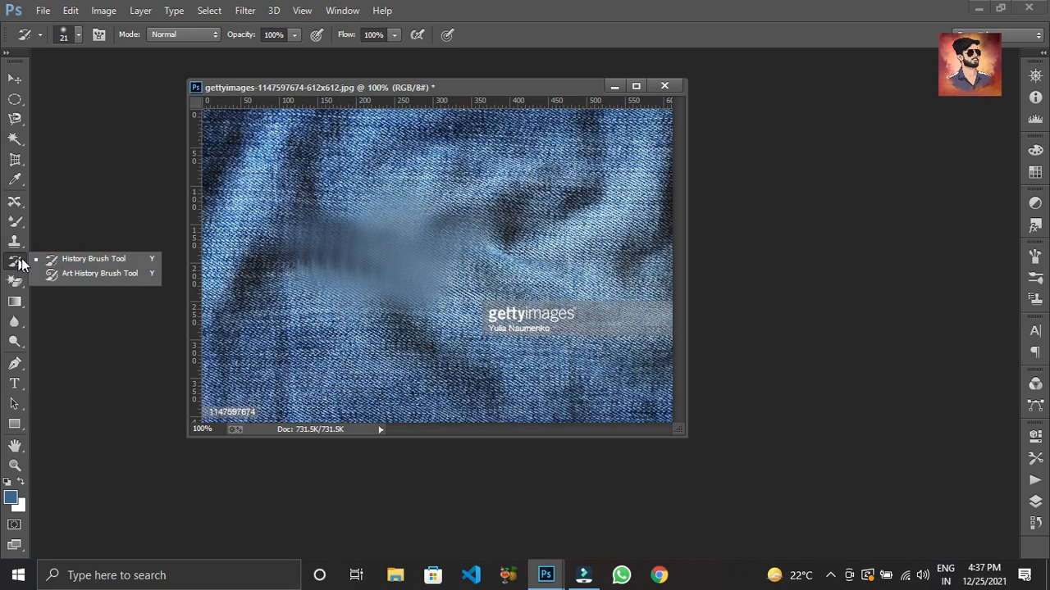
left_click(123, 260)
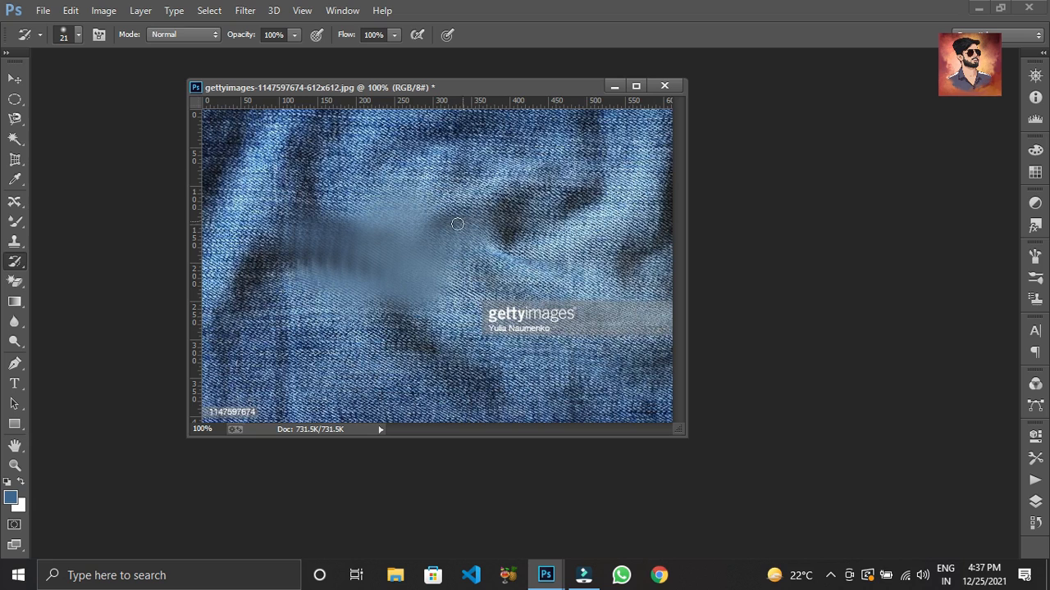
right_click(484, 184)
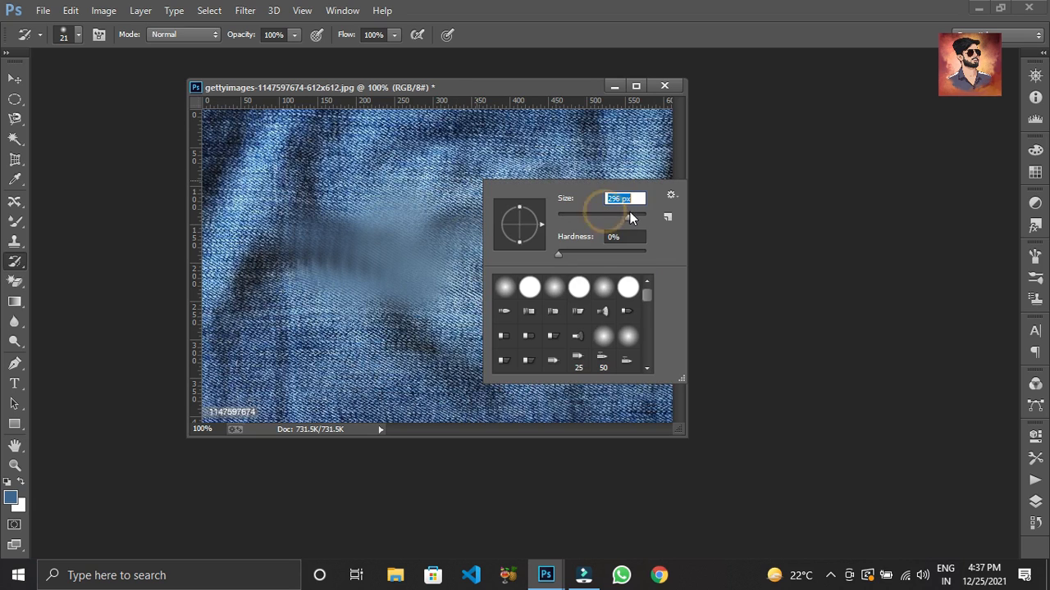
left_click(364, 206)
left_click_drag(363, 206, 398, 234)
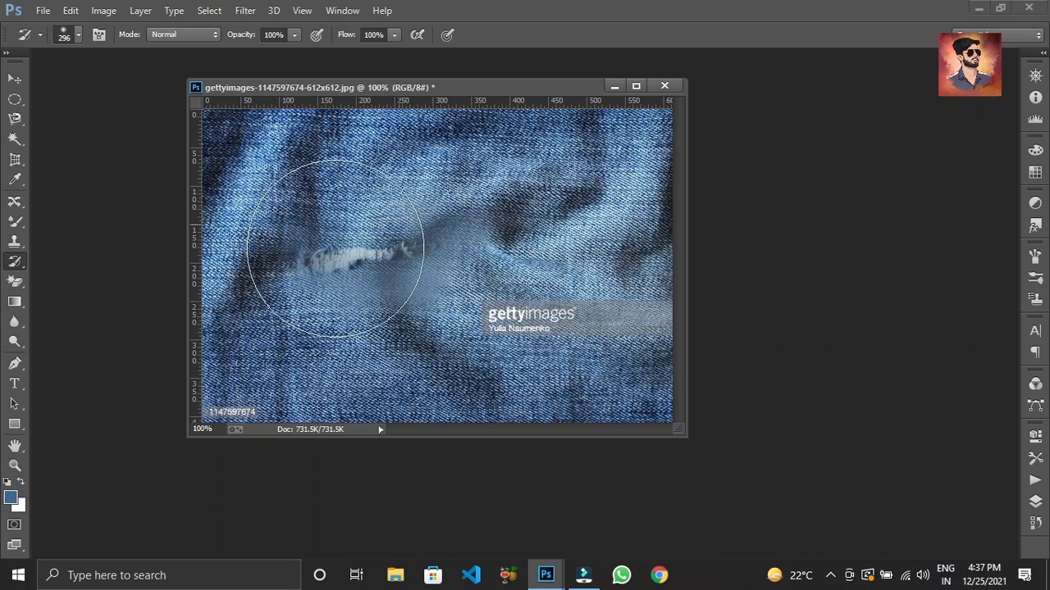
mouse_move(334, 248)
left_mouse_down()
mouse_move(272, 247)
mouse_move(394, 272)
mouse_move(291, 224)
mouse_move(388, 293)
mouse_move(410, 222)
left_mouse_up()
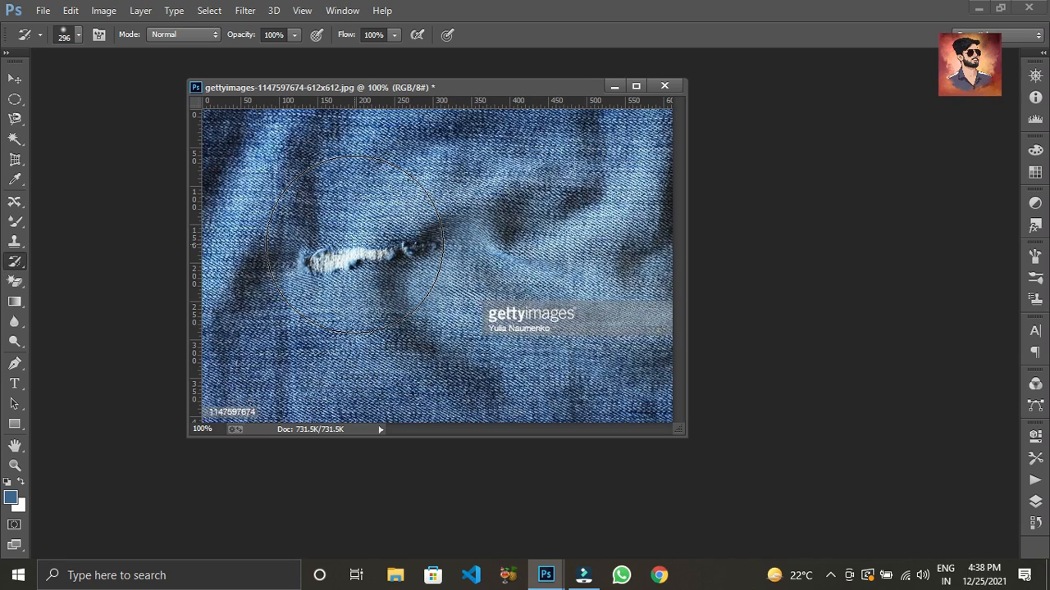
Paint over the start of the tear with the Art History Brush Tool at 21 px in the Tight Short style
right_click(16, 265)
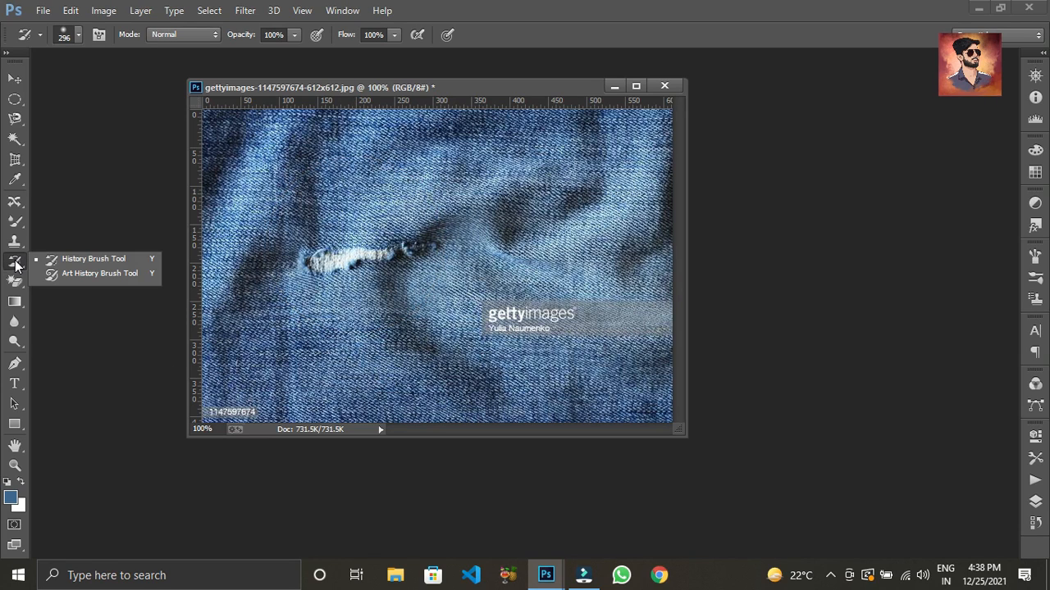
left_click(100, 273)
mouse_move(364, 242)
left_mouse_down()
mouse_move(341, 260)
mouse_move(281, 227)
mouse_move(283, 275)
left_mouse_up()
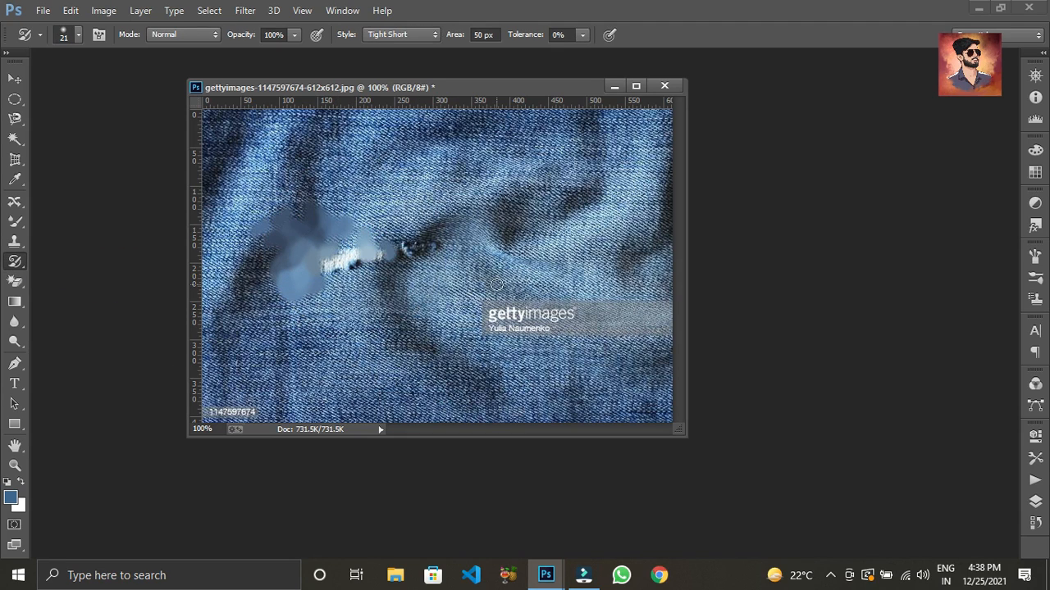
Undo the Art History Brush and History Brush strokes on the denim
key("ctrl+alt+z")
key("ctrl+alt+z")
key("ctrl+alt+z")
key("ctrl+alt+z")
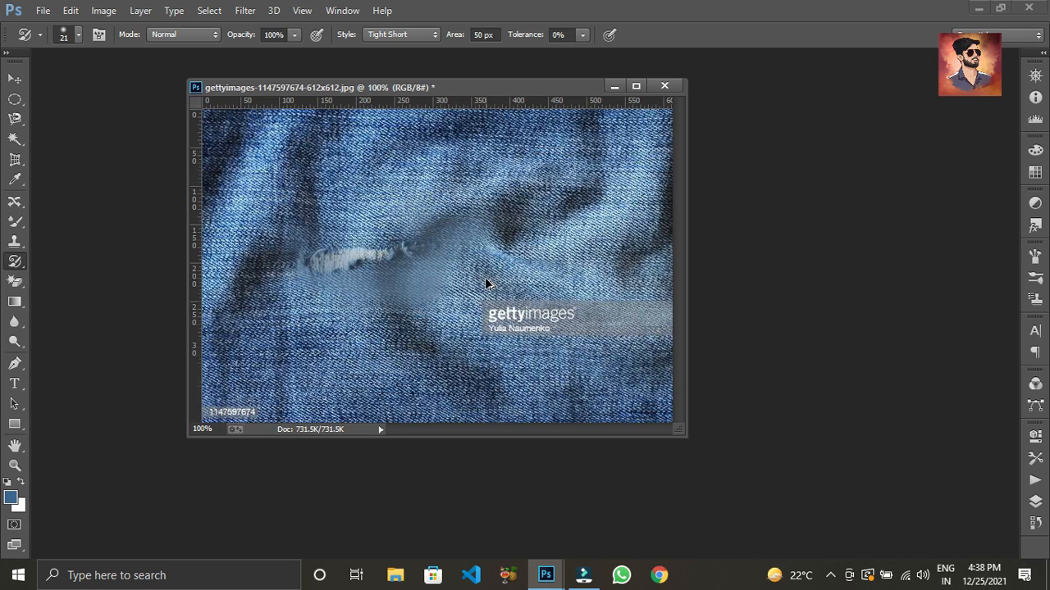
Switch to the Eraser Tool and erase a diagonal 13 px stroke across the denim above the blurred patch
left_click(16, 282)
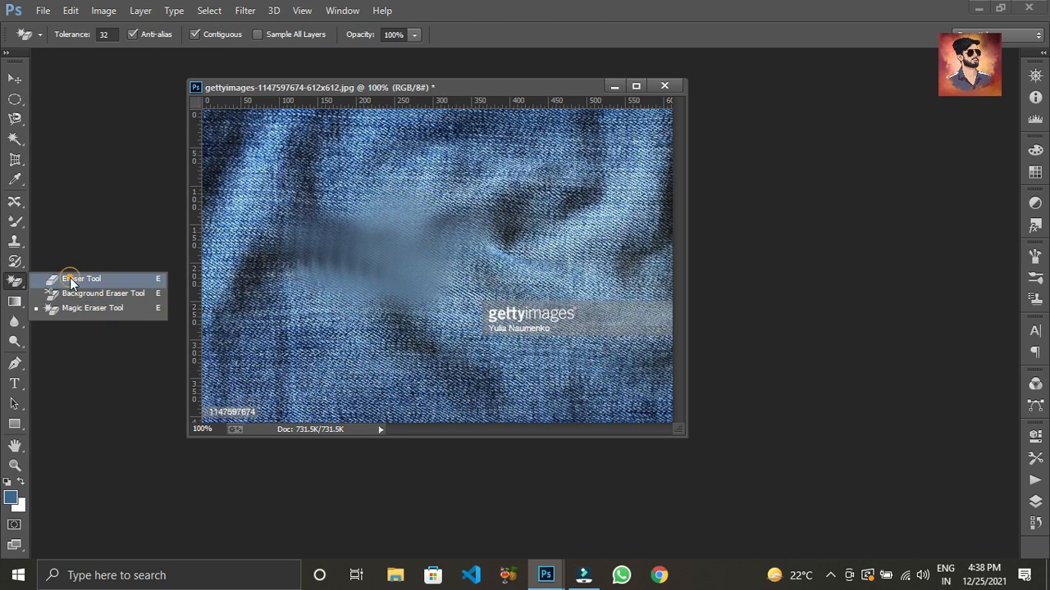
left_click(71, 281)
left_click_drag(303, 147, 414, 182)
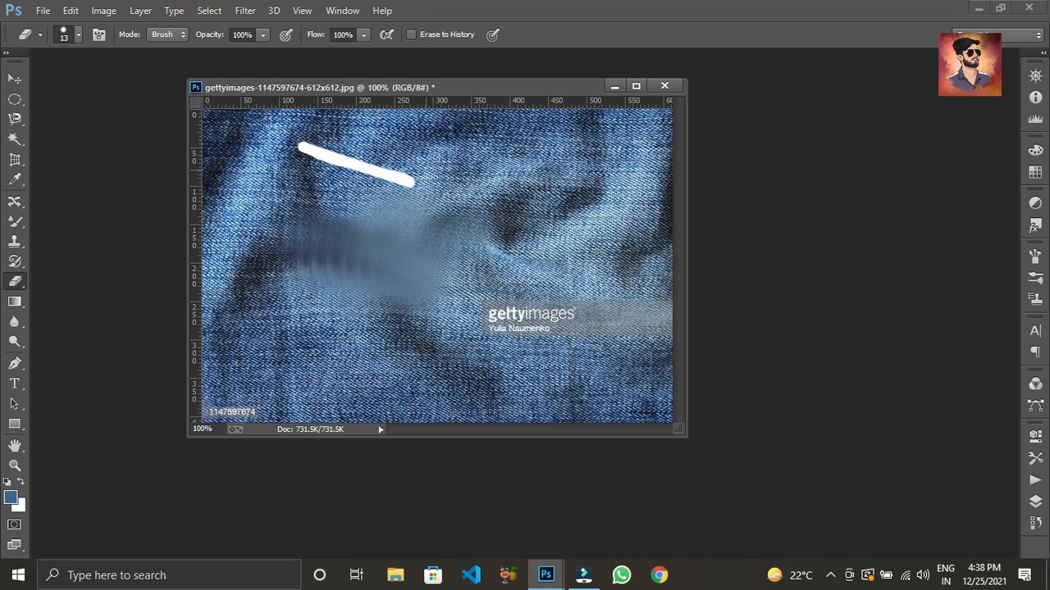
Set the Eraser Tool's size to 163 px and erase the upper part of the denim photo across its full width
right_click(490, 178)
key("Return")
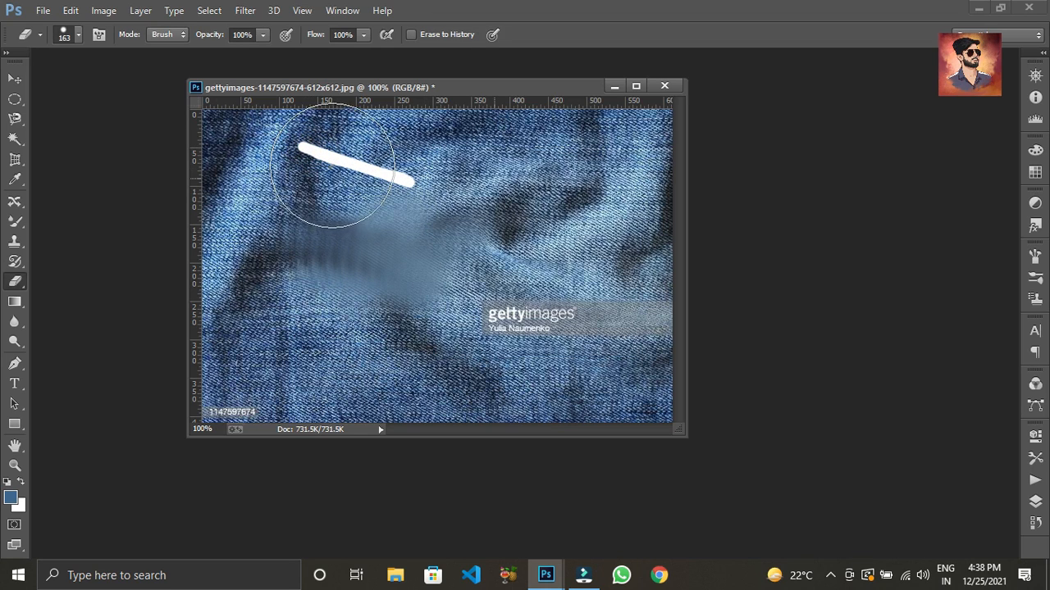
mouse_move(337, 173)
left_mouse_down()
mouse_move(388, 172)
mouse_move(253, 126)
mouse_move(489, 127)
left_mouse_up()
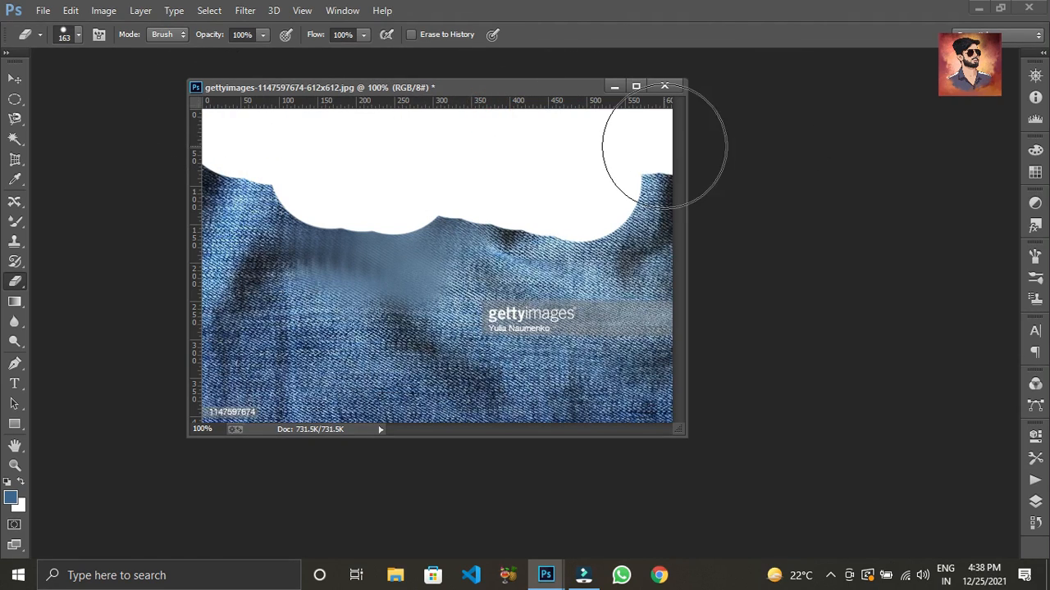
Erase the denim remaining along the photo's upper edge with the 163 px Eraser Tool
mouse_move(665, 145)
left_mouse_down()
mouse_move(630, 177)
mouse_move(572, 178)
mouse_move(261, 148)
left_mouse_up()
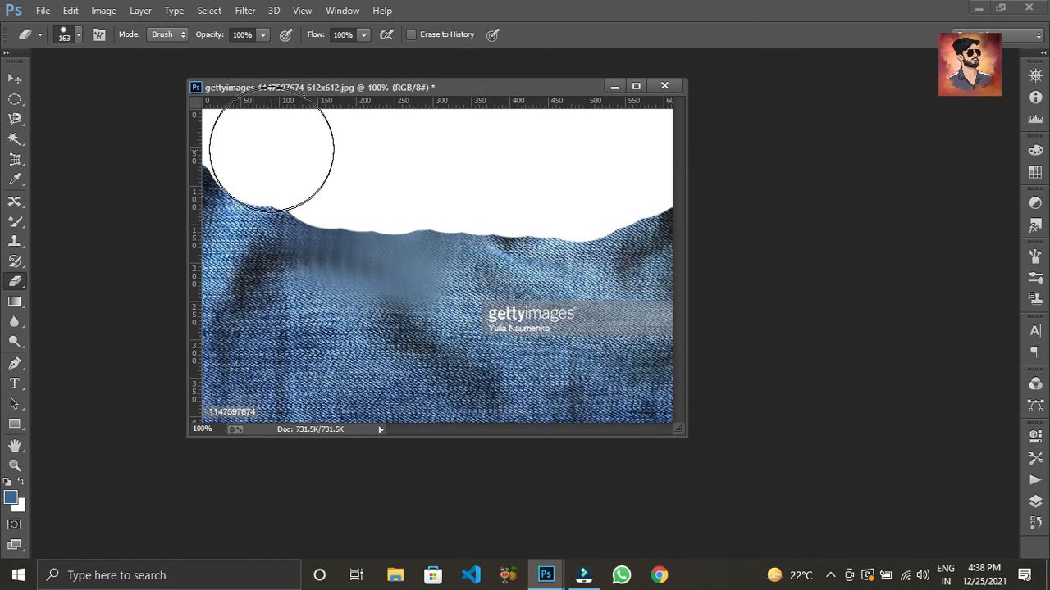
left_click(831, 575)
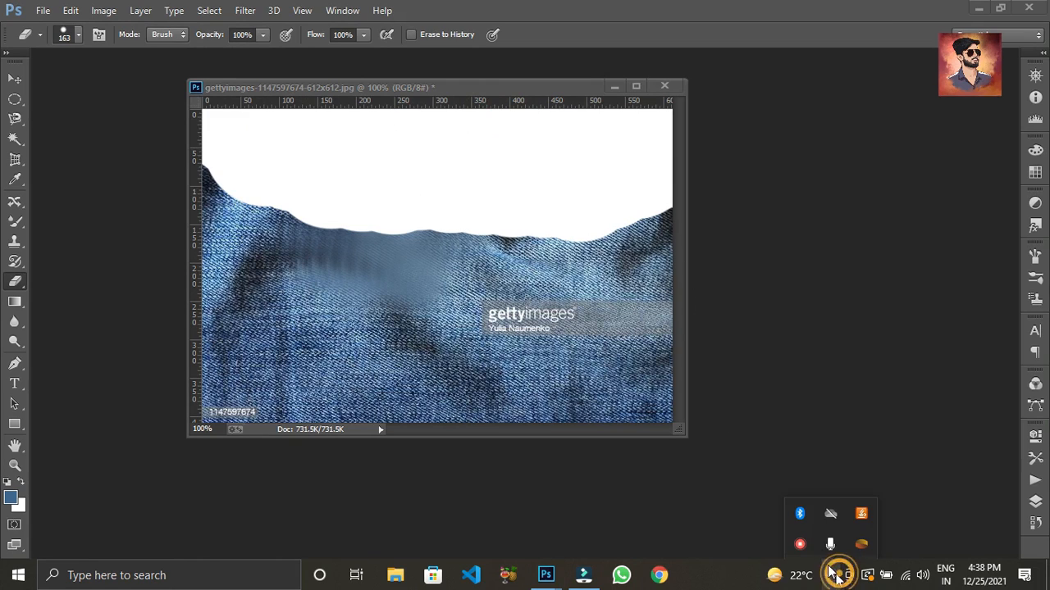
right_click(799, 540)
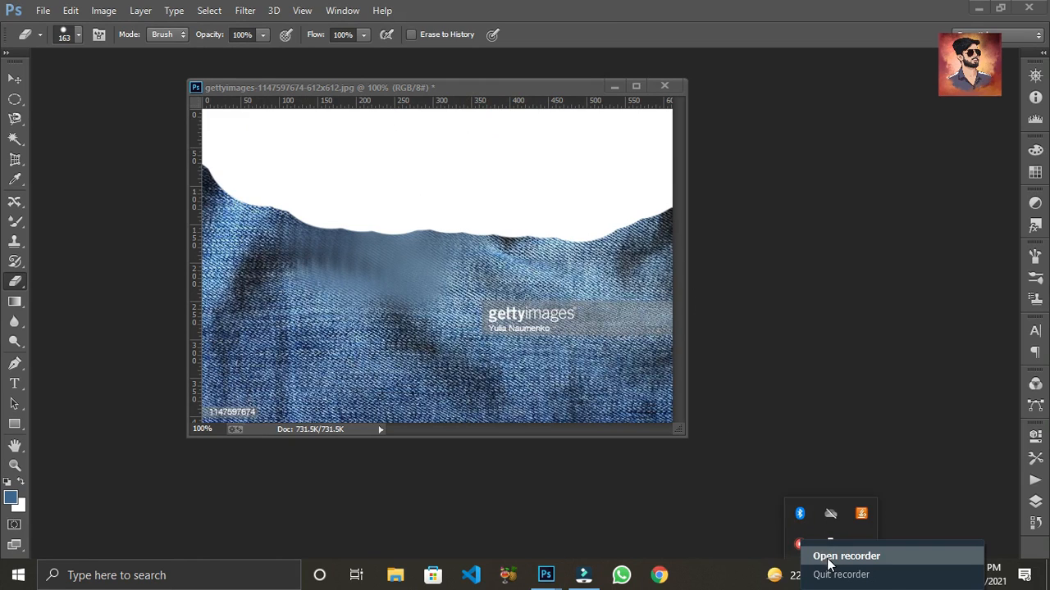
left_click(818, 557)
left_click(848, 531)
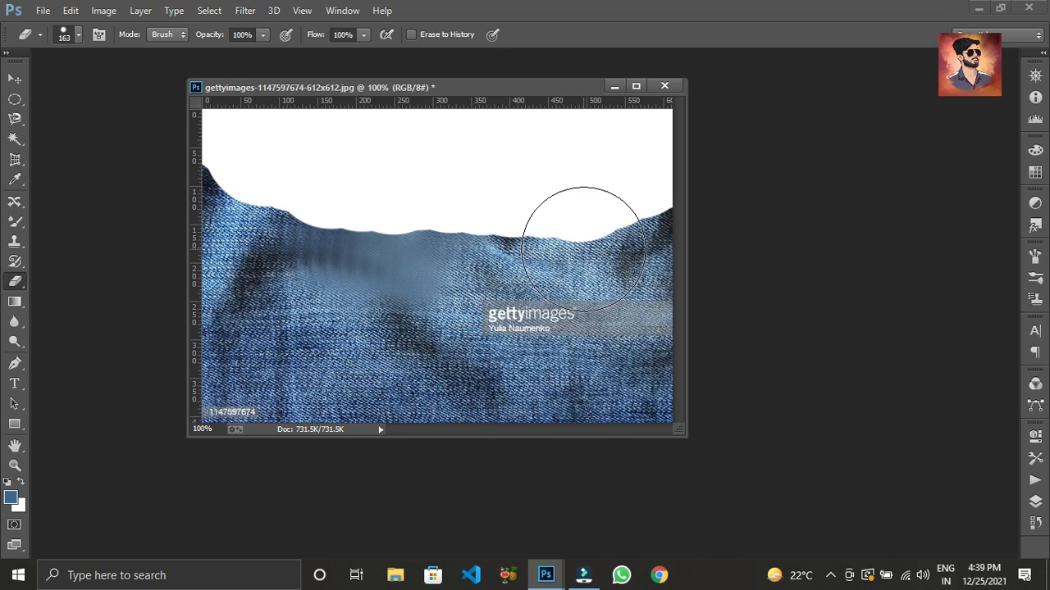
Erase the denim down to about mid-height, and set the Eraser Tool's size to 54 px to erase one round spot below
mouse_move(582, 248)
left_mouse_down()
mouse_move(574, 227)
mouse_move(342, 175)
mouse_move(169, 235)
mouse_move(261, 195)
mouse_move(254, 246)
mouse_move(487, 235)
mouse_move(425, 195)
left_mouse_up()
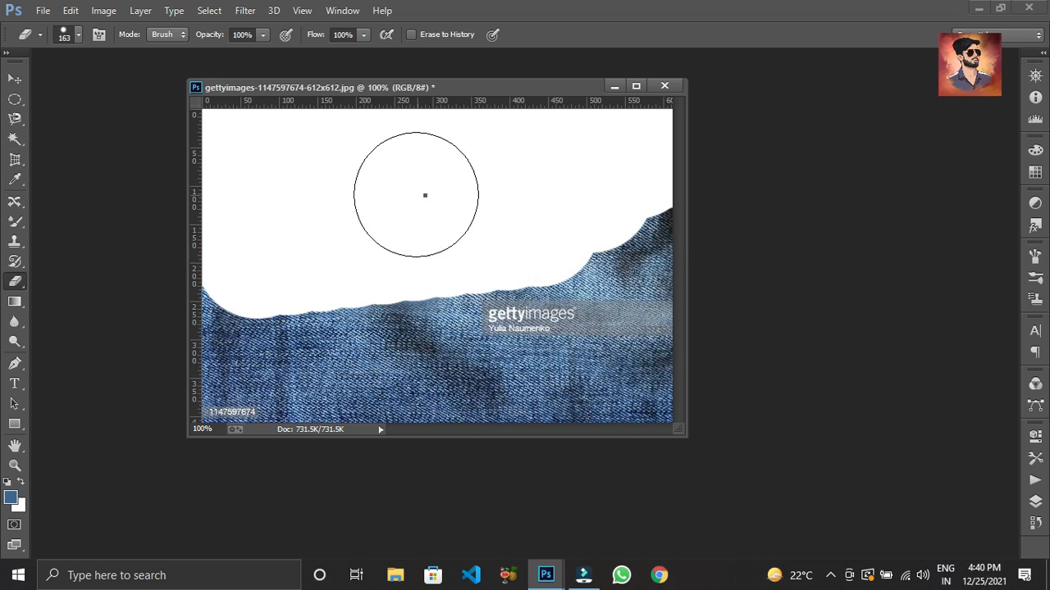
right_click(425, 196)
left_click_drag(518, 220, 424, 253)
left_click(286, 345)
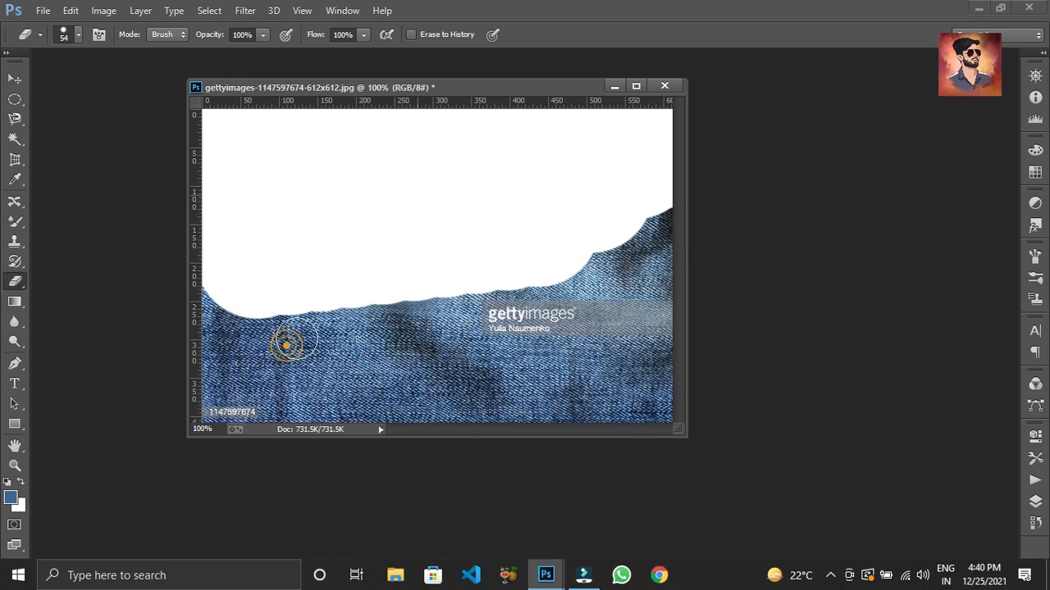
left_click(286, 345)
Set the Eraser Tool to 153 px with 7% hardness and erase soft-edged patches across the remaining denim and watermark
right_click(425, 194)
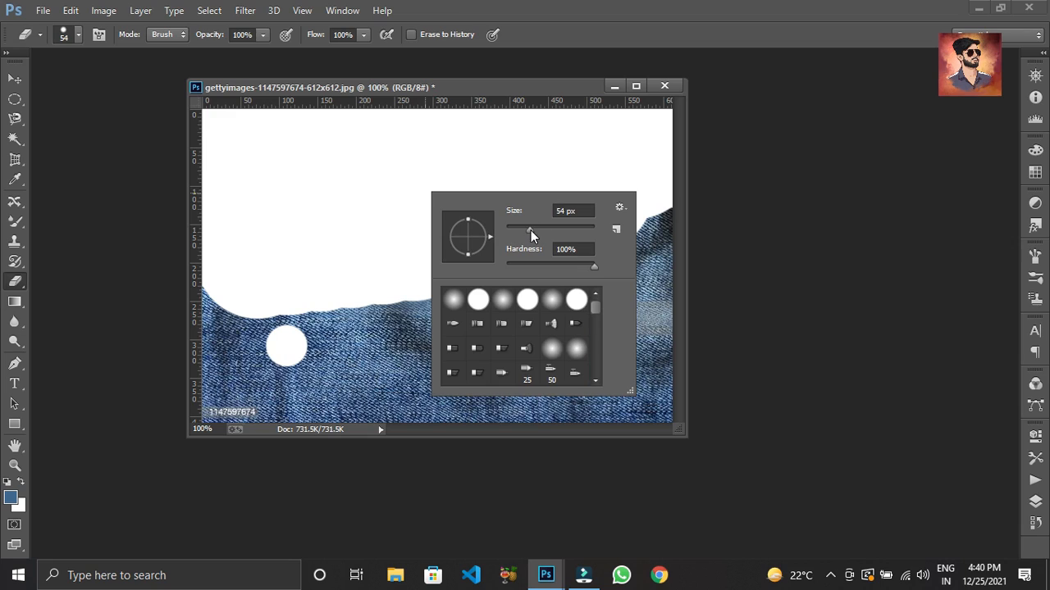
left_click_drag(530, 230, 526, 231)
double_click(566, 210)
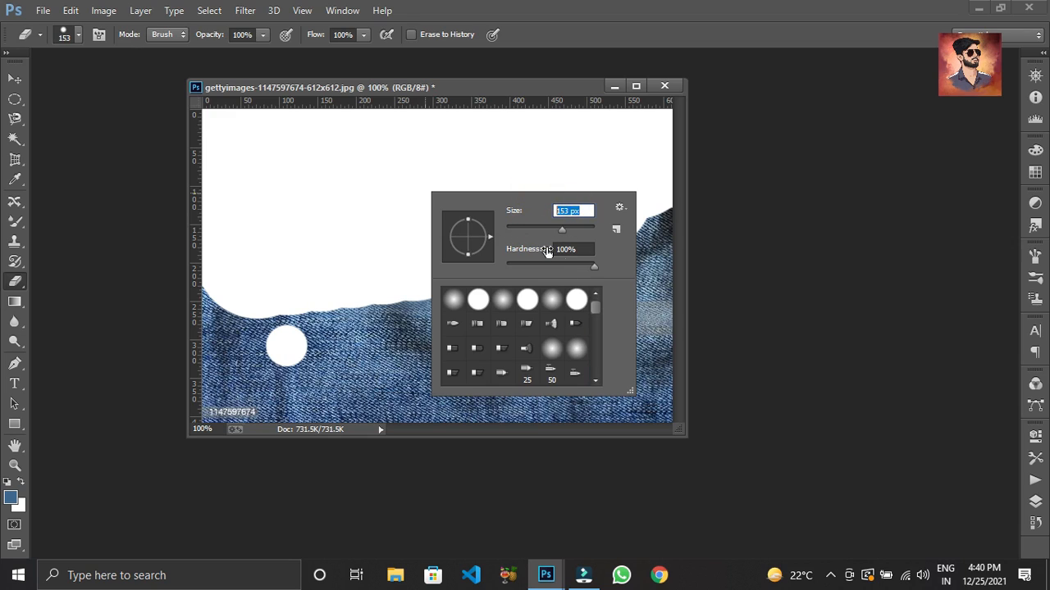
left_click_drag(554, 266, 507, 277)
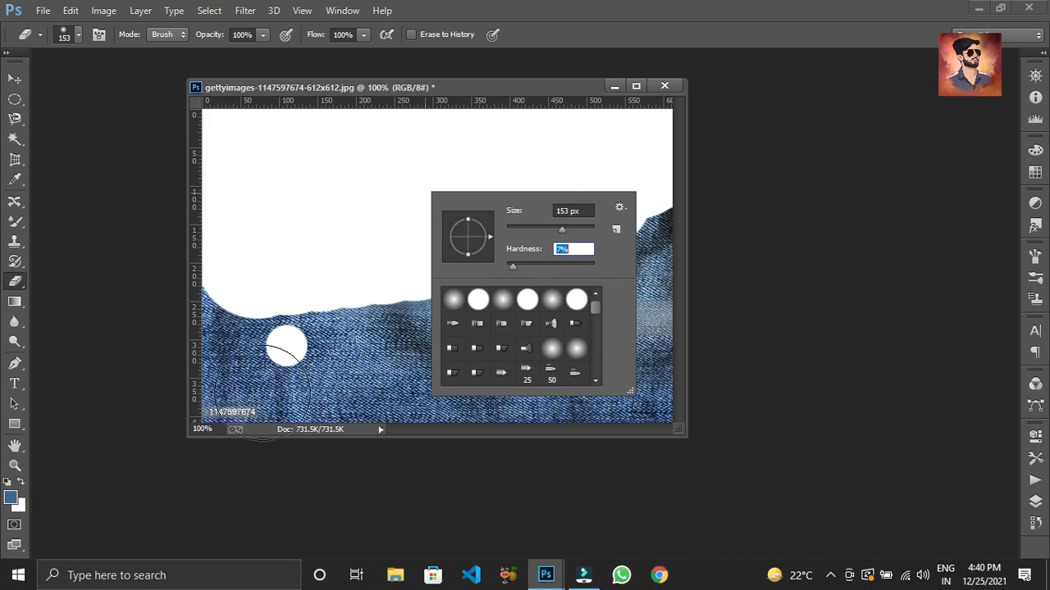
left_click(344, 348)
mouse_move(375, 351)
left_mouse_down()
mouse_move(597, 317)
mouse_move(627, 242)
mouse_move(590, 268)
mouse_move(650, 269)
left_mouse_up()
Restore the Eraser Tool's hard edge and erase all the remaining denim until the canvas is blank
right_click(484, 192)
left_click(330, 341)
left_click_drag(330, 341, 263, 282)
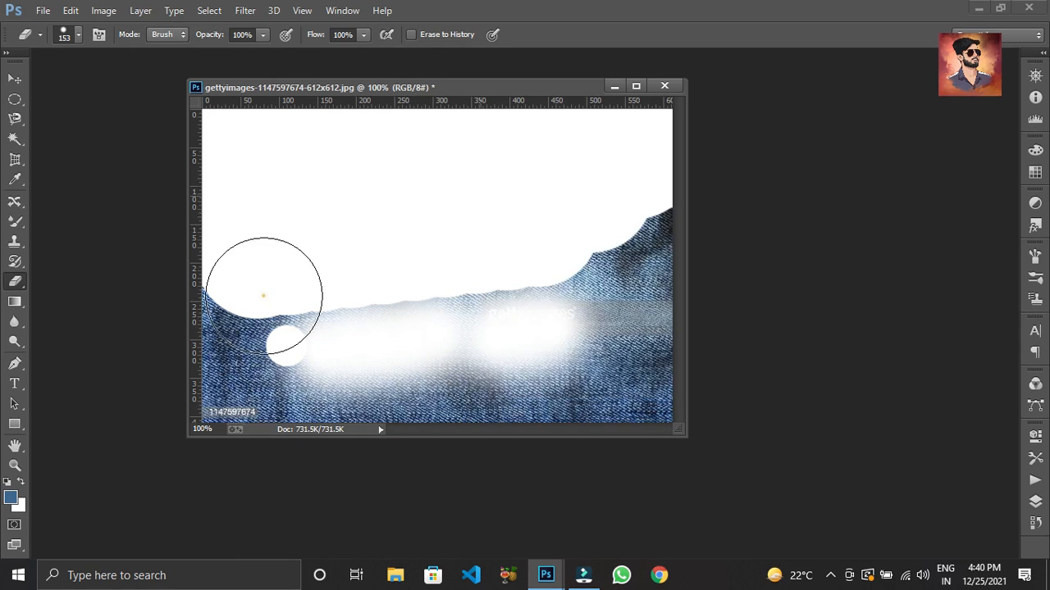
left_click(293, 294)
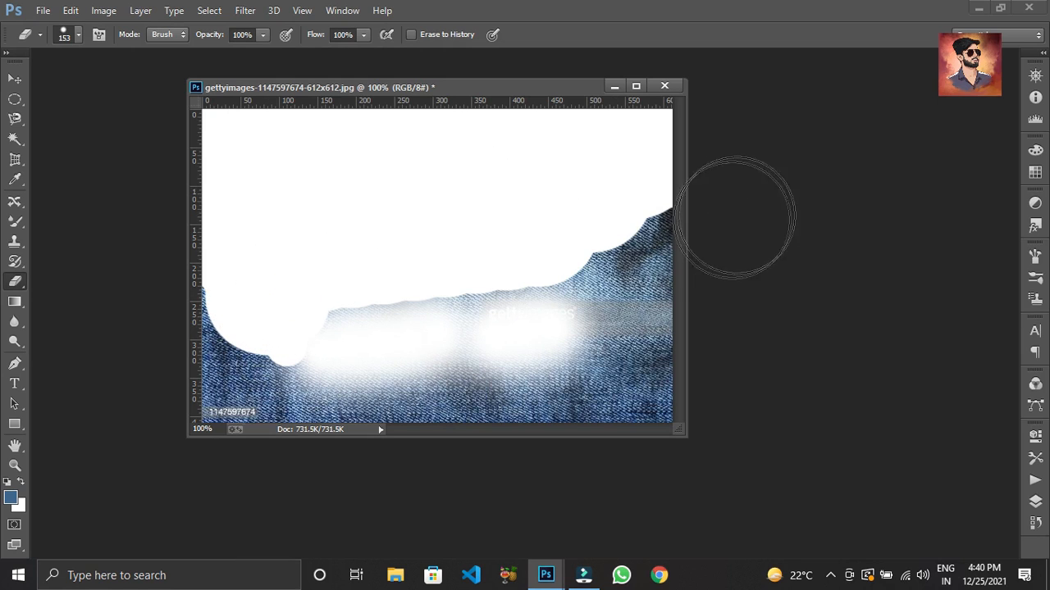
mouse_move(750, 200)
left_mouse_down()
mouse_move(571, 289)
mouse_move(263, 255)
mouse_move(81, 250)
mouse_move(111, 294)
mouse_move(313, 352)
mouse_move(573, 326)
mouse_move(660, 351)
mouse_move(554, 419)
mouse_move(273, 389)
mouse_move(228, 386)
left_mouse_up()
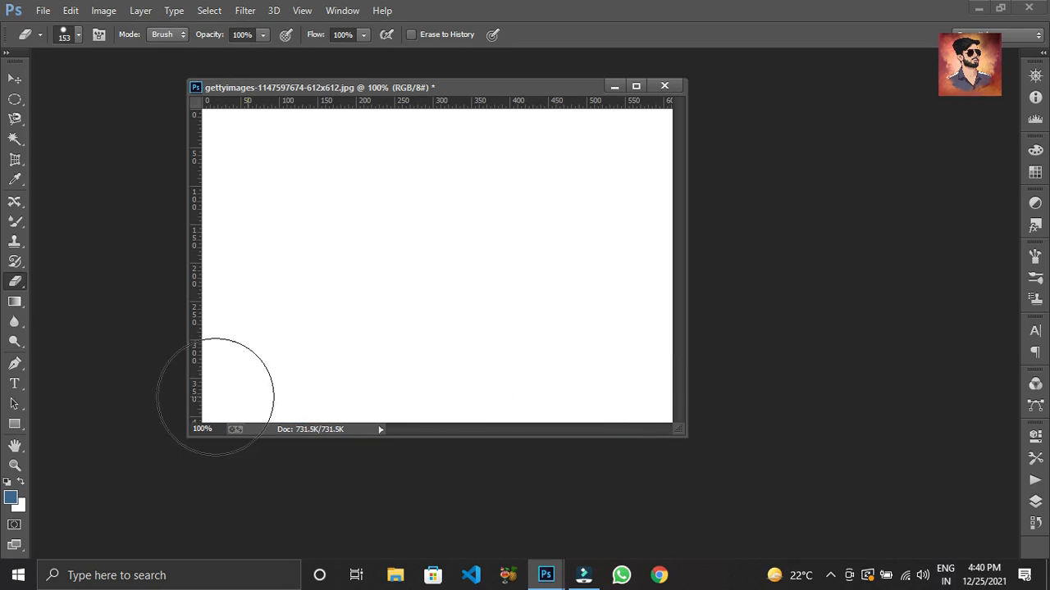
Switch to the Background Eraser Tool and close the denim photo without saving it
right_click(15, 283)
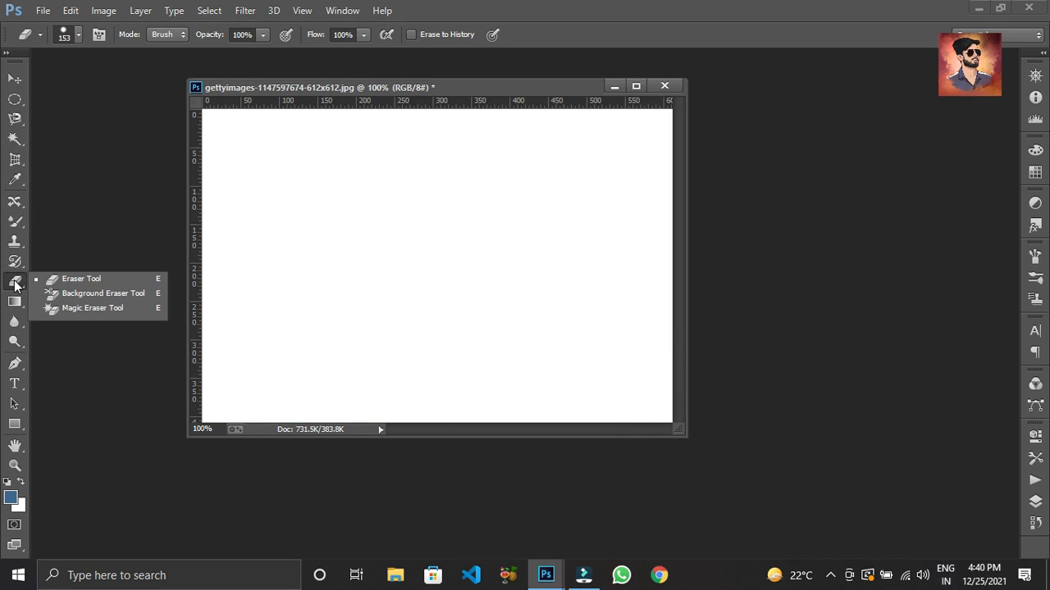
left_click(81, 295)
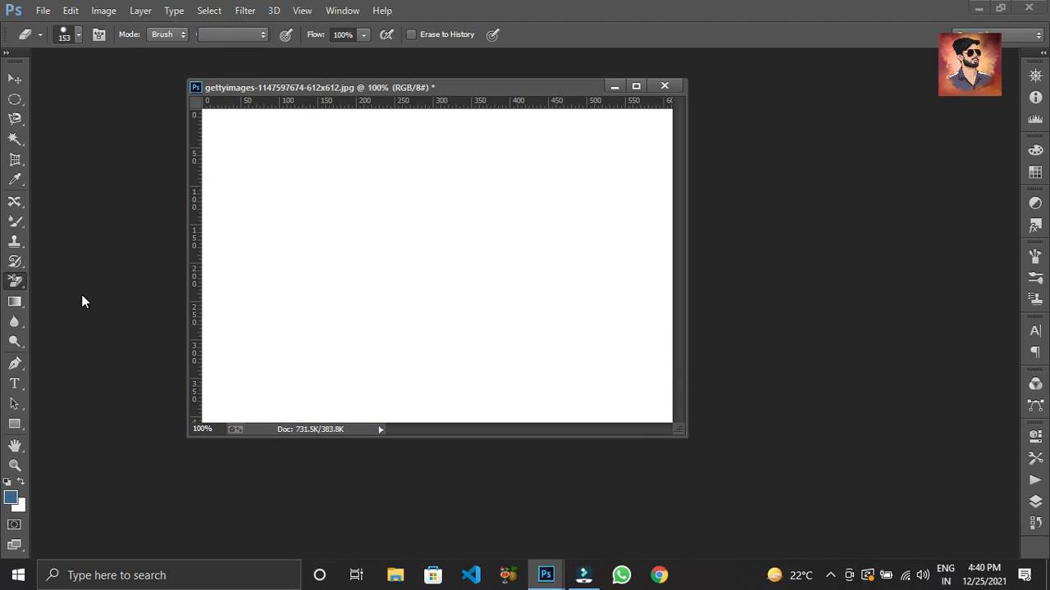
left_click(665, 86)
left_click(554, 236)
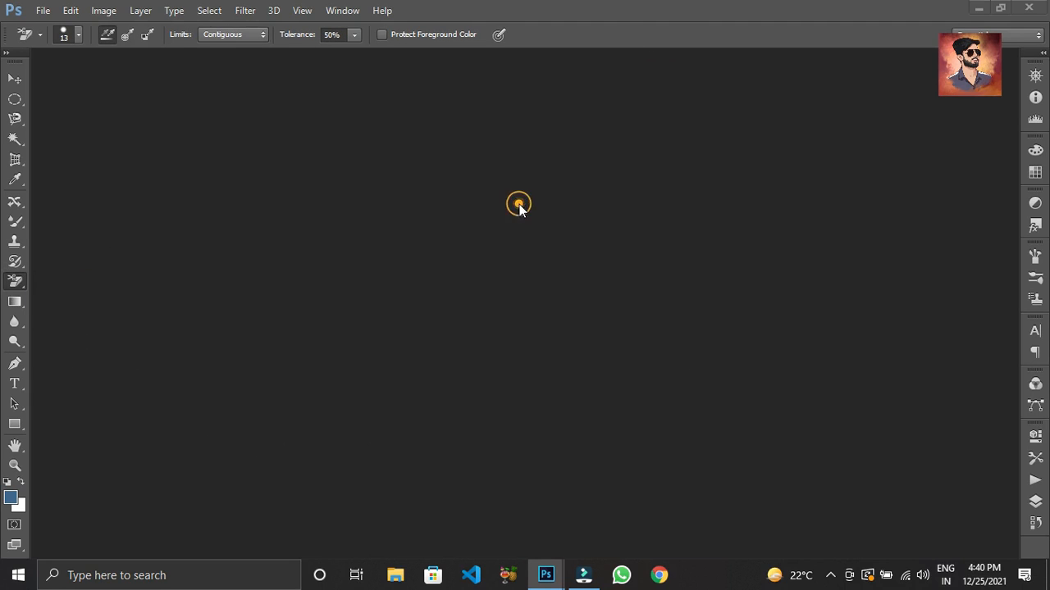
Open the Photography image from the pictures folder on the Desktop
double_click(516, 202)
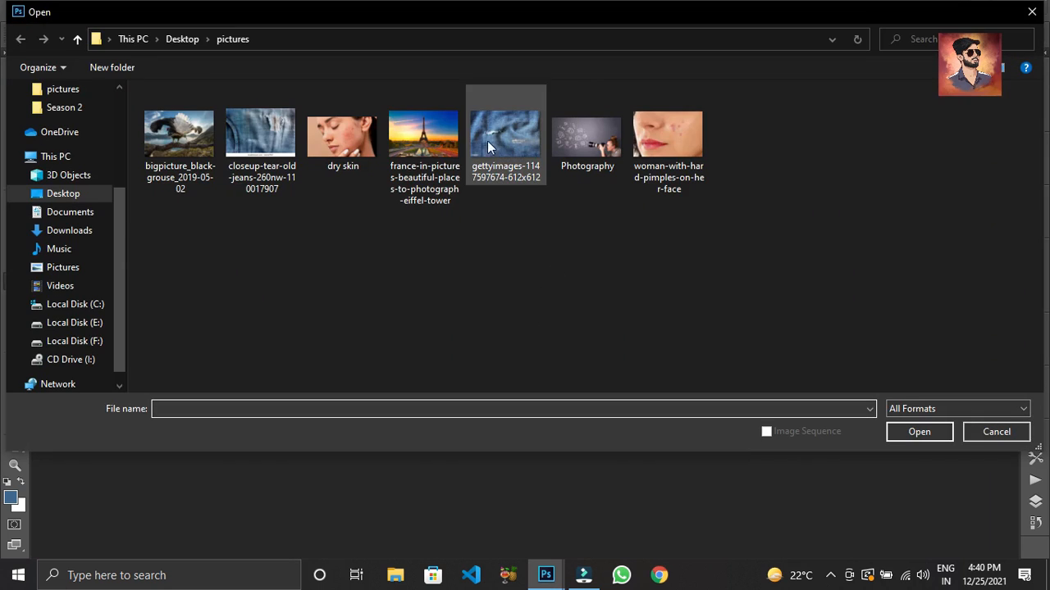
left_click(587, 137)
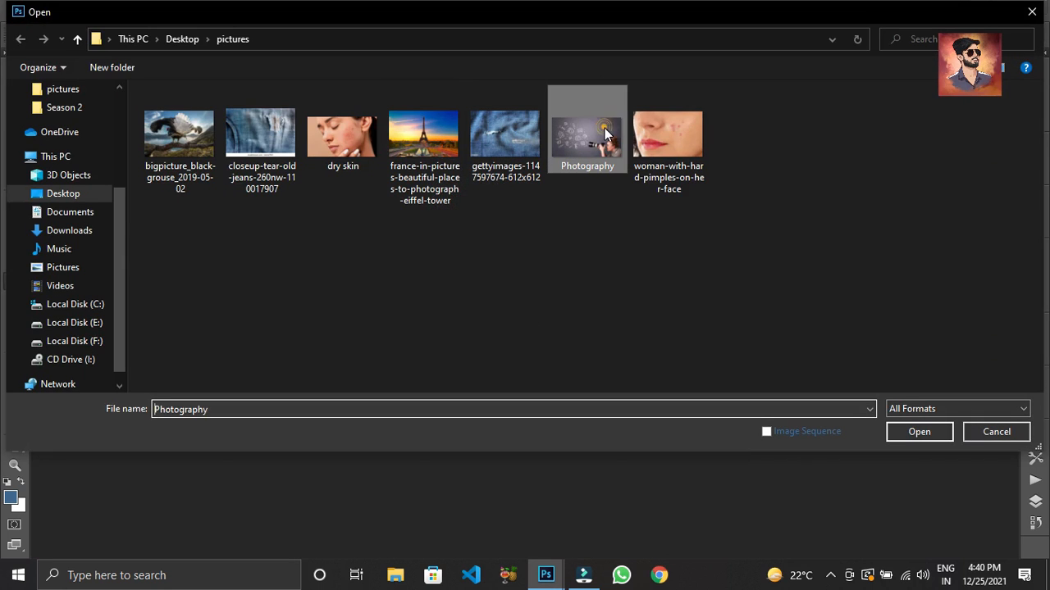
left_click(912, 432)
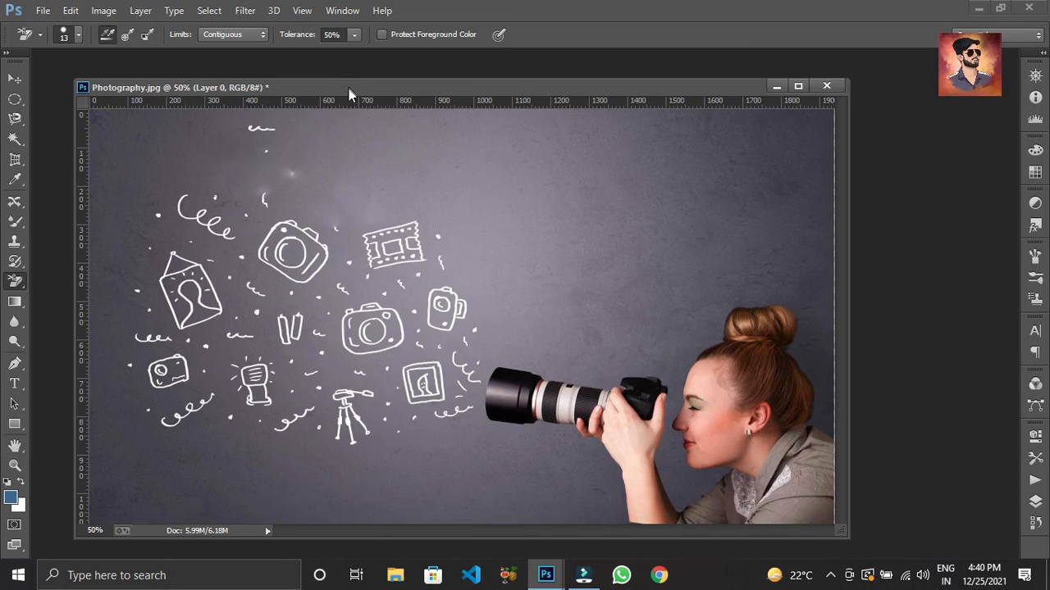
Set the Background Eraser Tool's size to 370 px and erase the grey background across the upper part of the photo
left_click(543, 225)
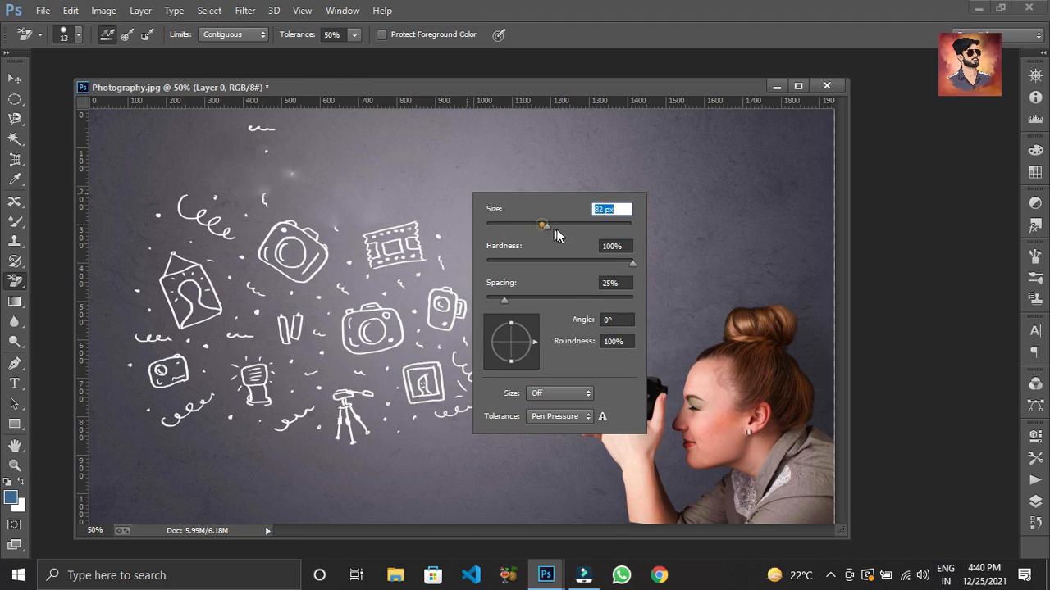
left_click(709, 195)
left_click(709, 194)
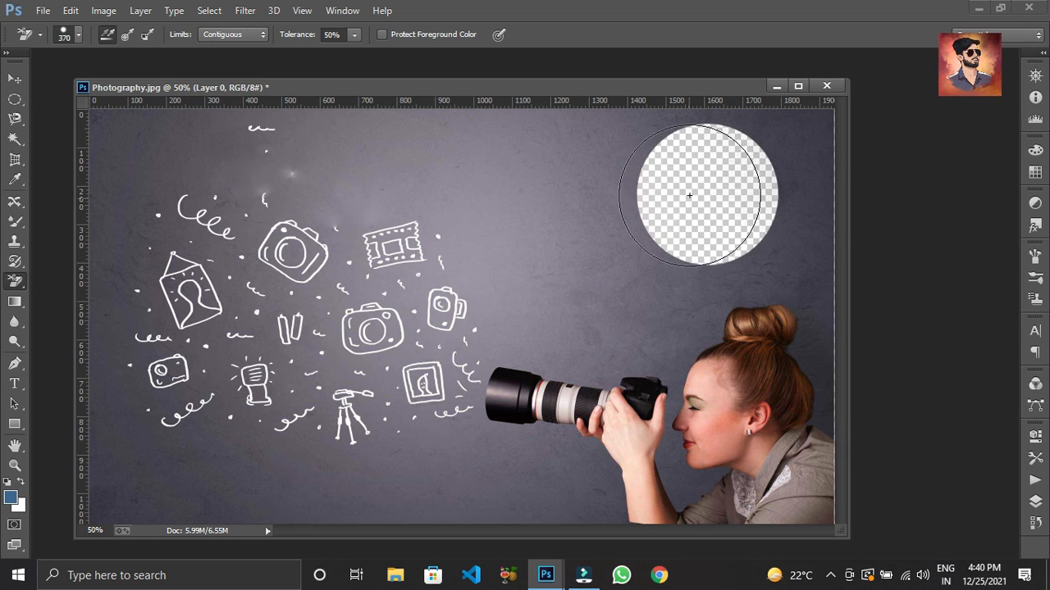
mouse_move(675, 159)
left_mouse_down()
mouse_move(527, 136)
mouse_move(421, 136)
mouse_move(598, 136)
mouse_move(787, 171)
mouse_move(370, 122)
mouse_move(146, 118)
mouse_move(111, 151)
mouse_move(139, 206)
mouse_move(106, 215)
mouse_move(680, 244)
mouse_move(714, 191)
mouse_move(804, 199)
mouse_move(314, 236)
mouse_move(230, 178)
mouse_move(402, 182)
mouse_move(623, 261)
left_mouse_up()
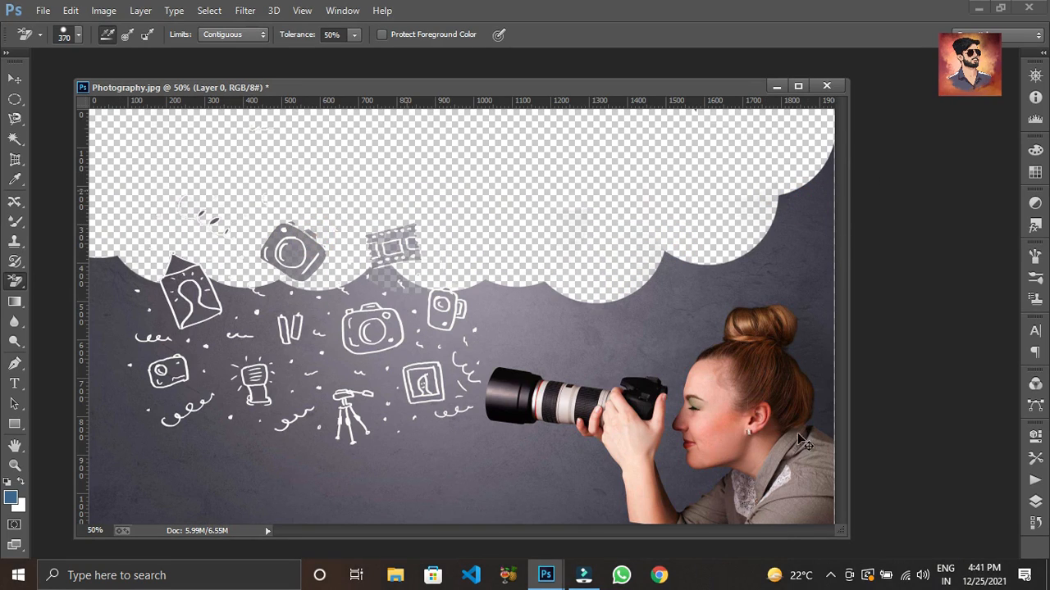
Duplicate Layer 0, hide the original and delete it so only the copy remains
left_click(1035, 503)
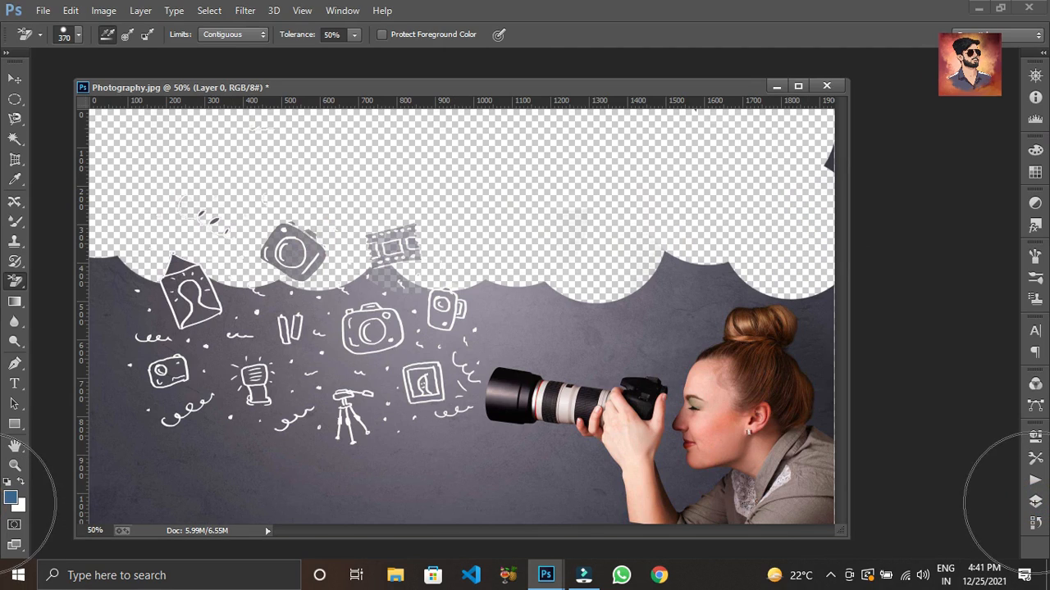
key("ctrl+j")
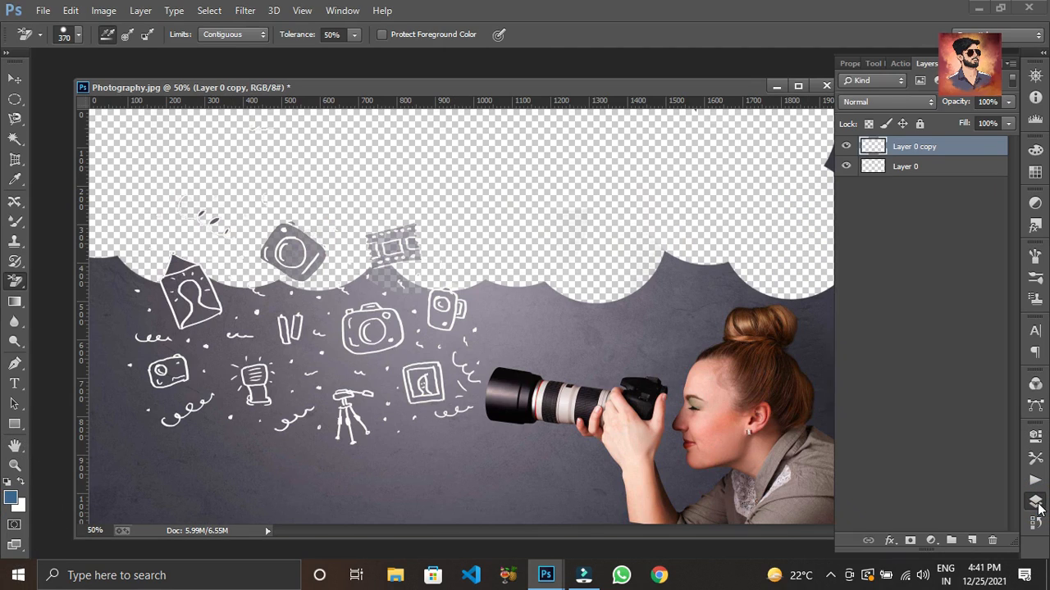
left_click(844, 166)
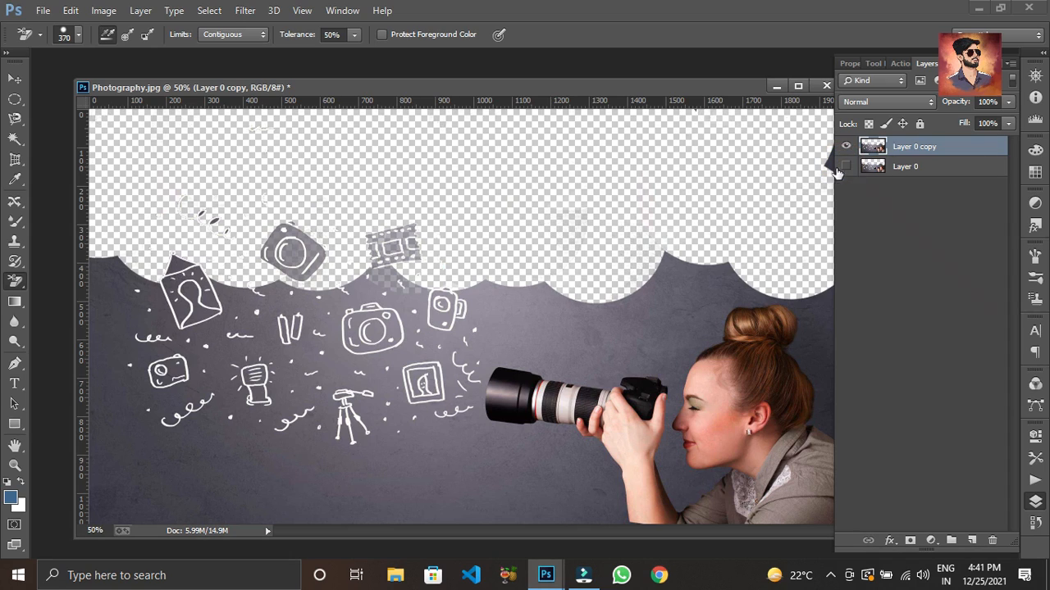
left_click(880, 168)
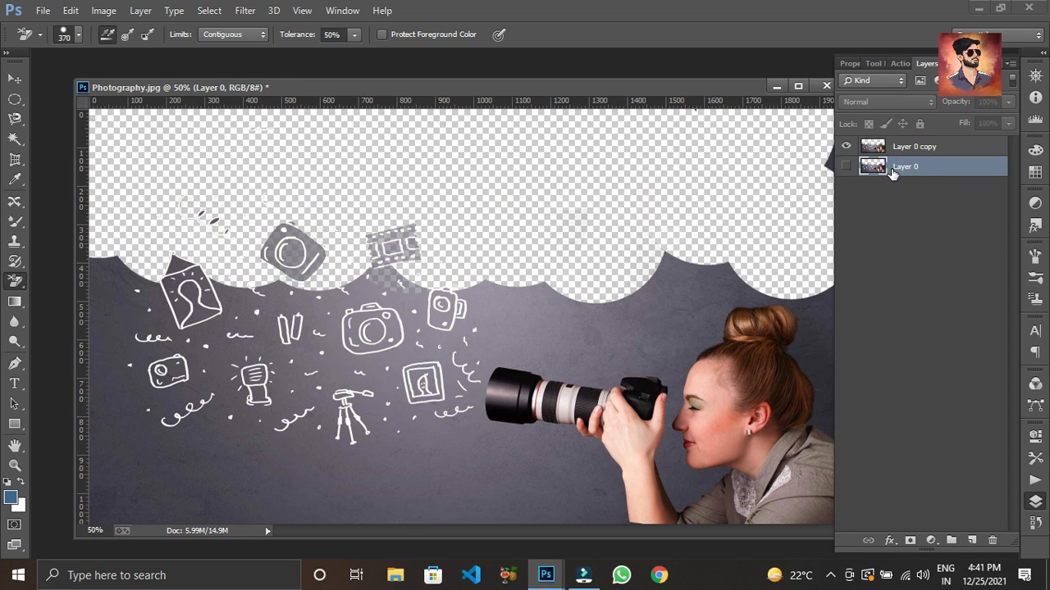
key("Delete")
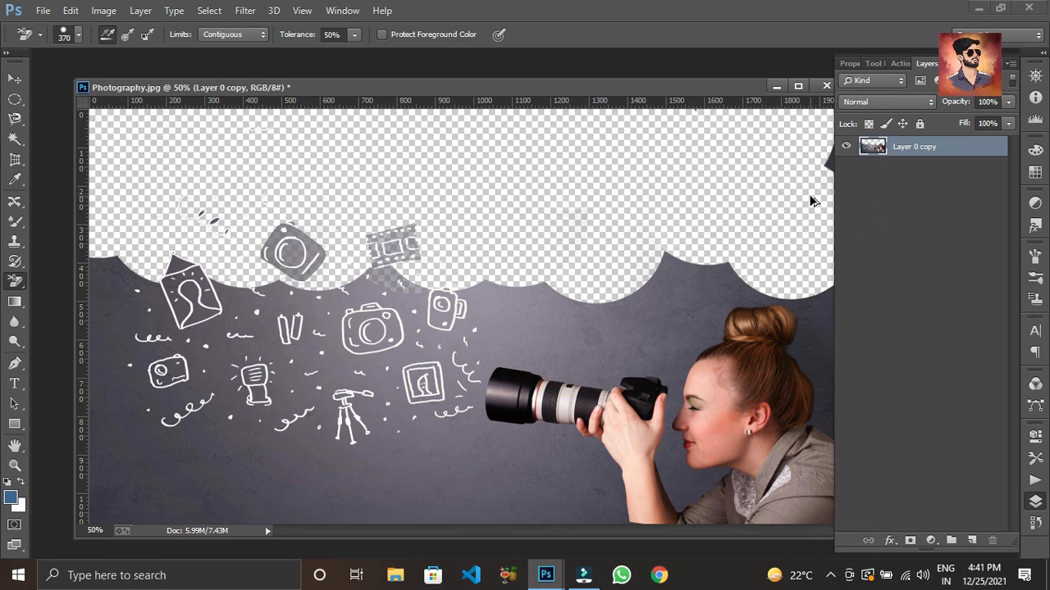
Undo the layer deletion, the duplication and all the background erasing on the photo
key("ctrl+alt+z")
key("ctrl+alt+z")
key("ctrl+alt+z")
key("ctrl+alt+z")
key("ctrl+alt+z")
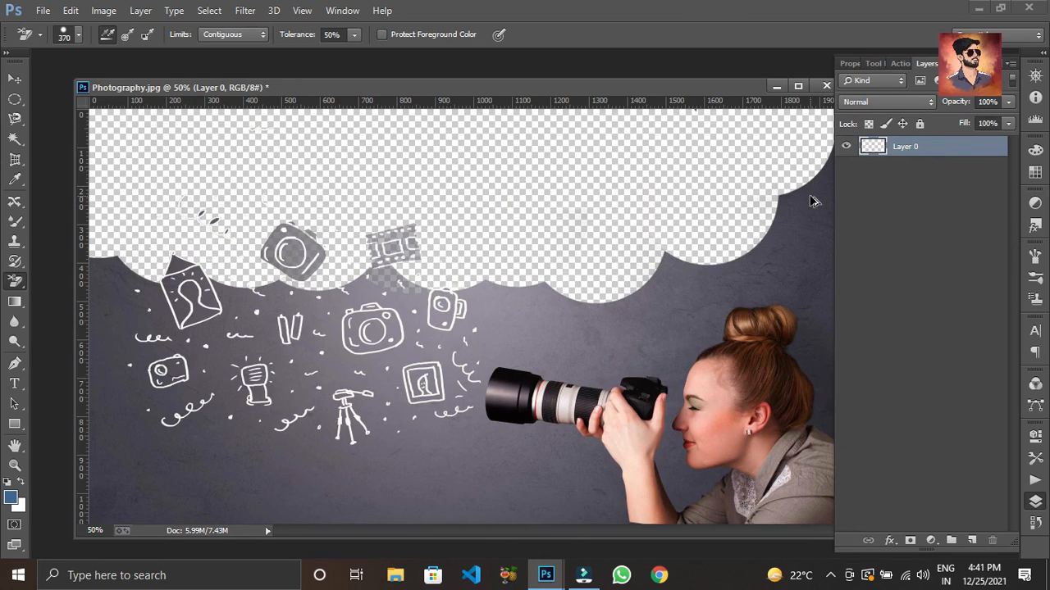
key("ctrl+alt+z")
key("ctrl+alt+z")
key("ctrl+alt+z")
key("ctrl+alt+z")
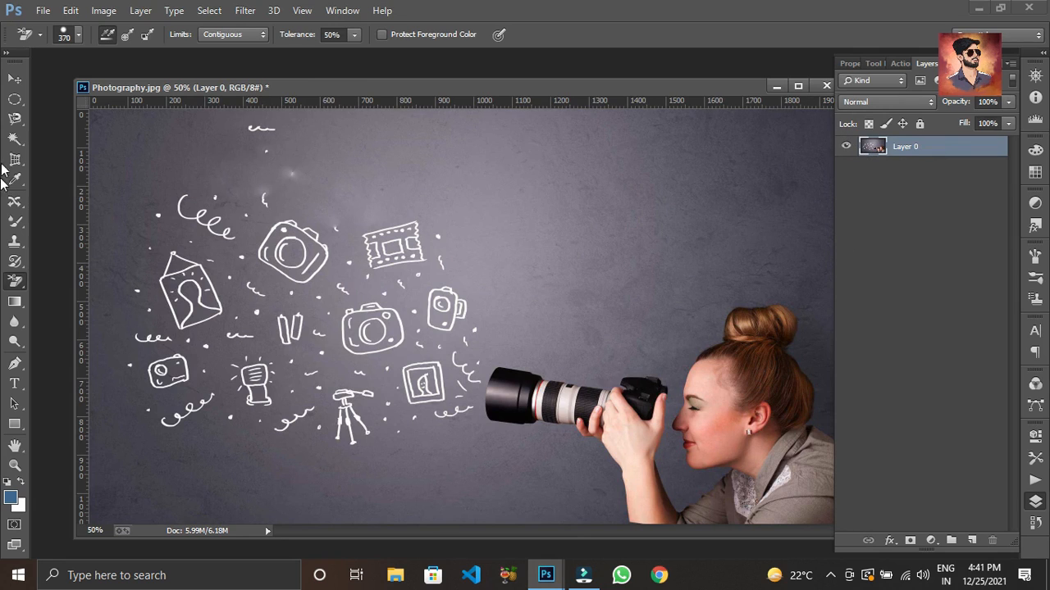
Try erasing a 370 px round spot above the lens and duplicating the layer, toggling Layer 0's visibility
left_click(563, 201)
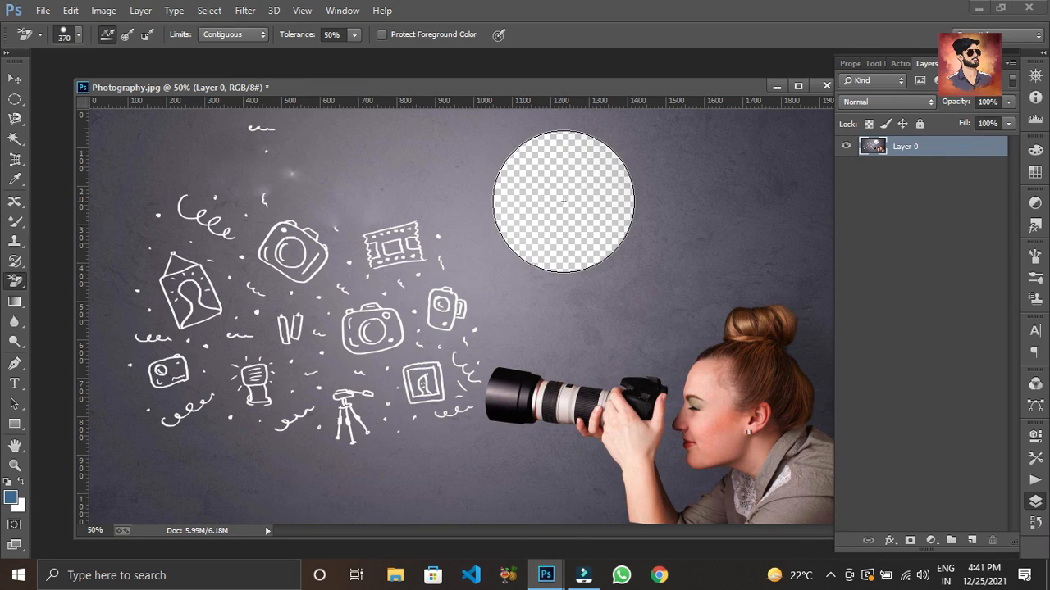
key("ctrl+j")
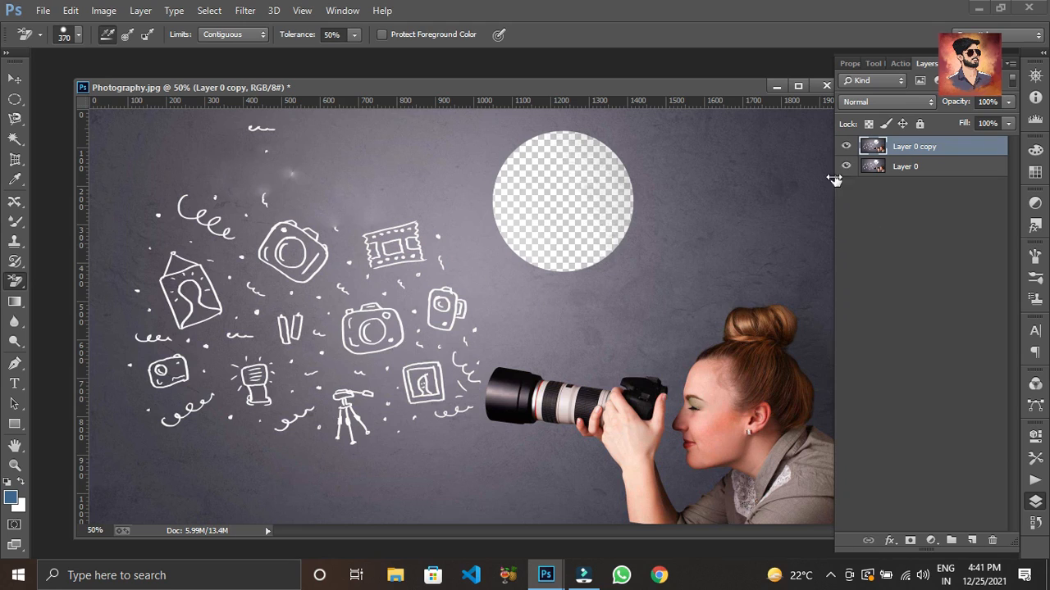
left_click(846, 168)
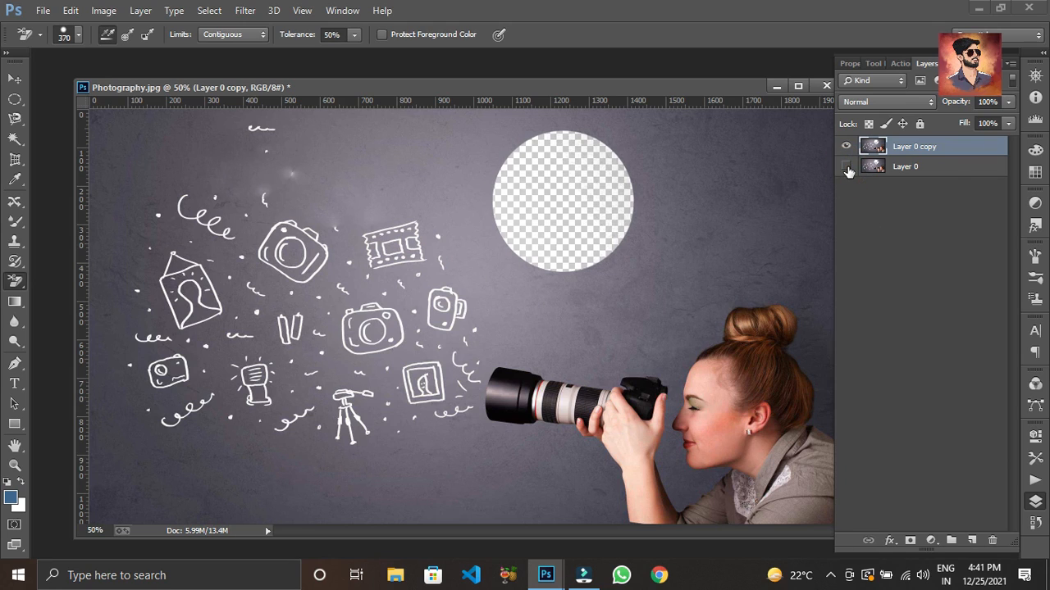
left_click(847, 168)
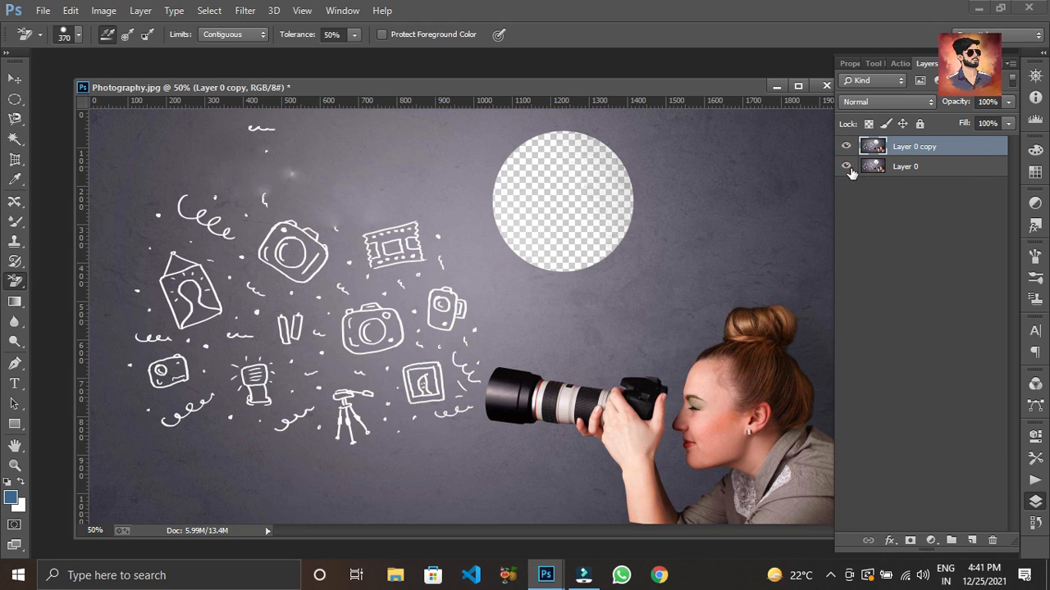
key("ctrl+alt+z")
key("ctrl+alt+z")
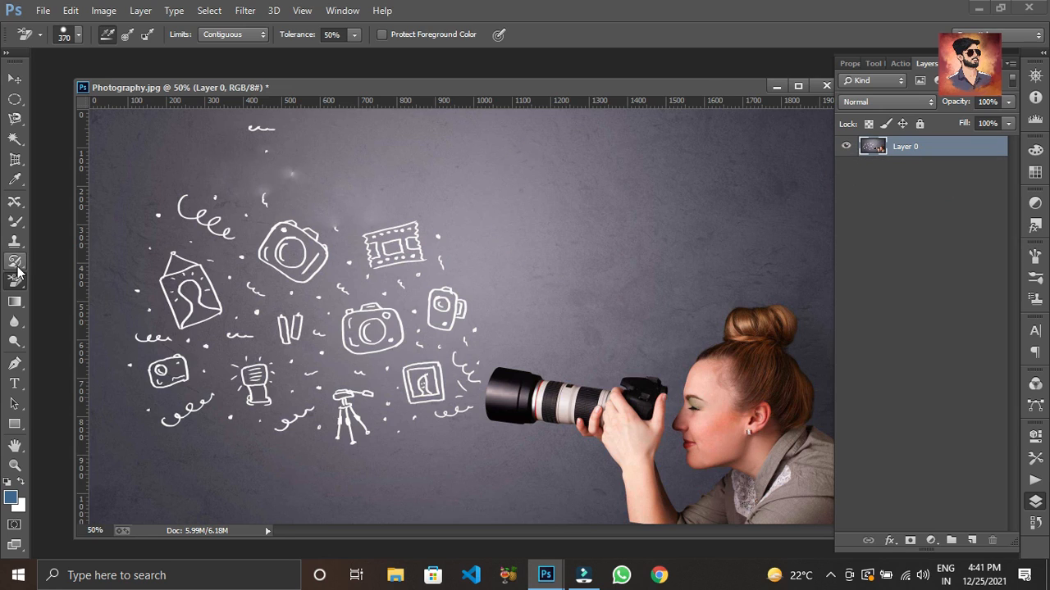
Try erasing patches over the upper camera and film-strip doodles with the 153 px Eraser Tool, and undo both strokes
right_click(16, 279)
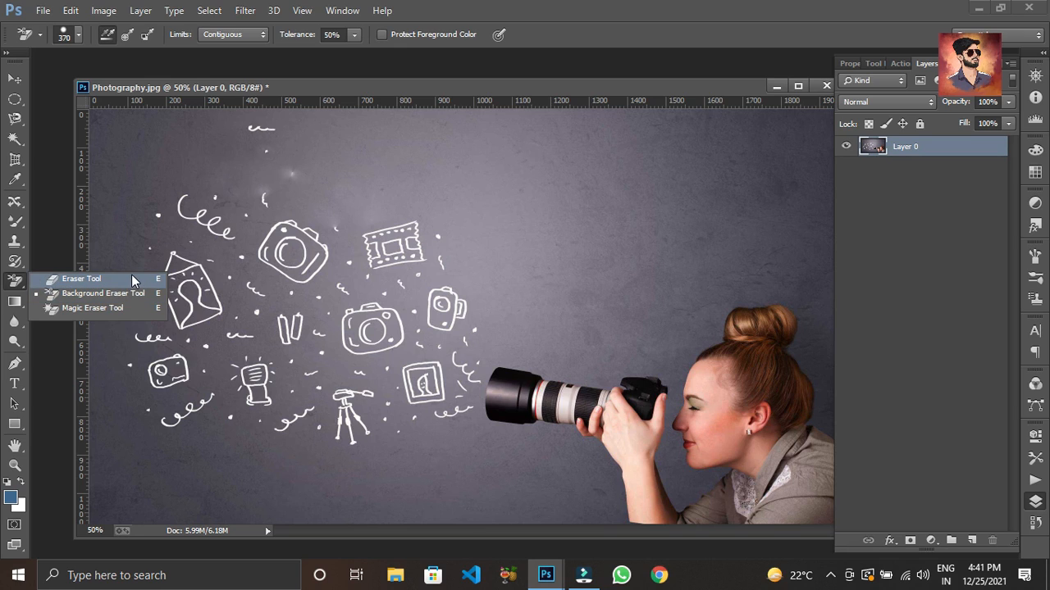
left_click(131, 279)
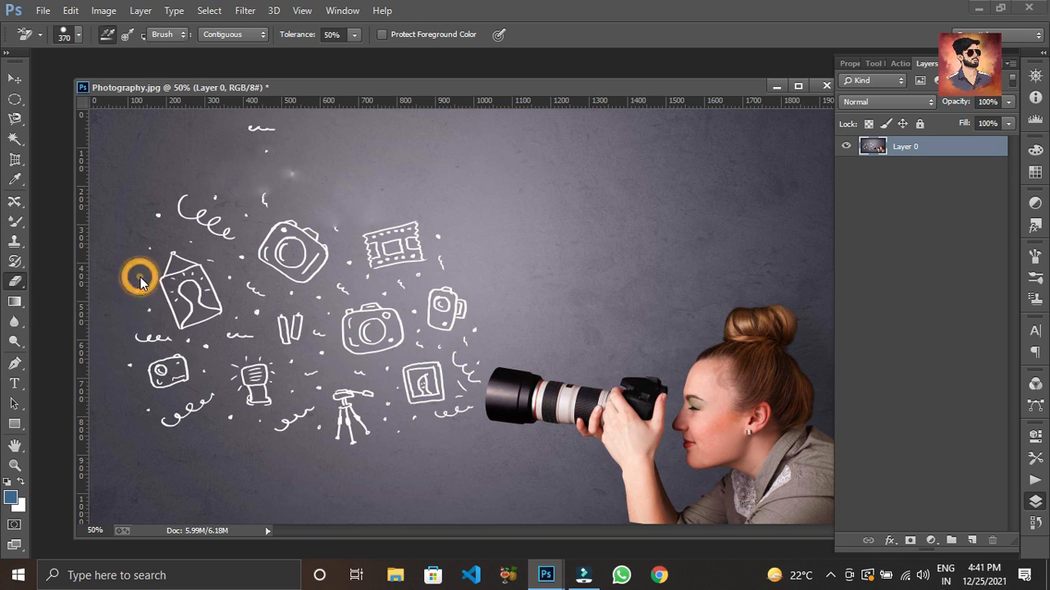
mouse_move(421, 246)
left_mouse_down()
mouse_move(392, 258)
mouse_move(423, 239)
left_mouse_up()
mouse_move(305, 215)
left_mouse_down()
mouse_move(273, 269)
mouse_move(287, 237)
left_mouse_up()
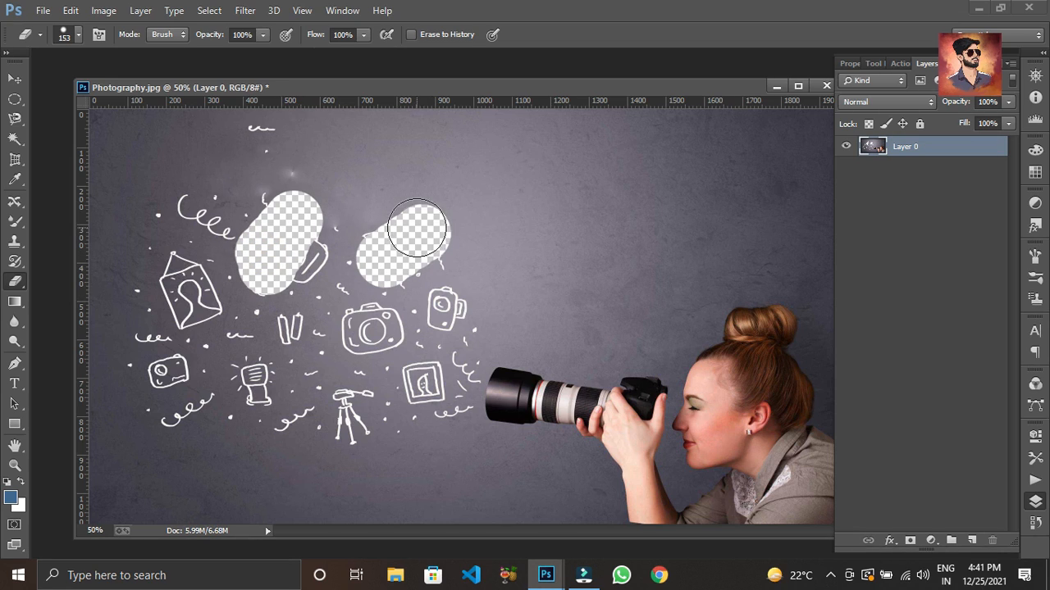
key("ctrl+alt+z")
key("ctrl+alt+z")
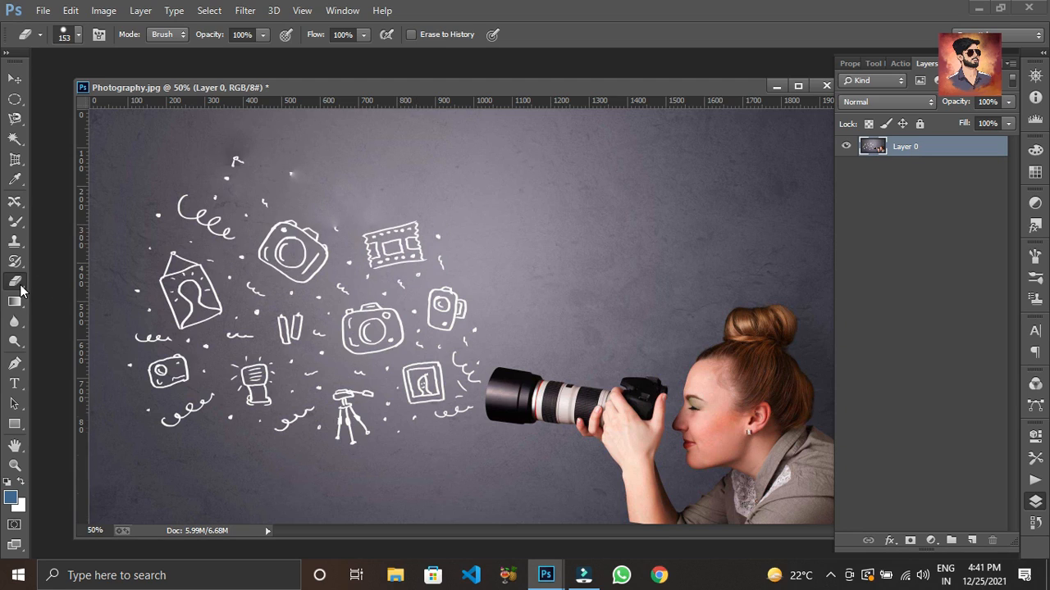
Try removing the grey background and a camera doodle's fill with the Magic Eraser Tool at tolerance 32, and duplicate the layer
right_click(15, 280)
left_click(93, 308)
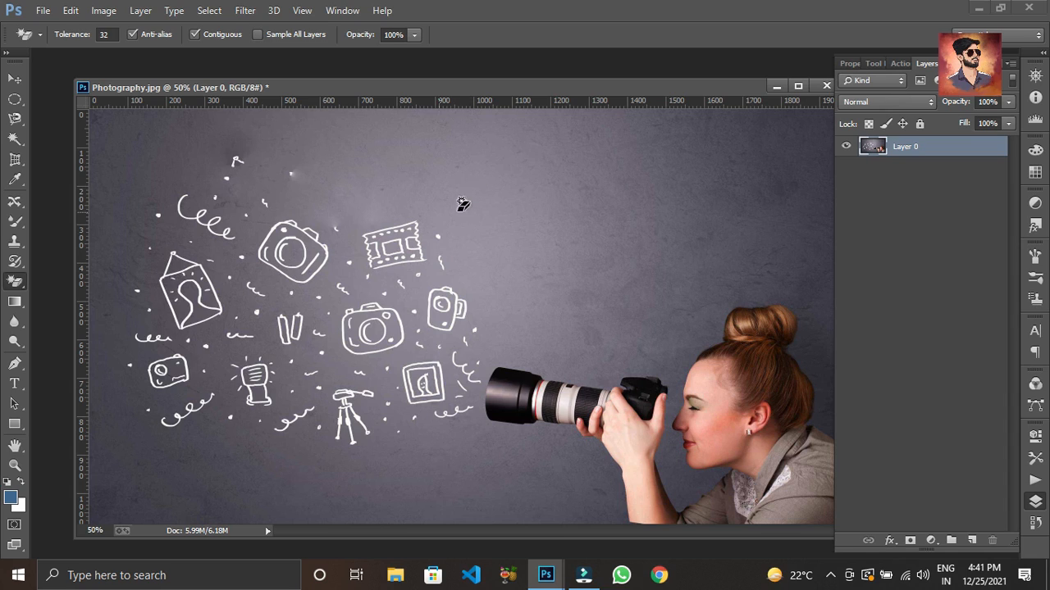
left_click(726, 158)
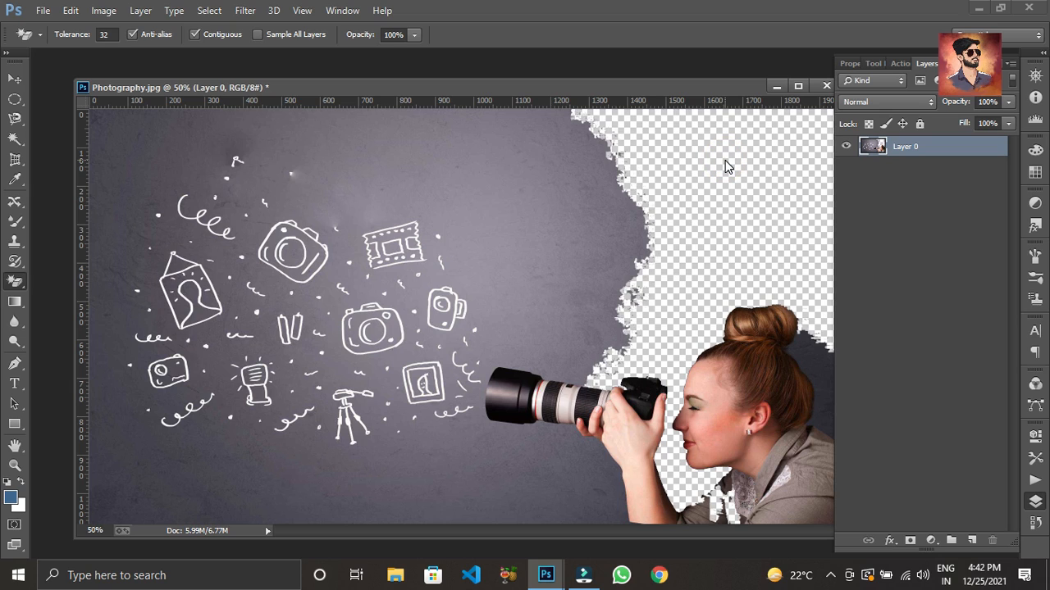
left_click(443, 262)
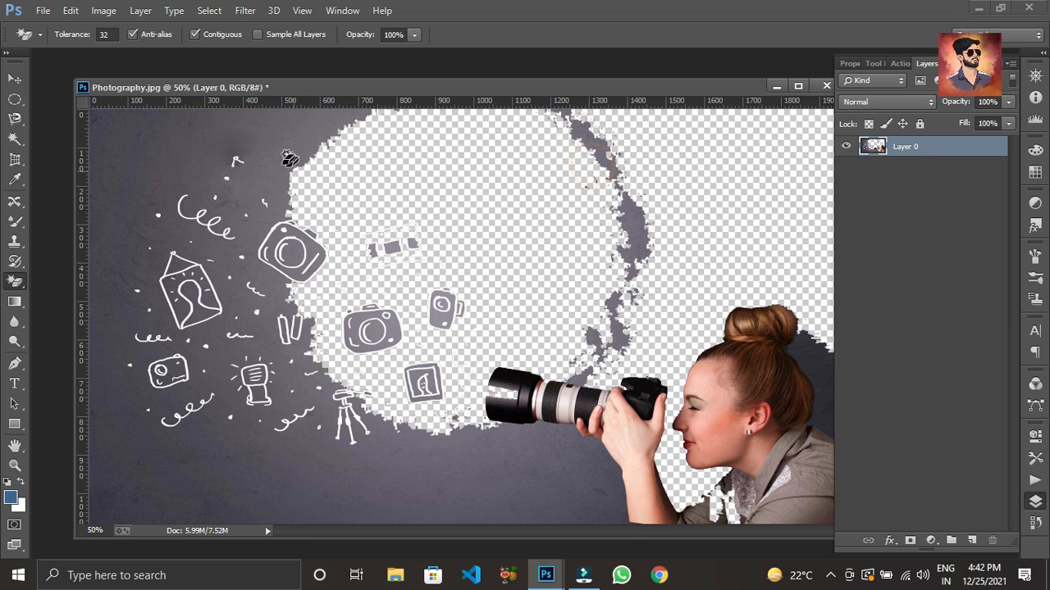
left_click(205, 146)
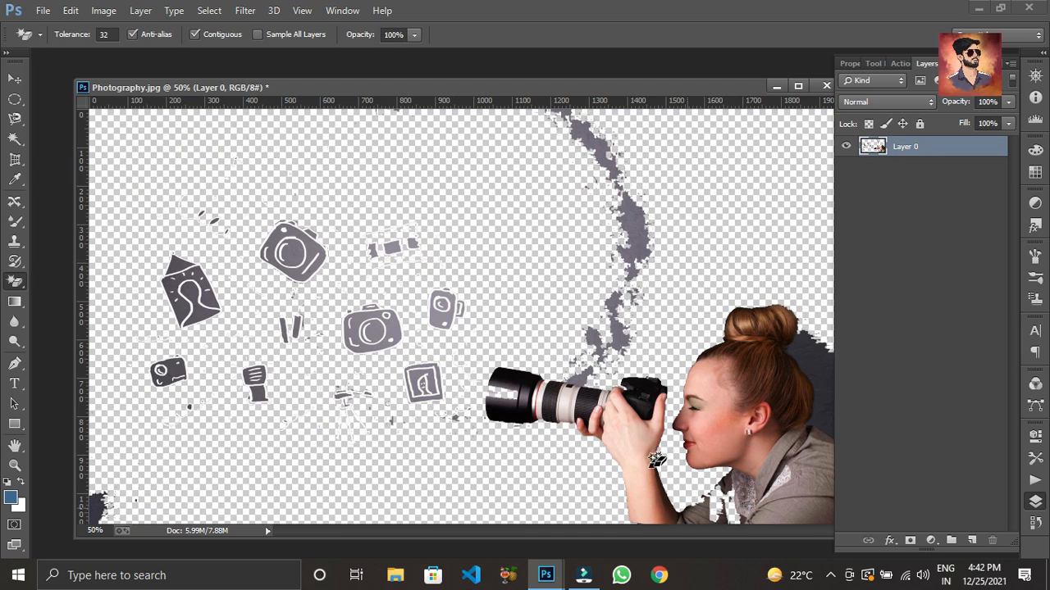
left_click(809, 366)
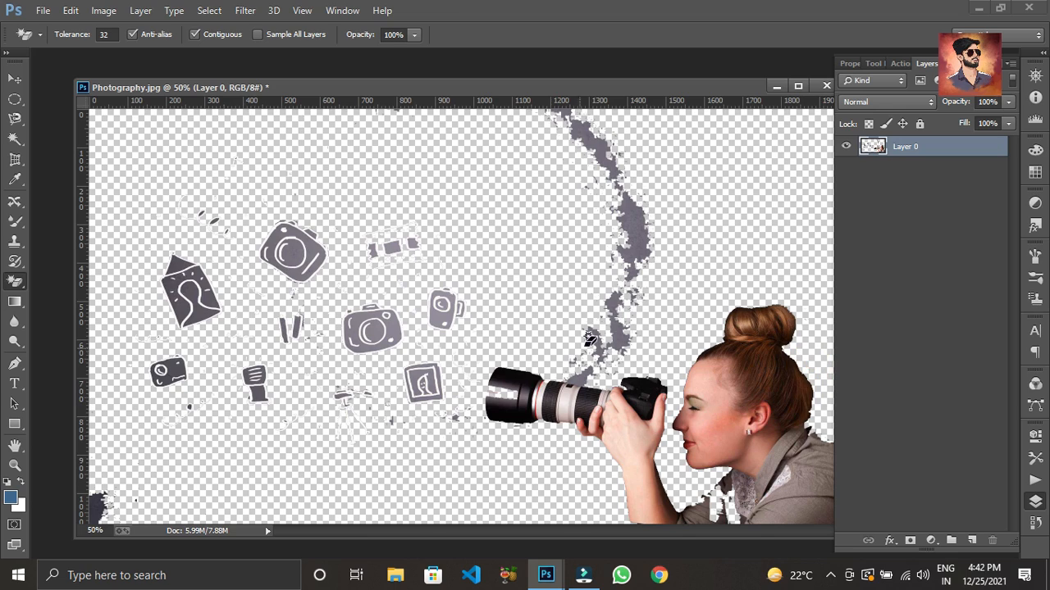
left_click(316, 261)
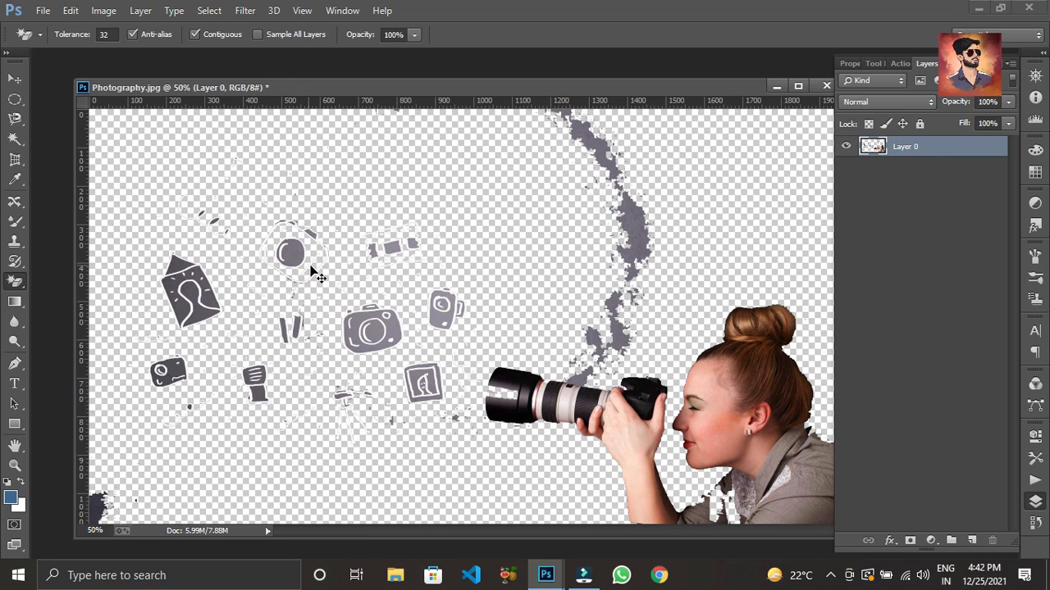
key("ctrl+j")
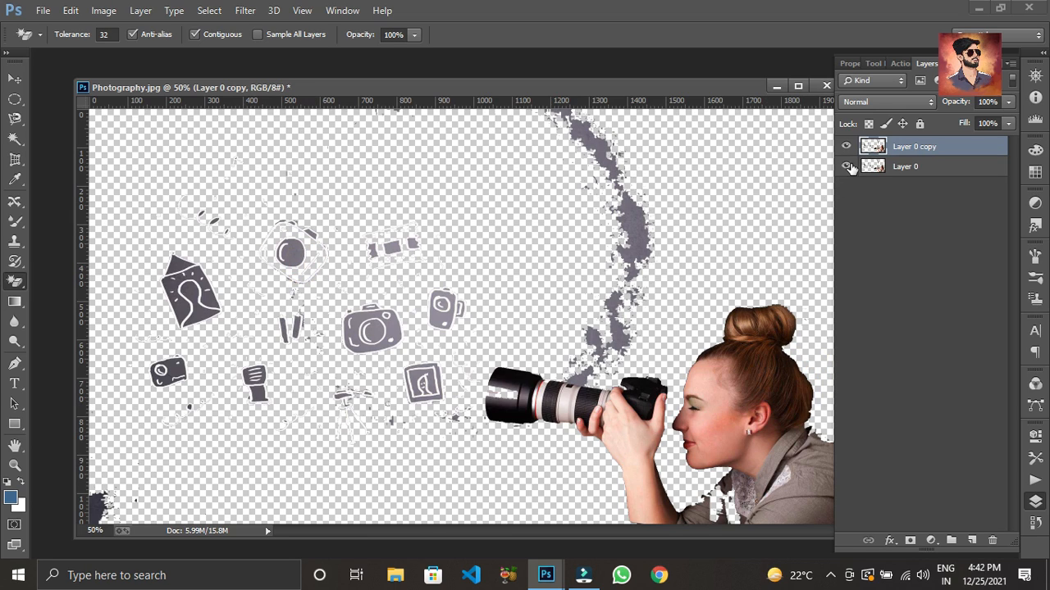
Undo the layer duplication and all the Magic Eraser removals on the photo
key("ctrl+alt+z")
key("ctrl+alt+z")
key("ctrl+alt+z")
key("ctrl+alt+z")
key("ctrl+alt+z")
key("ctrl+alt+z")
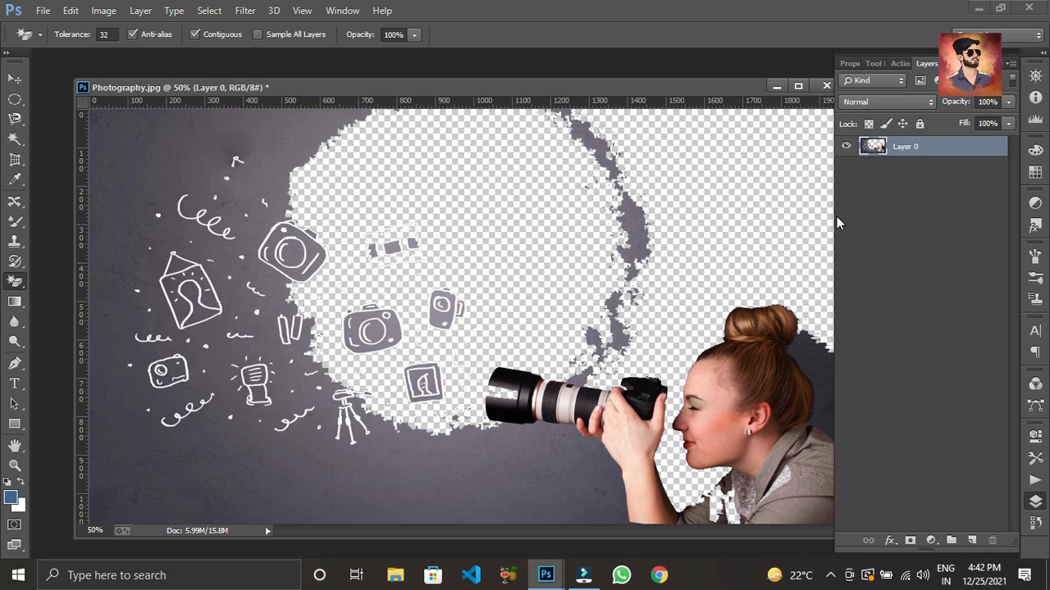
Try a horizontal linear gradient from the blue foreground to the white background colour across the photo with the Gradient Tool
left_click(15, 302)
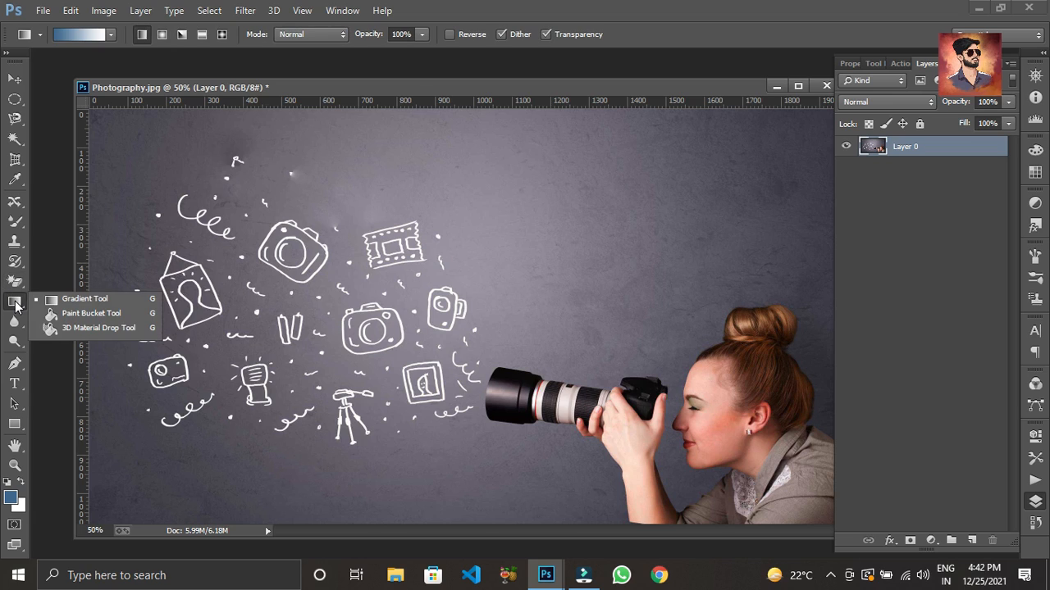
left_click(96, 300)
left_click(129, 211)
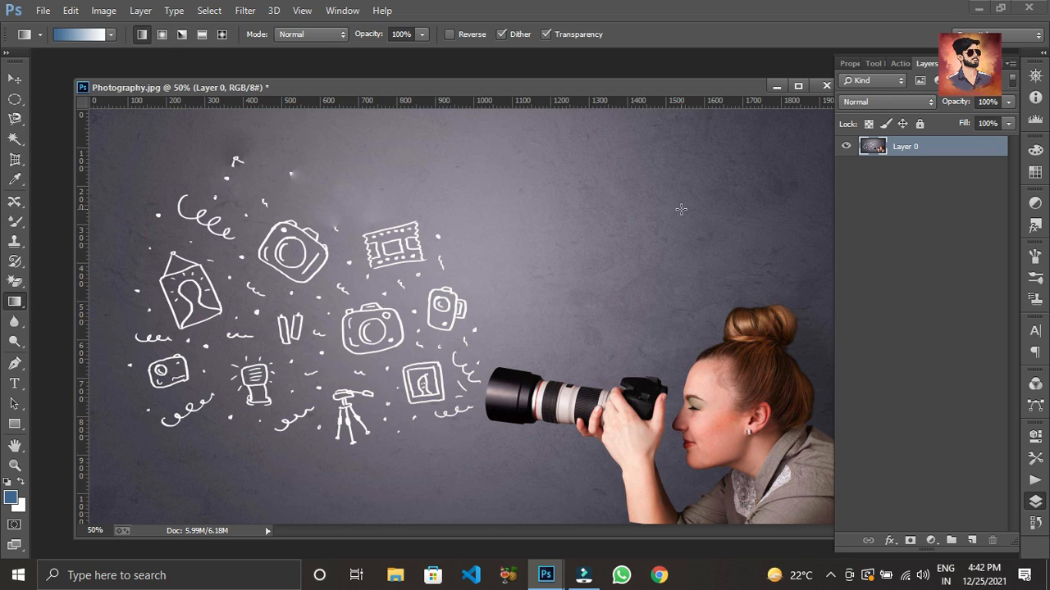
left_click_drag(129, 211, 680, 210)
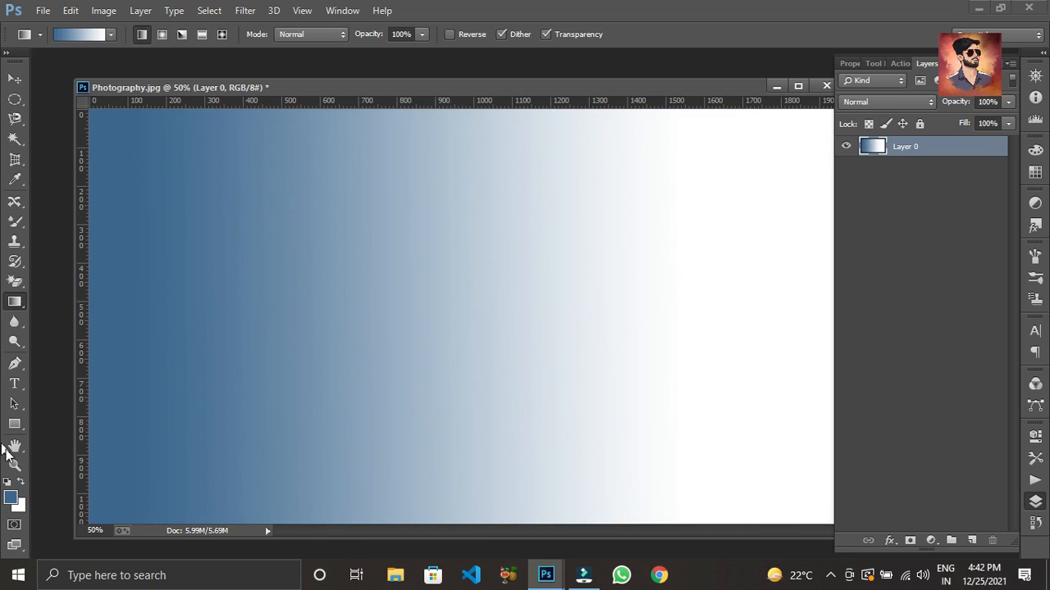
Set the foreground colour to bright blue 0080ff and the background colour to red ff0000
left_click(13, 499)
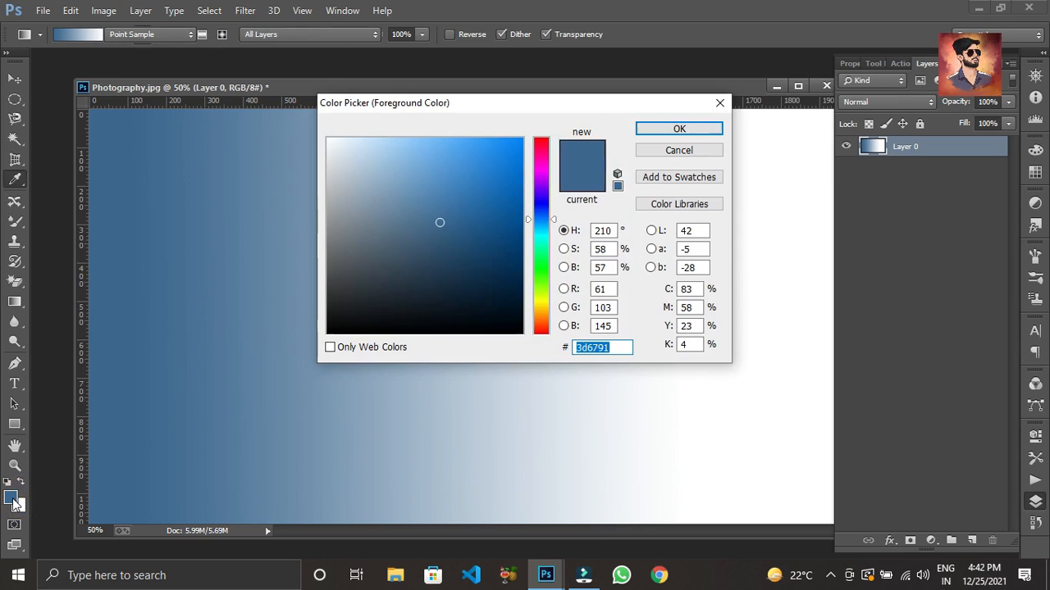
mouse_move(418, 250)
left_mouse_down()
mouse_move(492, 193)
mouse_move(714, 99)
left_mouse_up()
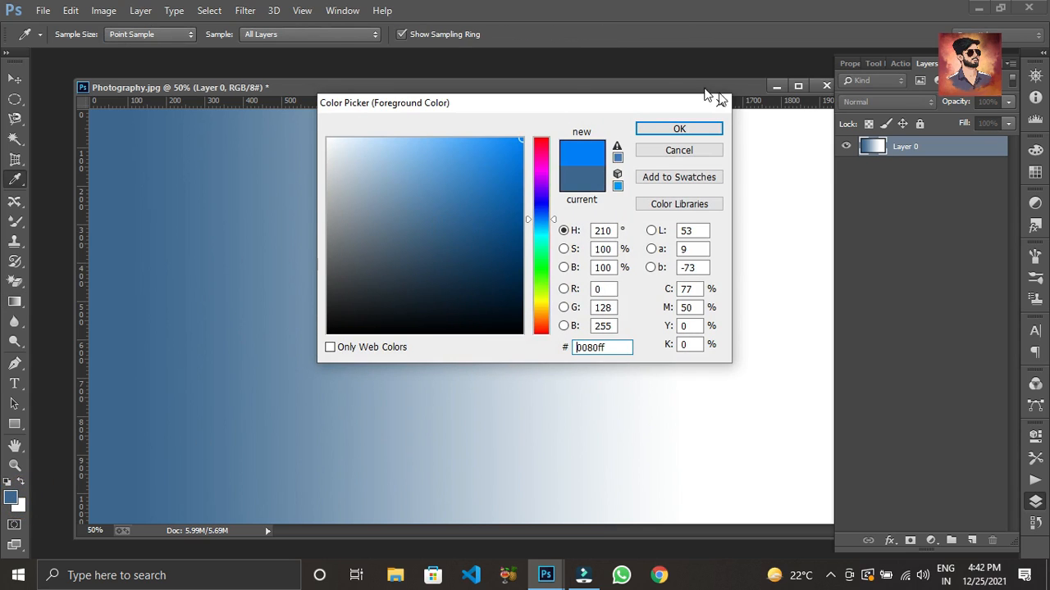
key("Return")
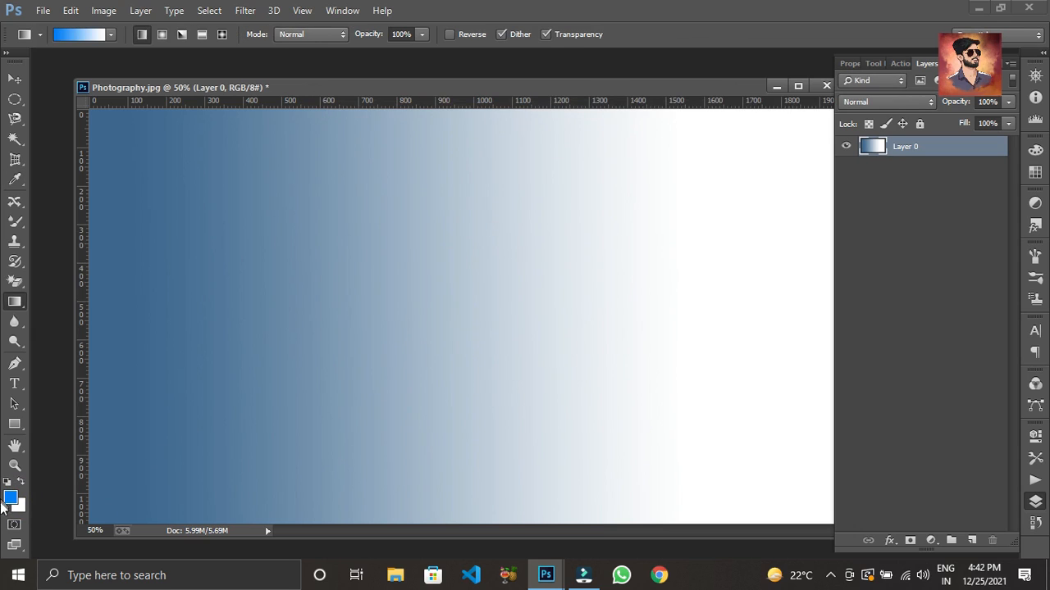
left_click(23, 510)
type("ff0000")
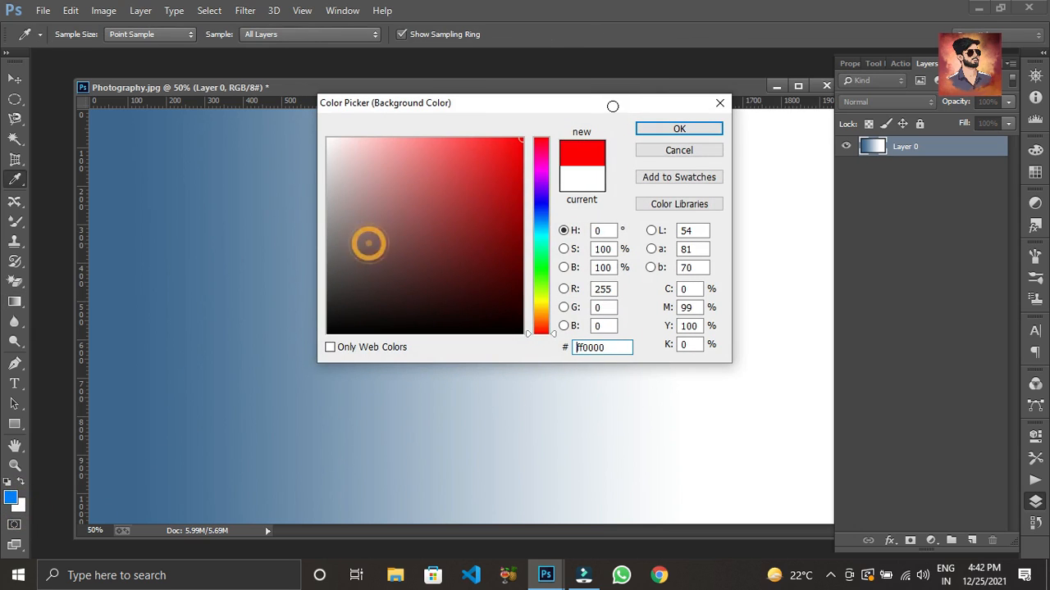
key("Return")
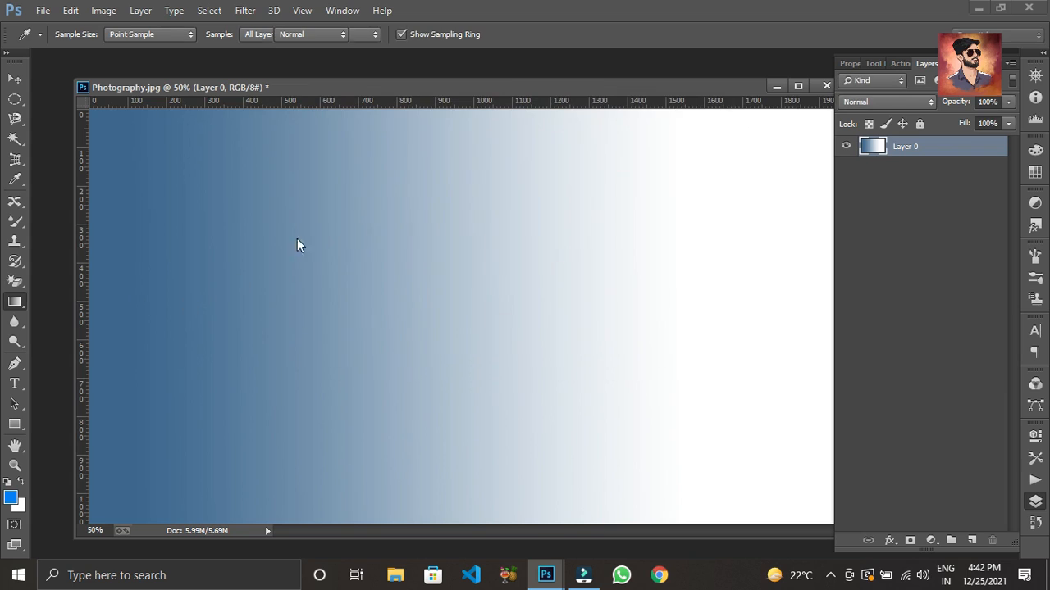
Try linear blue-to-red gradients over the canvas, first horizontally and then diagonally in several directions, keeping the foreground colour 0080ff
left_click_drag(126, 315, 763, 300)
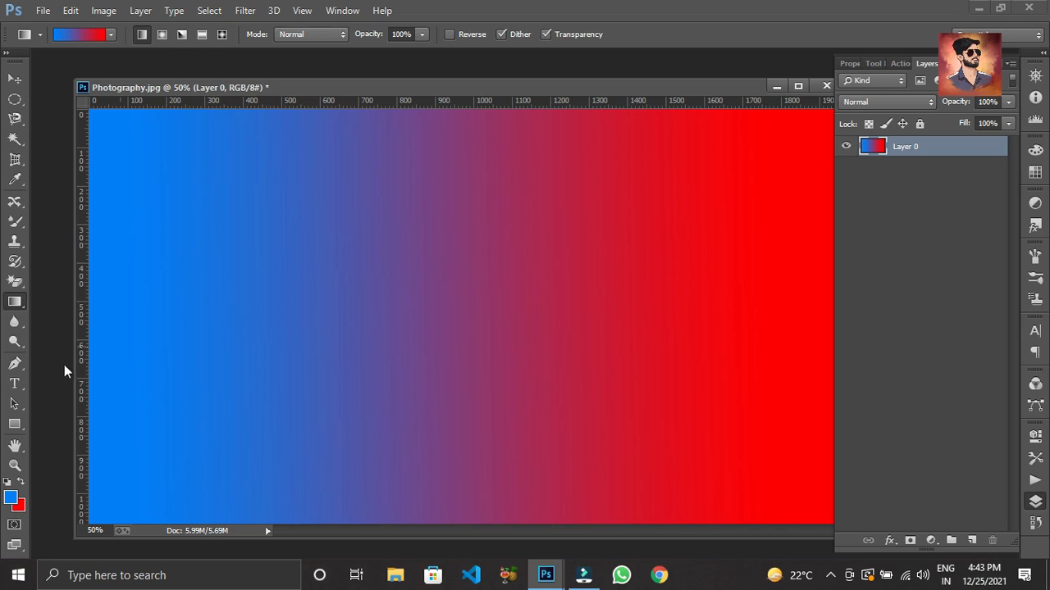
left_click(10, 499)
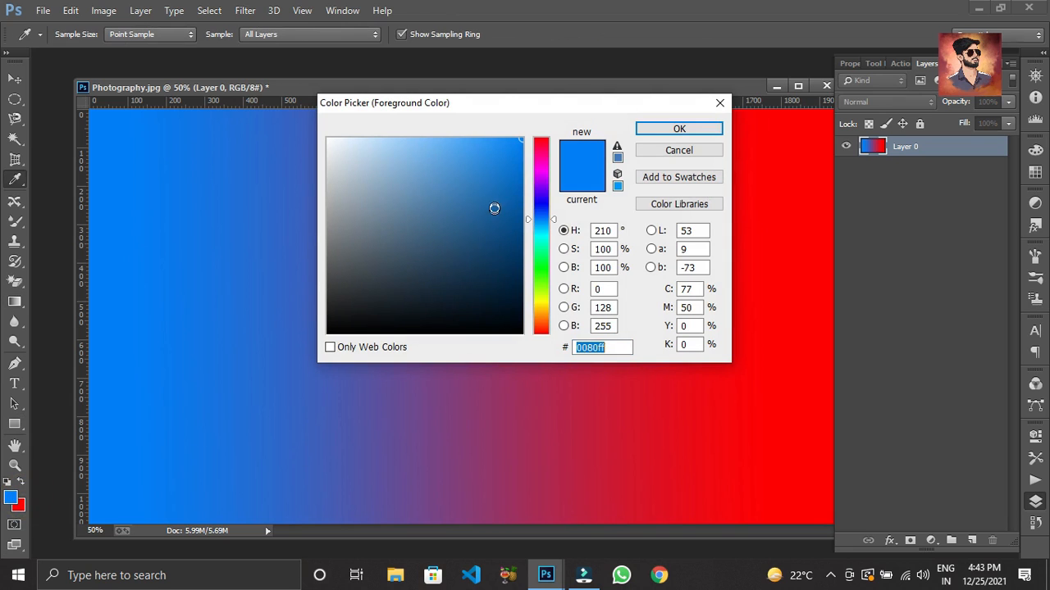
left_click(674, 129)
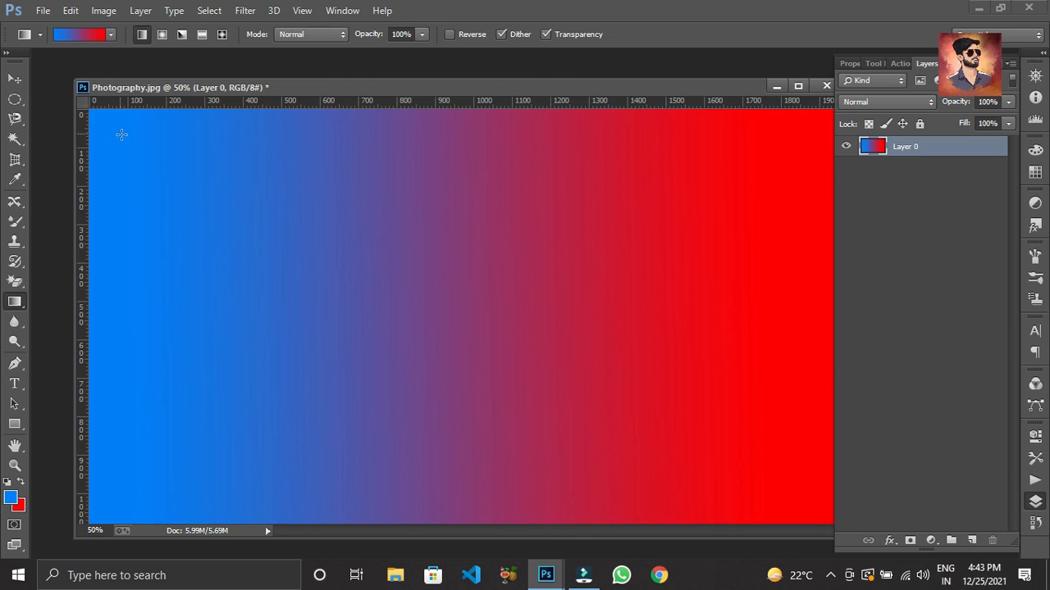
left_click_drag(121, 134, 720, 449)
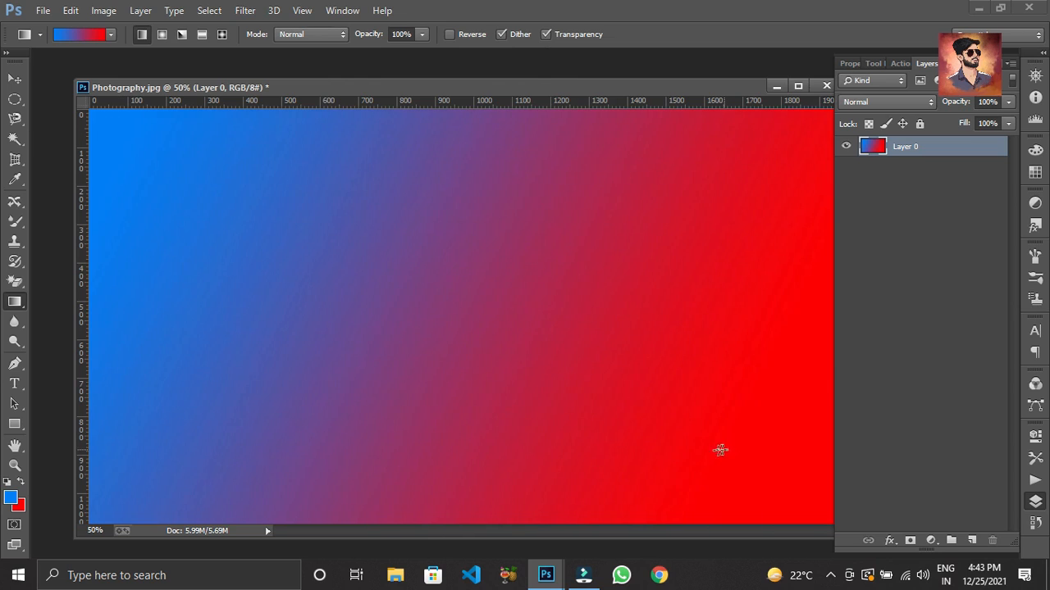
left_click_drag(126, 487, 752, 144)
left_click_drag(753, 143, 753, 143)
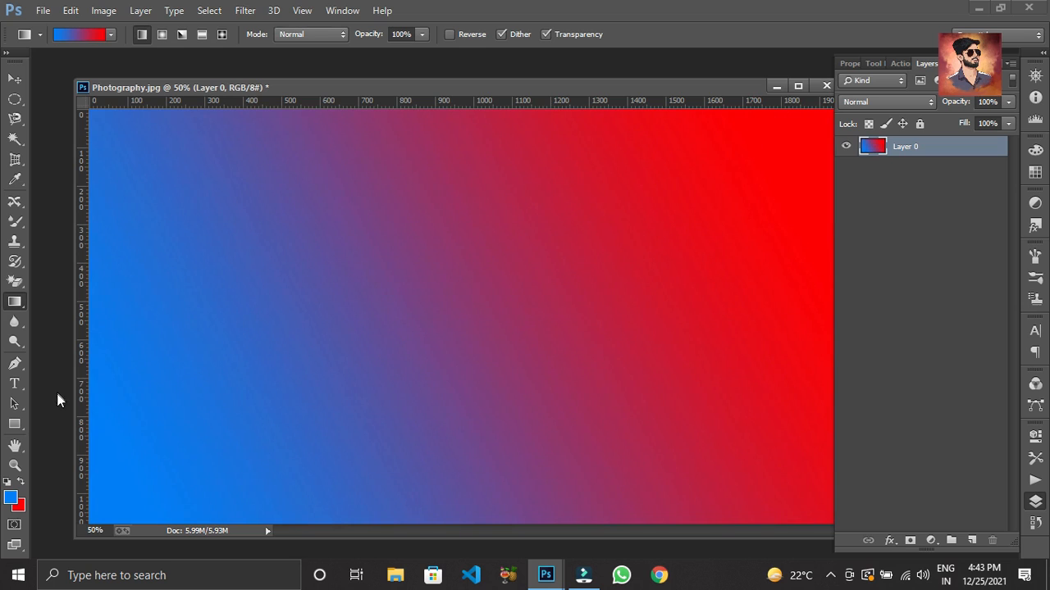
left_click_drag(141, 142, 720, 455)
left_click_drag(530, 148, 335, 337)
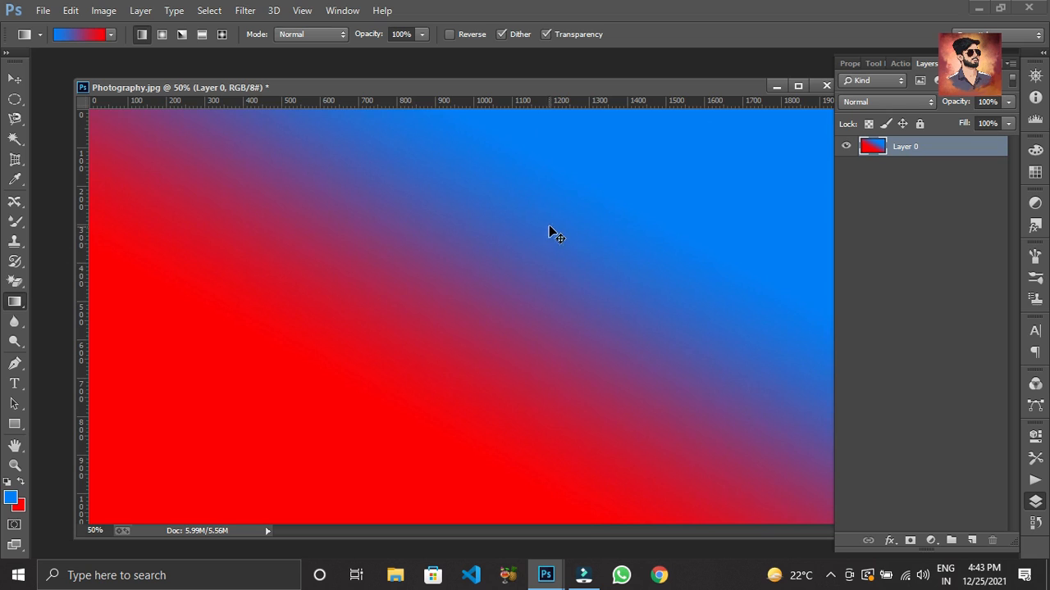
Step back and forth through the gradient history, and undo all the gradients to restore the original photo
key("ctrl+alt+z")
key("ctrl+alt+z")
key("ctrl+alt+z")
key("ctrl+alt+z")
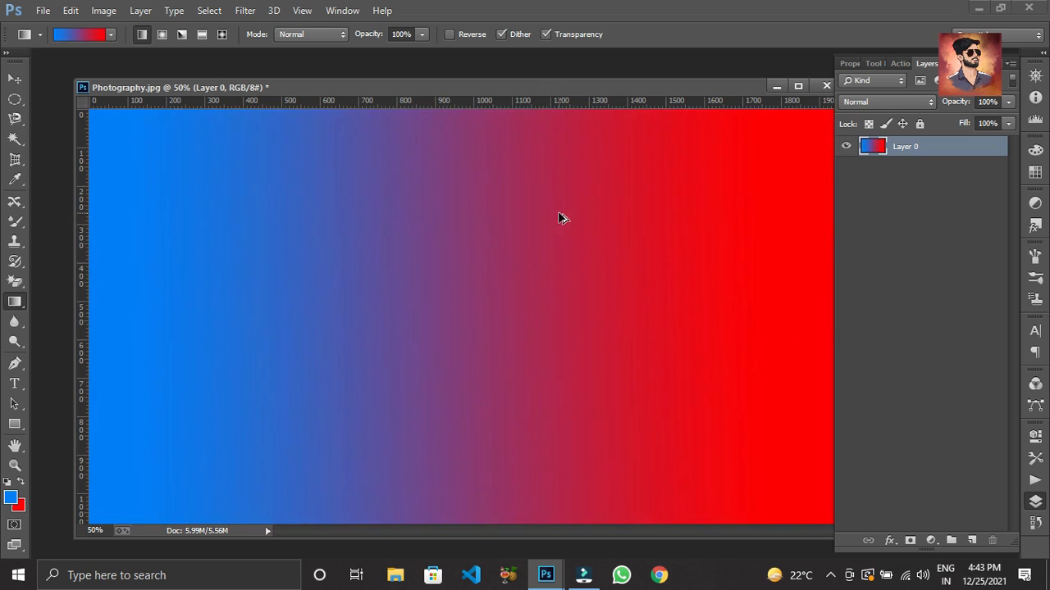
key("ctrl+alt+z")
key("ctrl+shift+z")
key("ctrl+shift+z")
key("ctrl+shift+z")
key("ctrl+shift+z")
key("ctrl+alt+z")
key("ctrl+alt+z")
key("ctrl+alt+z")
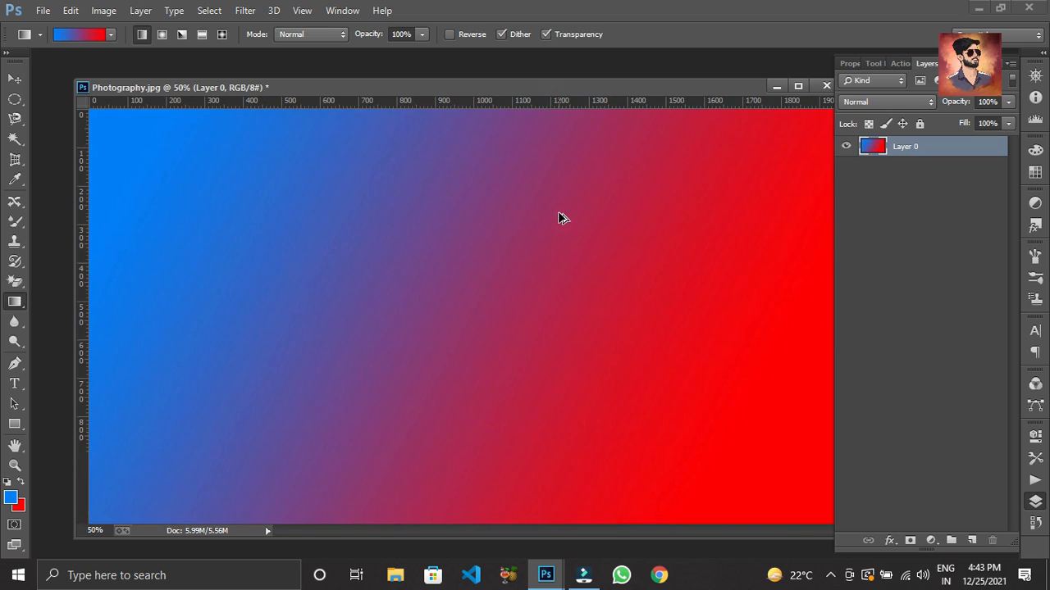
key("ctrl+alt+z")
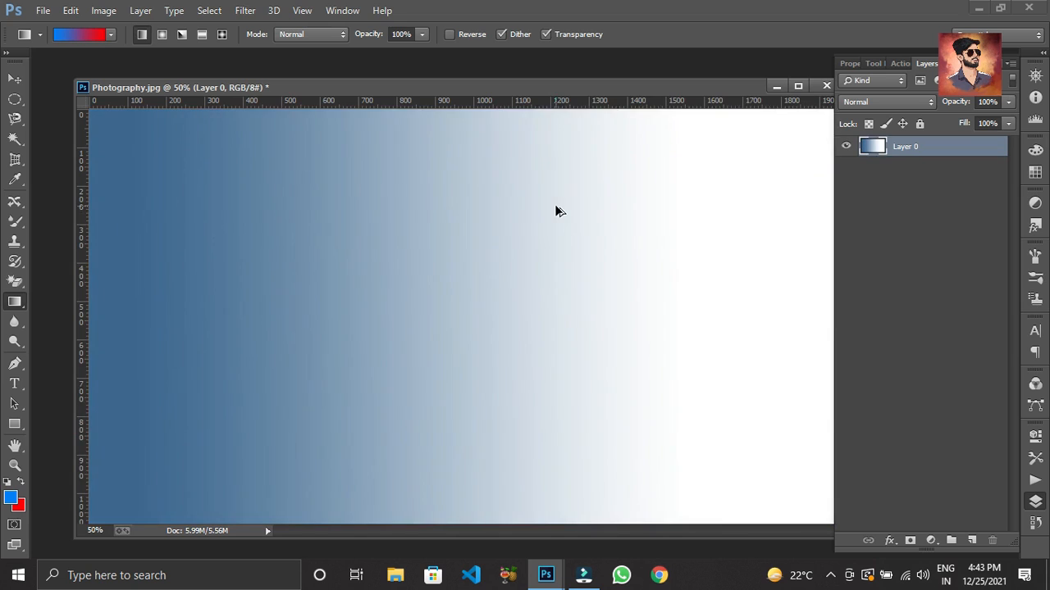
key("ctrl+alt+z")
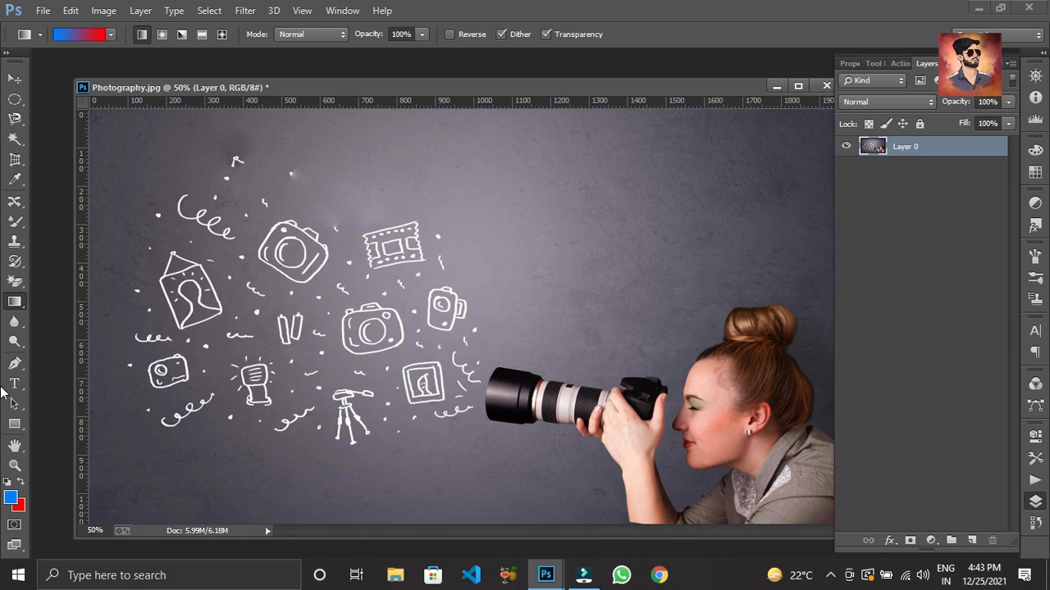
Fill the light grey background area above the doodles with the blue foreground colour using the Paint Bucket Tool at tolerance 32
right_click(15, 302)
left_click(47, 316)
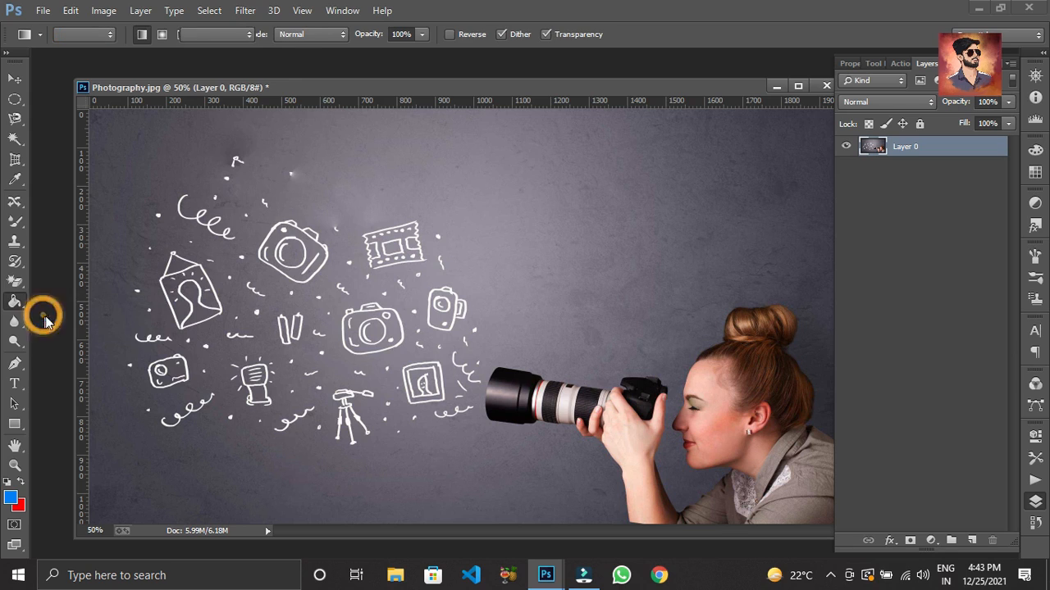
left_click(417, 181)
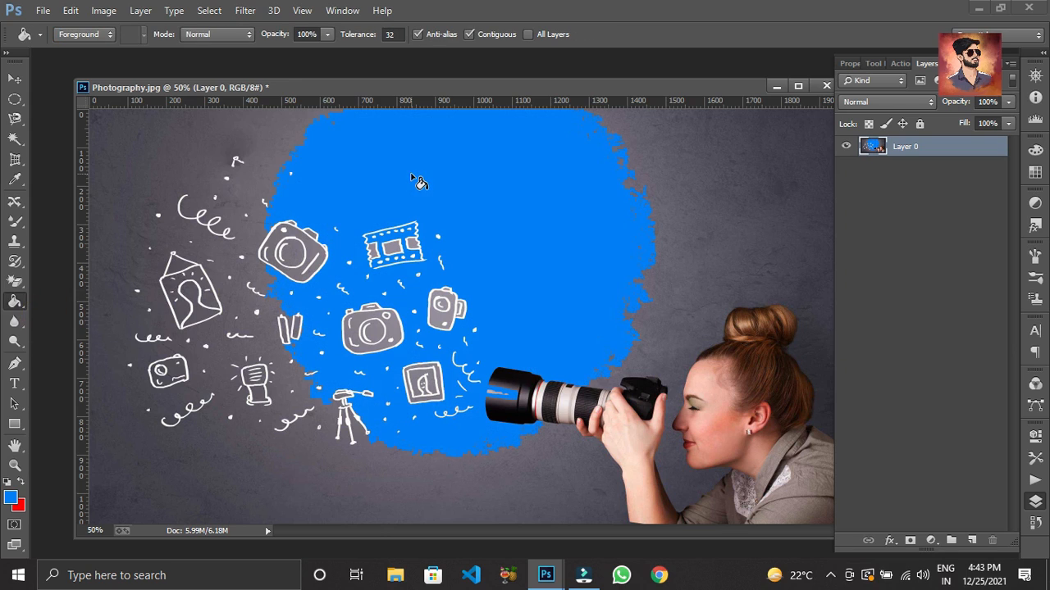
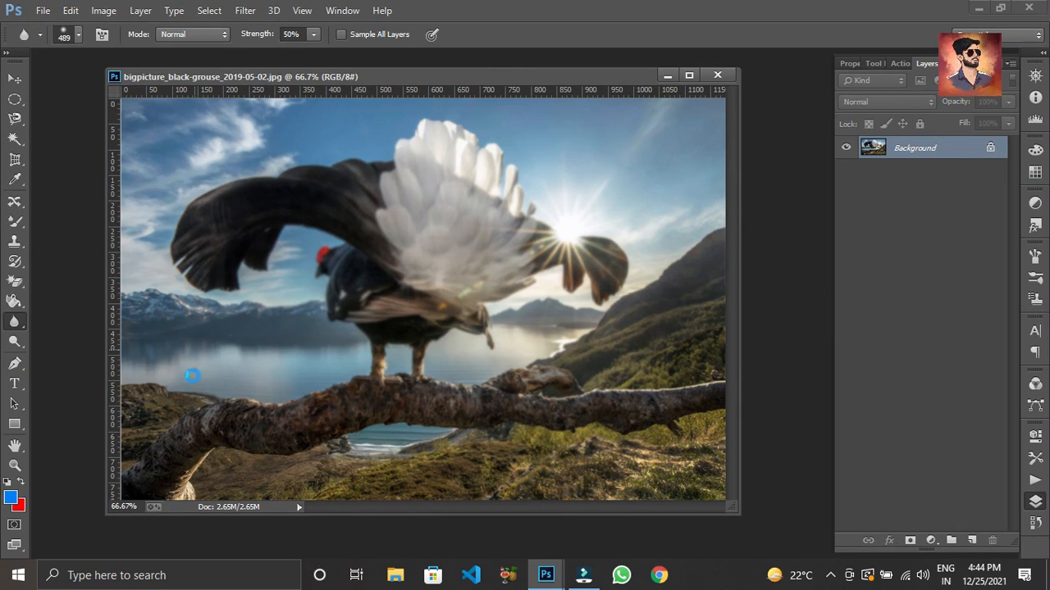
Blur the black grouse photo with the Blur Tool at 489 px and 50% strength, brushing over the bird, sky and hillside
left_click_drag(498, 131, 742, 347)
left_click_drag(644, 373, 619, 490)
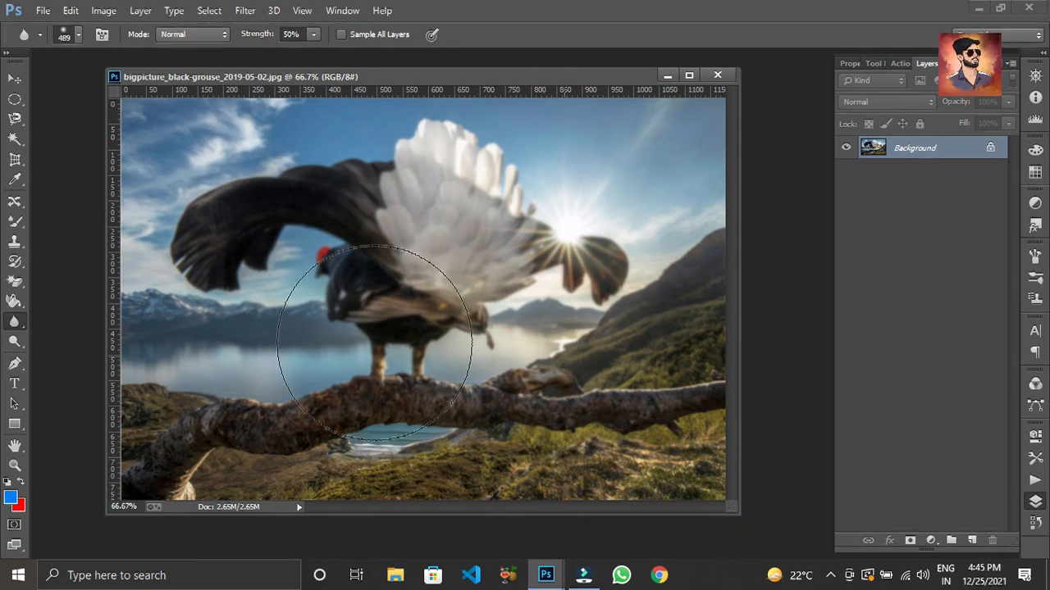
mouse_move(295, 173)
left_mouse_down()
mouse_move(603, 367)
mouse_move(557, 365)
mouse_move(498, 260)
left_mouse_up()
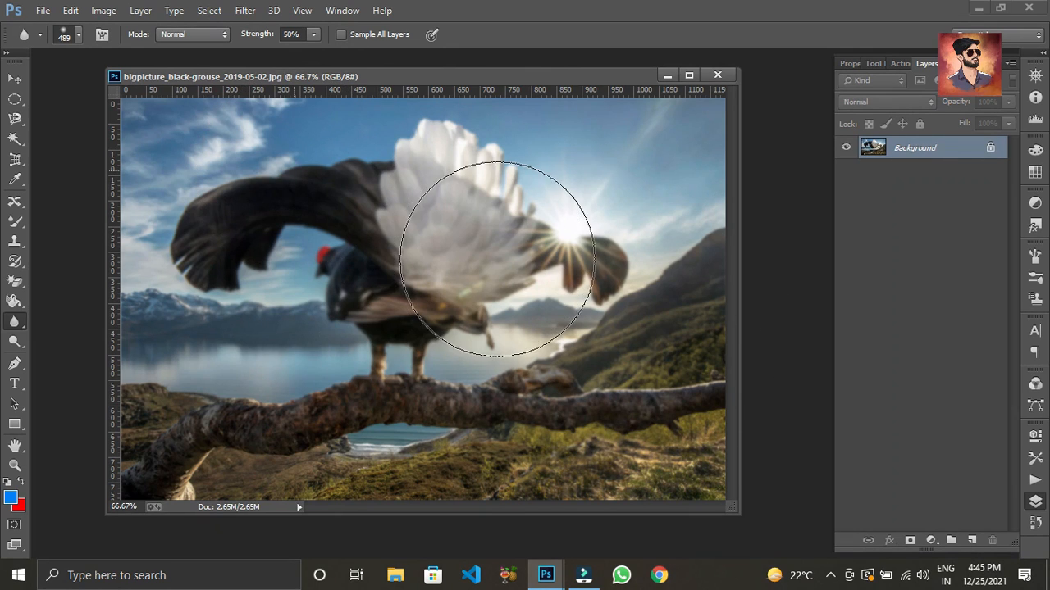
Close the black grouse photo and switch to the Smudge Tool
left_click(715, 77)
left_click(541, 228)
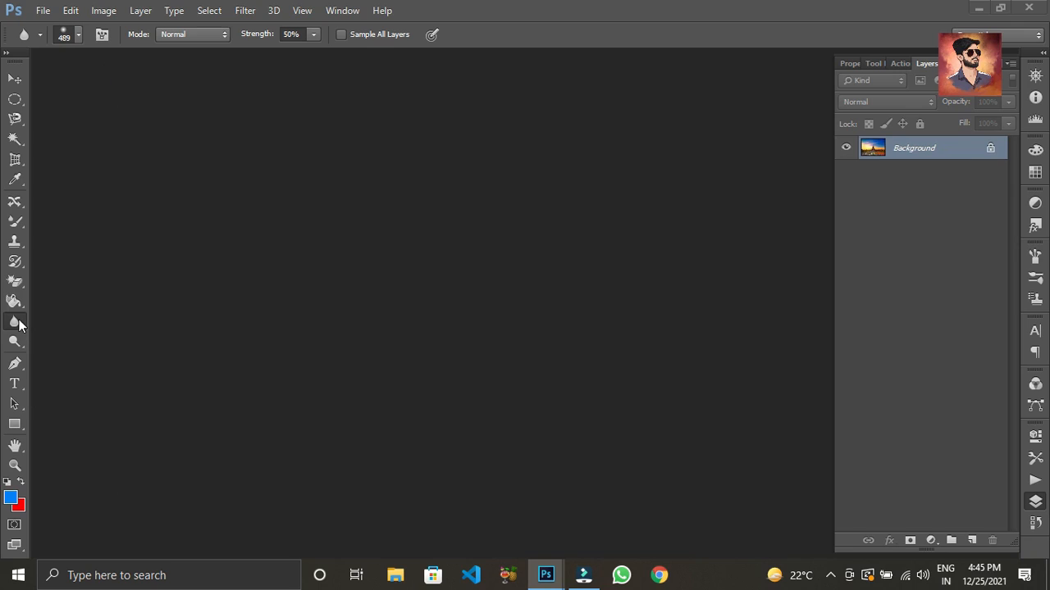
right_click(15, 321)
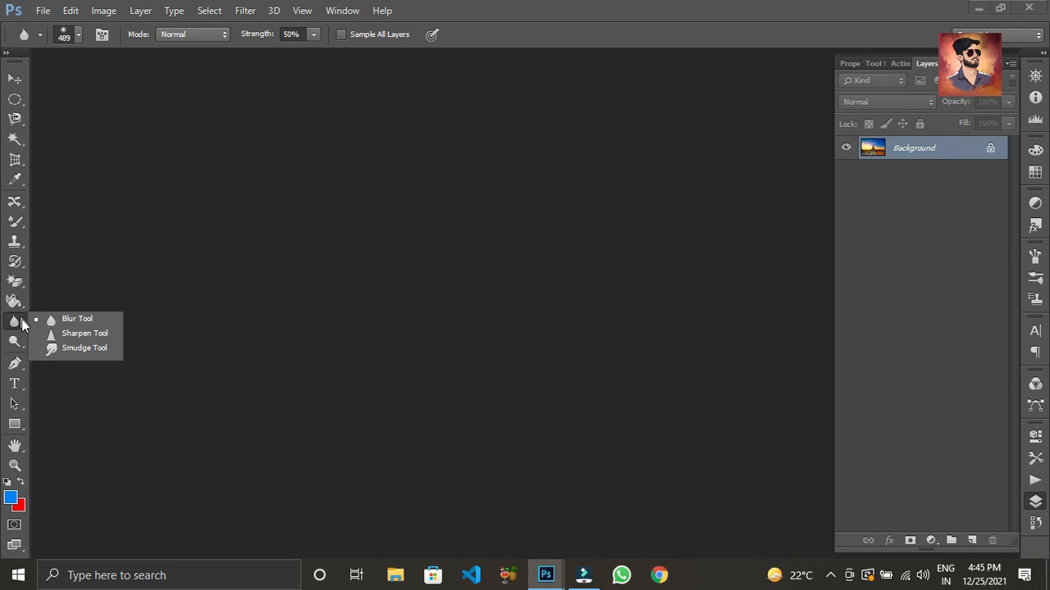
left_click(85, 351)
left_click(143, 230)
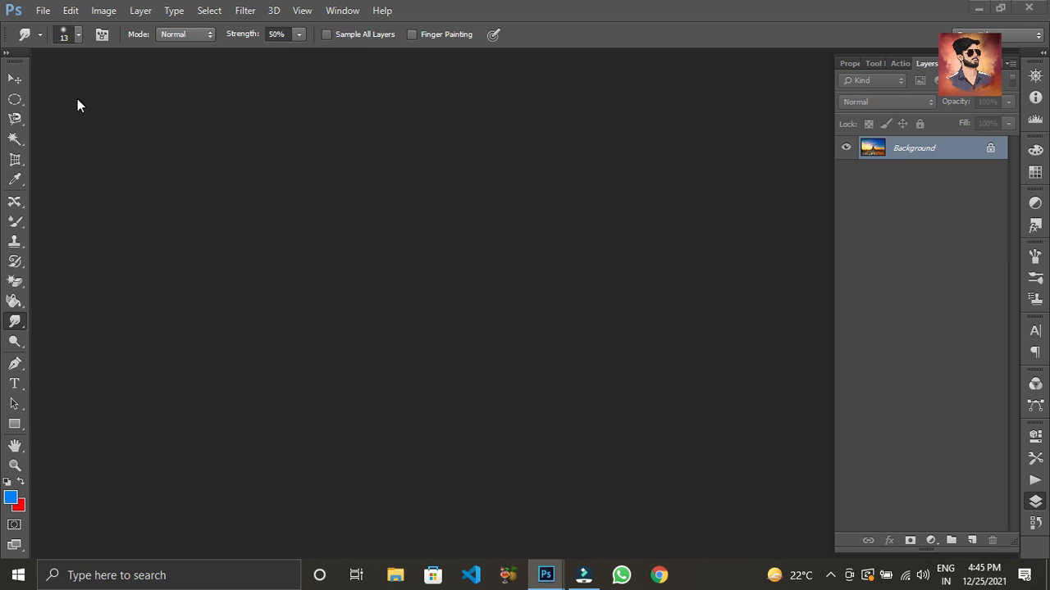
Open the Eiffel Tower photo from the pictures folder on the Desktop
left_click(136, 129)
double_click(387, 176)
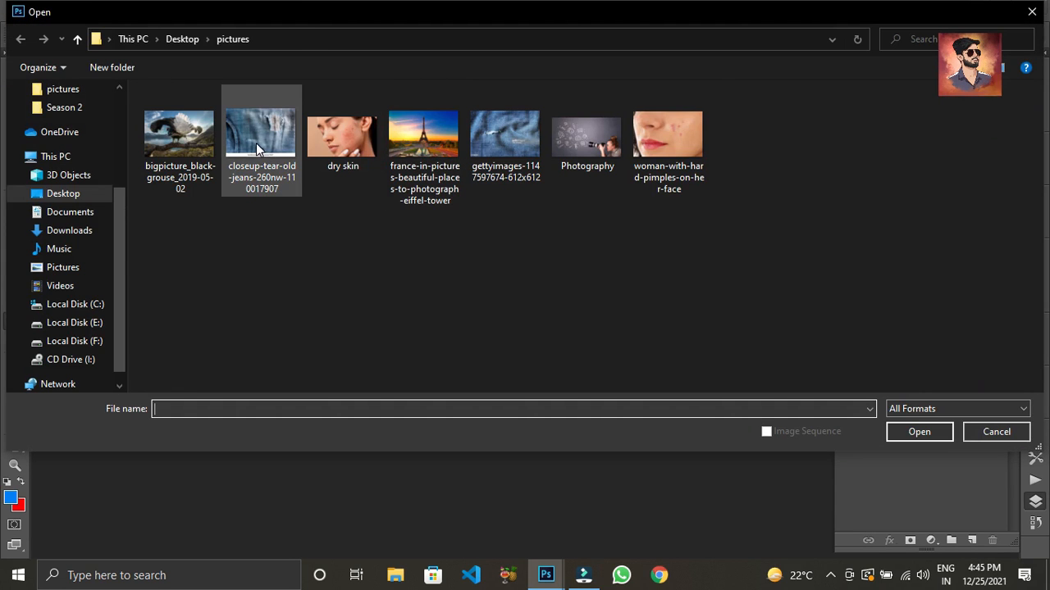
left_click(423, 137)
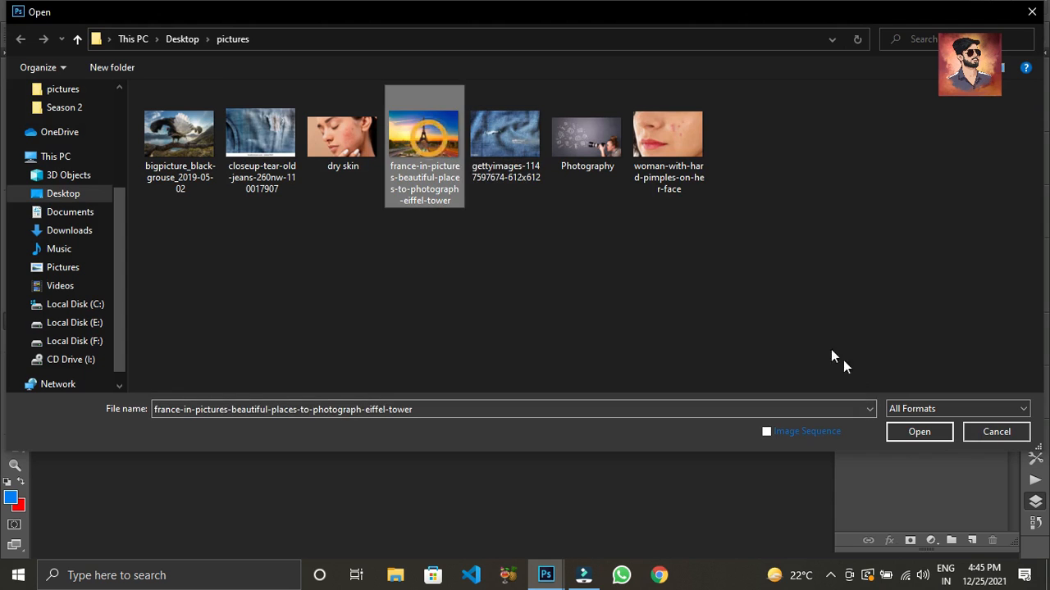
left_click(906, 434)
Smudge the clouds and sky around the Eiffel Tower with a soft 82 px brush at 50% strength
right_click(325, 169)
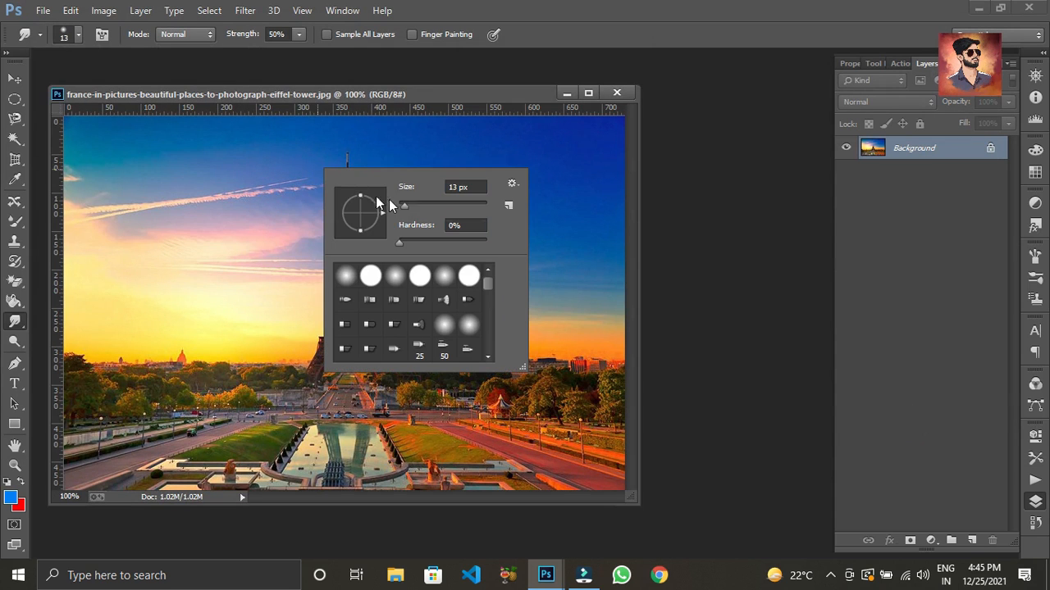
left_click(227, 150)
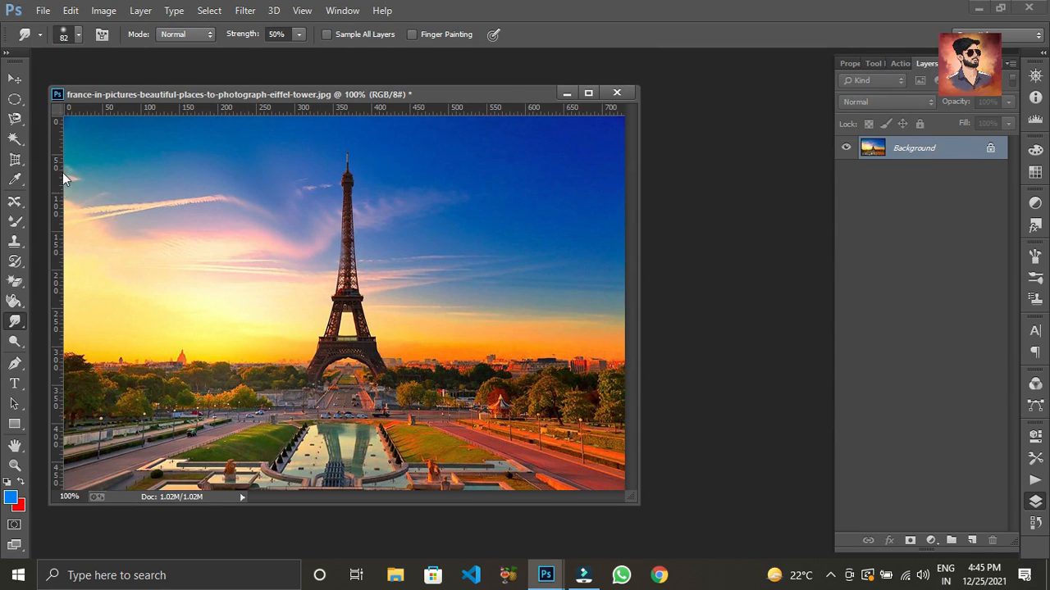
mouse_move(130, 205)
left_mouse_down()
mouse_move(171, 193)
mouse_move(241, 210)
mouse_move(283, 261)
left_mouse_up()
mouse_move(428, 287)
left_mouse_down()
mouse_move(452, 263)
mouse_move(560, 283)
mouse_move(592, 272)
left_mouse_up()
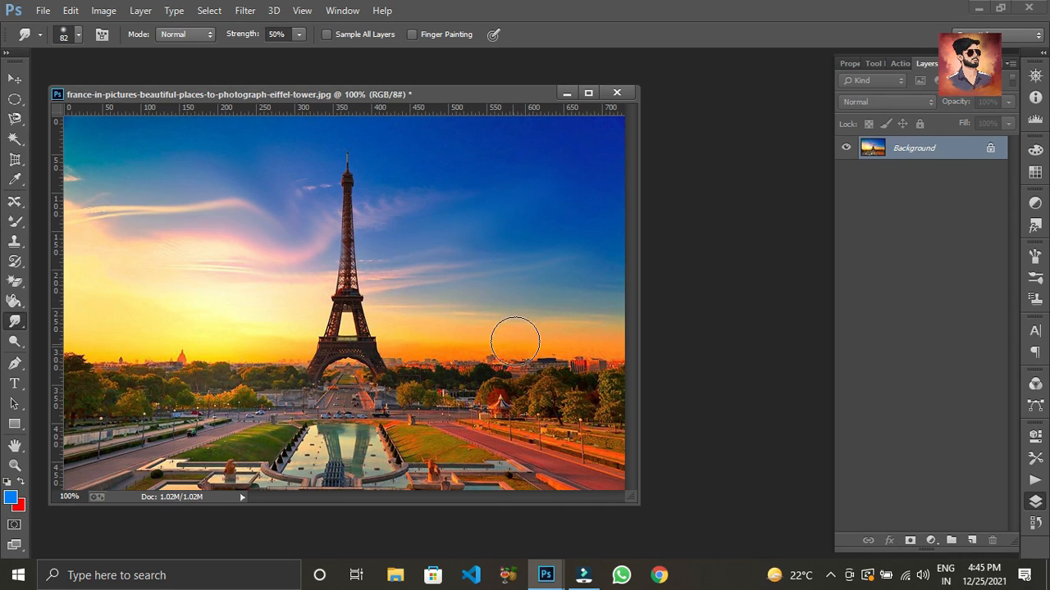
mouse_move(79, 174)
left_mouse_down()
mouse_move(106, 220)
mouse_move(162, 274)
mouse_move(234, 271)
mouse_move(270, 231)
mouse_move(282, 188)
mouse_move(265, 227)
mouse_move(139, 244)
mouse_move(250, 186)
left_mouse_up()
mouse_move(181, 223)
left_mouse_down()
mouse_move(130, 239)
mouse_move(204, 222)
mouse_move(281, 223)
mouse_move(182, 246)
mouse_move(132, 217)
mouse_move(226, 212)
mouse_move(265, 224)
left_mouse_up()
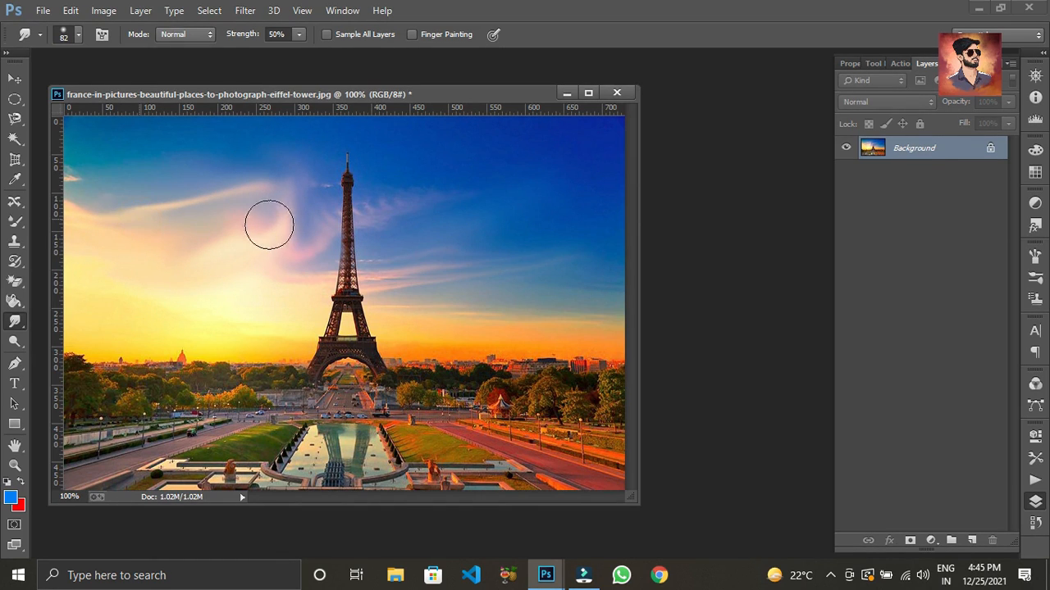
mouse_move(264, 263)
left_mouse_down()
mouse_move(293, 274)
mouse_move(324, 236)
mouse_move(276, 251)
mouse_move(358, 246)
left_mouse_up()
left_click_drag(405, 215, 539, 237)
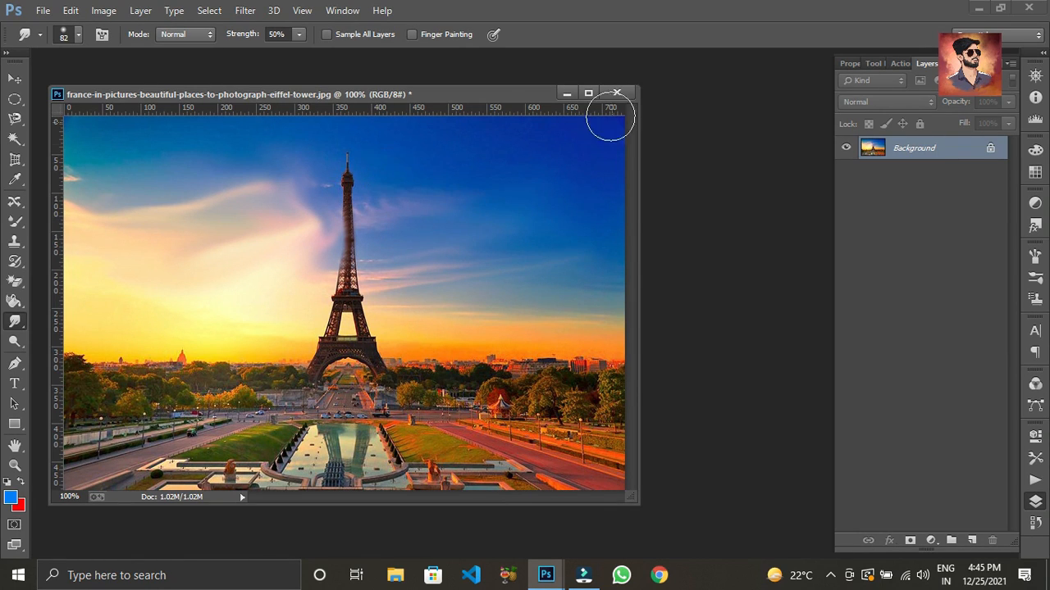
Close the Eiffel Tower photo and switch to the Dodge Tool
left_click(619, 91)
left_click(554, 230)
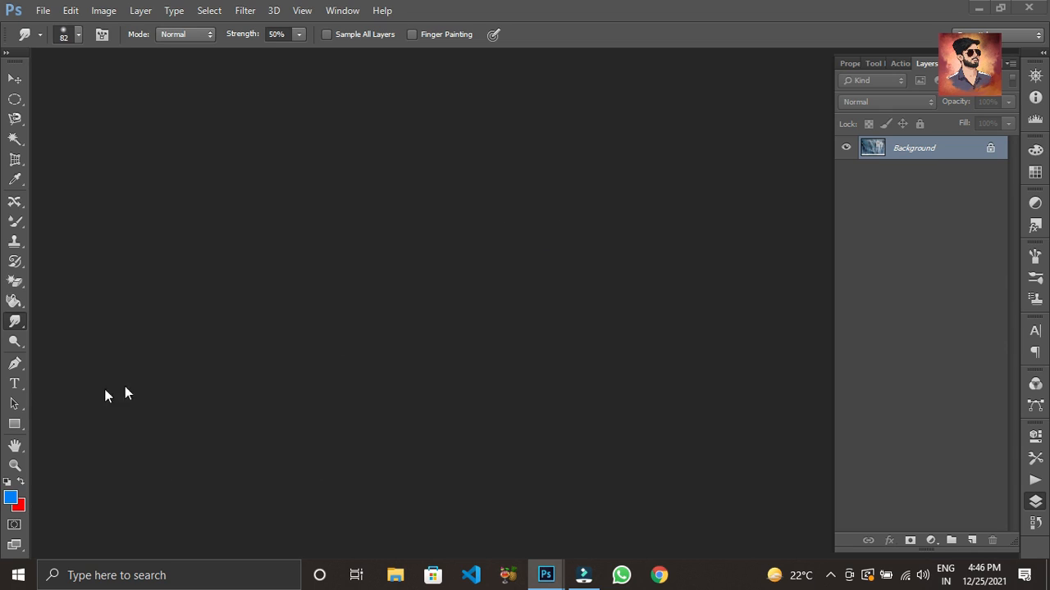
left_click(18, 326)
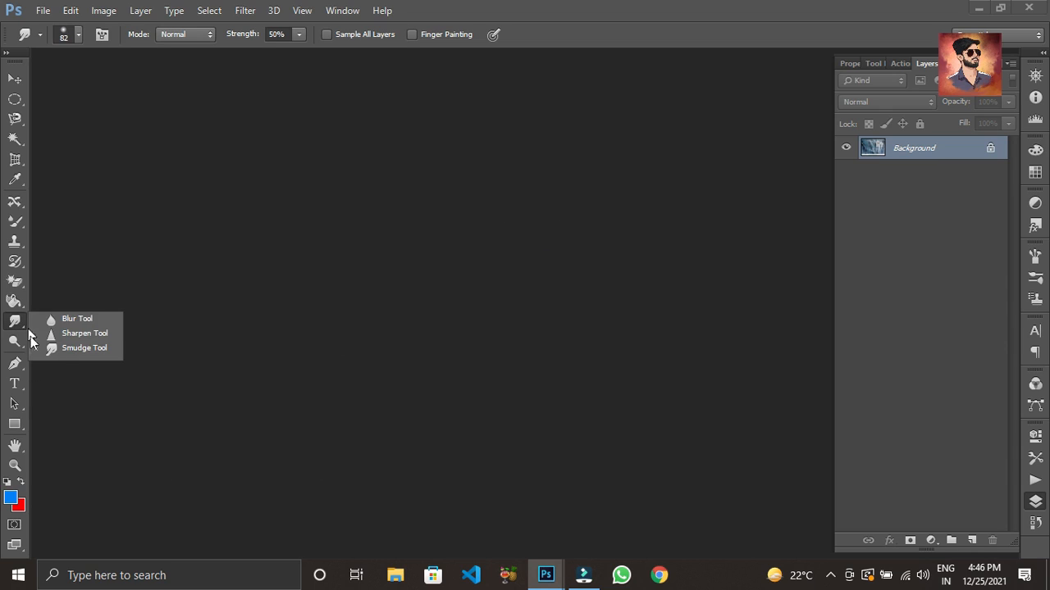
left_click(12, 349)
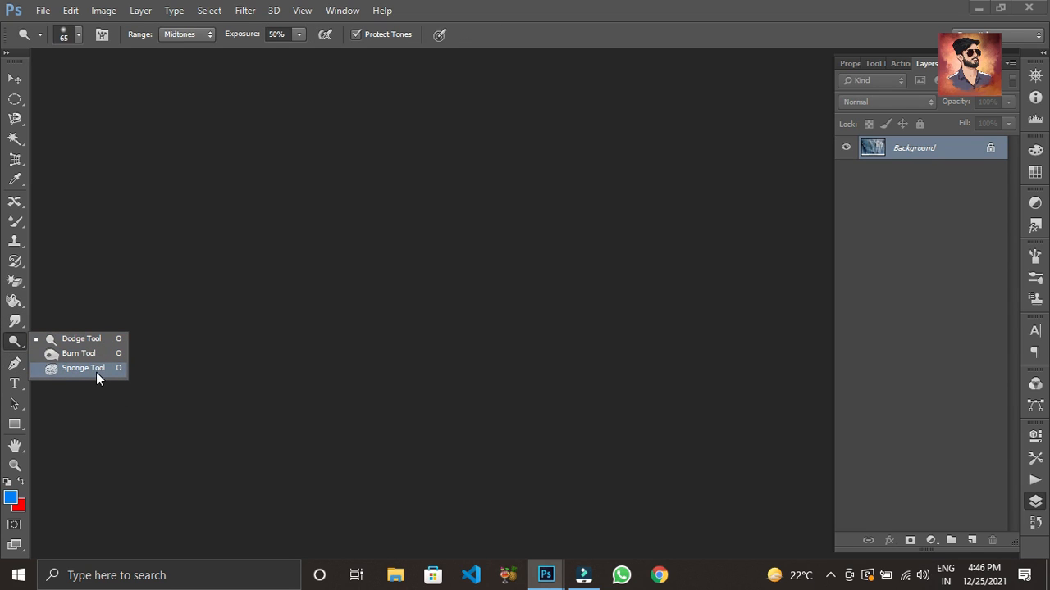
left_click(197, 238)
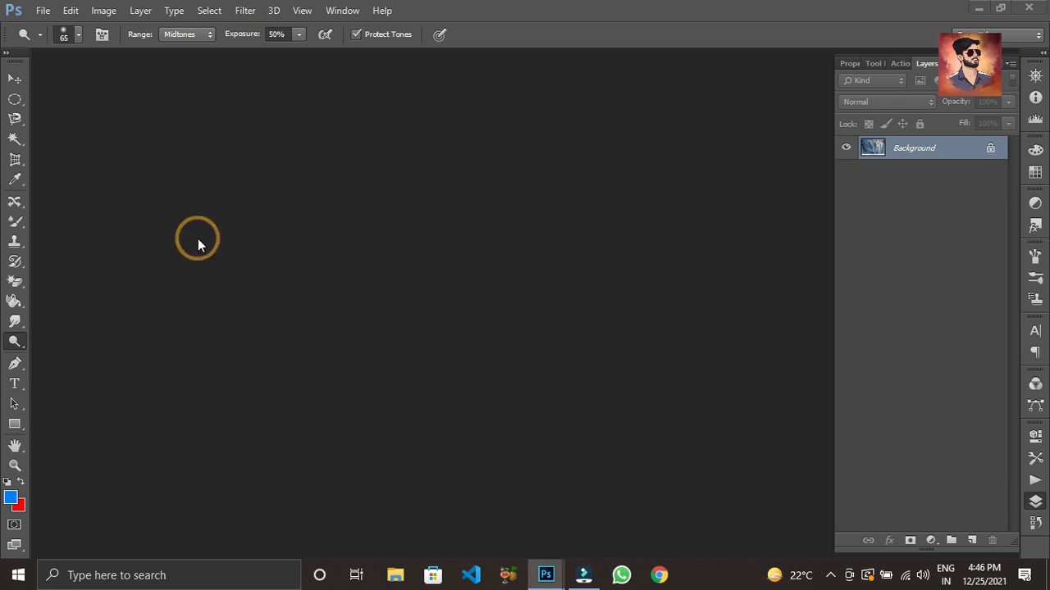
Try to open the dry skin photo from the pictures folder
double_click(198, 238)
left_click(329, 142)
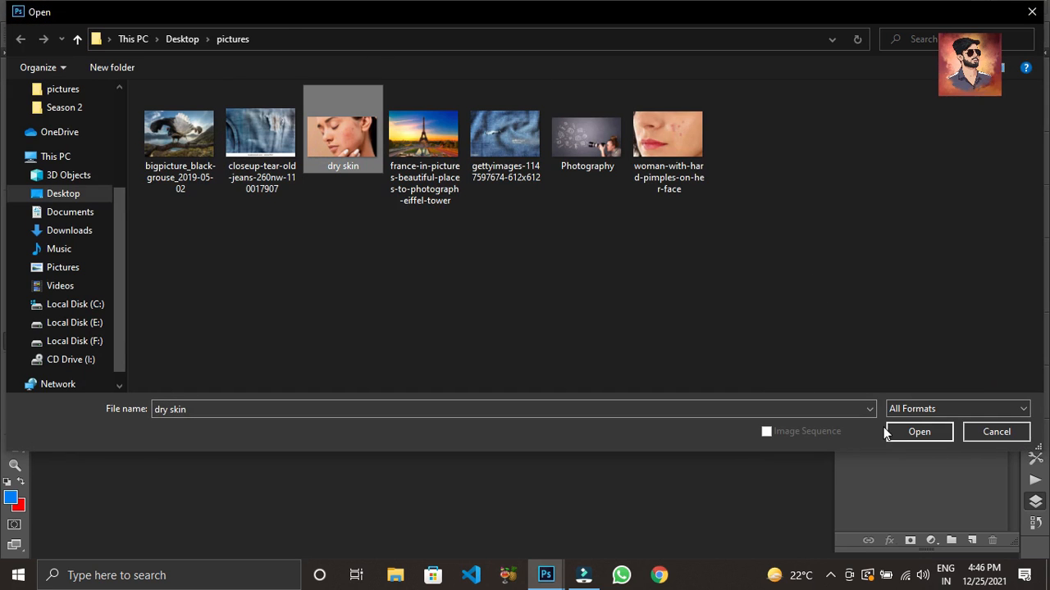
left_click(899, 432)
left_click(529, 225)
Open the woman-with-hard-pimples-on-her-face photo from the pictures folder
left_click(301, 160)
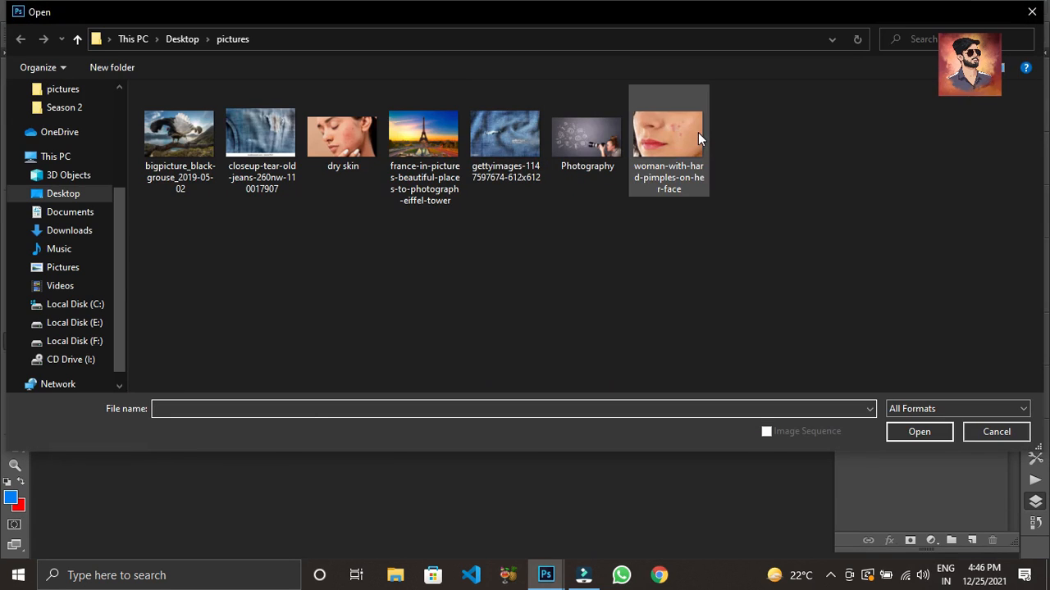
left_click(693, 135)
left_click(916, 432)
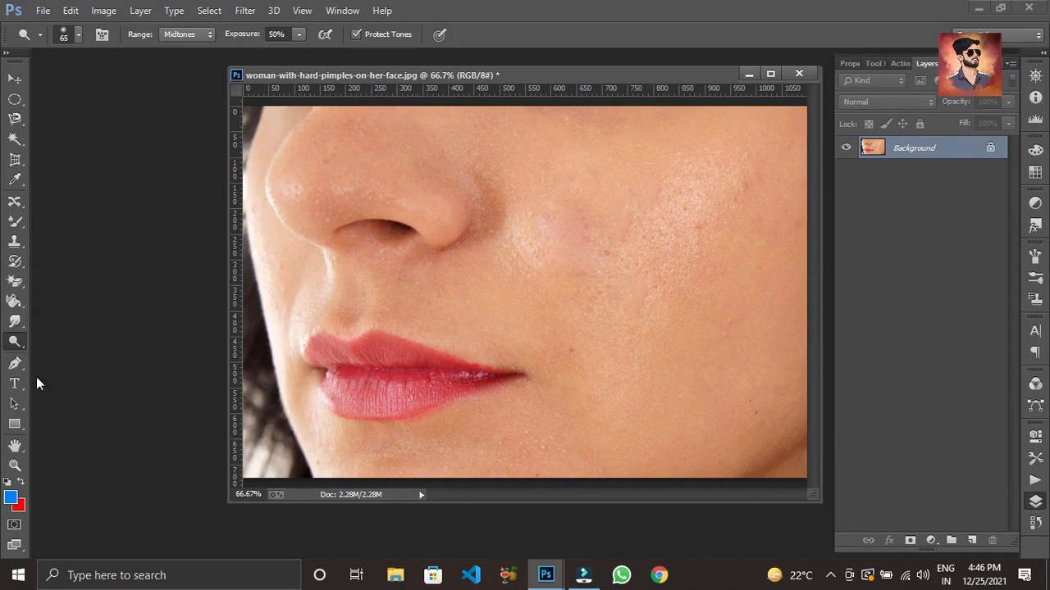
Lighten a small patch of the cheek beside the nose with the Dodge Tool at 65 px, Midtones, 50% exposure
right_click(29, 343)
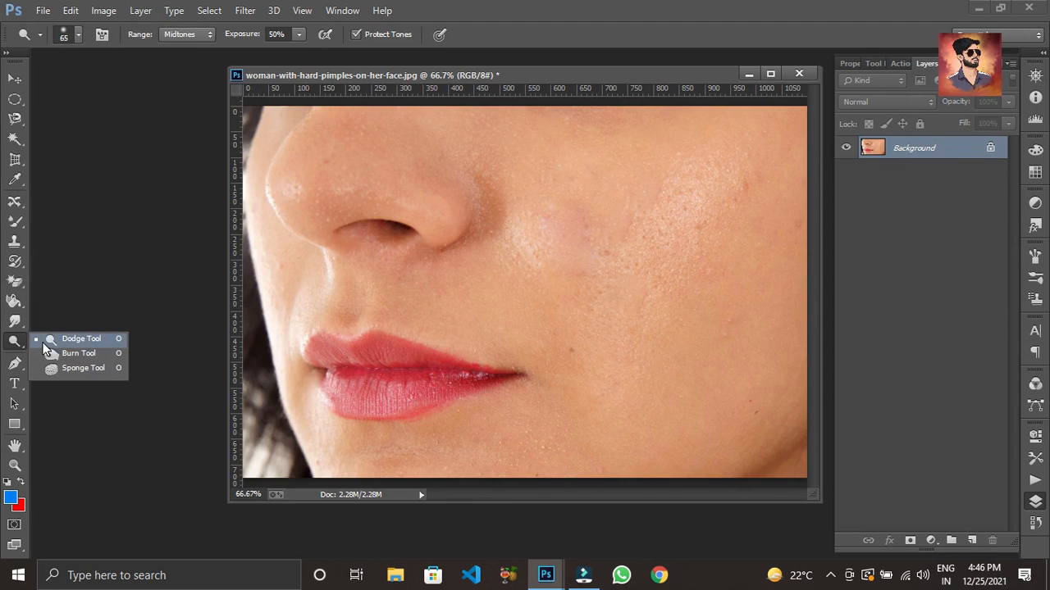
left_click(43, 341)
left_click(537, 197)
left_click_drag(540, 201, 584, 260)
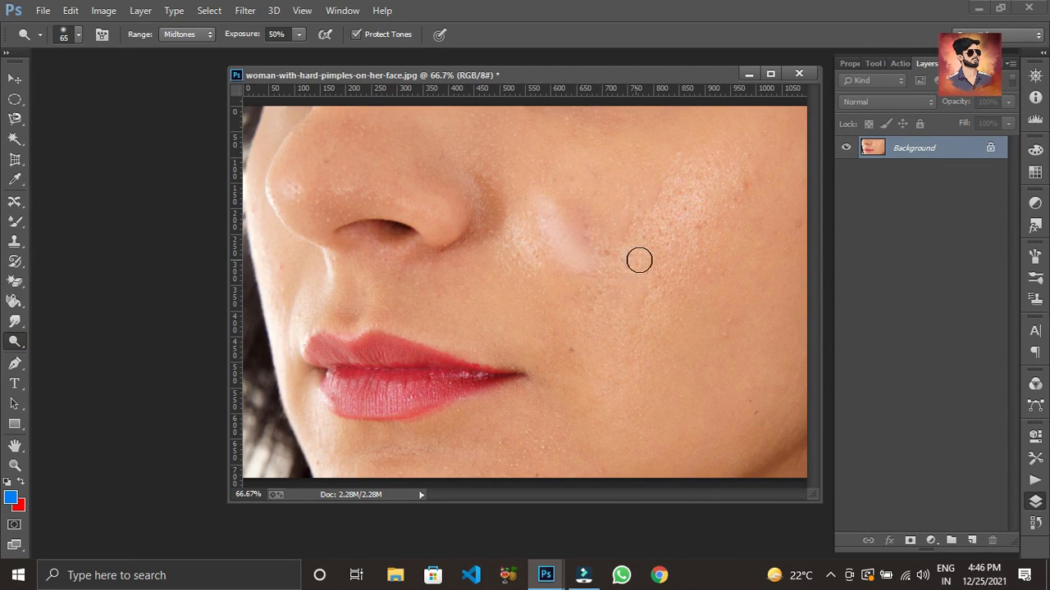
Enlarge the Dodge brush to 226 px and brighten a broad area of the cheek with repeated strokes
right_click(614, 214)
left_click_drag(763, 249, 769, 249)
left_click(691, 164)
mouse_move(615, 251)
left_mouse_down()
mouse_move(729, 169)
mouse_move(673, 216)
mouse_move(726, 172)
mouse_move(640, 268)
mouse_move(672, 190)
mouse_move(574, 281)
mouse_move(672, 181)
mouse_move(743, 184)
left_mouse_up()
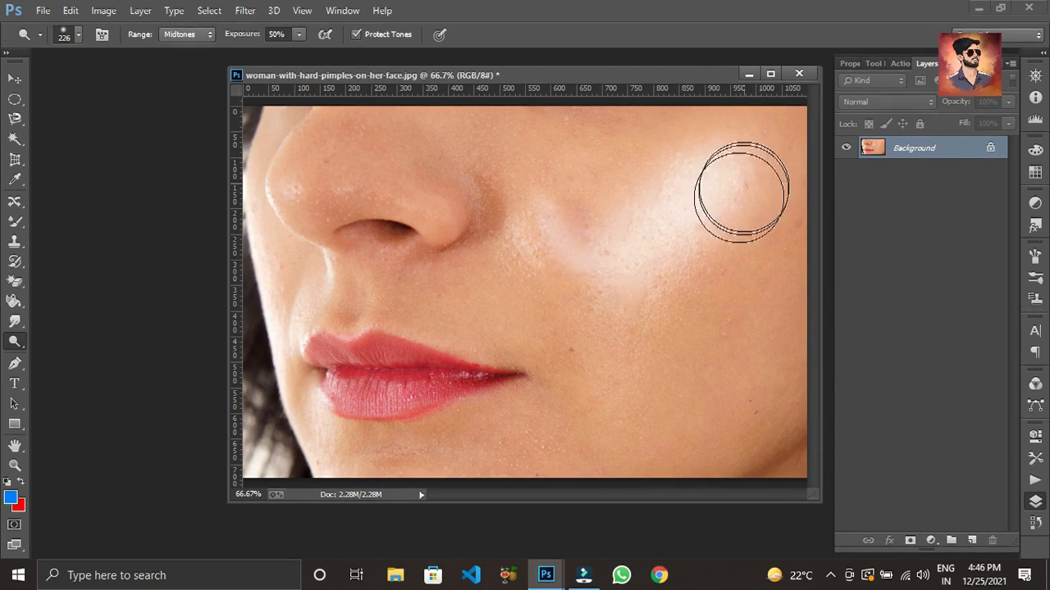
left_click_drag(722, 218, 726, 198)
mouse_move(637, 358)
left_mouse_down()
mouse_move(735, 182)
mouse_move(659, 150)
mouse_move(553, 155)
mouse_move(652, 123)
mouse_move(745, 304)
mouse_move(637, 417)
mouse_move(729, 368)
mouse_move(727, 271)
mouse_move(743, 213)
left_mouse_up()
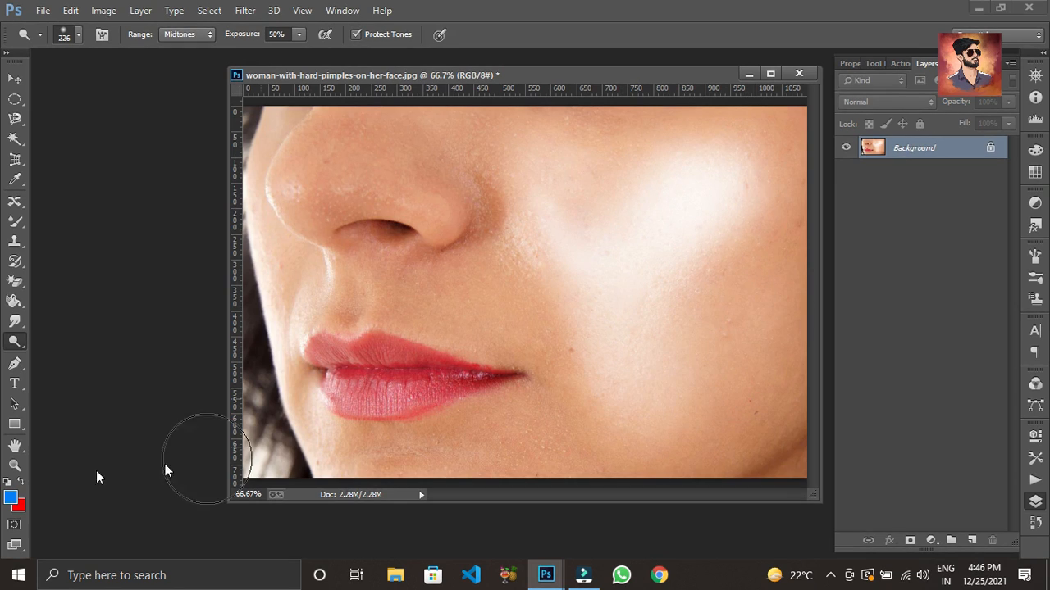
Darken the cheek with the Burn Tool at 167 px, Midtones, 50% exposure, and undo a burn stroke
right_click(25, 343)
left_click(72, 359)
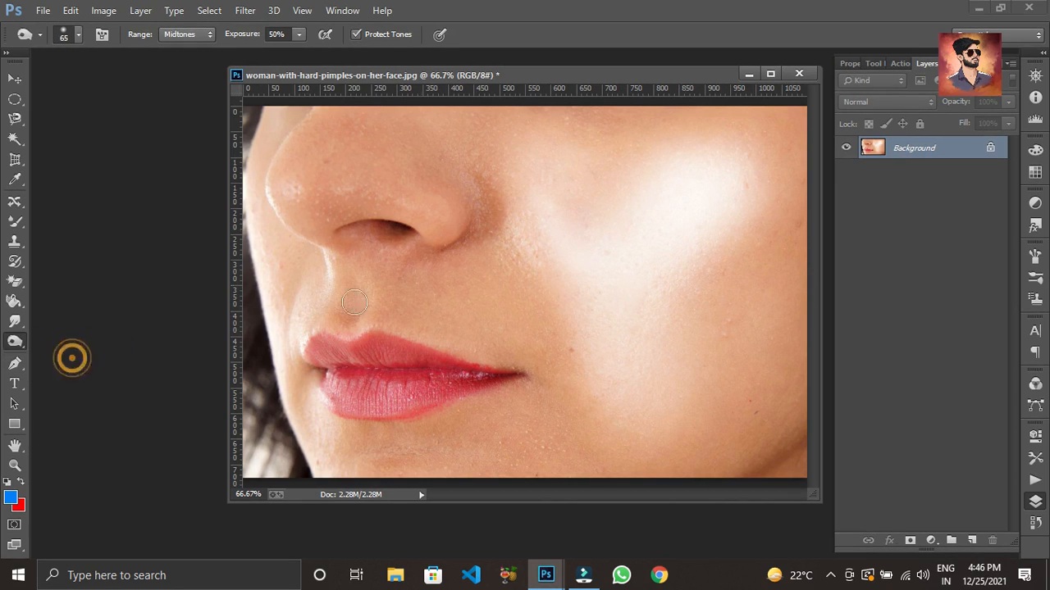
right_click(564, 226)
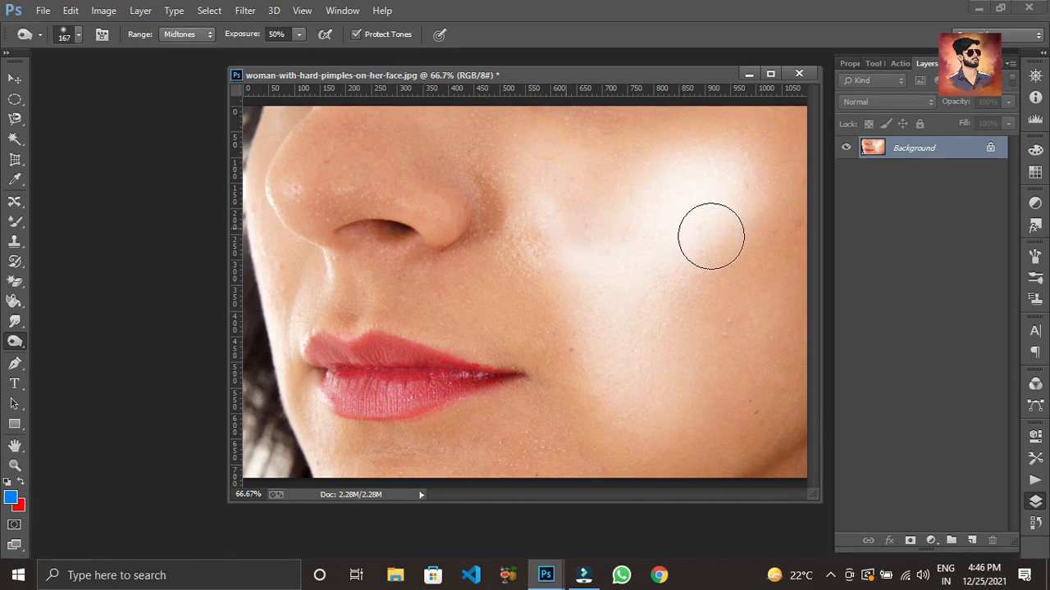
mouse_move(604, 282)
left_mouse_down()
mouse_move(585, 248)
mouse_move(736, 164)
mouse_move(524, 264)
mouse_move(569, 269)
mouse_move(615, 256)
mouse_move(766, 195)
left_mouse_up()
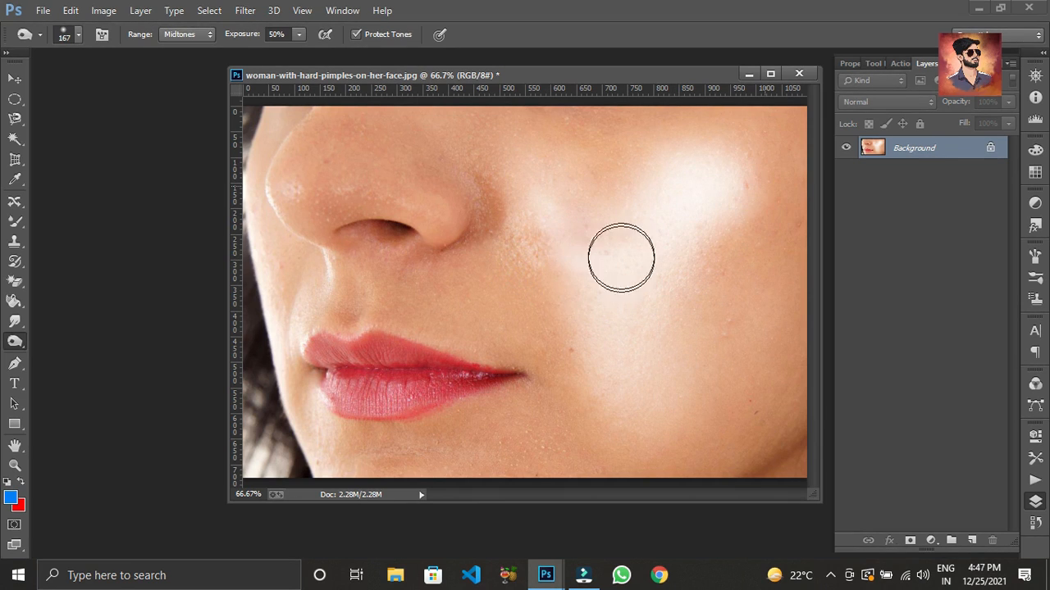
key("ctrl+z")
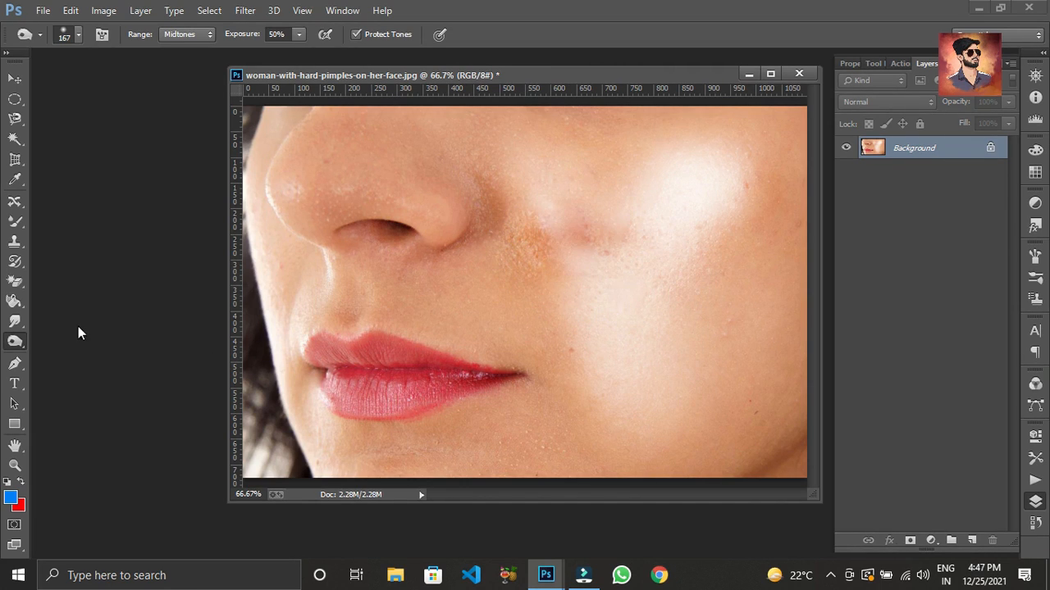
Desaturate the brightened cheek area with the Sponge Tool at 65 px and 50% flow
left_click(16, 338)
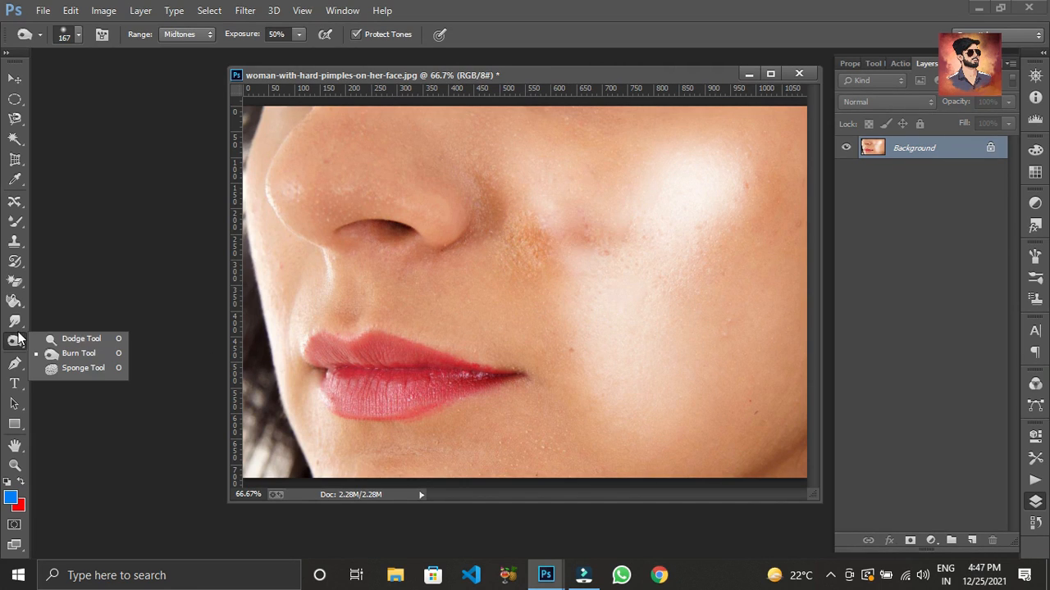
left_click(89, 370)
left_click_drag(687, 175, 726, 246)
left_click_drag(738, 175, 642, 227)
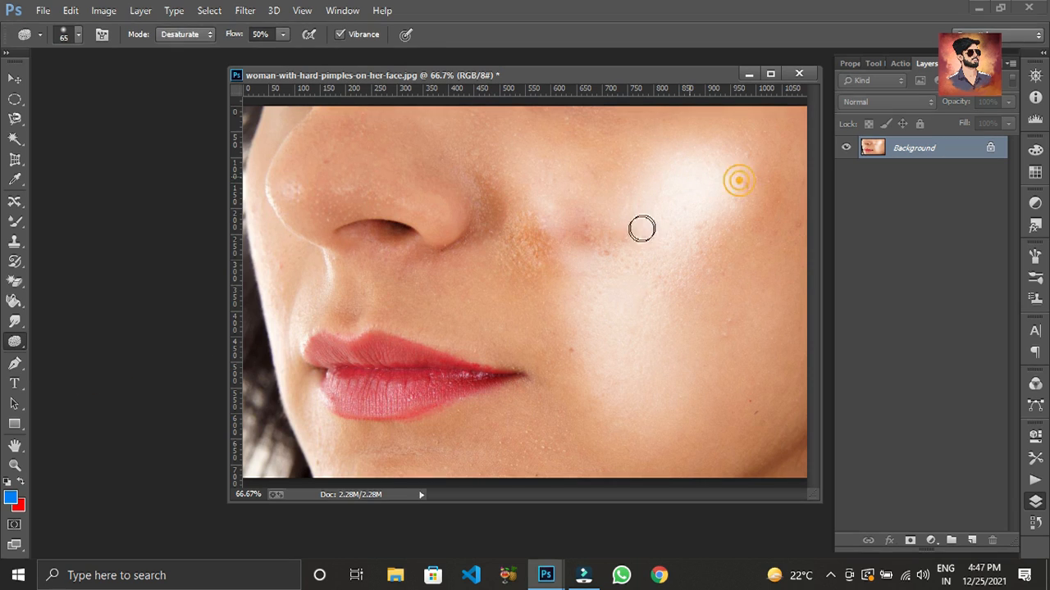
Enlarge the Sponge brush to 279 px and desaturate the bright cheek area with broad strokes
right_click(773, 260)
left_click_drag(789, 237, 831, 238)
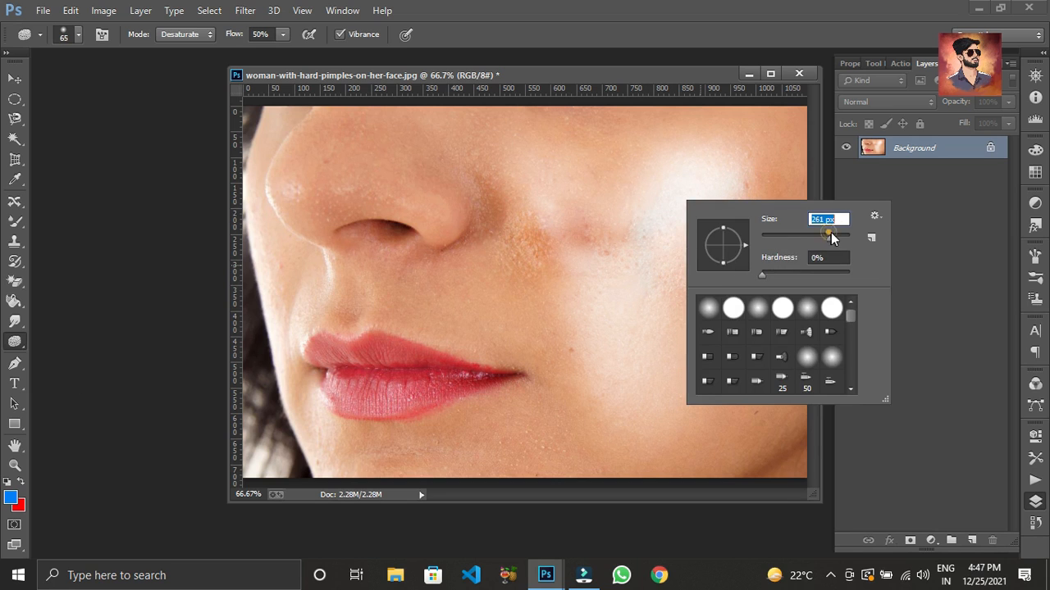
left_click(734, 310)
left_click(561, 203)
mouse_move(633, 220)
left_mouse_down()
mouse_move(693, 164)
mouse_move(628, 262)
left_mouse_up()
left_click_drag(720, 161, 650, 261)
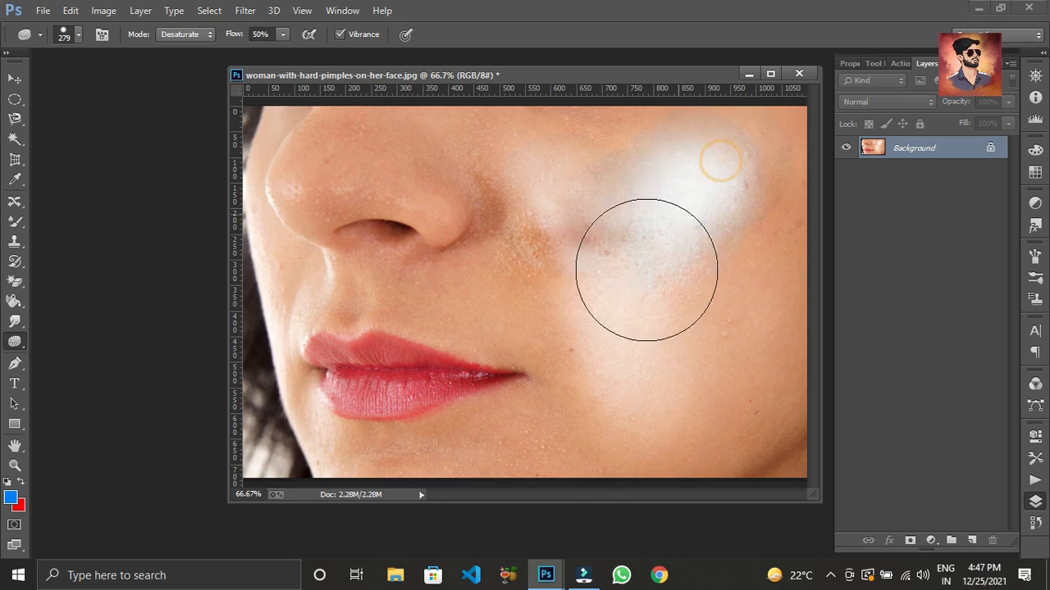
mouse_move(738, 199)
left_mouse_down()
mouse_move(762, 285)
mouse_move(707, 328)
mouse_move(679, 312)
mouse_move(656, 339)
left_mouse_up()
Desaturate the nose and the skin between the nose and the upper lip with the Sponge Tool
mouse_move(405, 249)
left_mouse_down()
mouse_move(394, 175)
mouse_move(434, 181)
mouse_move(410, 181)
mouse_move(410, 195)
left_mouse_up()
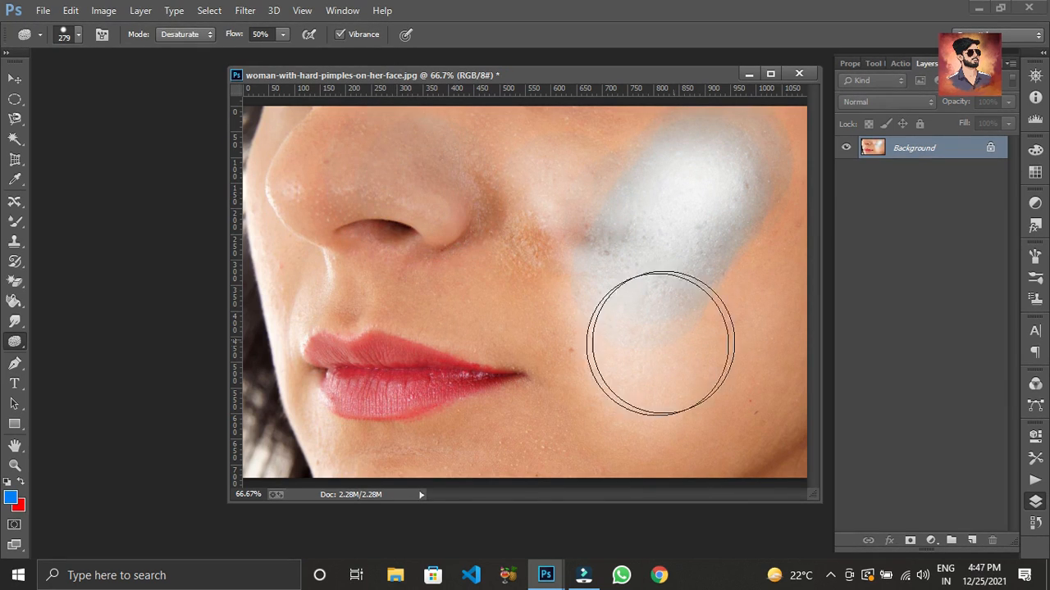
mouse_move(497, 194)
left_mouse_down()
mouse_move(521, 237)
mouse_move(511, 262)
mouse_move(510, 235)
mouse_move(592, 213)
mouse_move(555, 346)
mouse_move(533, 335)
mouse_move(550, 319)
mouse_move(600, 359)
left_mouse_up()
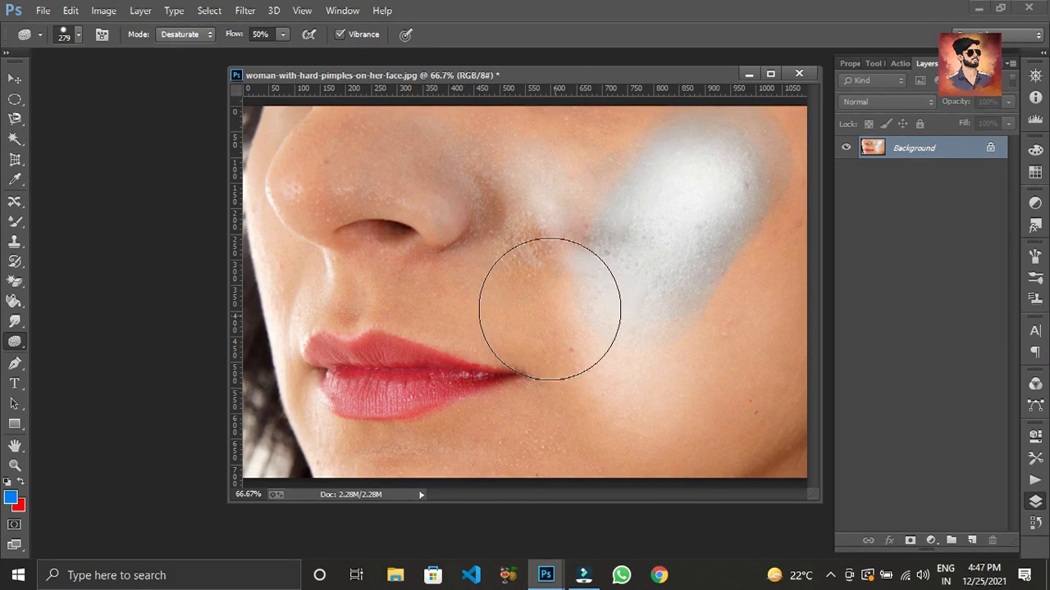
mouse_move(324, 171)
left_mouse_down()
mouse_move(416, 172)
mouse_move(472, 262)
mouse_move(463, 299)
mouse_move(516, 309)
mouse_move(536, 274)
mouse_move(538, 314)
left_mouse_up()
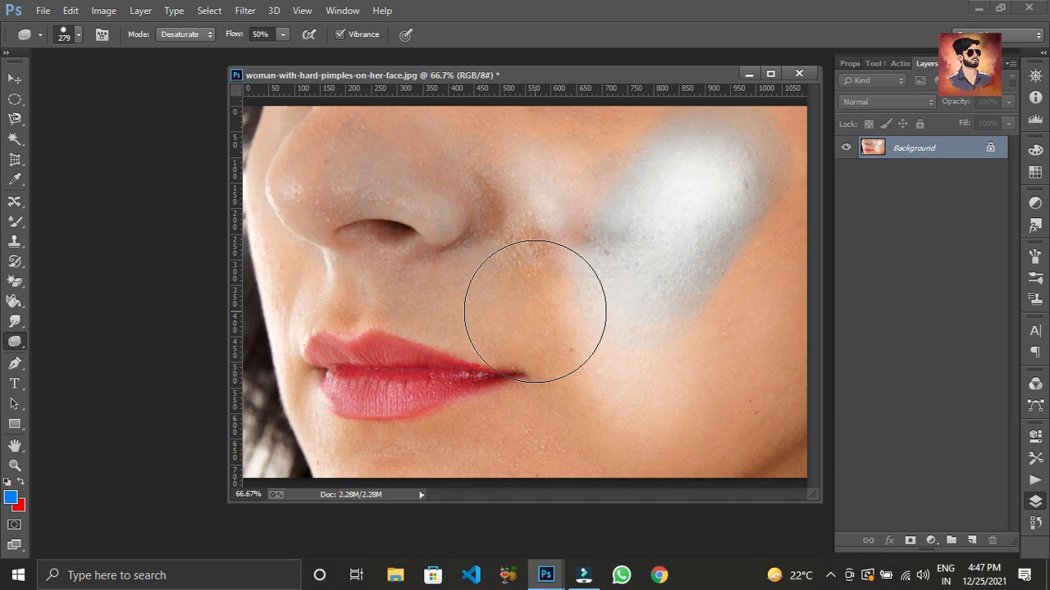
Draw a closed path on the cheek beside the nose with the Pen Tool and duplicate the Background layer
left_click(29, 363)
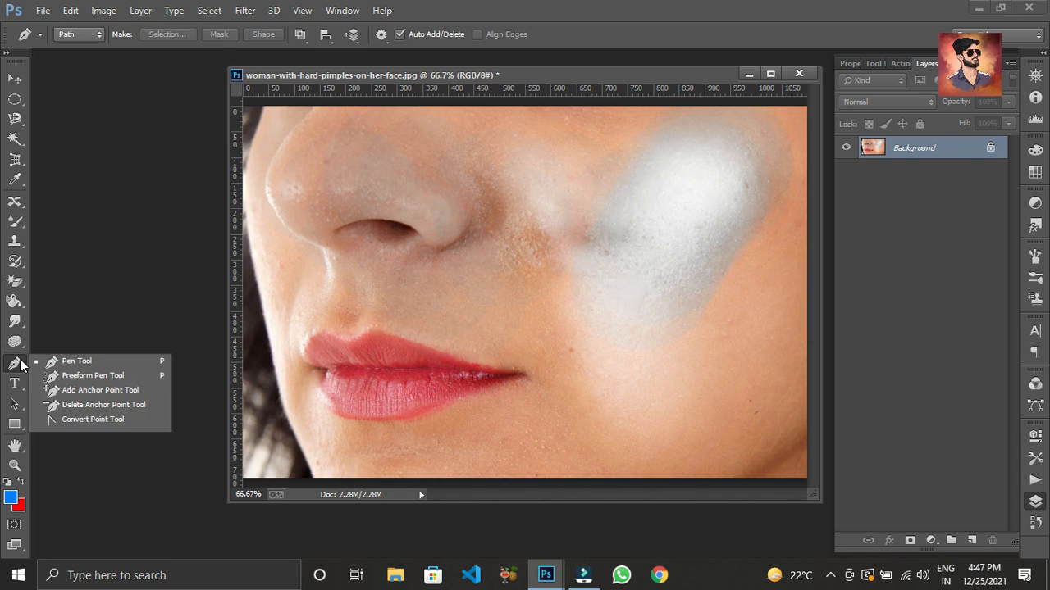
left_click(78, 362)
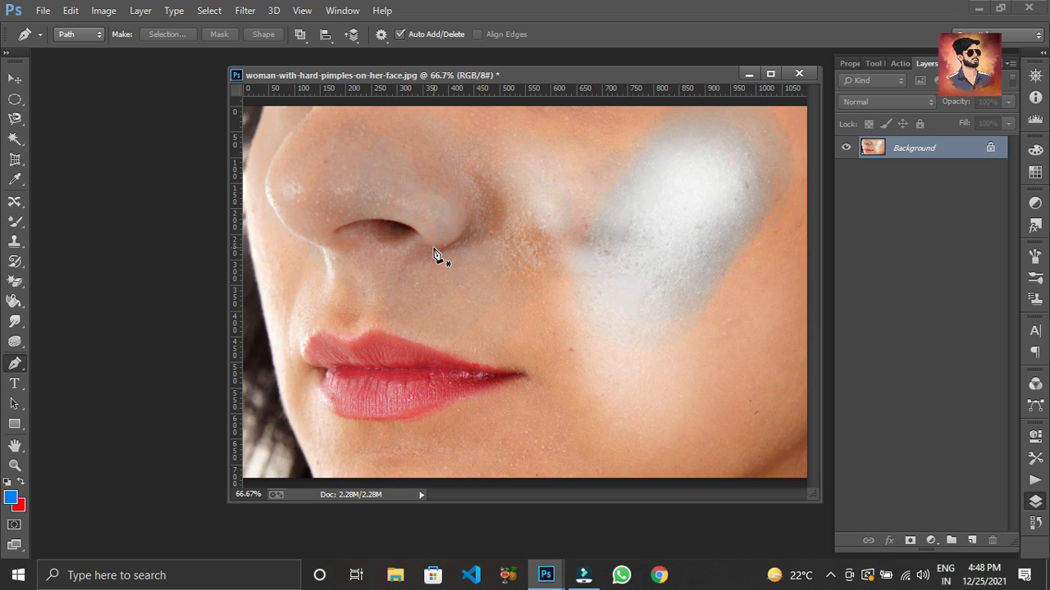
left_click(473, 165)
left_click(473, 164)
left_click(479, 144)
left_click(474, 301)
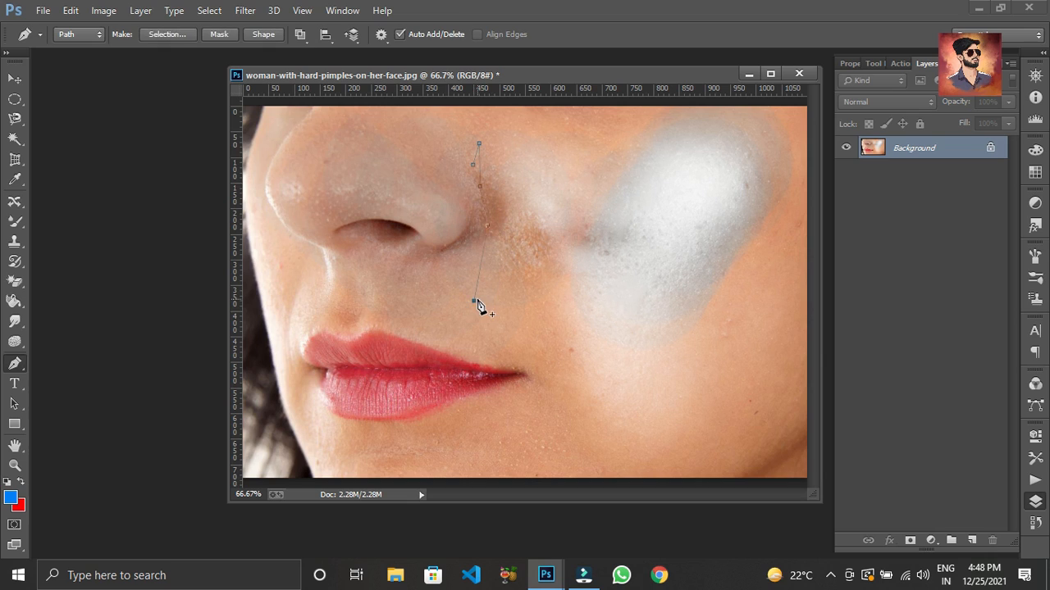
left_click(480, 146)
key("ctrl+j")
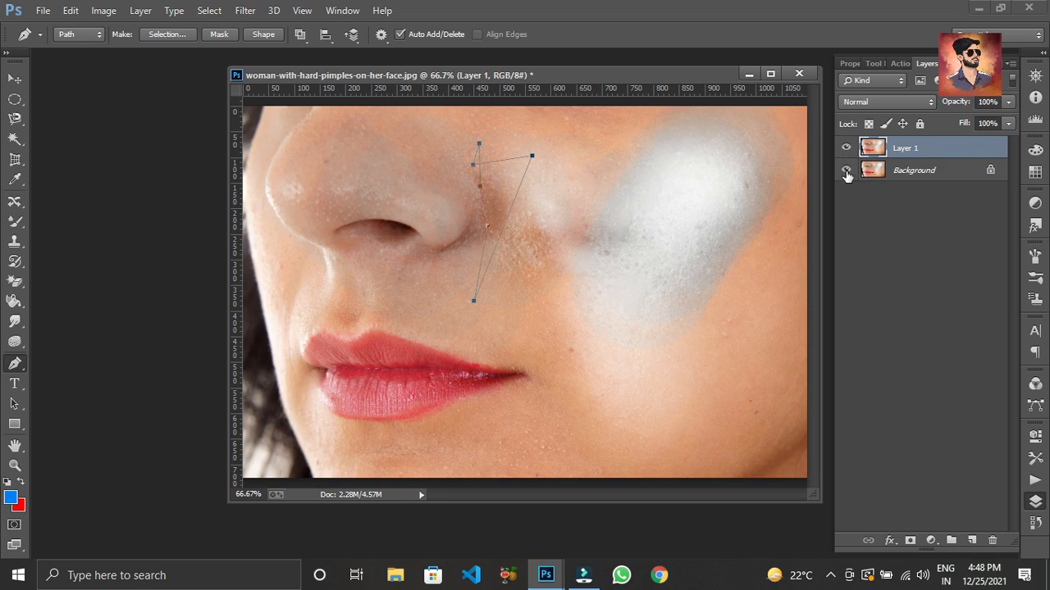
Delete the pen path beside the nose and the duplicated layer
key("Delete")
key("Delete")
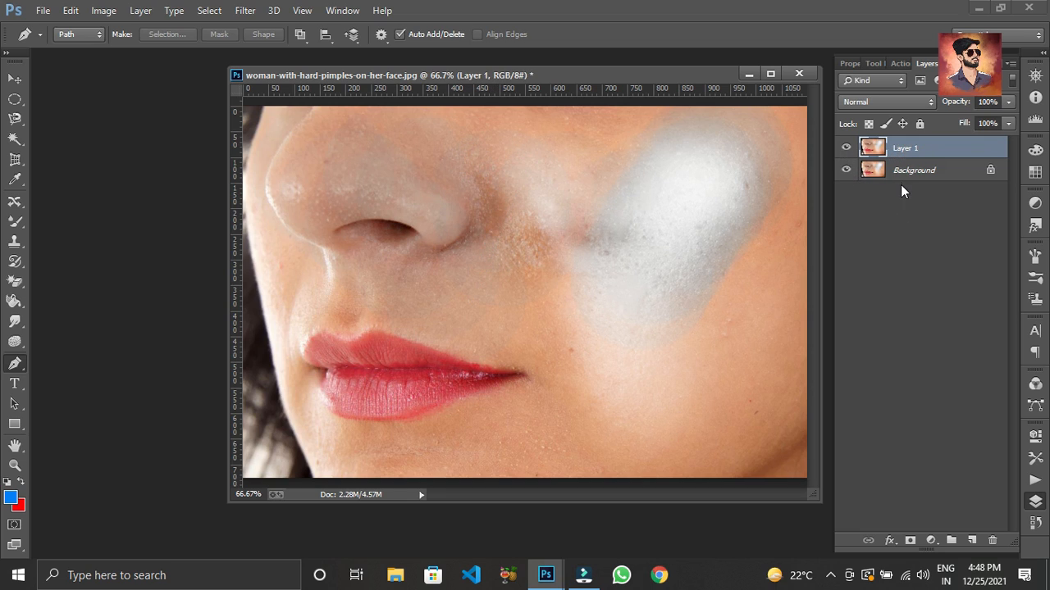
left_click(916, 149)
key("Delete")
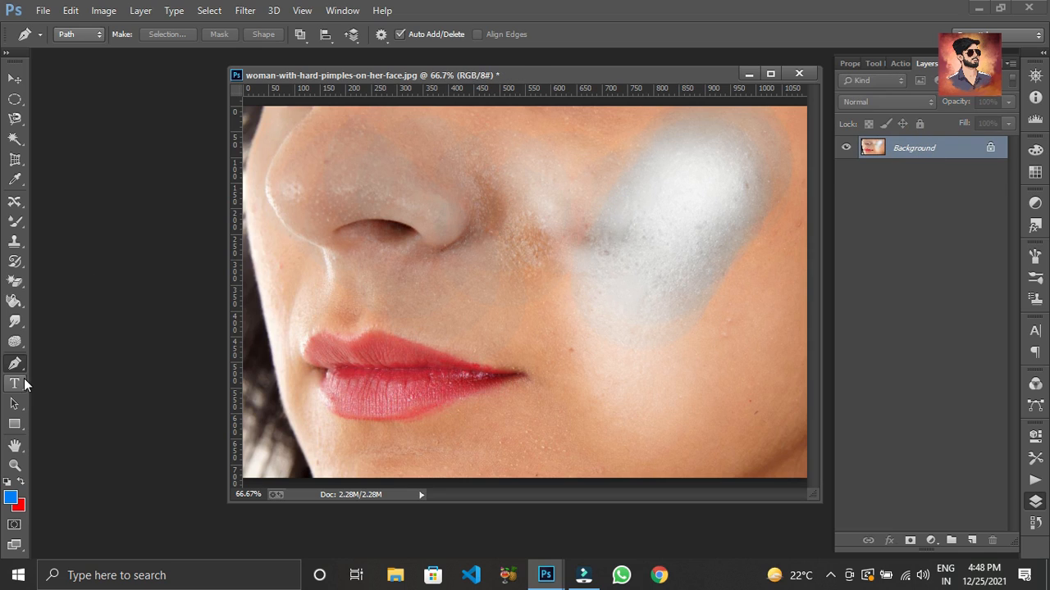
Close the face photo and open france-in-pictures-beautiful-places-to-photograph-eiffel-tower.jpg from the pictures folder
left_click(16, 384)
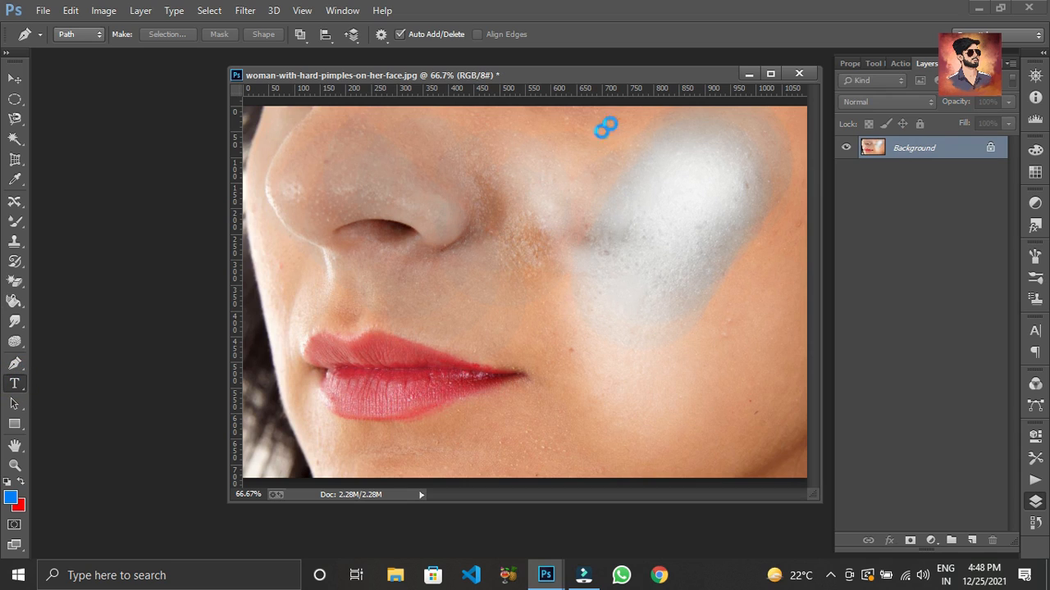
left_click(798, 74)
left_click(519, 231)
left_click(294, 274)
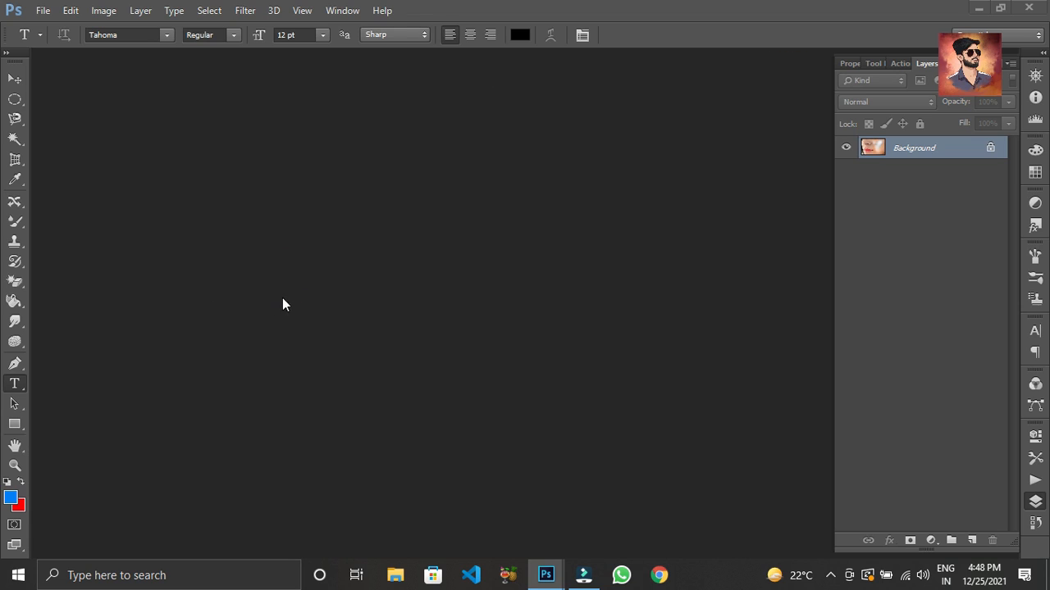
double_click(339, 332)
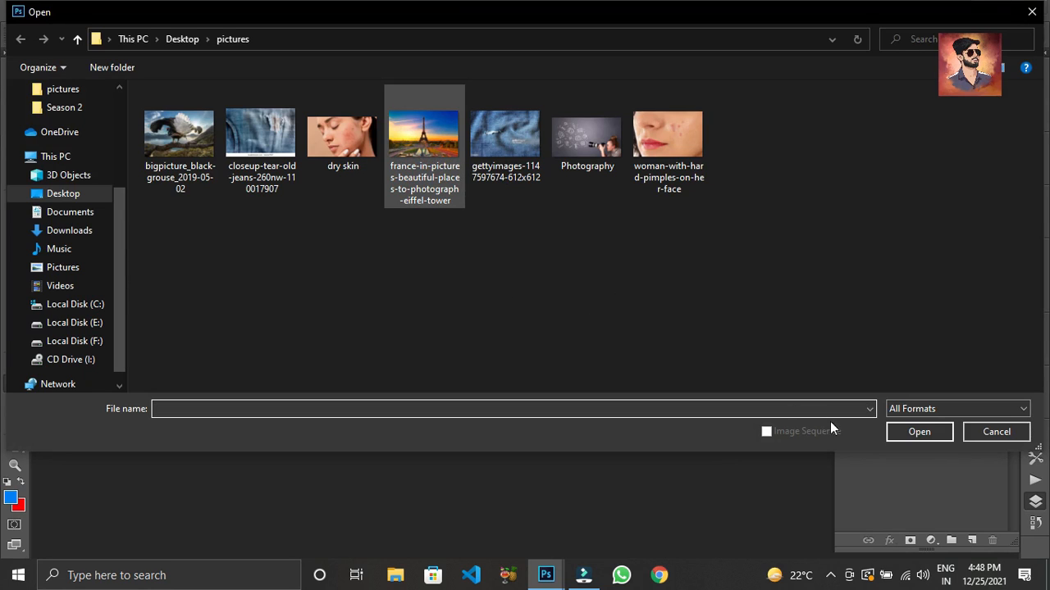
left_click(894, 435)
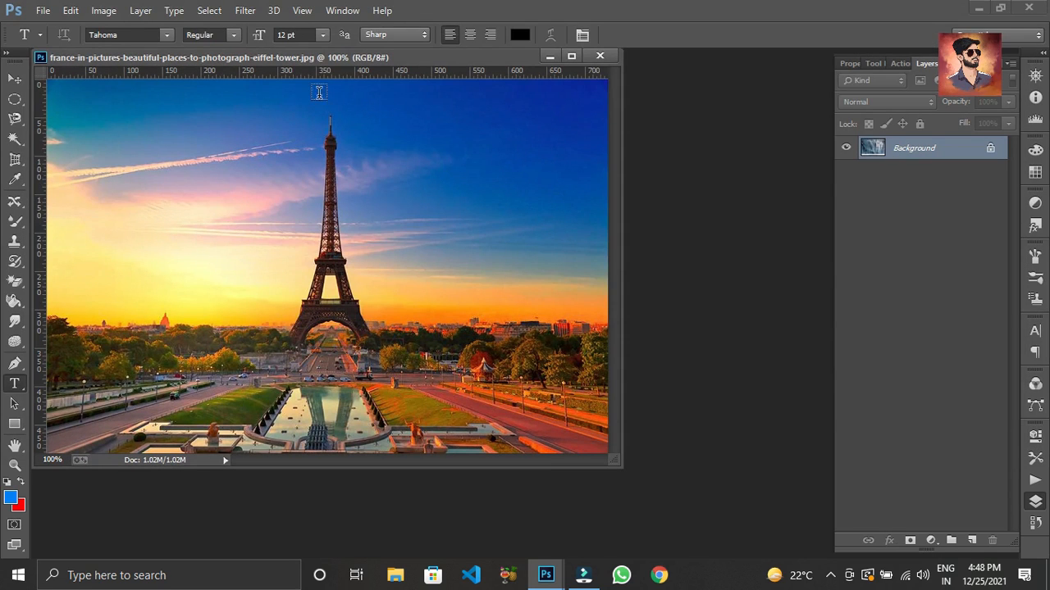
left_click_drag(321, 51, 434, 68)
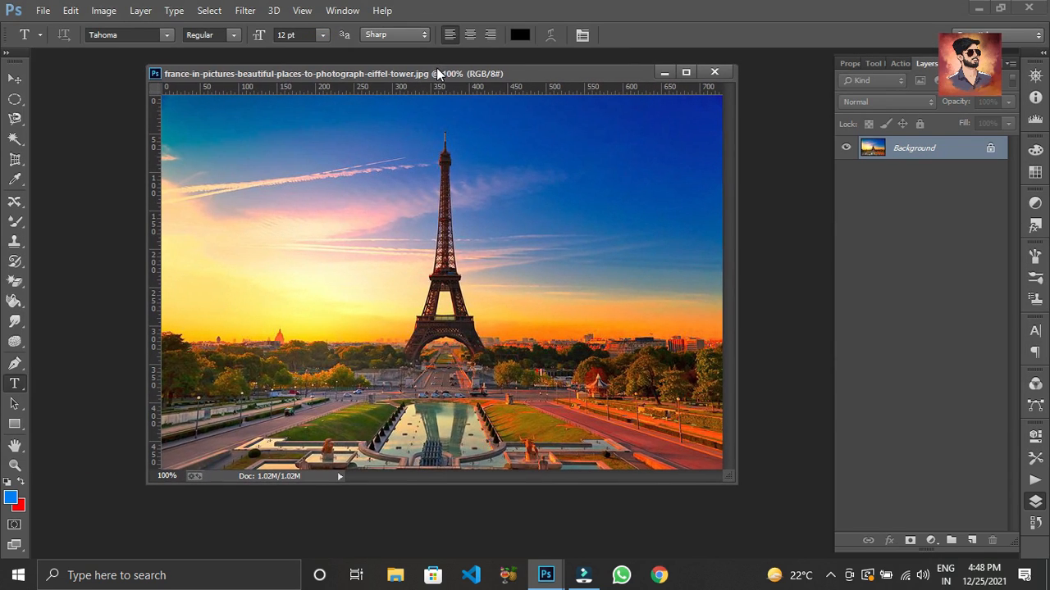
Add the text "NICE PICTURE" across the Eiffel Tower with the Type Tool in Tahoma Regular, 12 pt
left_click(14, 384)
left_click(306, 254)
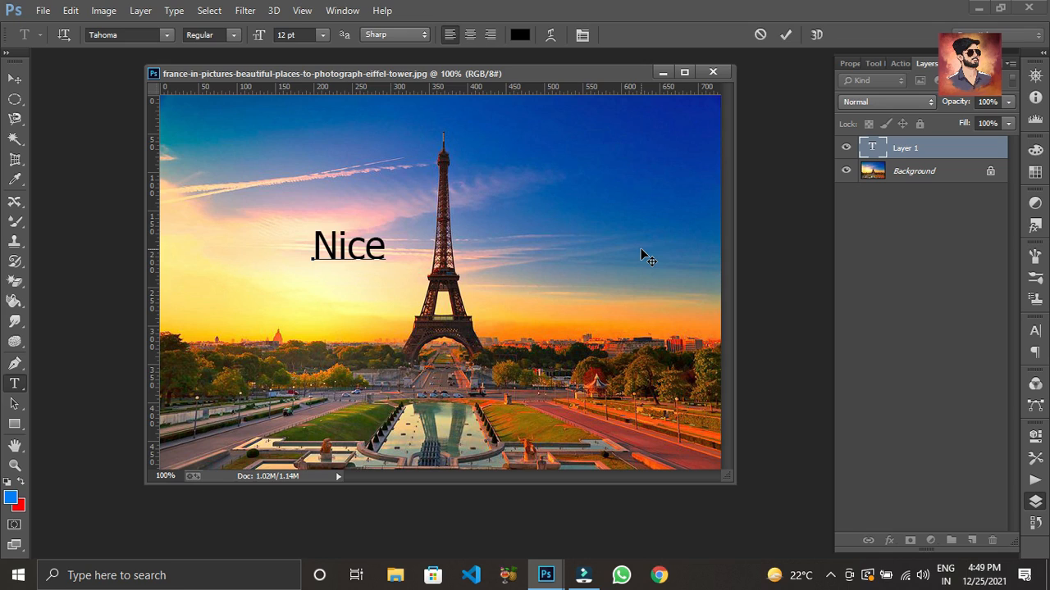
type("PIC")
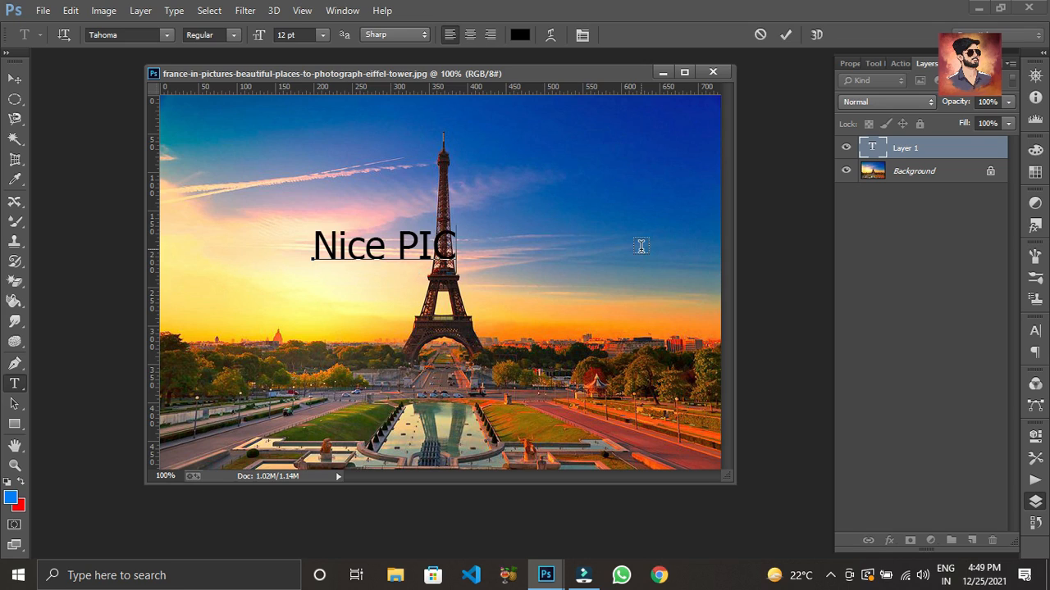
type("TURE")
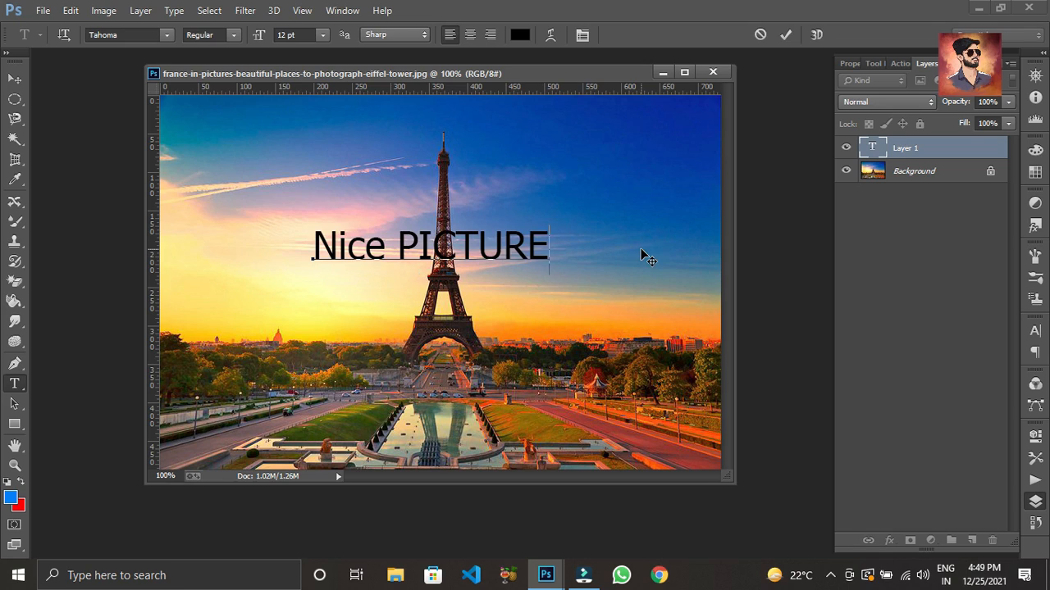
double_click(330, 252)
type("NICE")
Set the colour of the whole NICE PICTURE text to red, ff0000
left_click(450, 240)
left_click(456, 241)
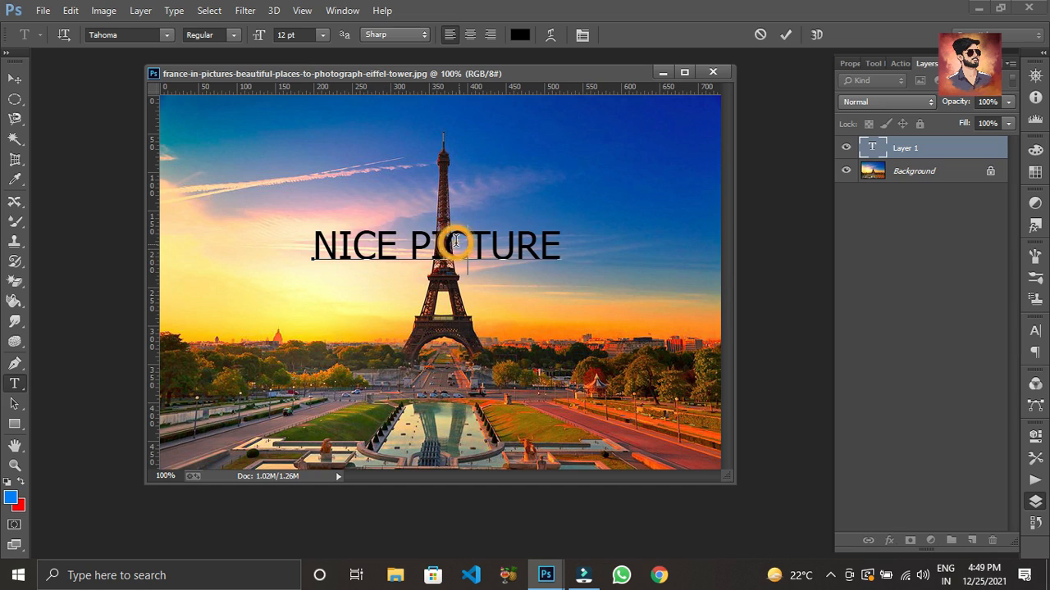
left_click_drag(316, 239, 500, 249)
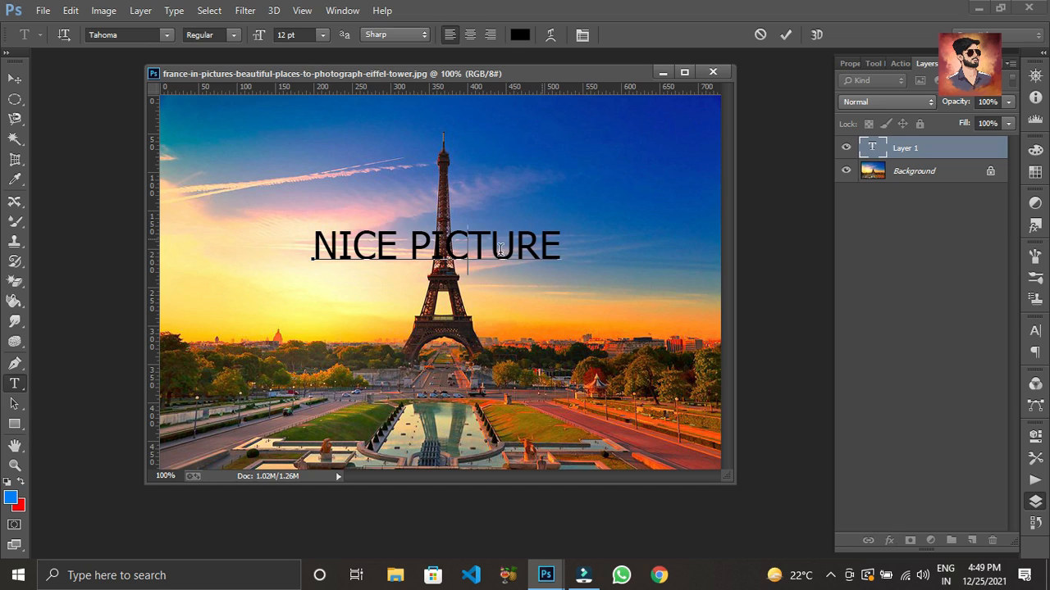
double_click(500, 250)
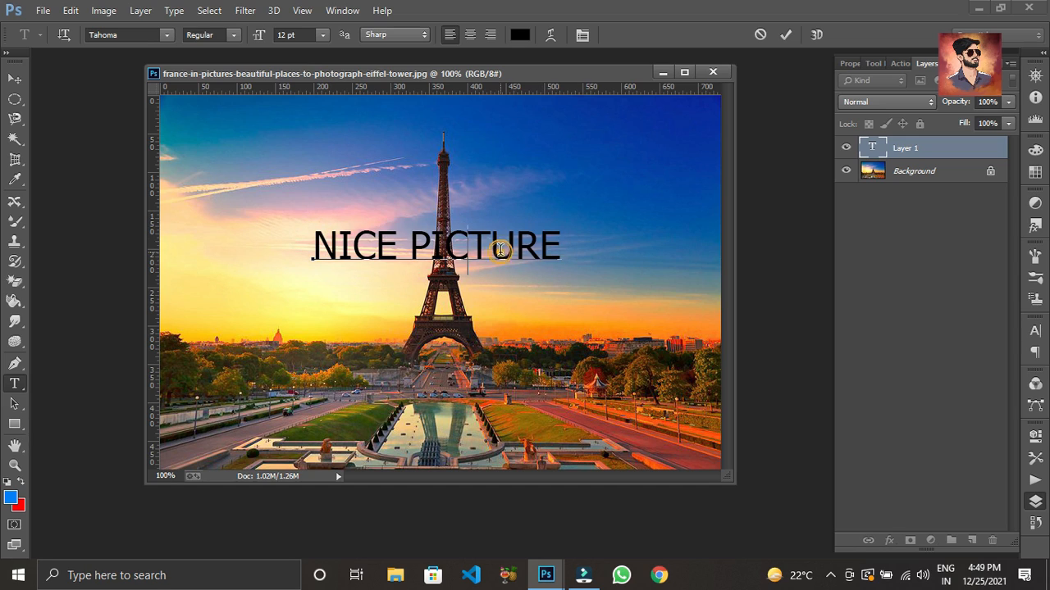
triple_click(397, 254)
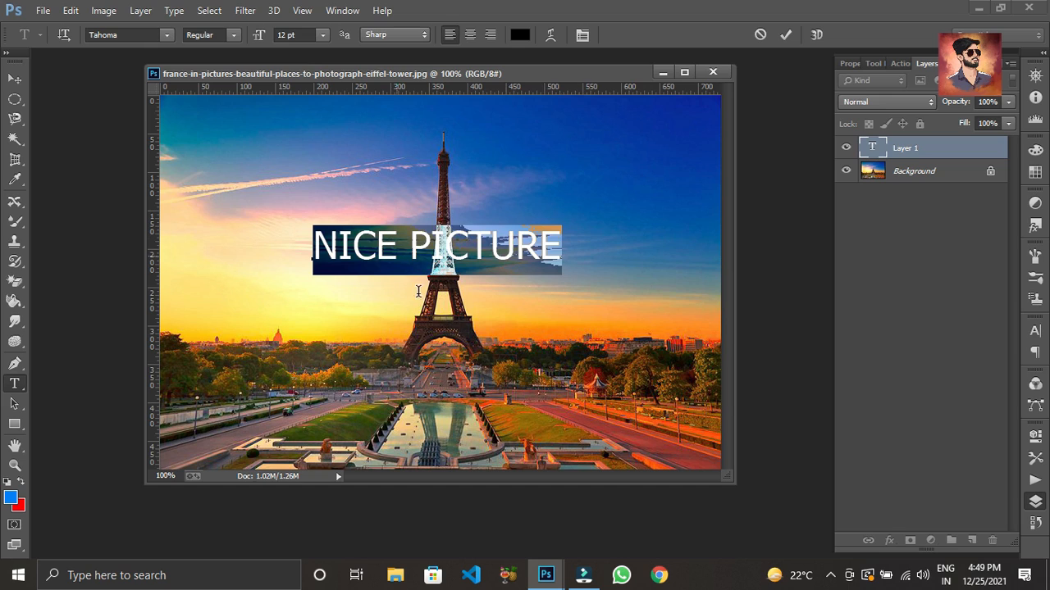
left_click(524, 35)
left_click(519, 35)
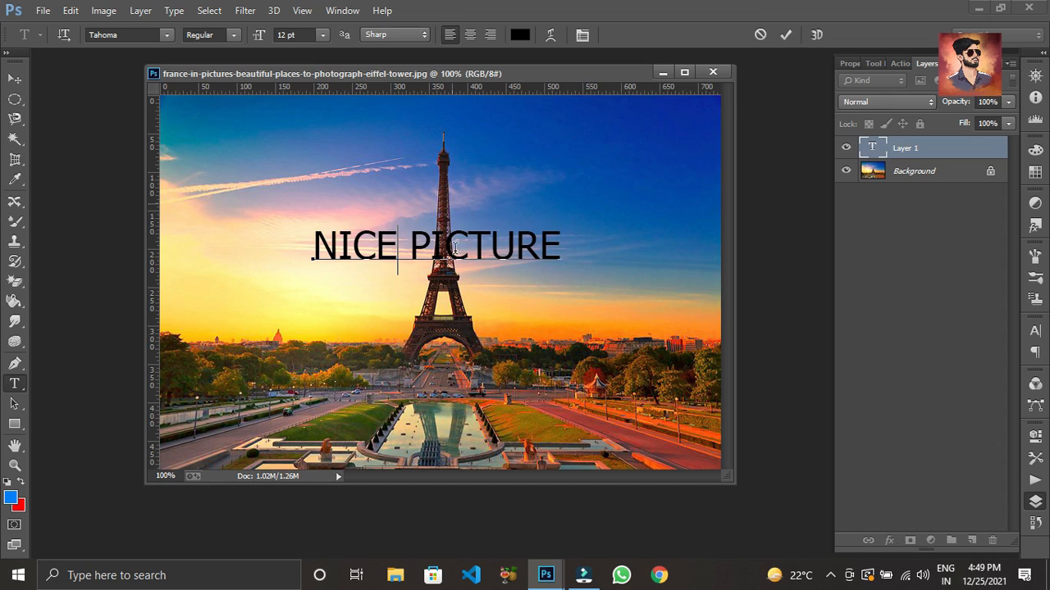
key("shift+Home")
key("ctrl+a")
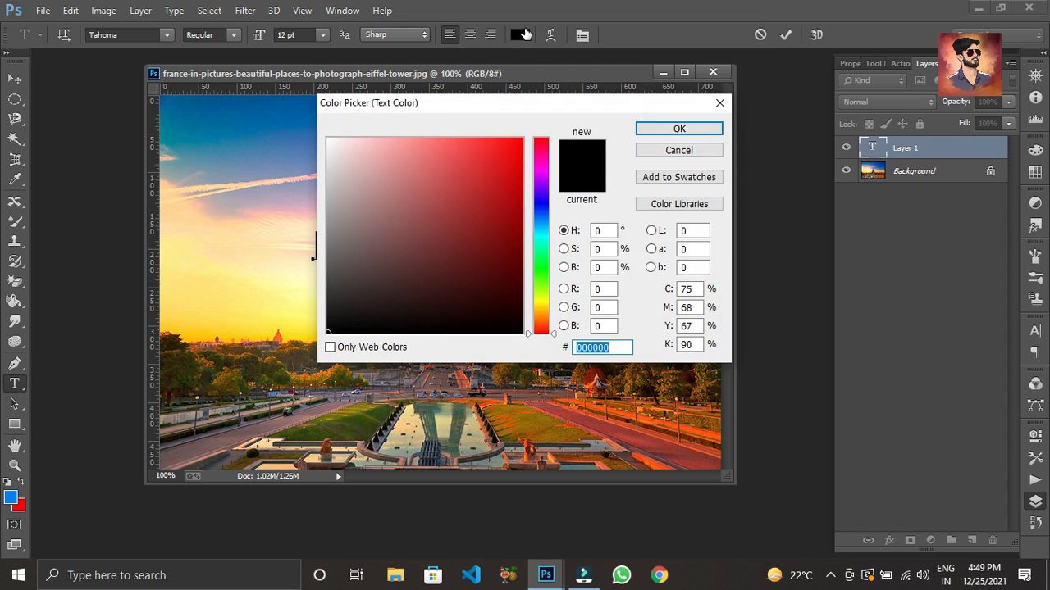
type("ff0000")
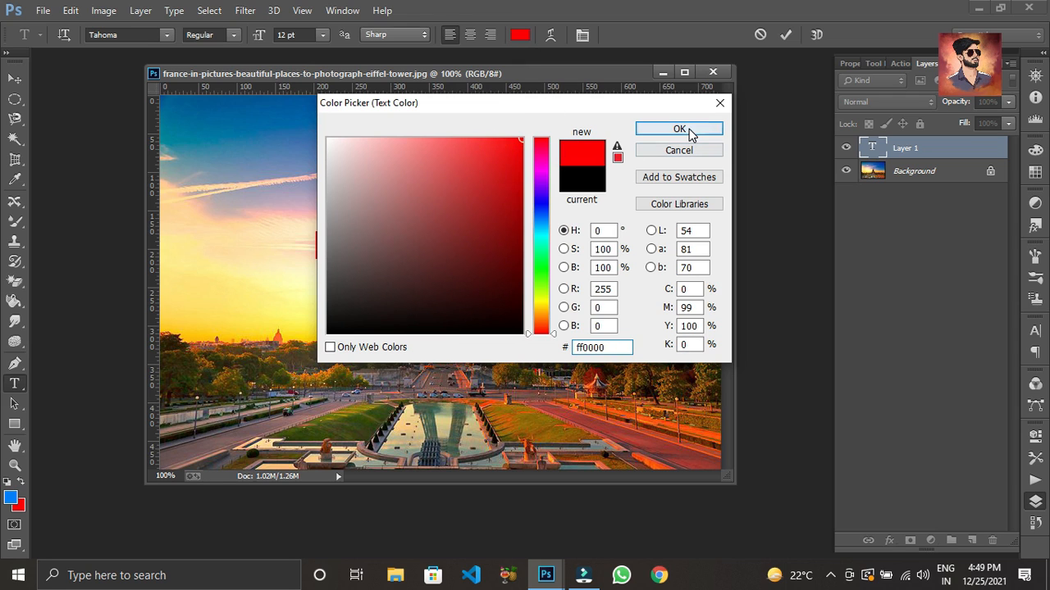
left_click(688, 133)
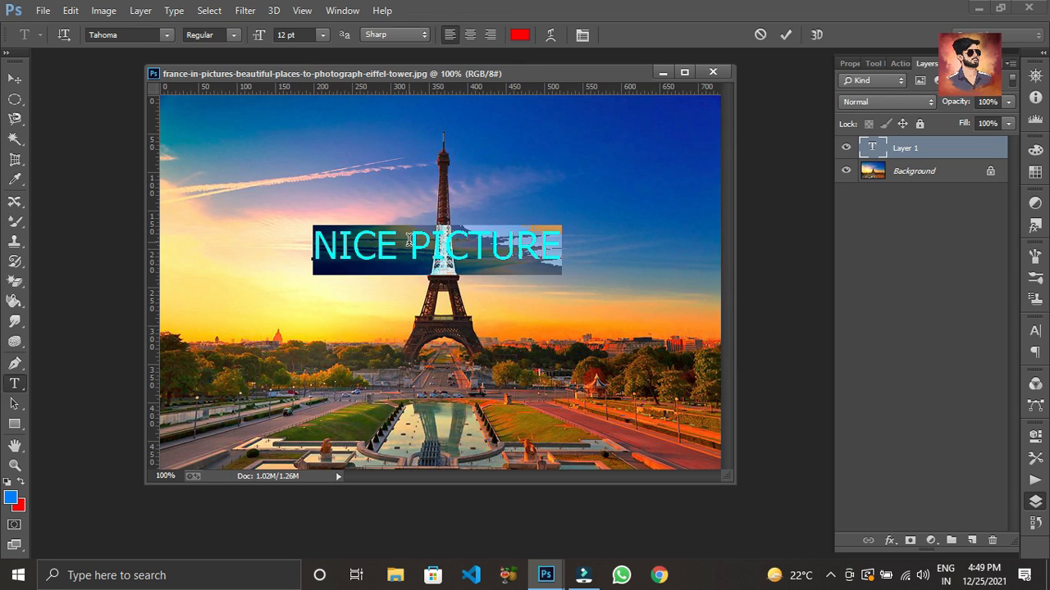
left_click(393, 234)
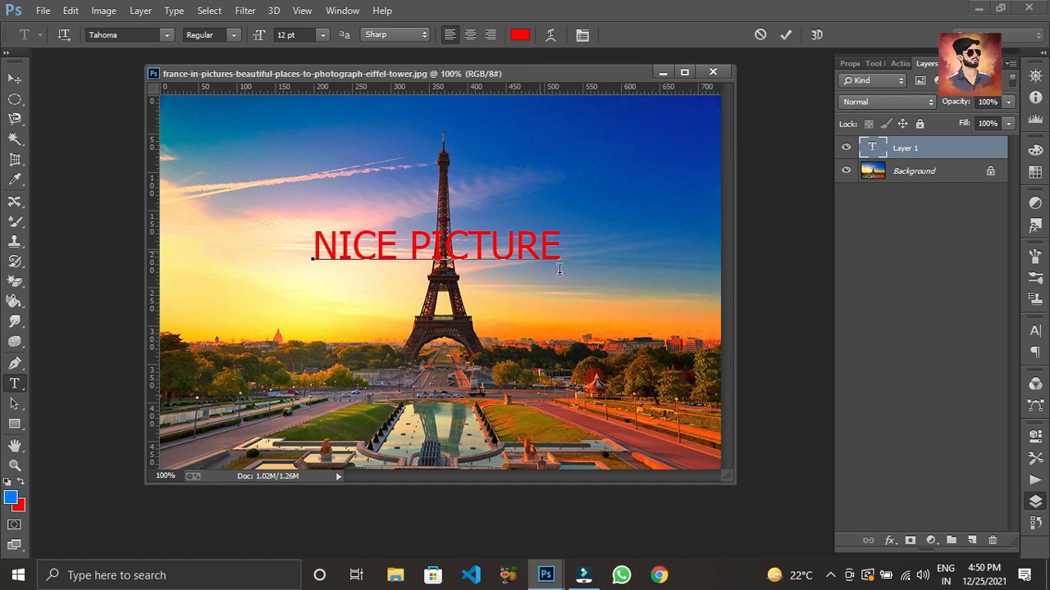
Move the NICE PICTURE text up into the blue sky to the right of the Eiffel Tower
left_click_drag(460, 361, 592, 262)
left_click(580, 215)
left_click(580, 215)
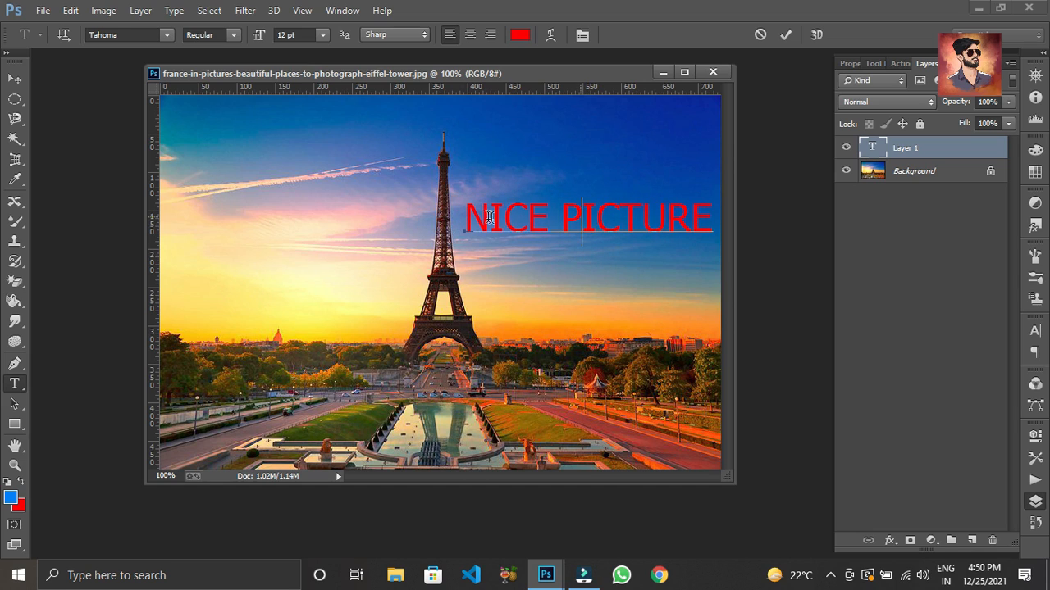
Change the font of the whole NICE PICTURE text to Bauhaus 93
left_click_drag(465, 213, 561, 211)
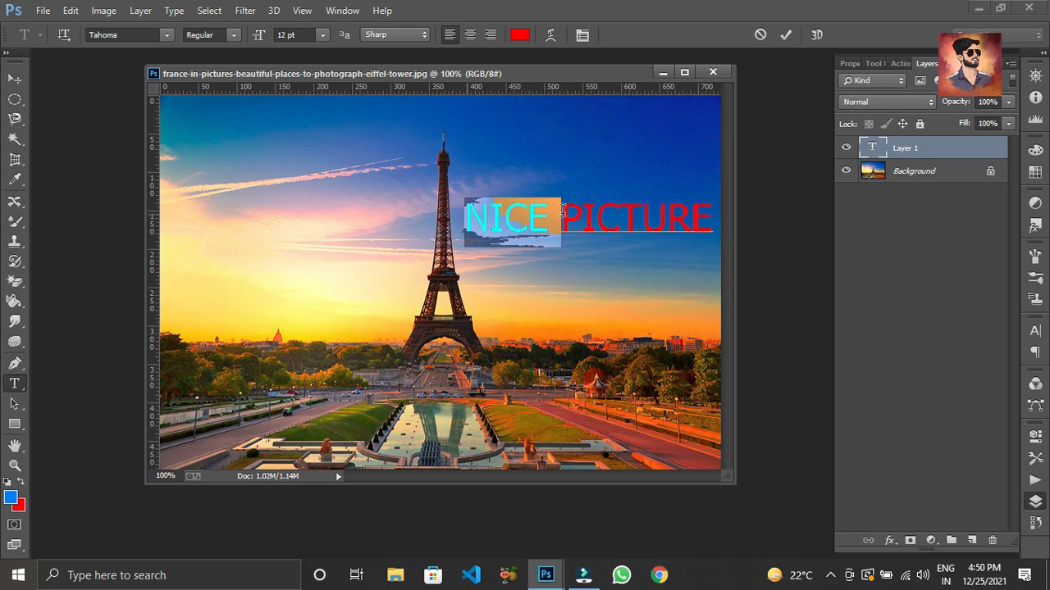
left_click(473, 215)
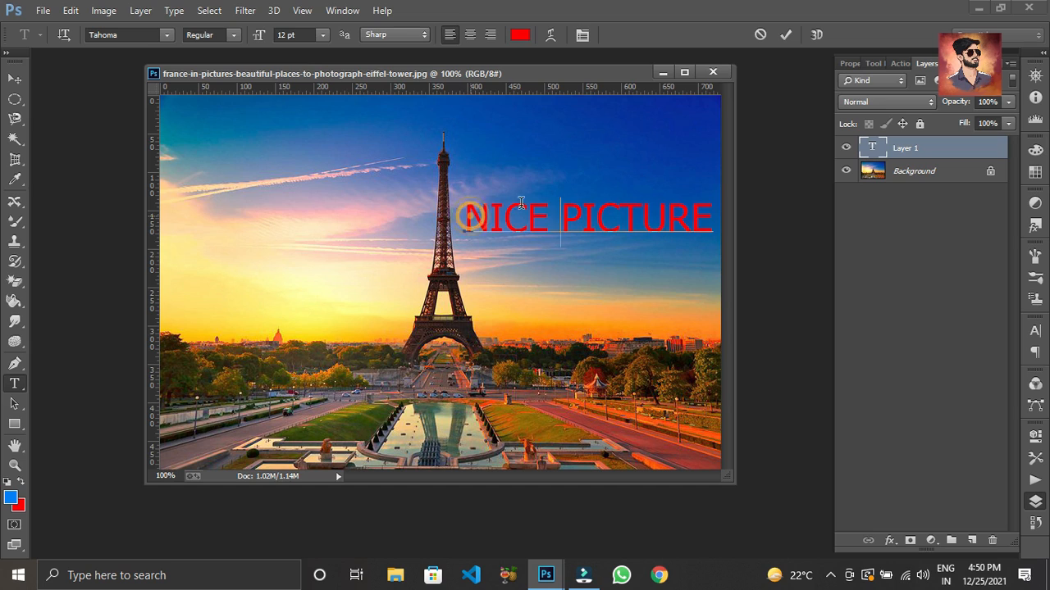
key("ctrl+a")
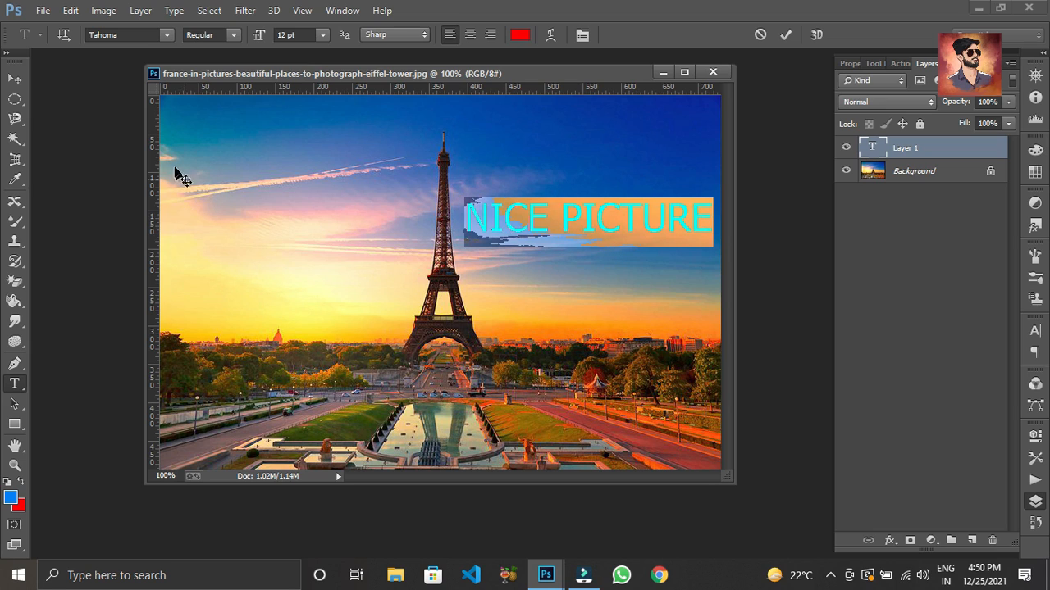
left_click(125, 40)
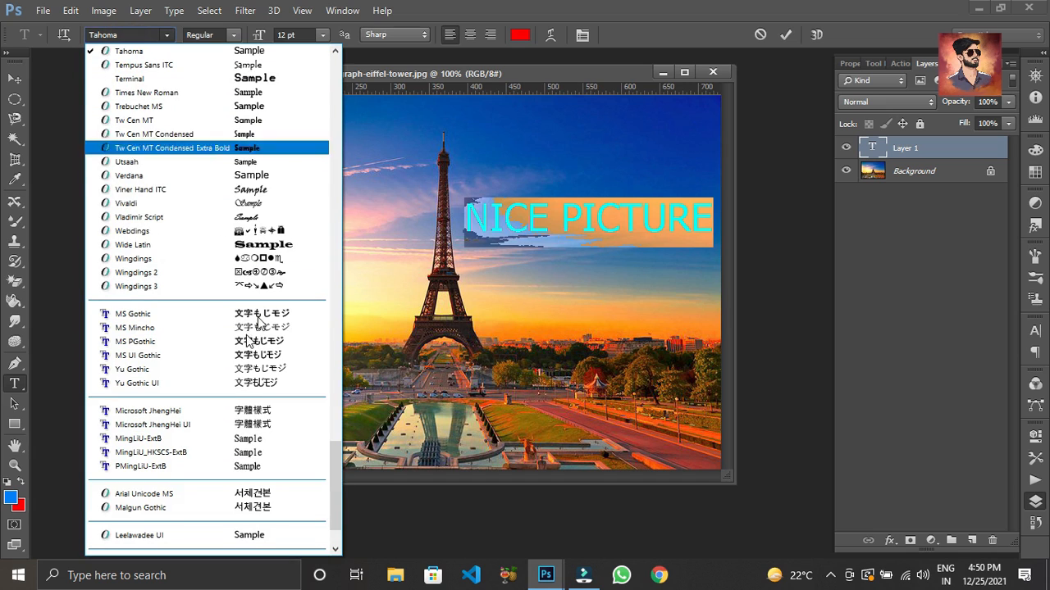
scroll(303, 227, "down", 2)
scroll(304, 227, "down", 1)
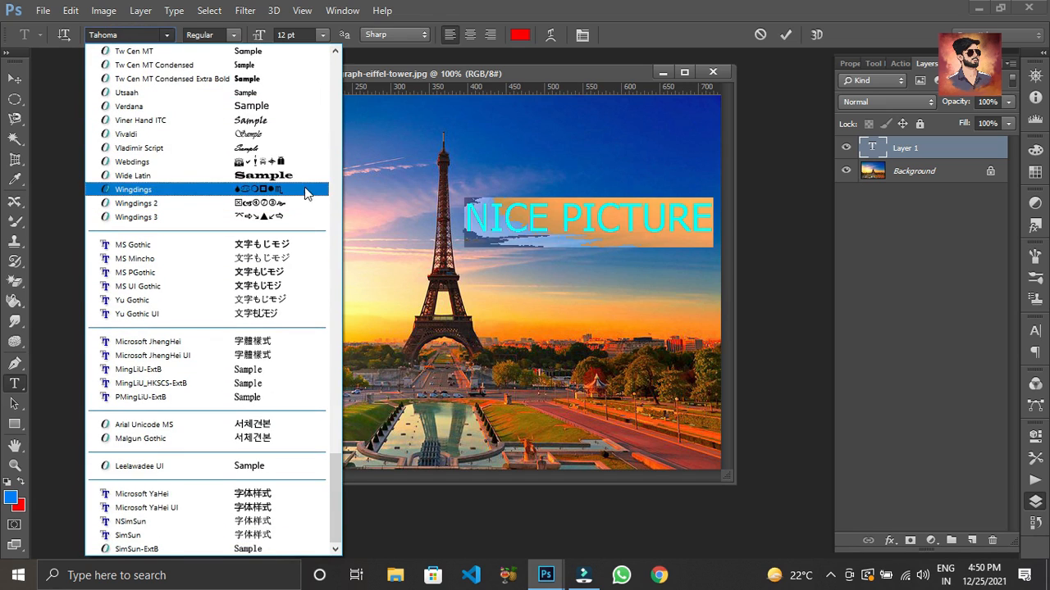
left_click_drag(330, 456, 334, 64)
left_click(277, 154)
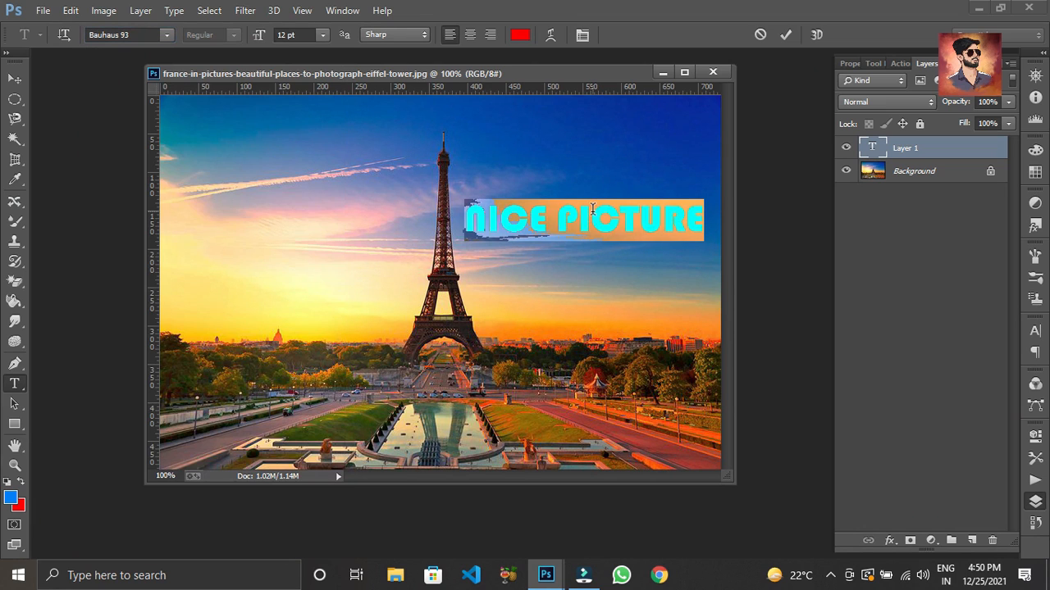
left_click(538, 223)
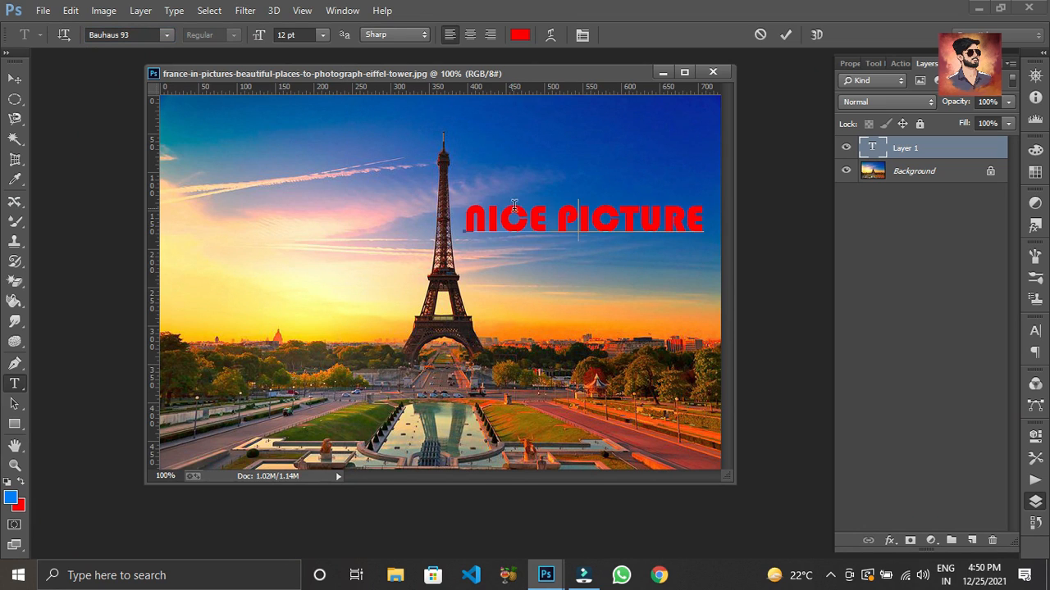
Set the colour of the whole NICE PICTURE text to white and commit the text edit
left_click(518, 209)
double_click(518, 210)
key("ctrl+a")
left_click(518, 34)
left_click(328, 140)
left_click(693, 128)
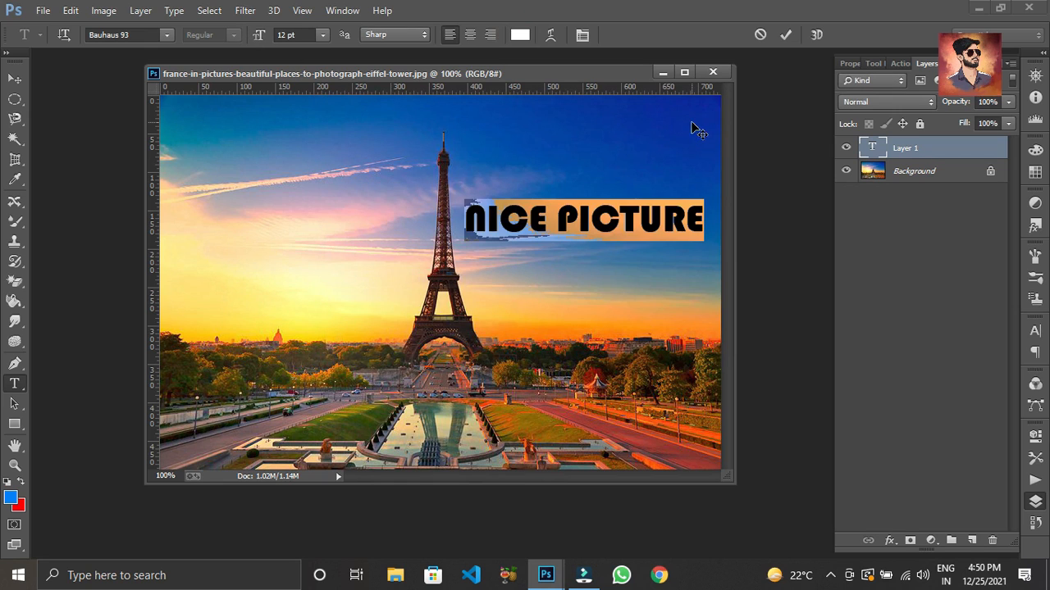
left_click(601, 232)
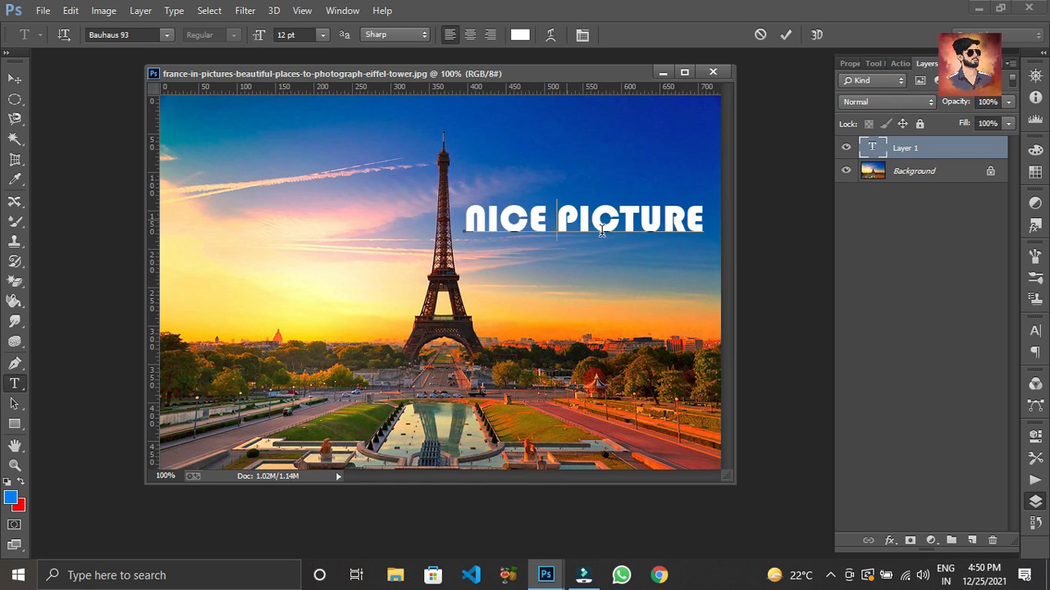
left_click(786, 36)
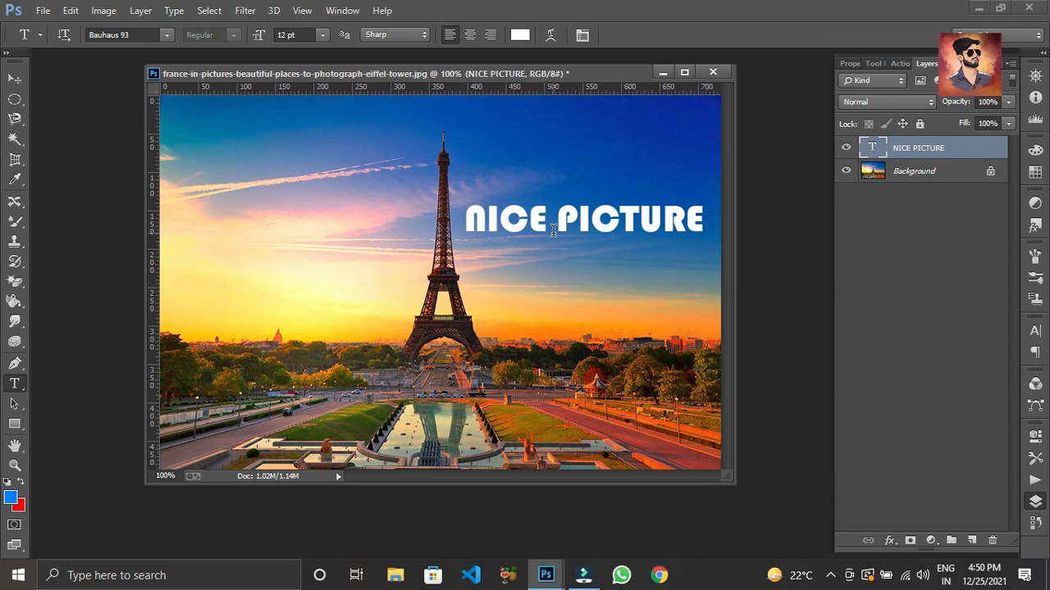
Delete the NICE PICTURE text layer from the Eiffel Tower photo
right_click(932, 149)
left_click(933, 149)
left_click(993, 542)
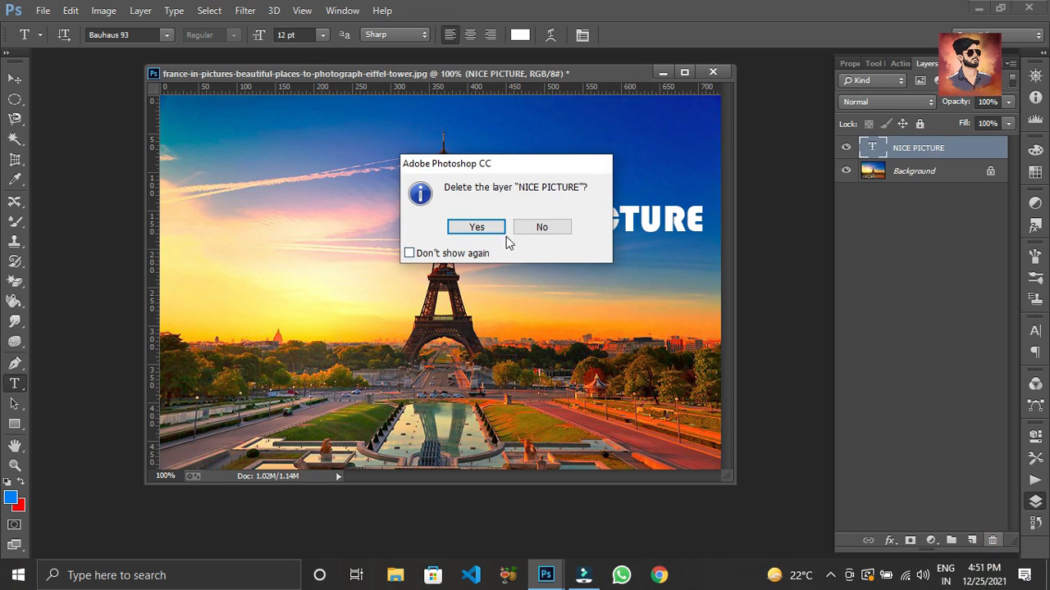
left_click(476, 230)
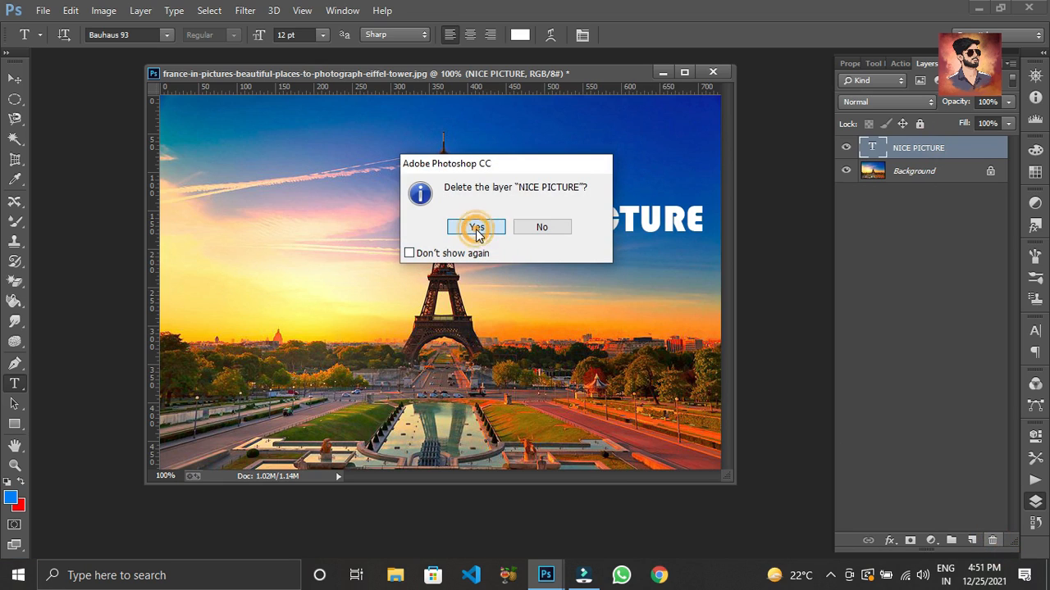
left_click(476, 229)
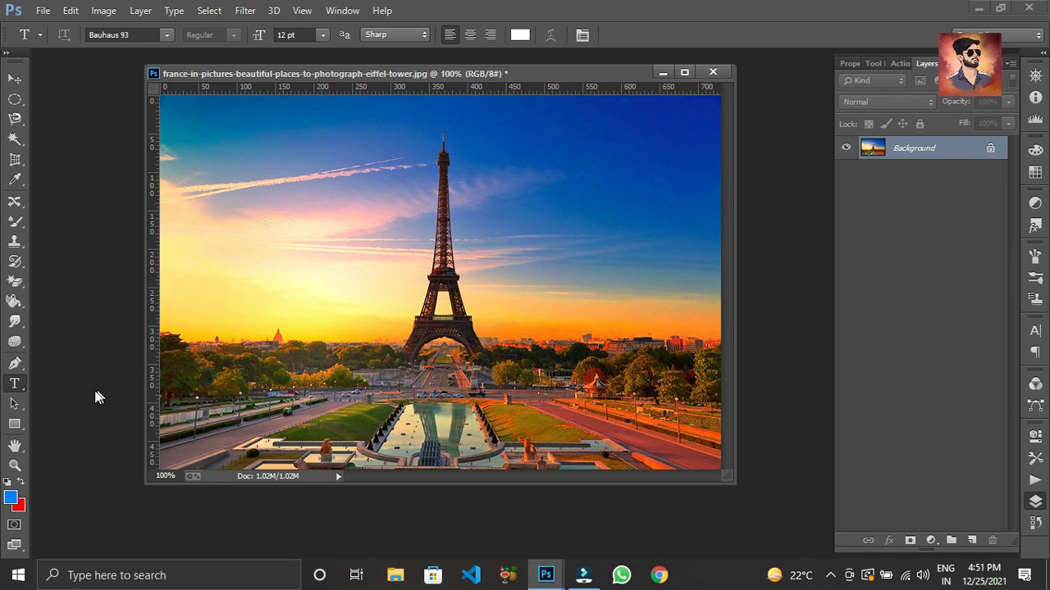
left_click(17, 410)
left_click(17, 405)
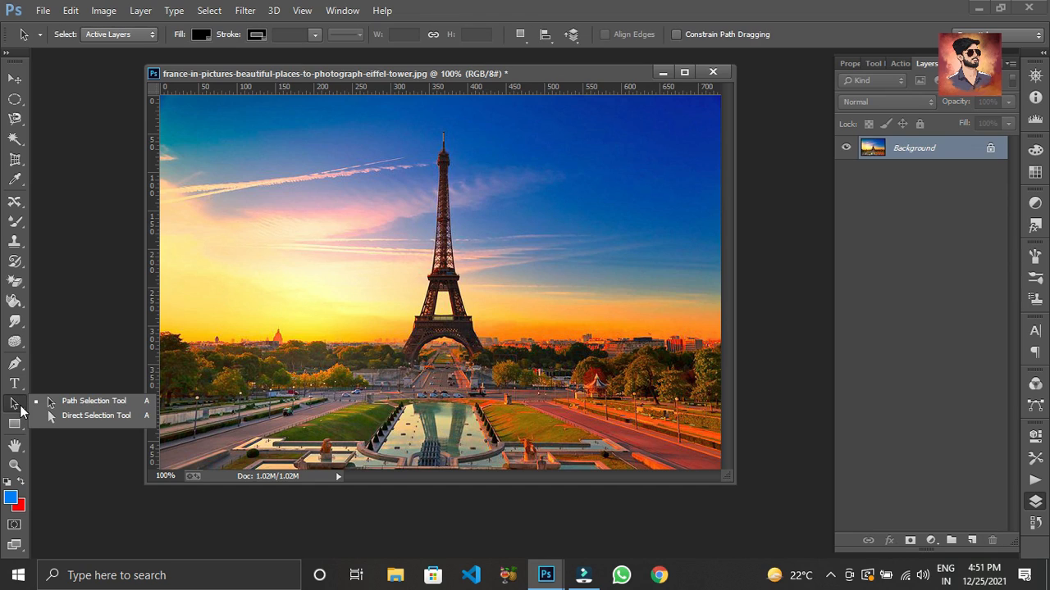
left_click(21, 409)
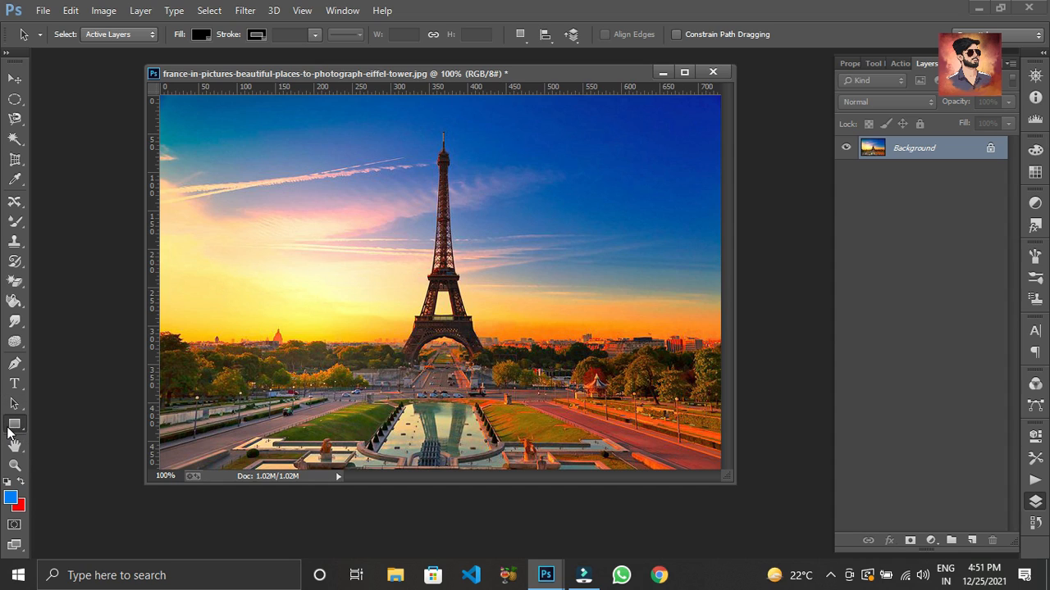
Draw a blue filled rectangle about 460 by 335 px over the Eiffel Tower with the Rectangle Tool
left_click(9, 429)
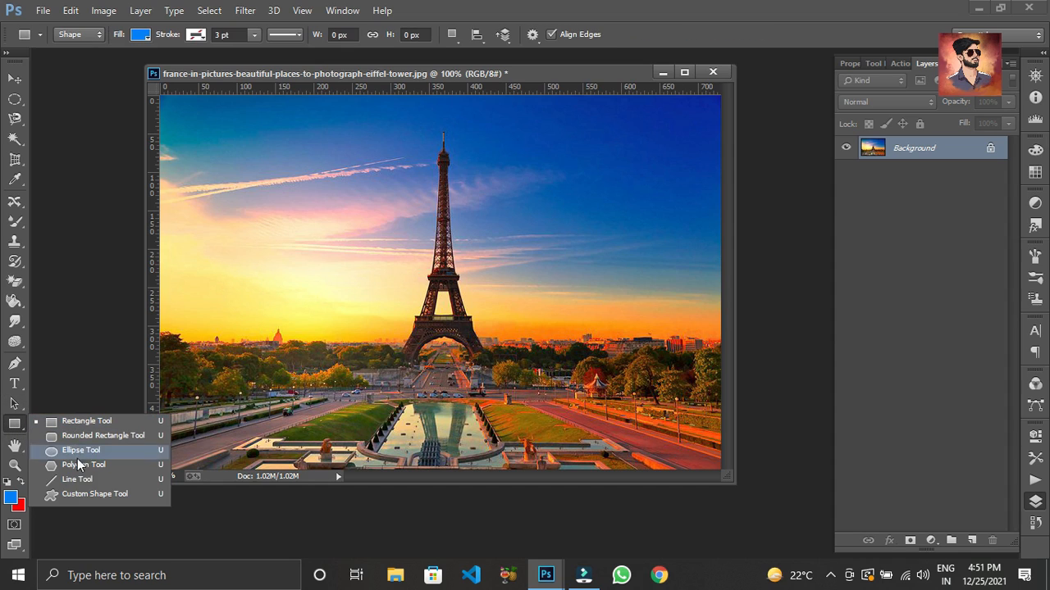
left_click(109, 421)
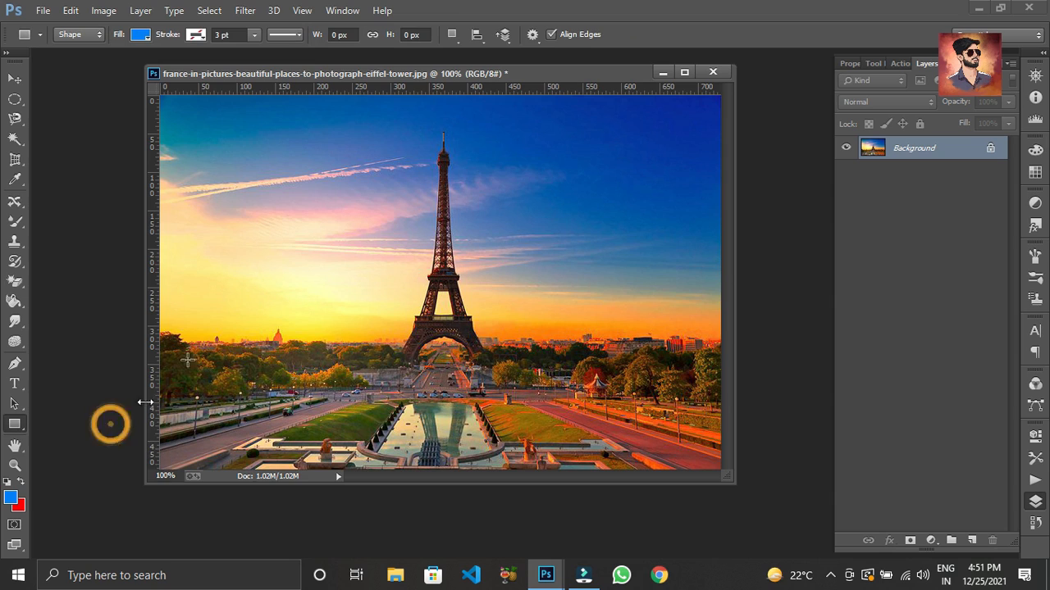
left_click(266, 140)
left_click_drag(266, 141, 638, 410)
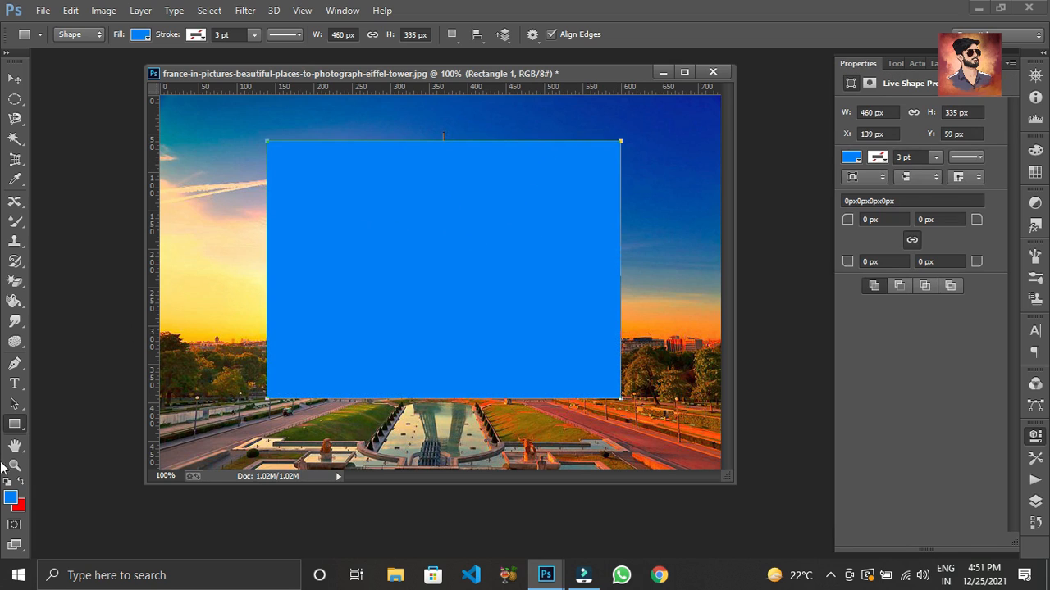
left_click(10, 498)
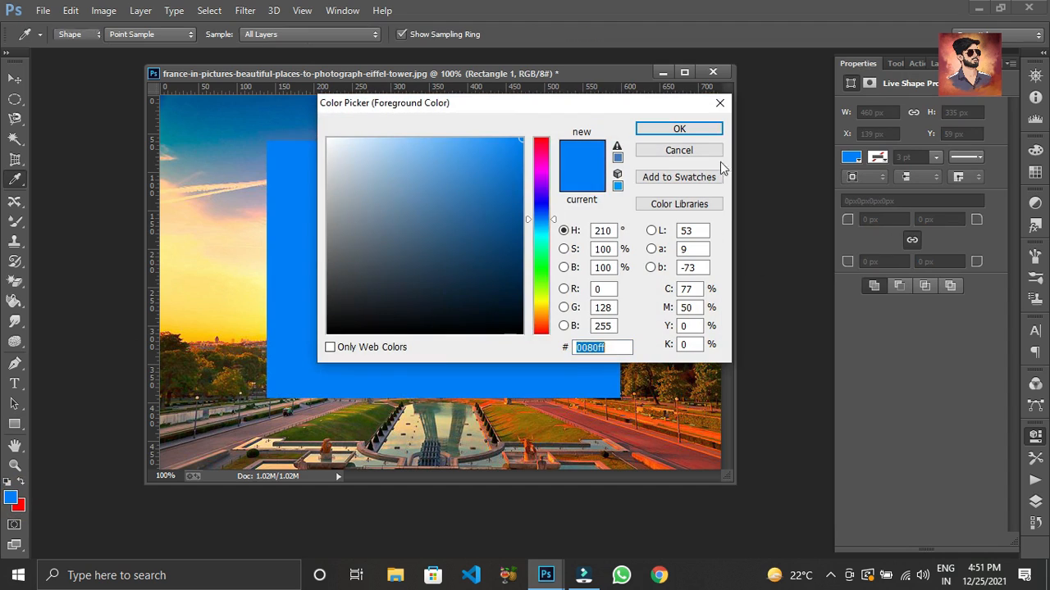
left_click(719, 104)
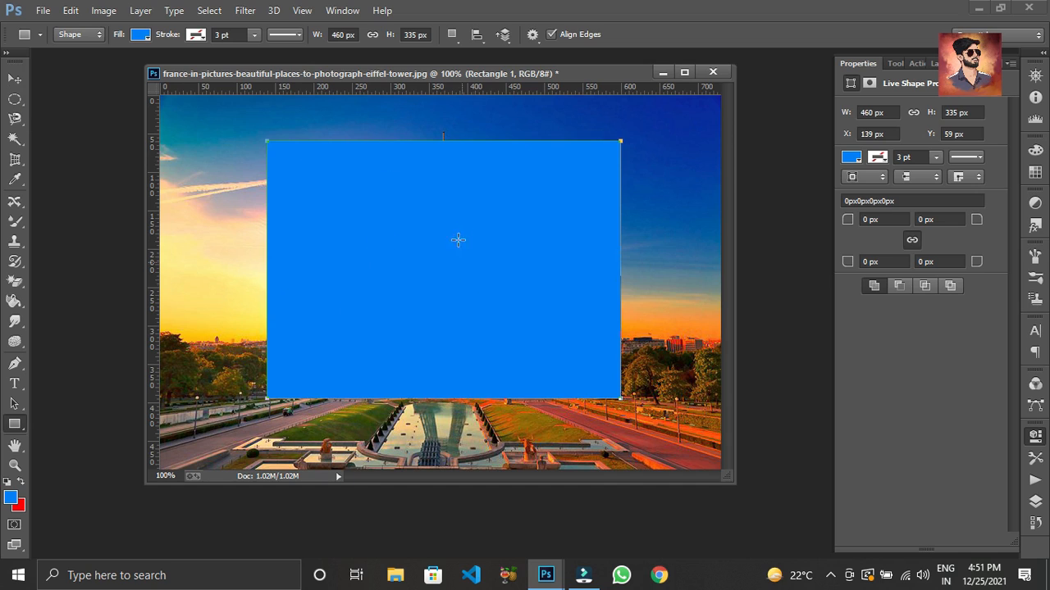
Undo the blue rectangle drawn over the Eiffel Tower
left_click(287, 193)
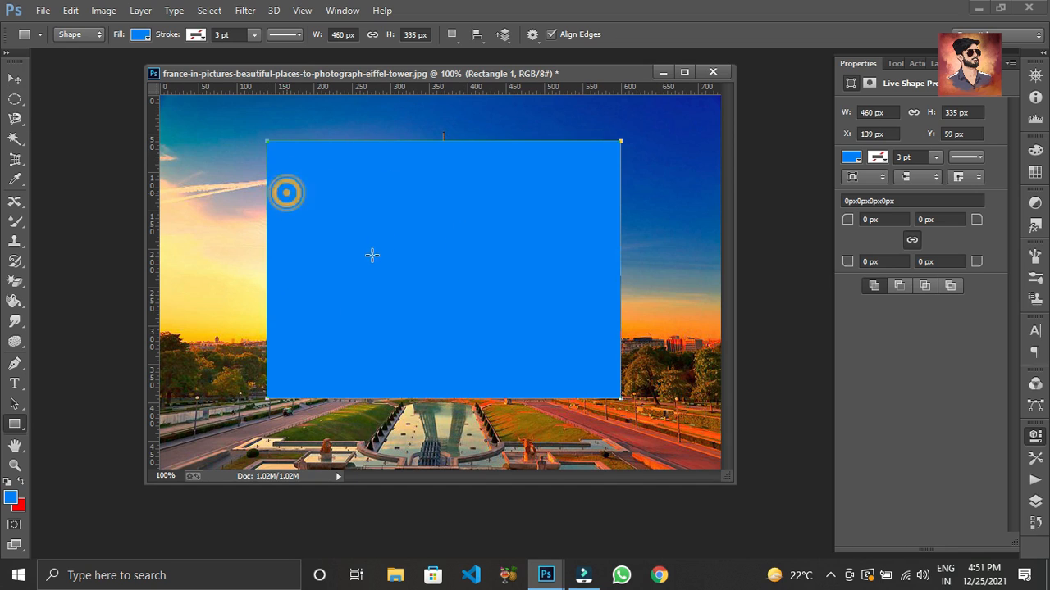
left_click_drag(373, 256, 373, 256)
key("ctrl+alt+z")
key("ctrl+alt+z")
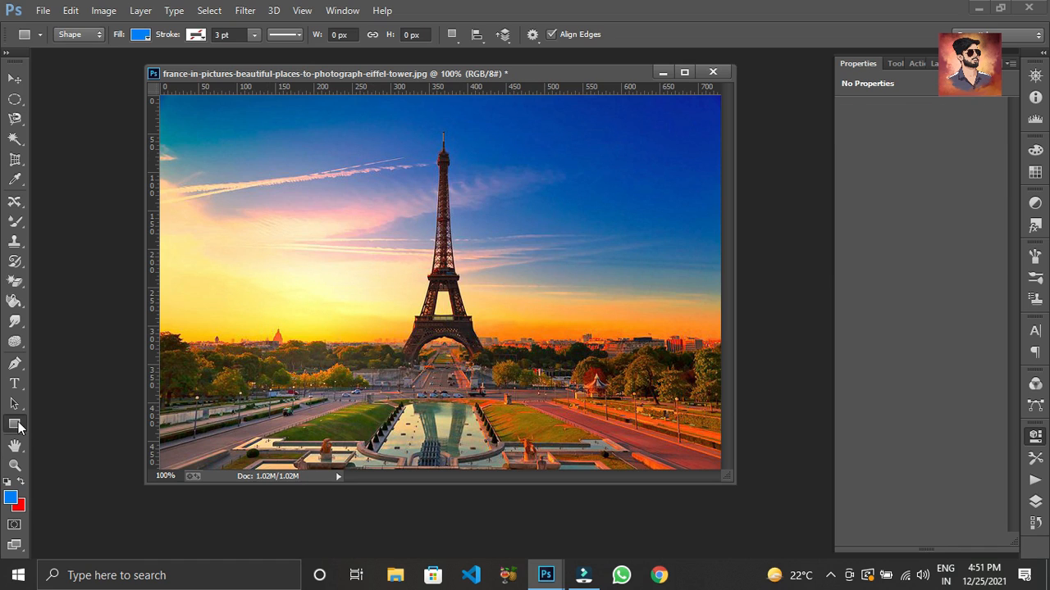
right_click(15, 424)
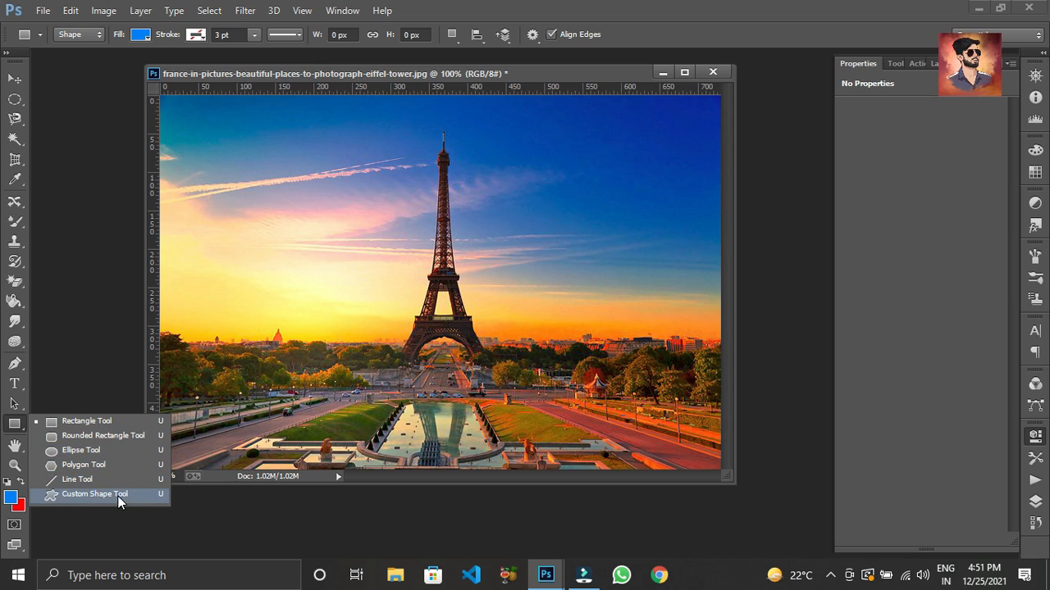
left_click(92, 290)
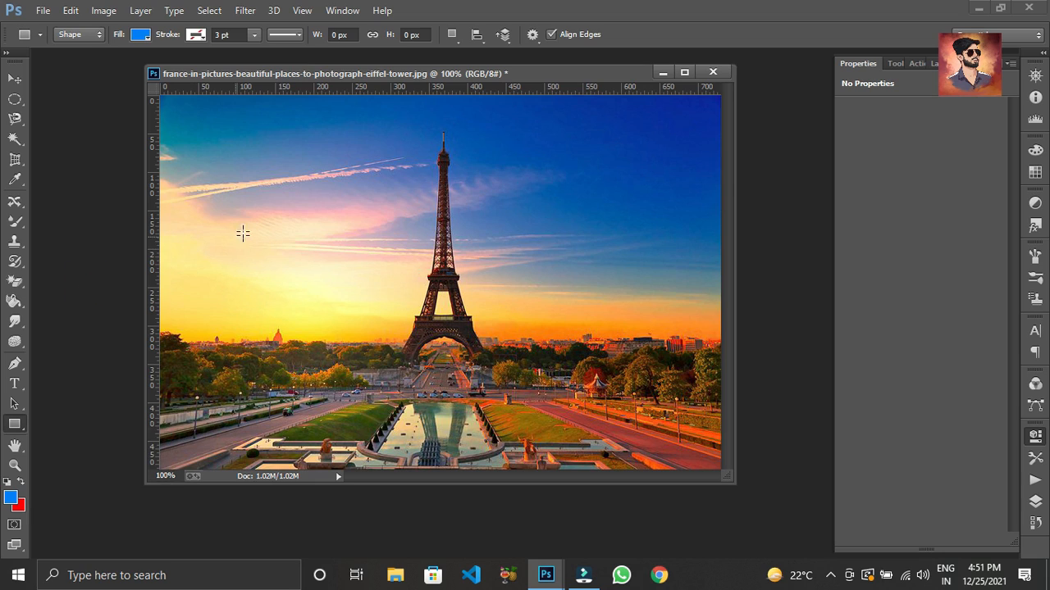
Magnify the Eiffel Tower photo to 200% with the Zoom Tool and return it to 100%, repeating the zoom once
left_click(16, 465)
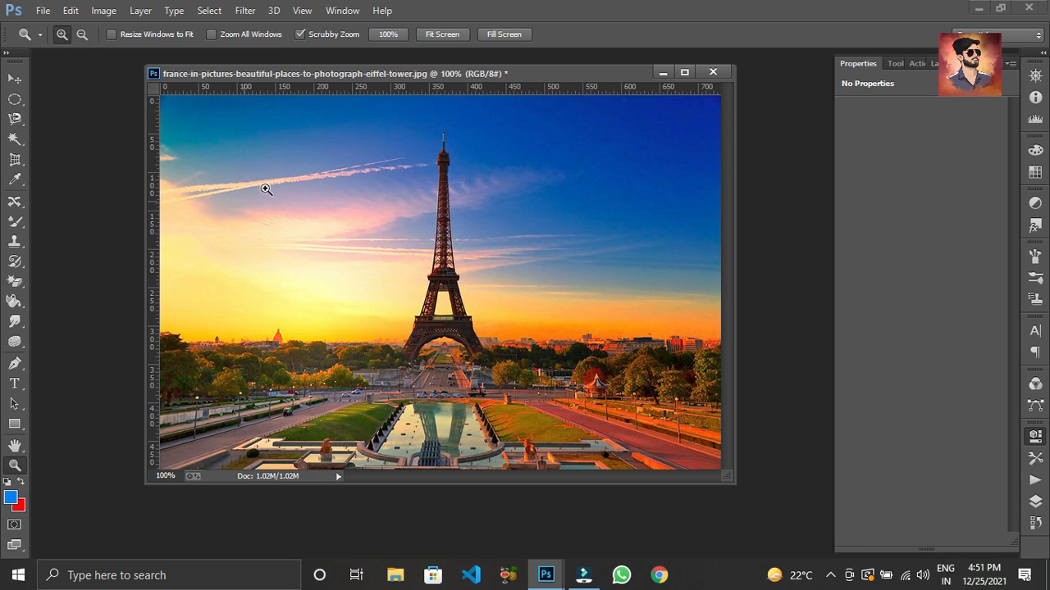
left_click(474, 214)
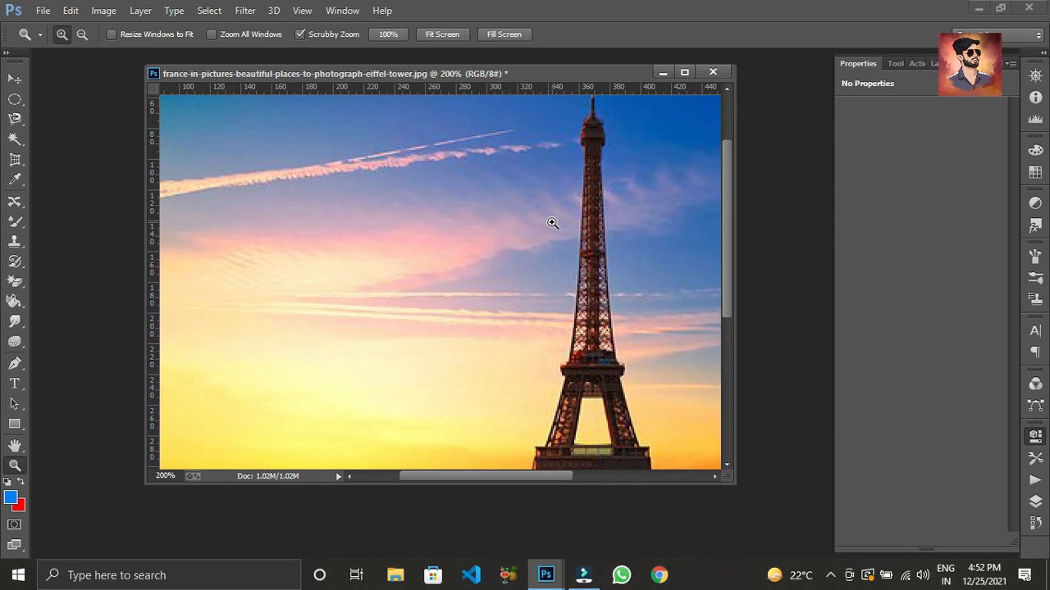
key("ctrl+minus")
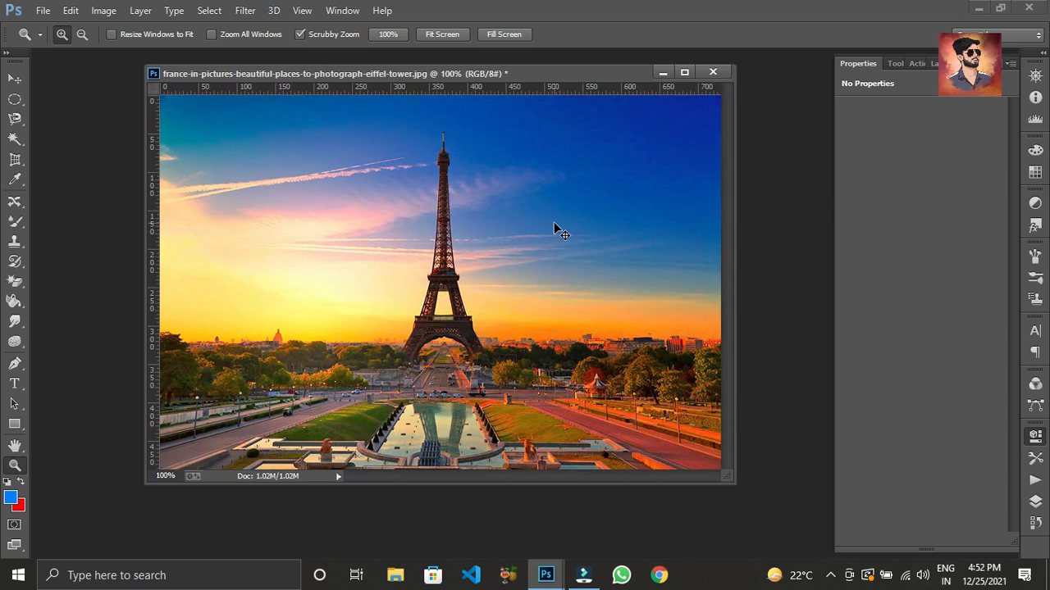
key("ctrl+plus")
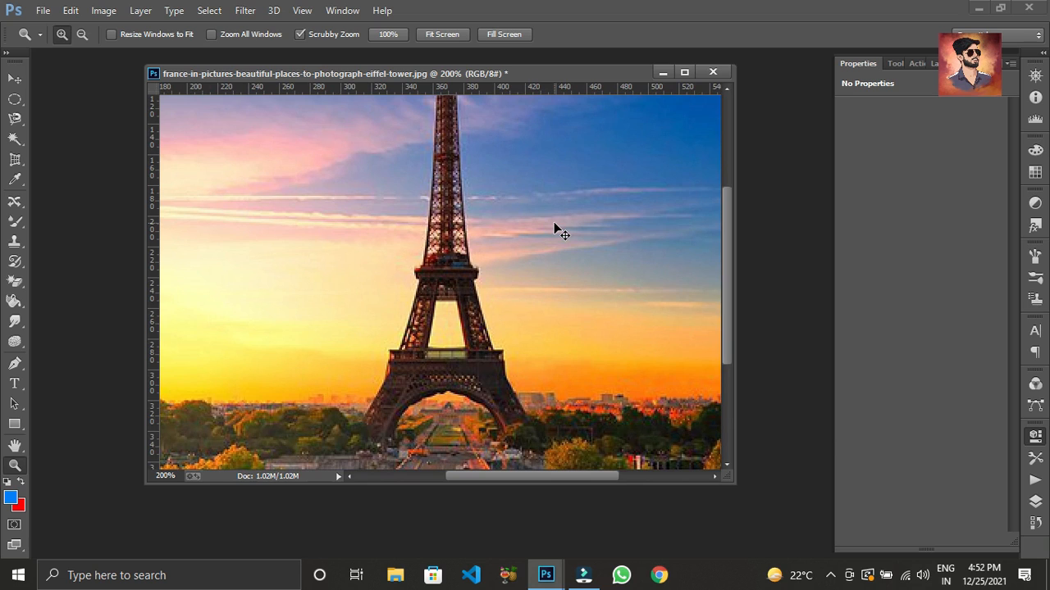
key("ctrl+minus")
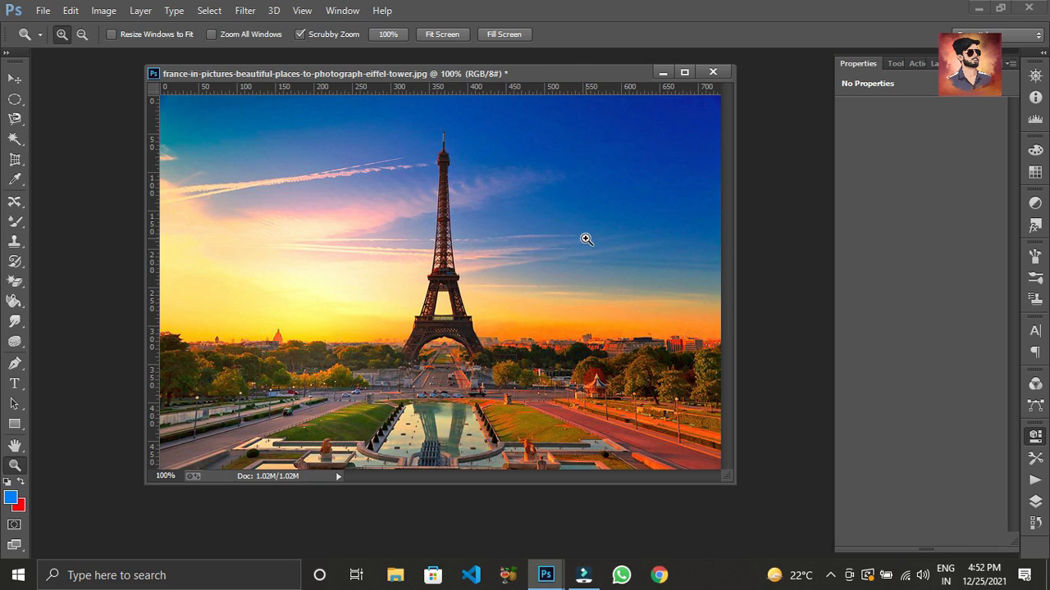
Set the background colour to black, 000000, and the foreground colour to white, ffffff
left_click(21, 507)
type("000000")
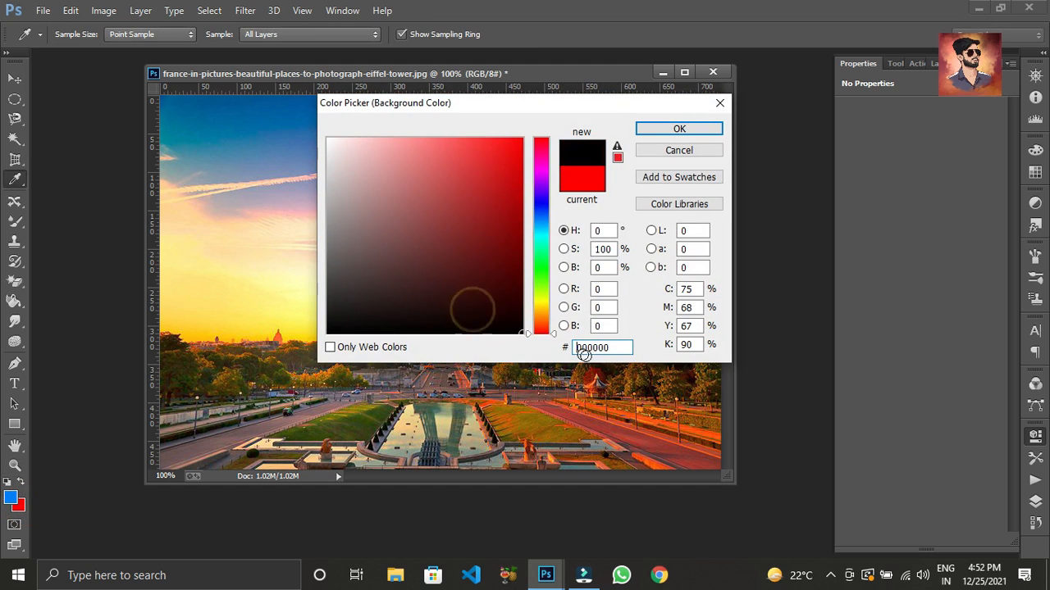
left_click(709, 131)
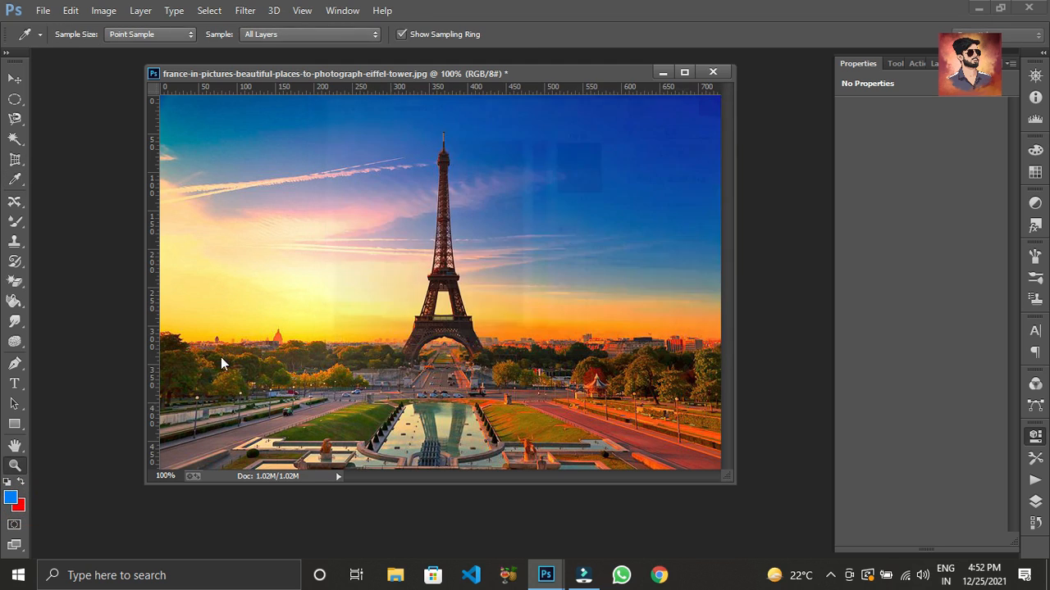
left_click(10, 498)
left_click(398, 277)
type("ffffff")
left_click(711, 129)
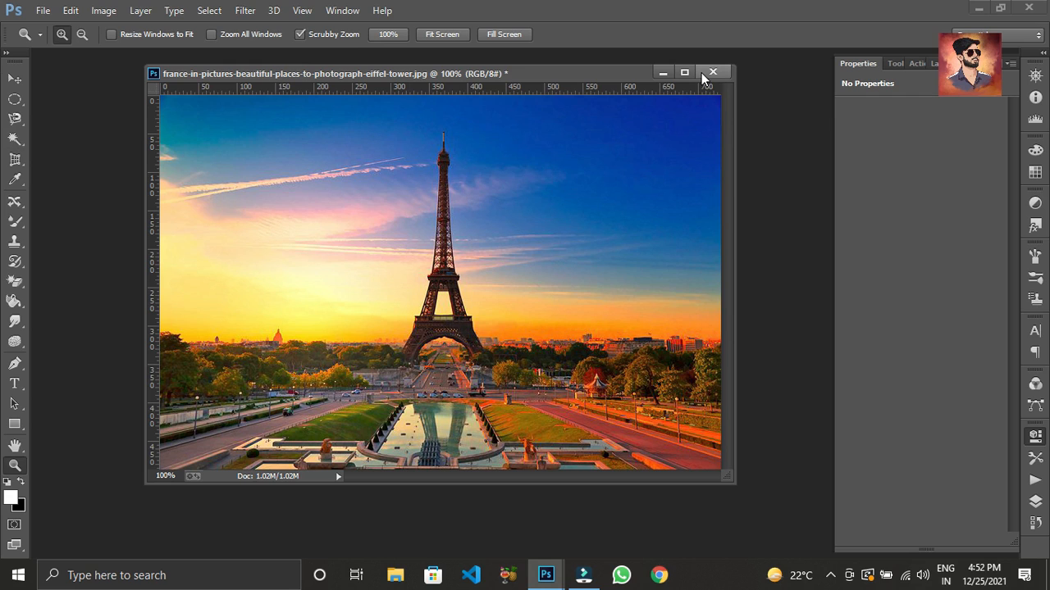
left_click(42, 10)
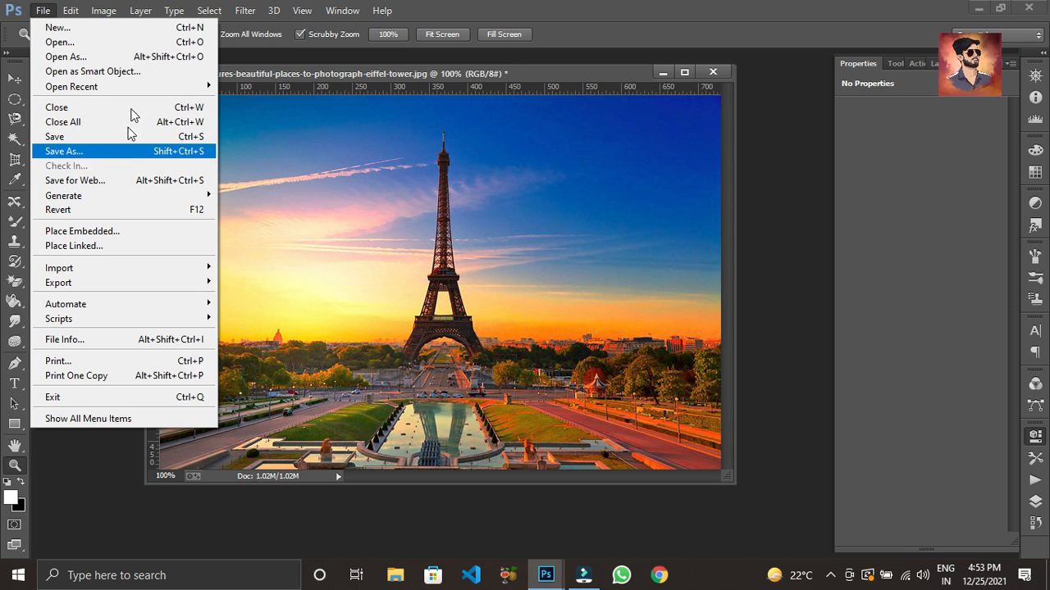
left_click(71, 11)
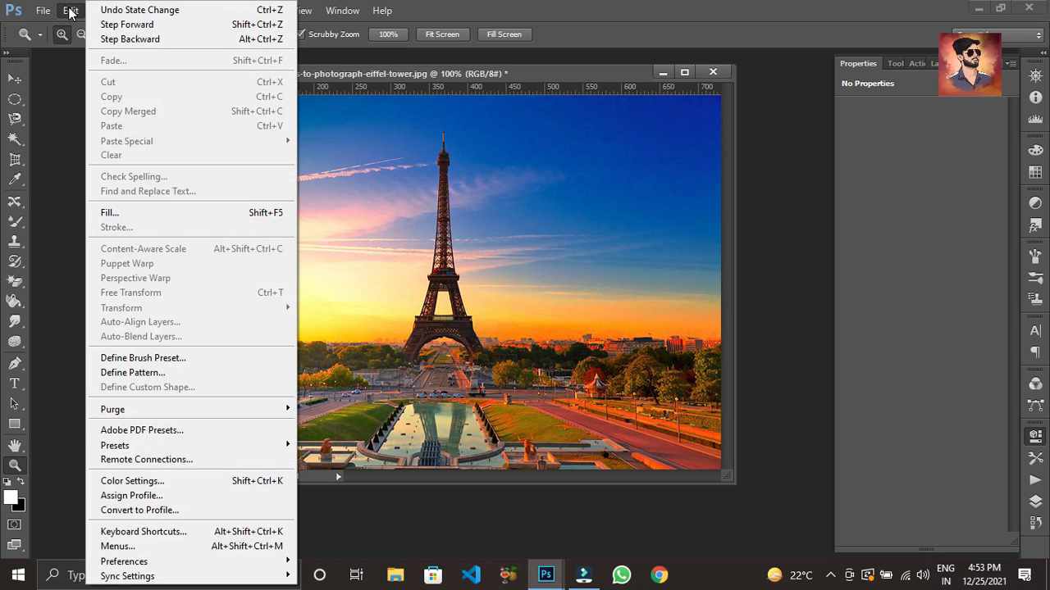
left_click(70, 11)
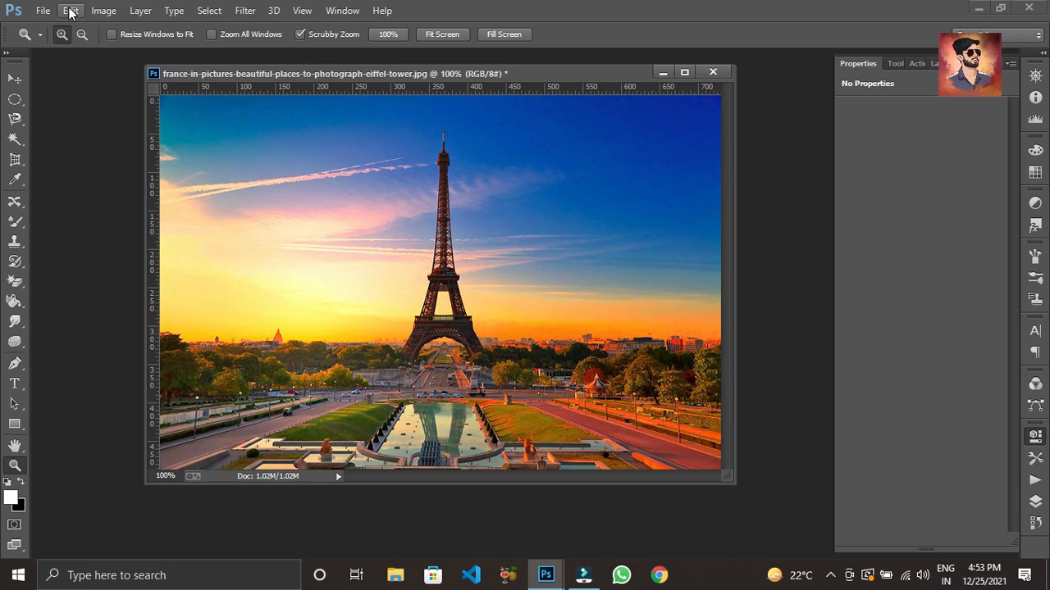
left_click(302, 10)
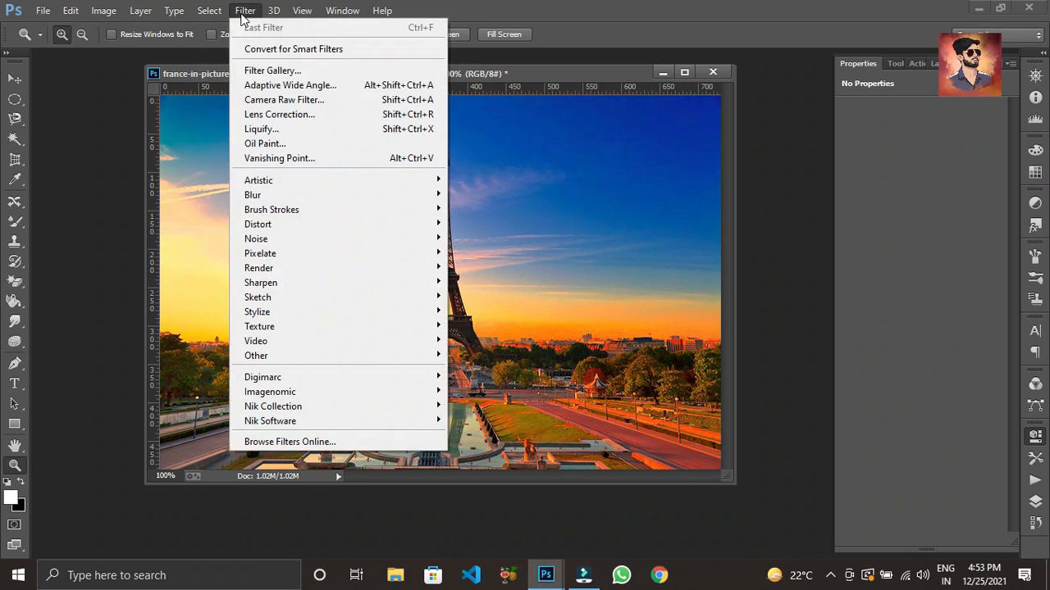
Preview the Bas Relief sketch filter on the Eiffel Tower photo and close it without applying
left_click(245, 15)
left_click(245, 17)
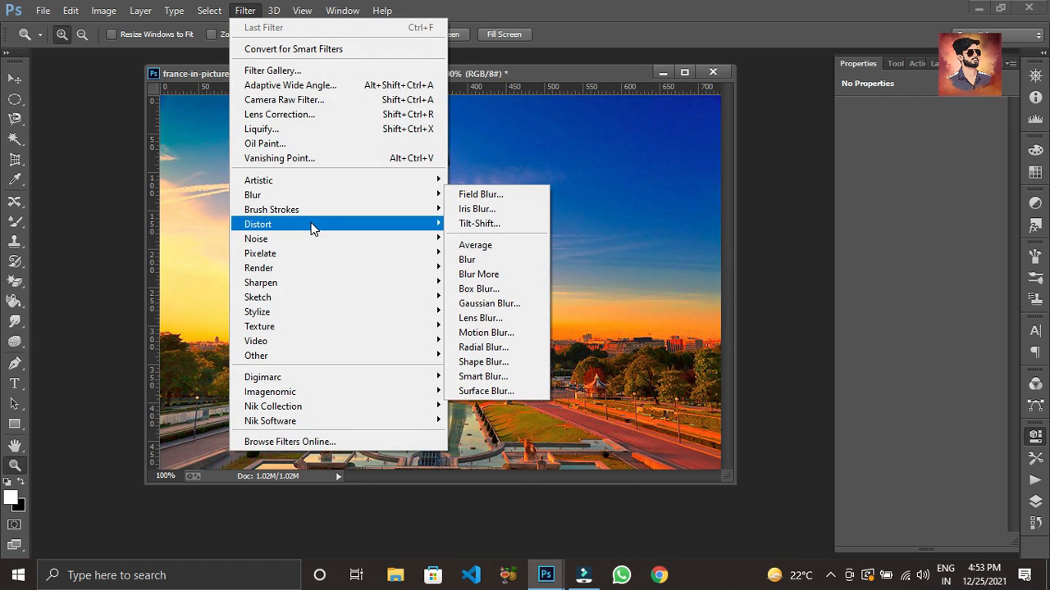
mouse_move(316, 226)
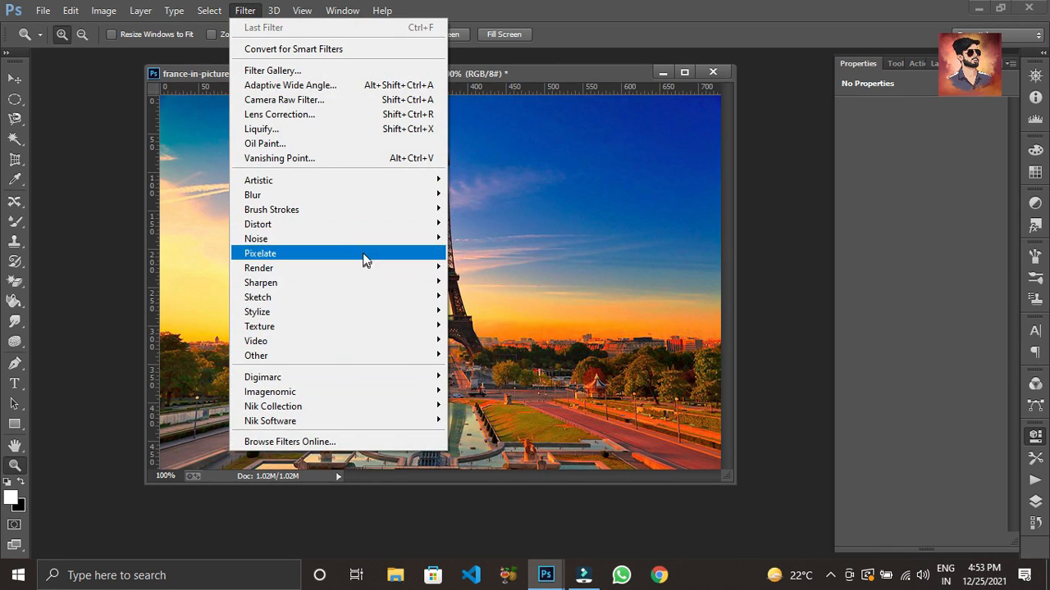
mouse_move(348, 186)
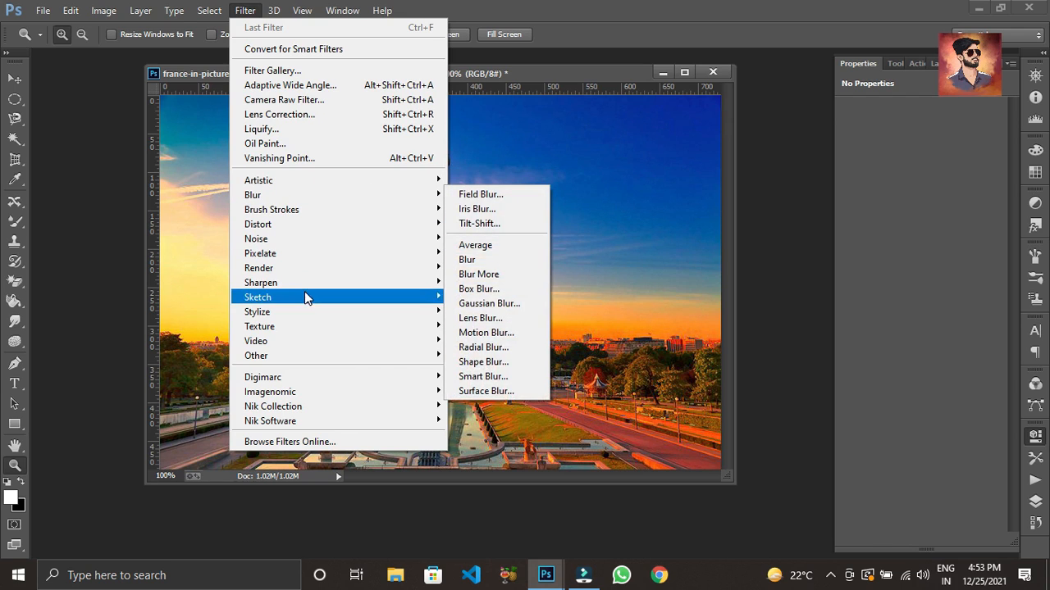
mouse_move(302, 300)
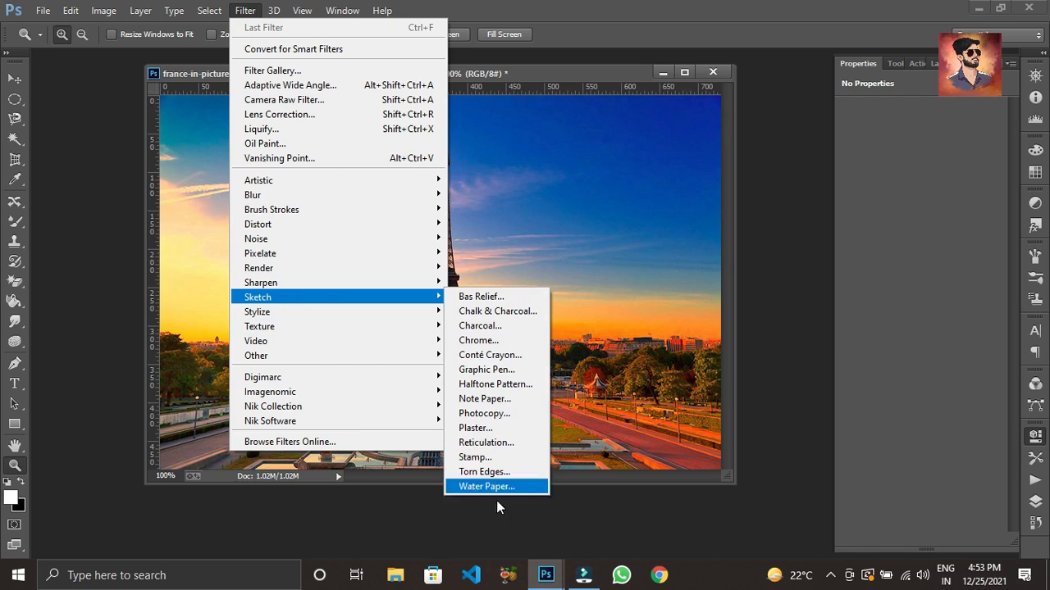
left_click(471, 296)
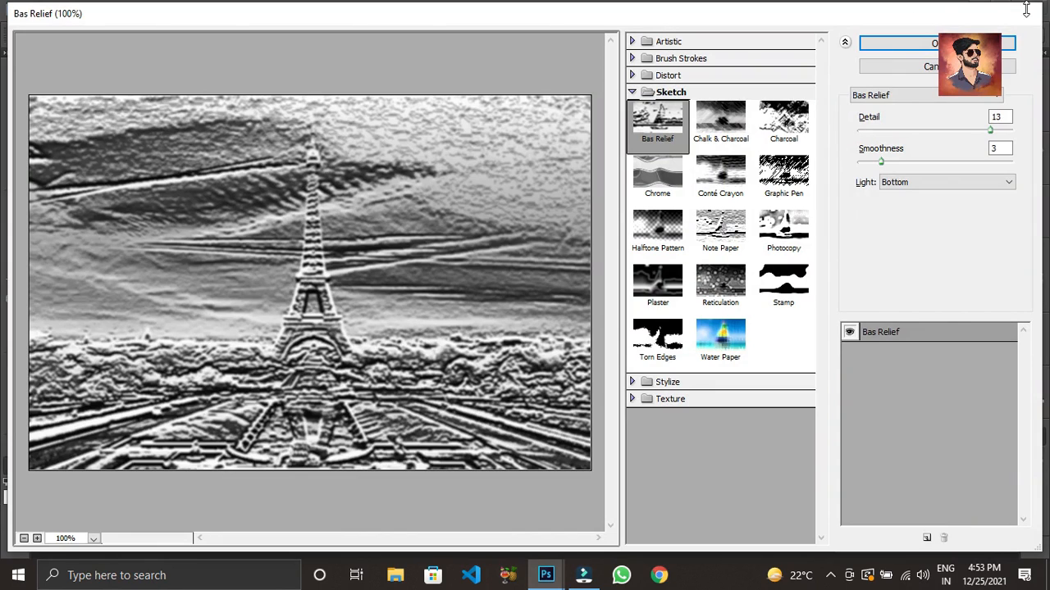
left_click(898, 66)
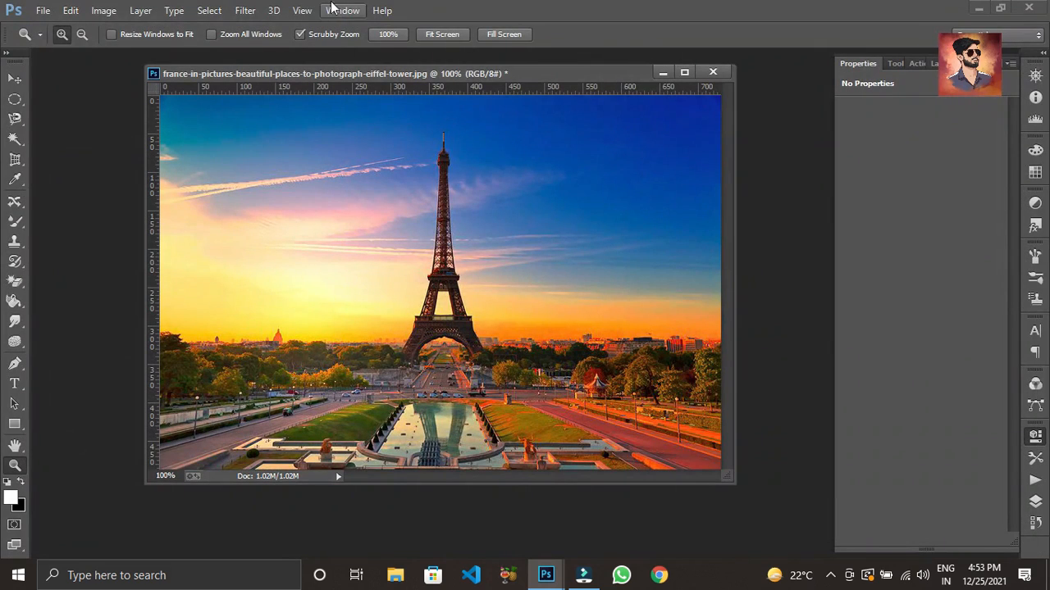
Open the Camera Raw filter for the Eiffel Tower photo and reposition its window so all the basic adjustments are in view
left_click(245, 10)
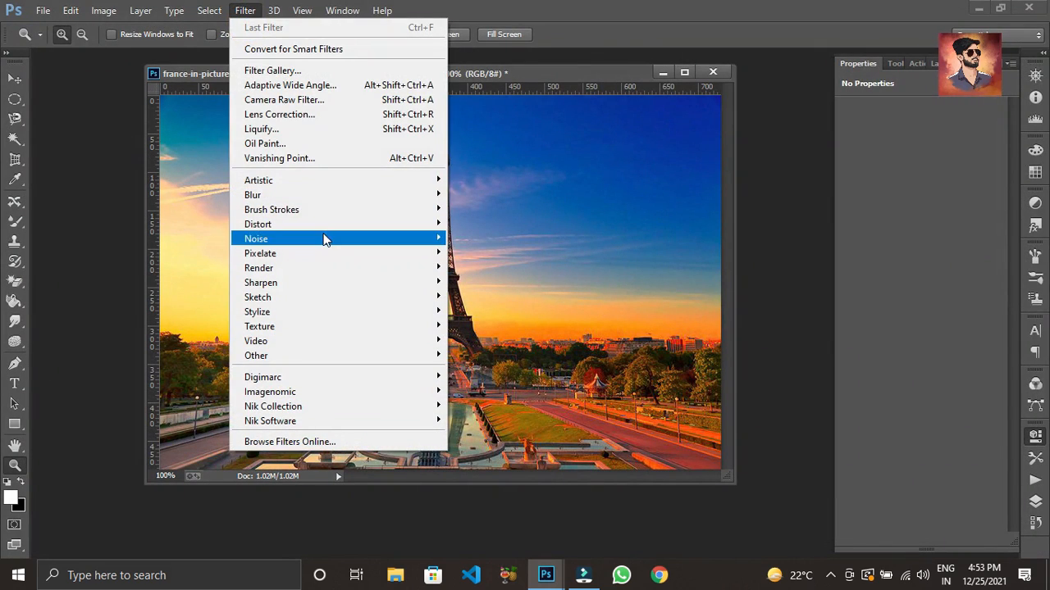
left_click(338, 102)
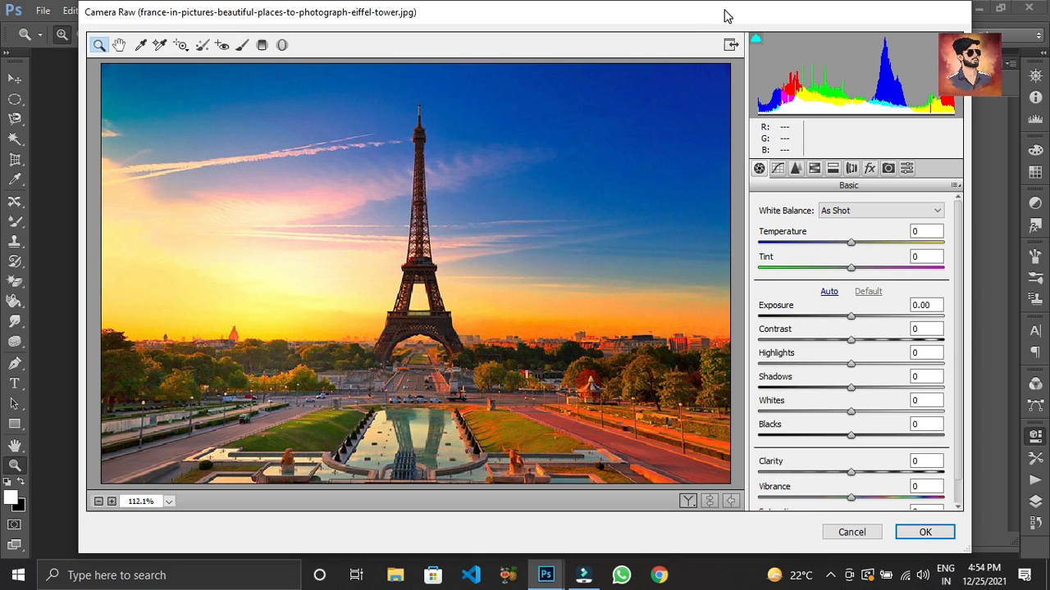
left_click_drag(725, 17, 690, 21)
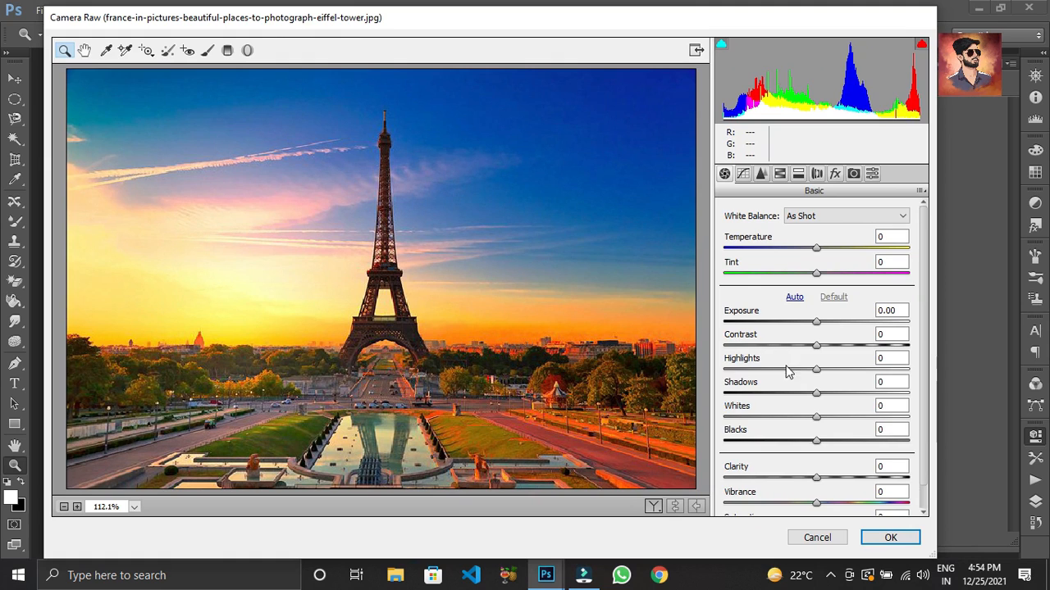
scroll(799, 363, "down", 1)
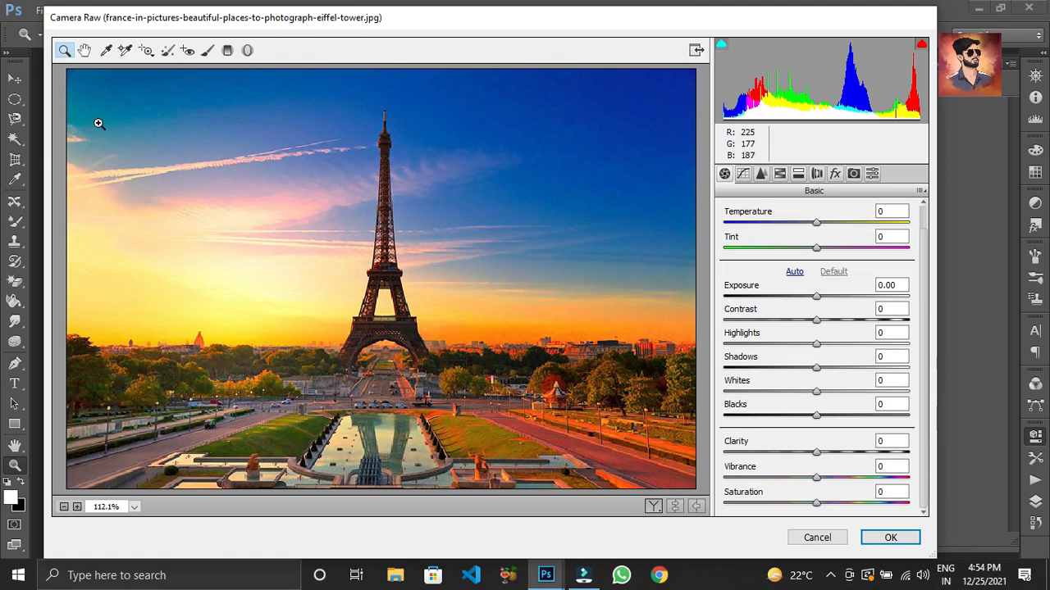
left_click_drag(485, 24, 402, 61)
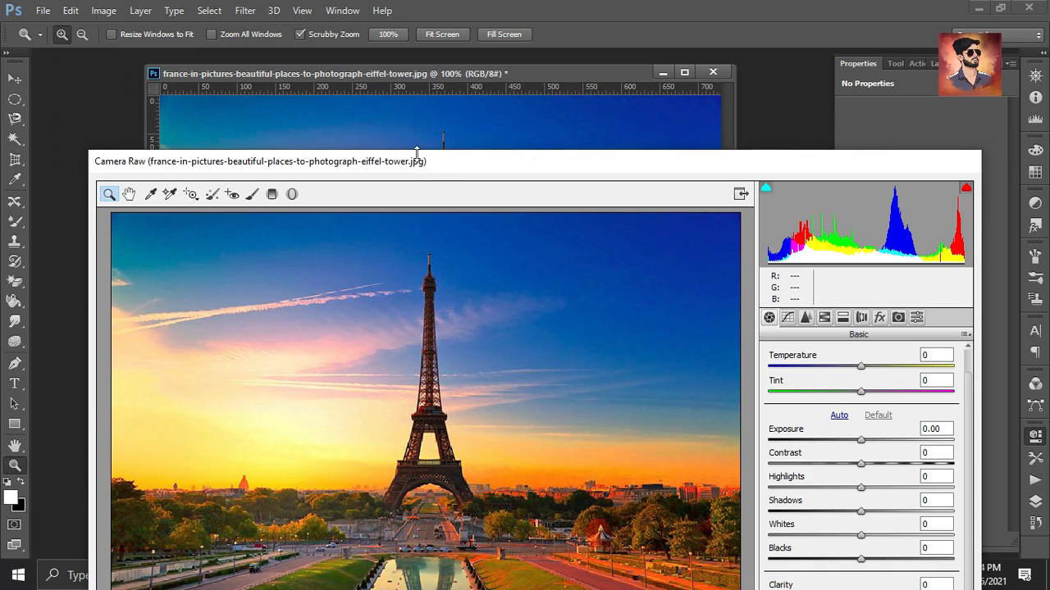
left_click_drag(435, 168, 397, 33)
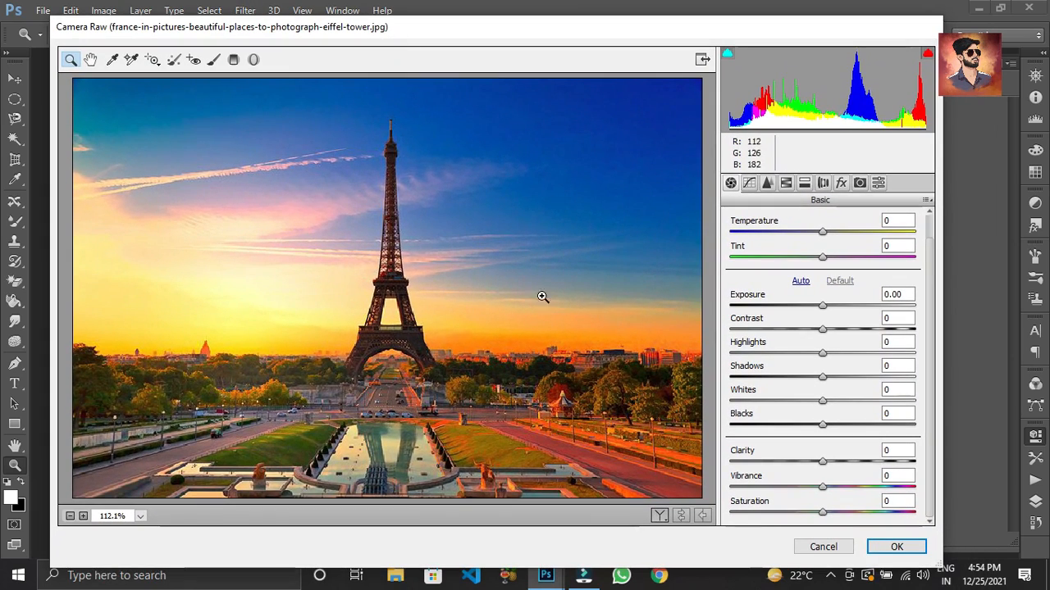
Set the Camera Raw exposure to +0.20, contrast to +13, highlights to -68, shadows to +5, whites to -40 and blacks to +9
left_click_drag(823, 305, 759, 349)
left_click(823, 329)
left_click_drag(805, 373, 826, 378)
left_click_drag(822, 423, 787, 402)
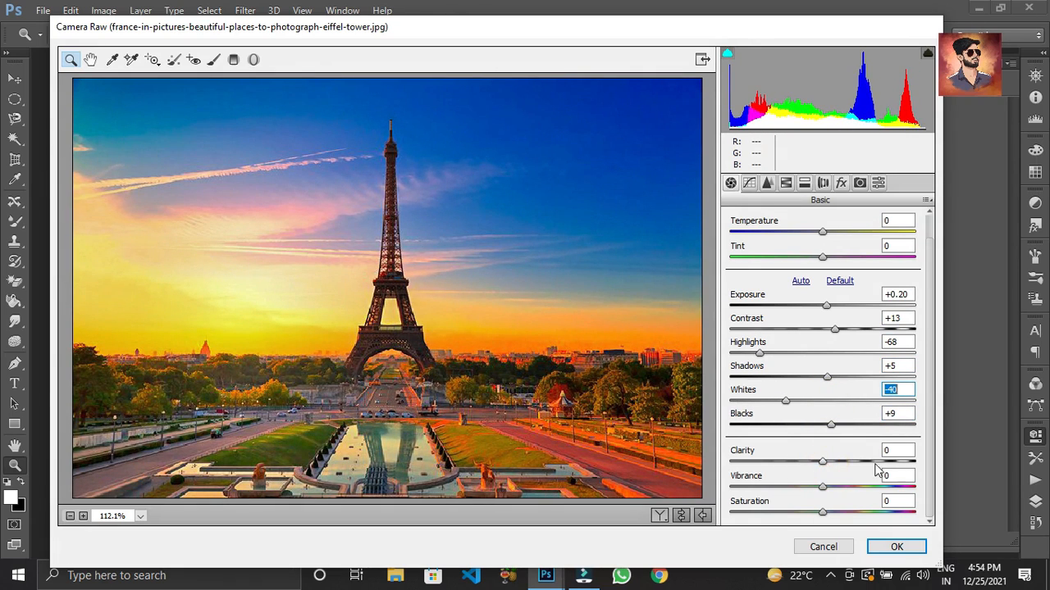
Set the photo's clarity to +58, vibrance to +27 and saturation to +13 in Camera Raw
left_click_drag(822, 461, 876, 461)
left_click_drag(819, 487, 908, 487)
mouse_move(827, 508)
left_mouse_down()
mouse_move(880, 507)
mouse_move(823, 513)
mouse_move(853, 502)
mouse_move(833, 502)
left_mouse_up()
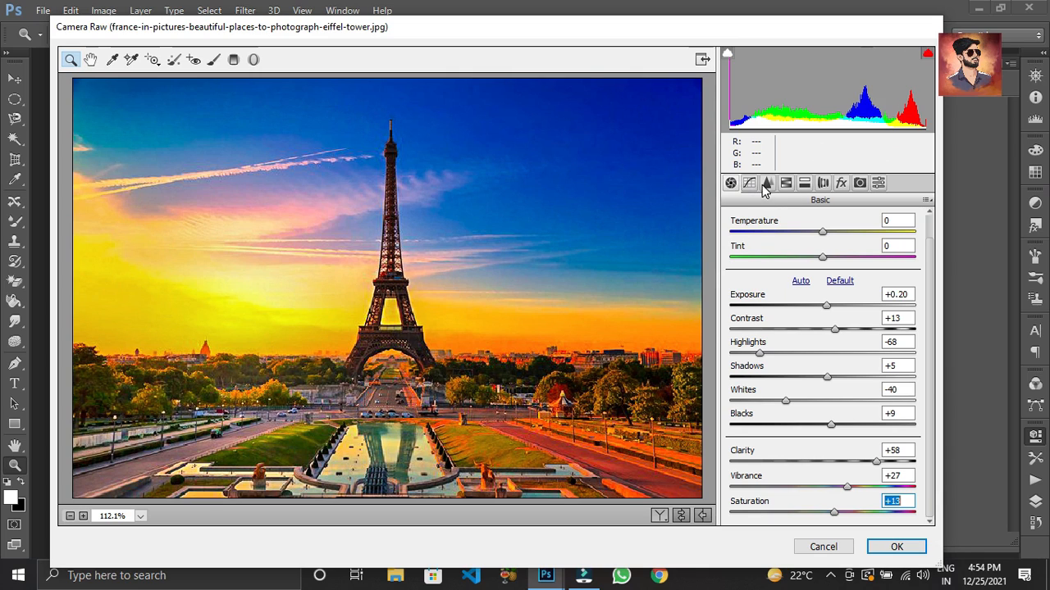
Look over the sharpening and noise reduction settings and shift the Oranges hue to +100 in the HSL adjustments
left_click(766, 184)
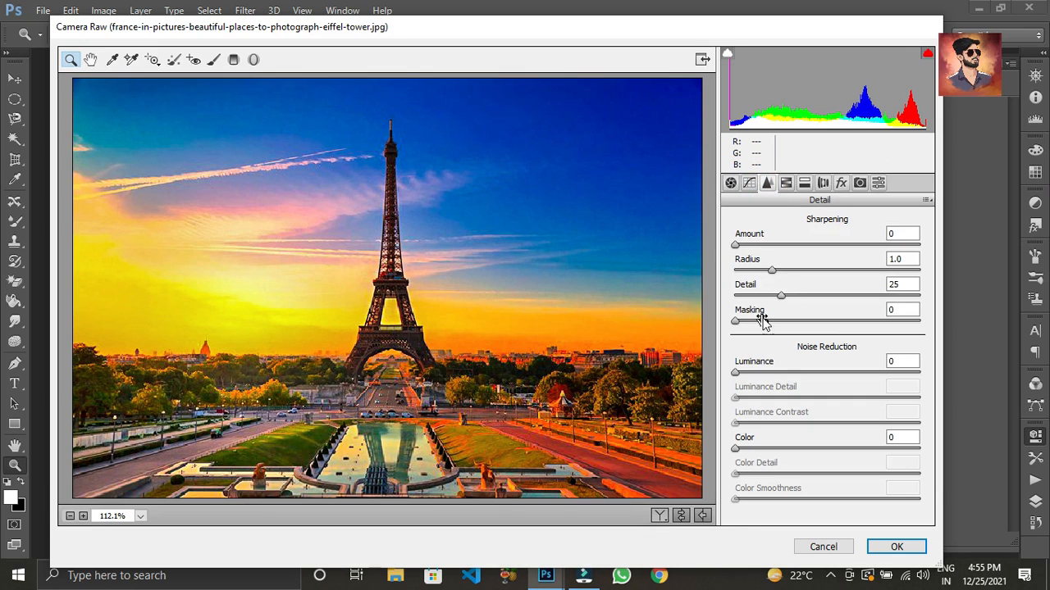
left_click(785, 183)
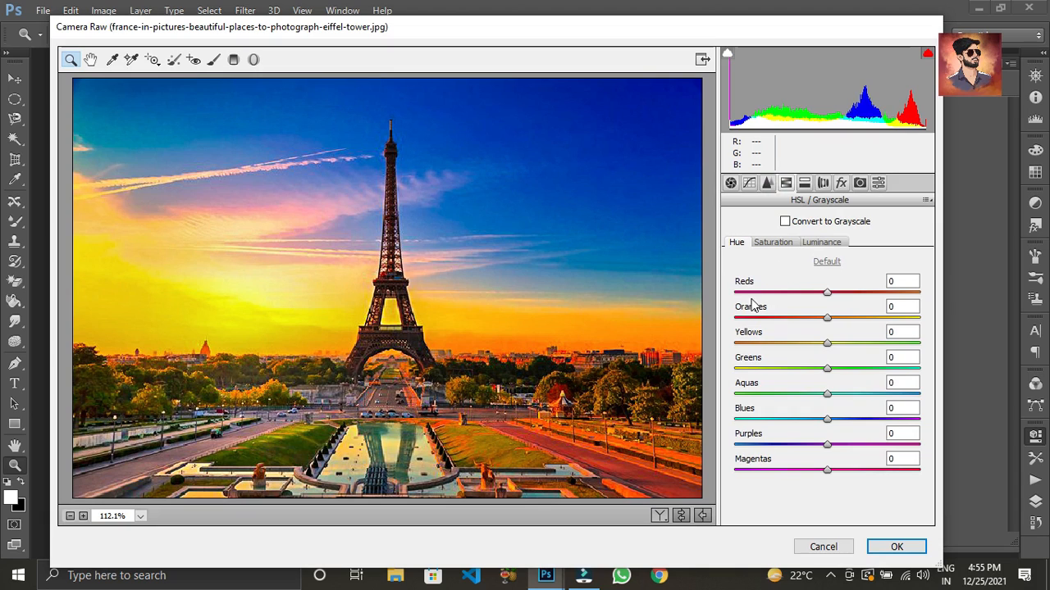
left_click_drag(827, 317, 951, 348)
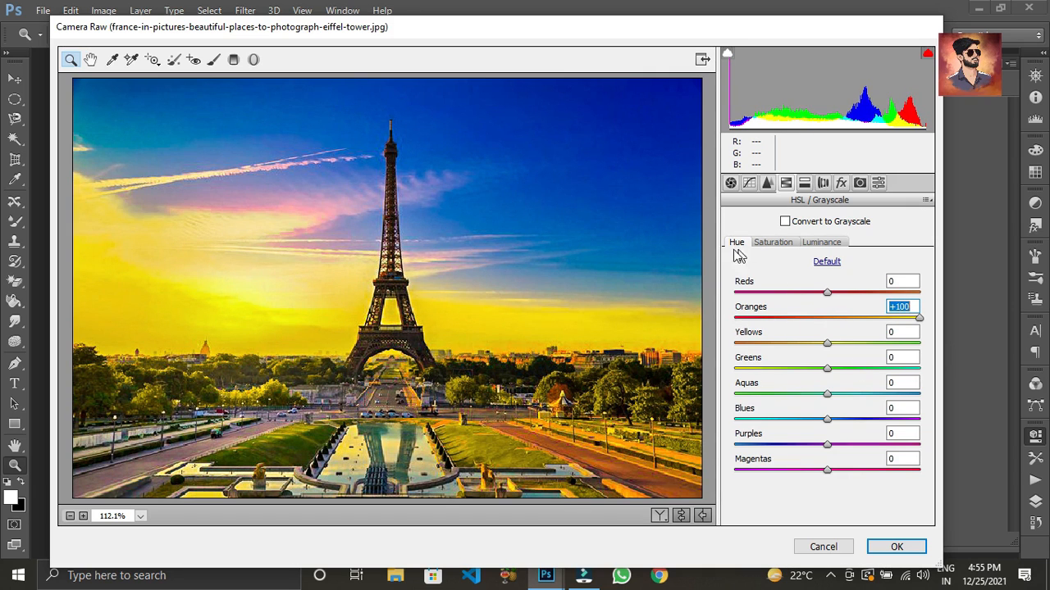
Review the HSL saturation, luminance and hue adjustments and cancel the Camera Raw filter without applying its edits
left_click(768, 244)
left_click(841, 244)
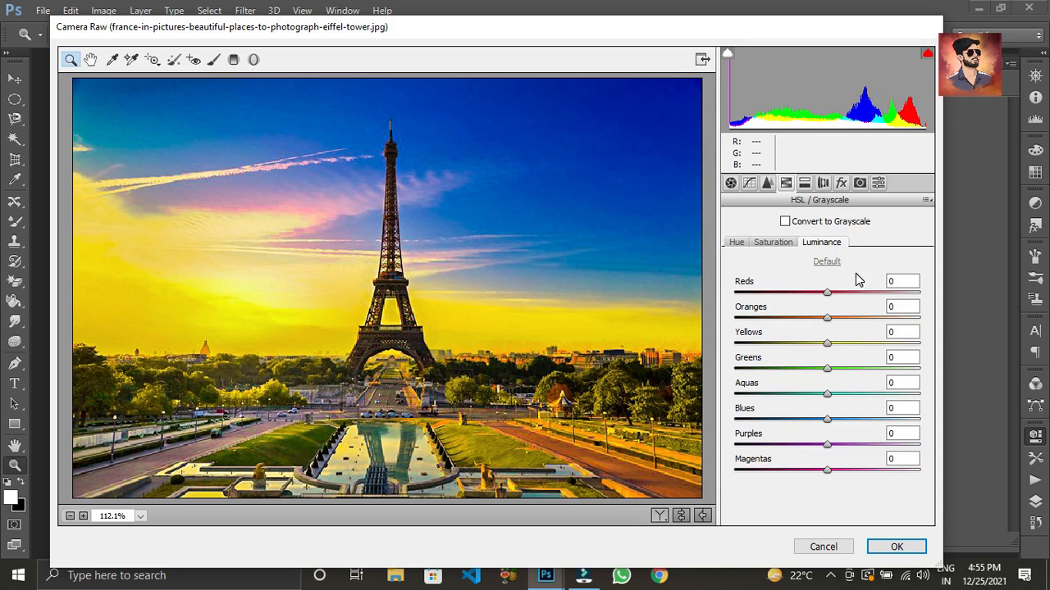
left_click(737, 245)
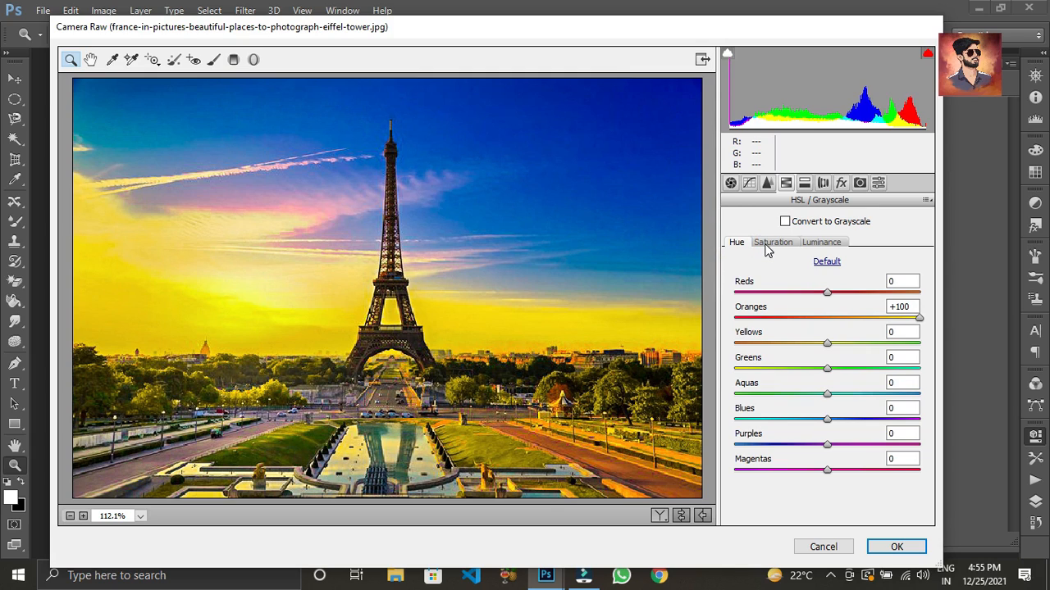
left_click(835, 245)
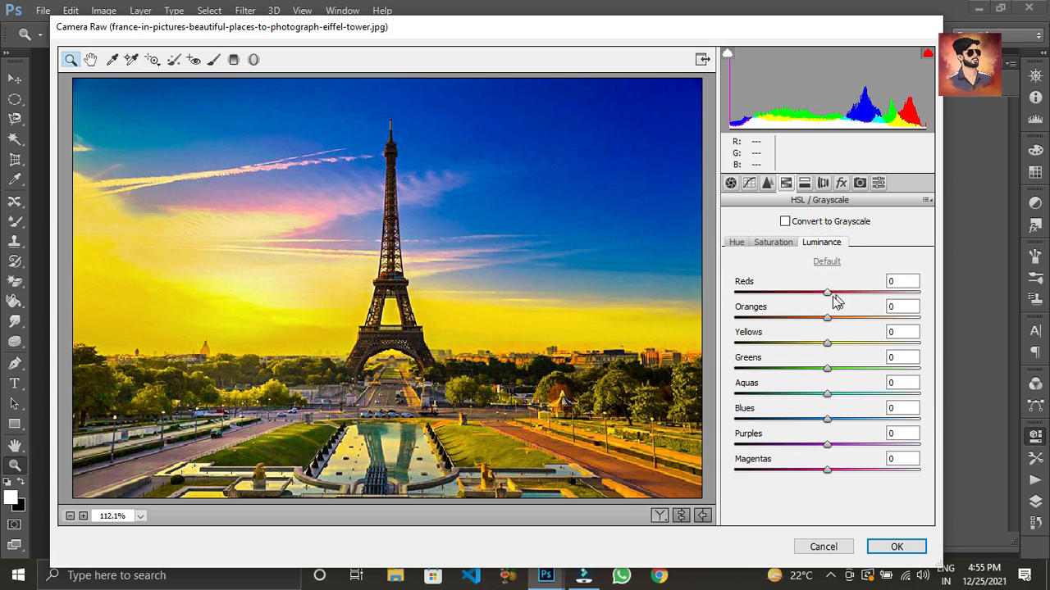
left_click(780, 243)
left_click(734, 243)
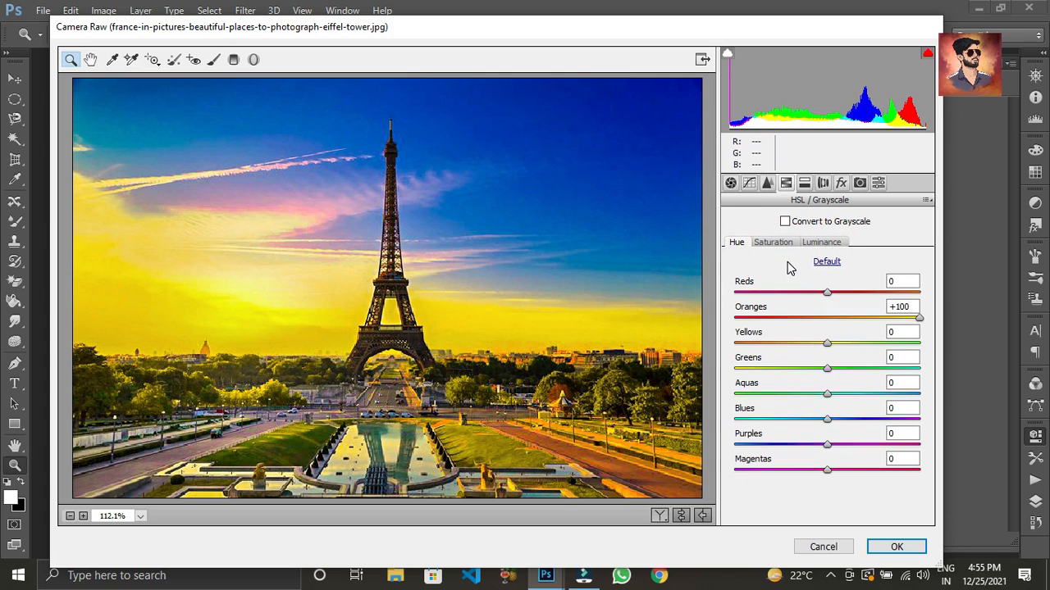
left_click(820, 547)
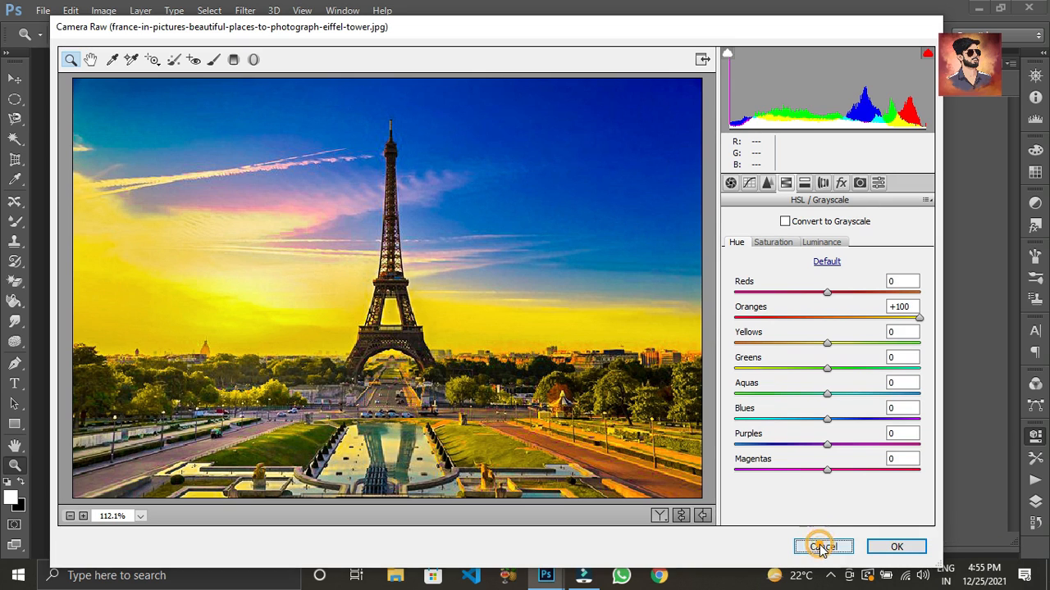
left_click(544, 228)
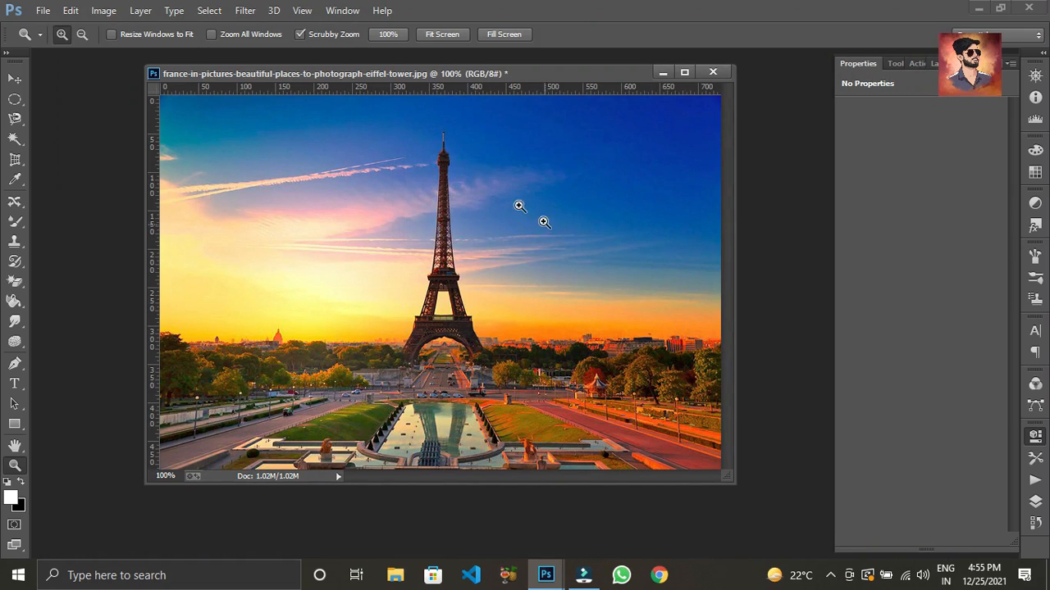
left_click(246, 11)
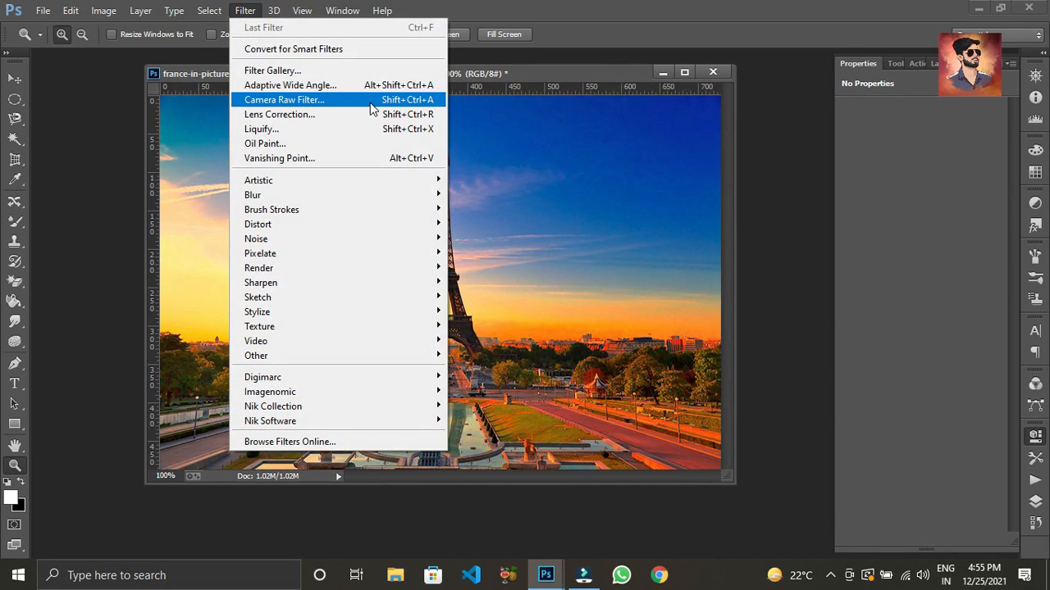
left_click(628, 146)
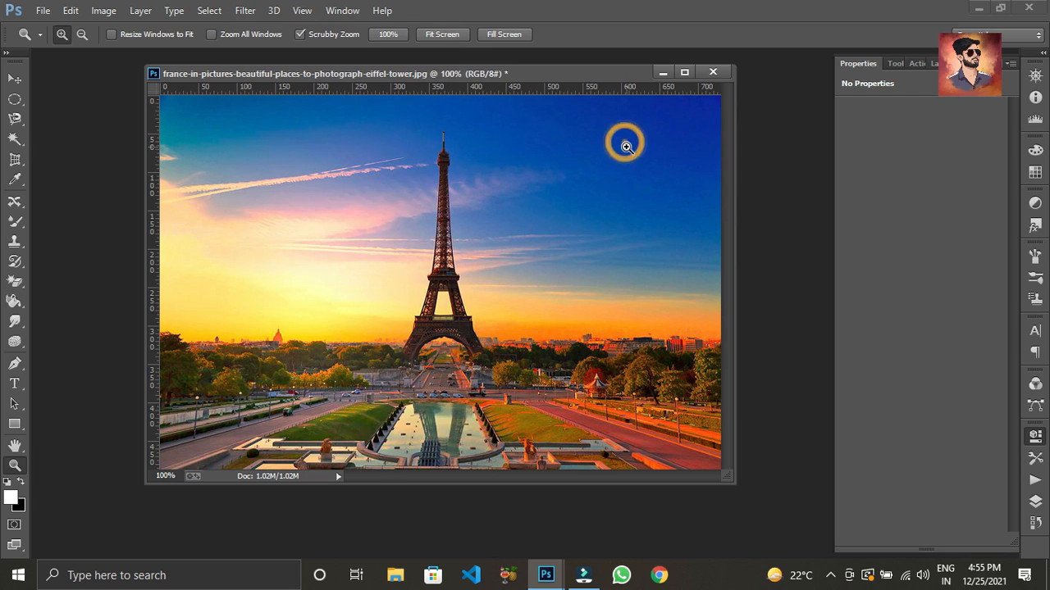